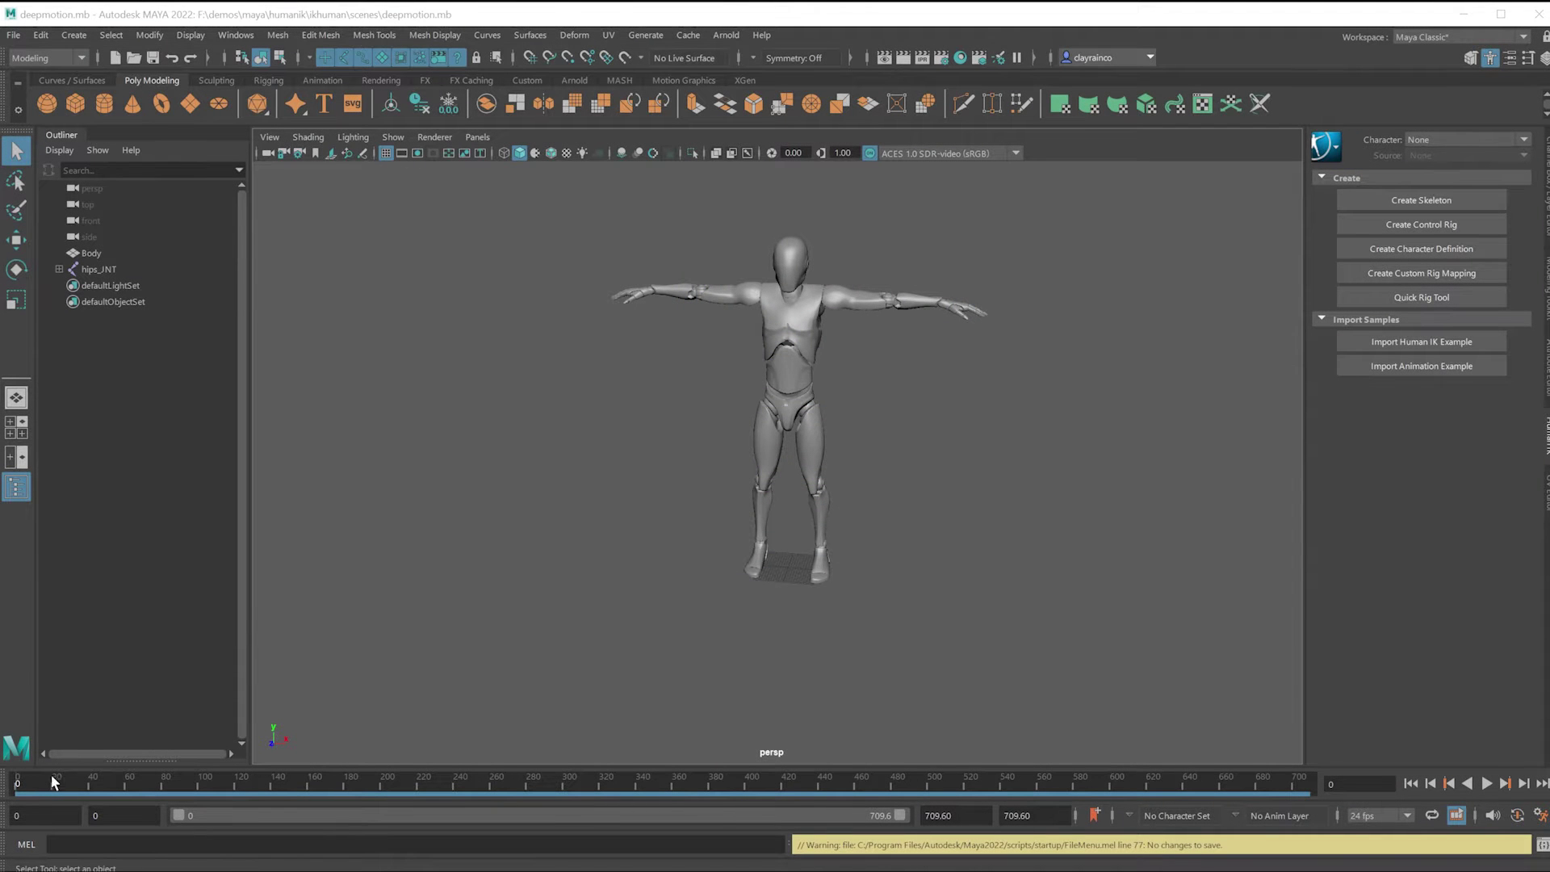
Step: Scrub the timeline to preview the mannequin's mocap walk, then open character1.mb
{"action": "left_click_drag", "start_coordinate": [55, 785], "coordinate": [178, 795]}
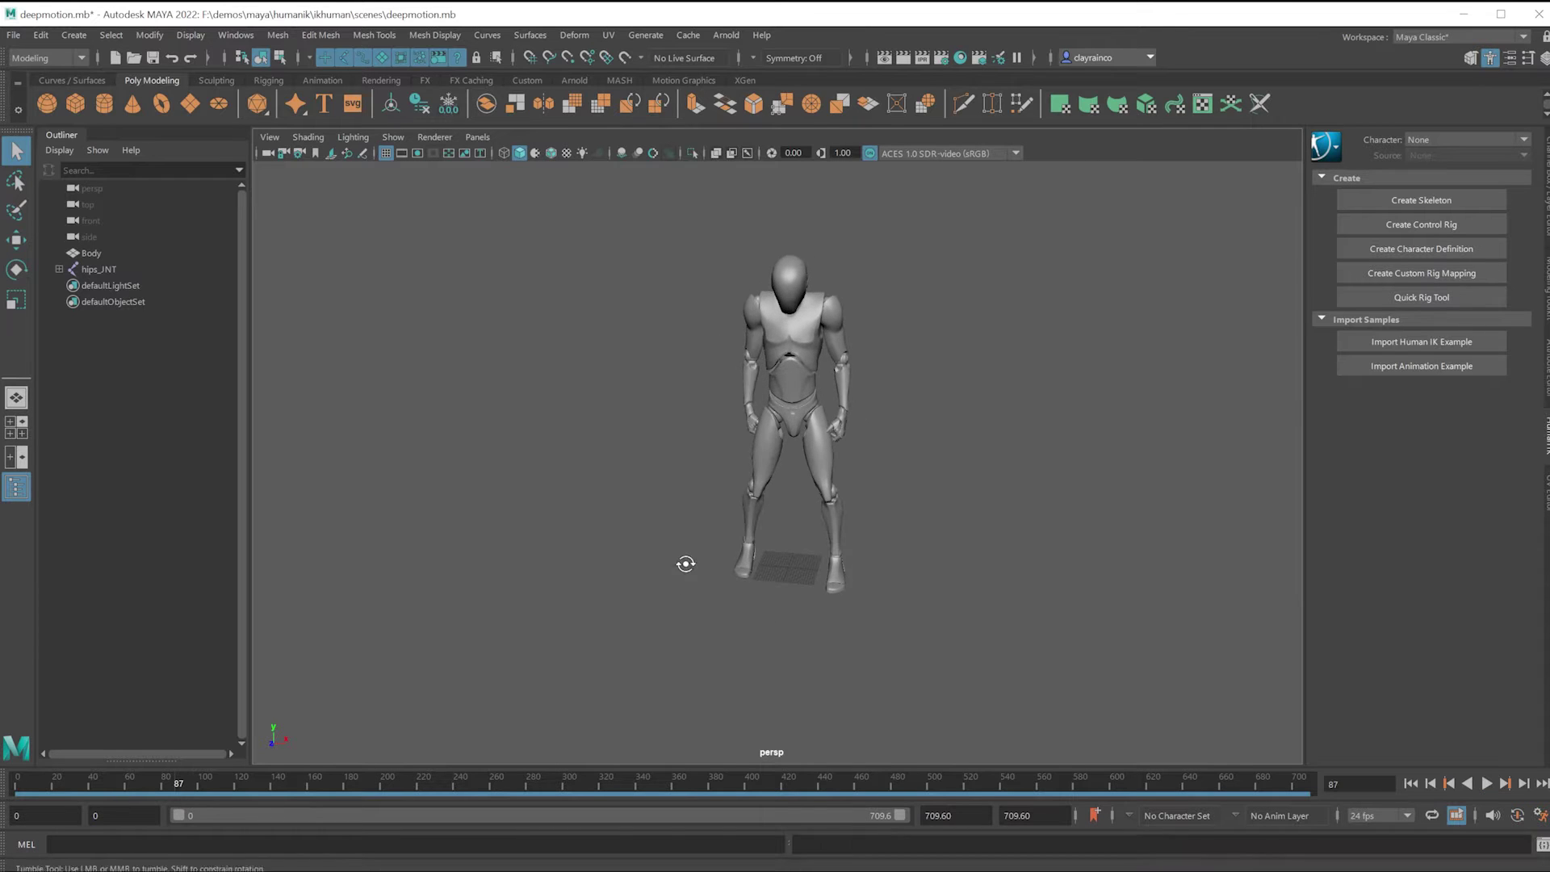
{"action": "left_click_drag", "start_coordinate": [208, 785], "coordinate": [447, 787]}
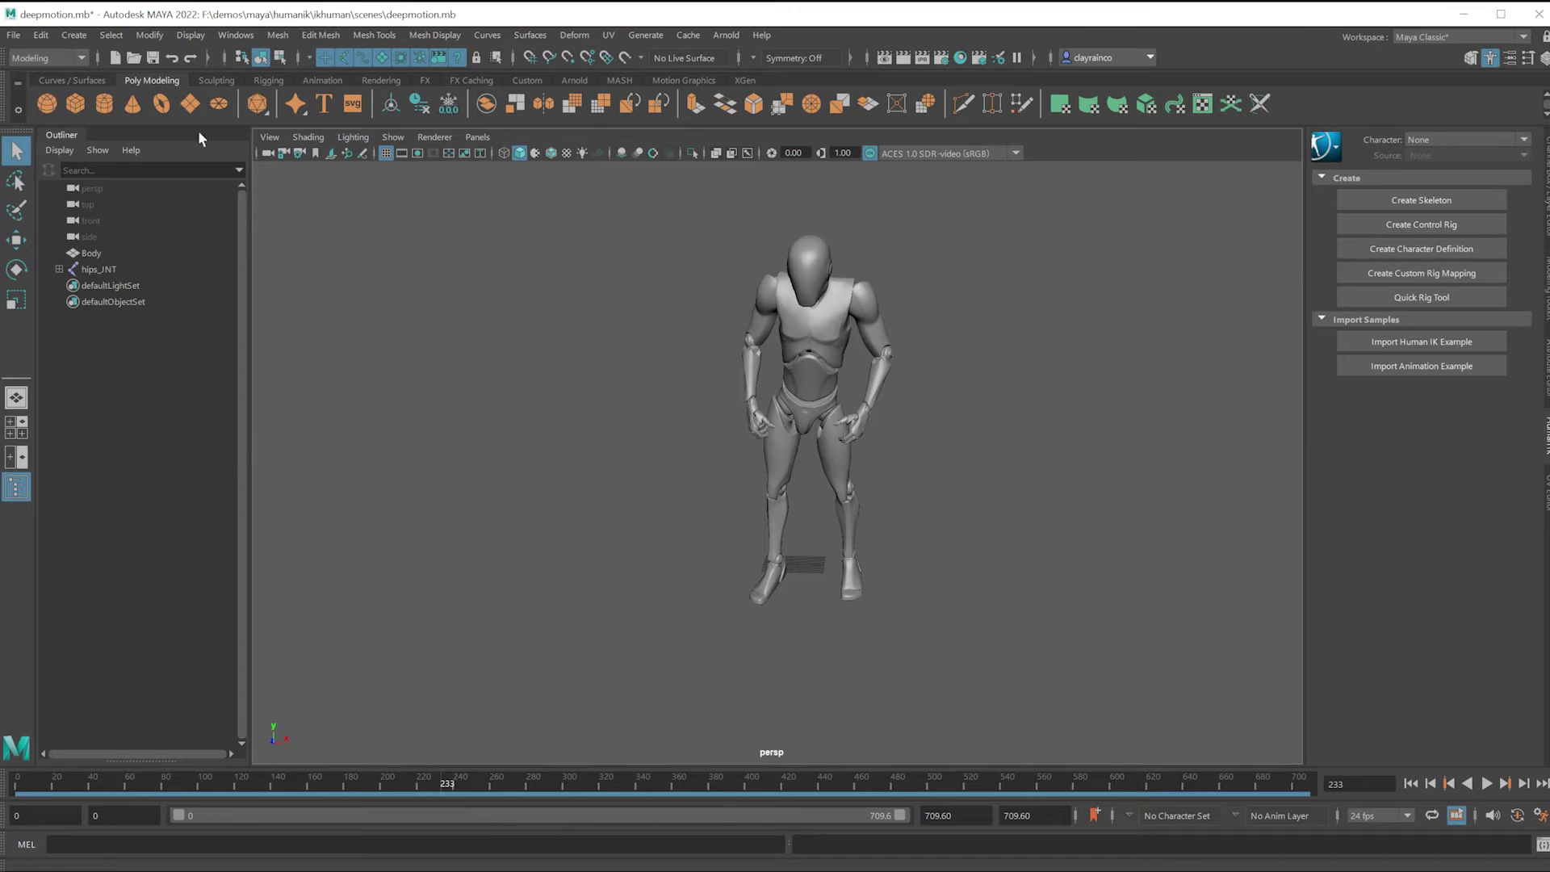
{"action": "left_click", "coordinate": [14, 35]}
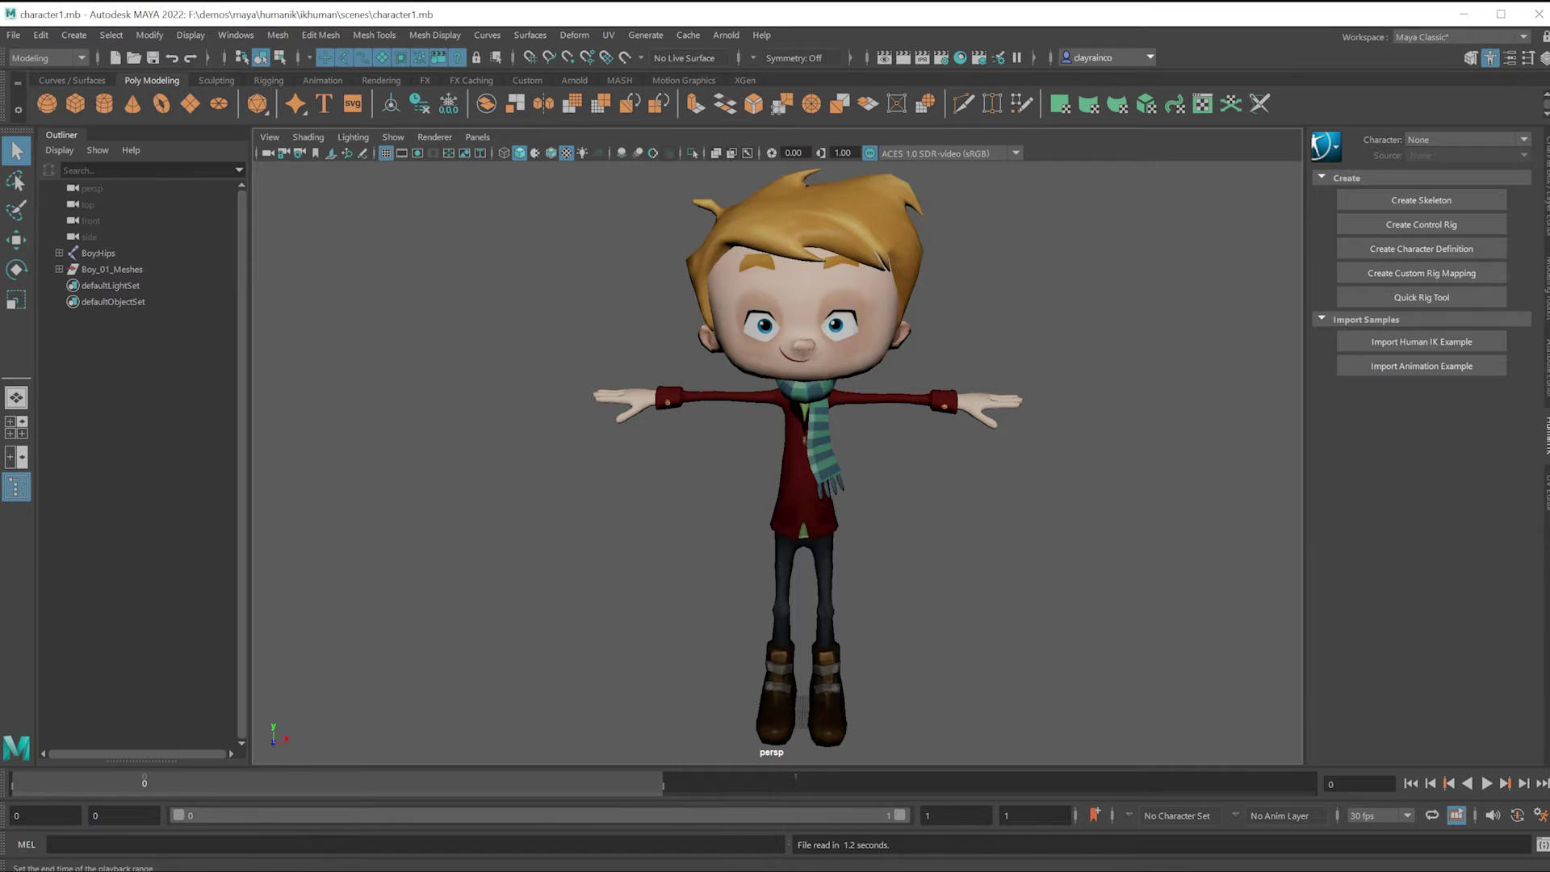
Step: Set the playback end time to 100 frames
{"action": "type", "text": "100"}
{"action": "key", "text": "Return"}
{"action": "left_click", "coordinate": [677, 780]}
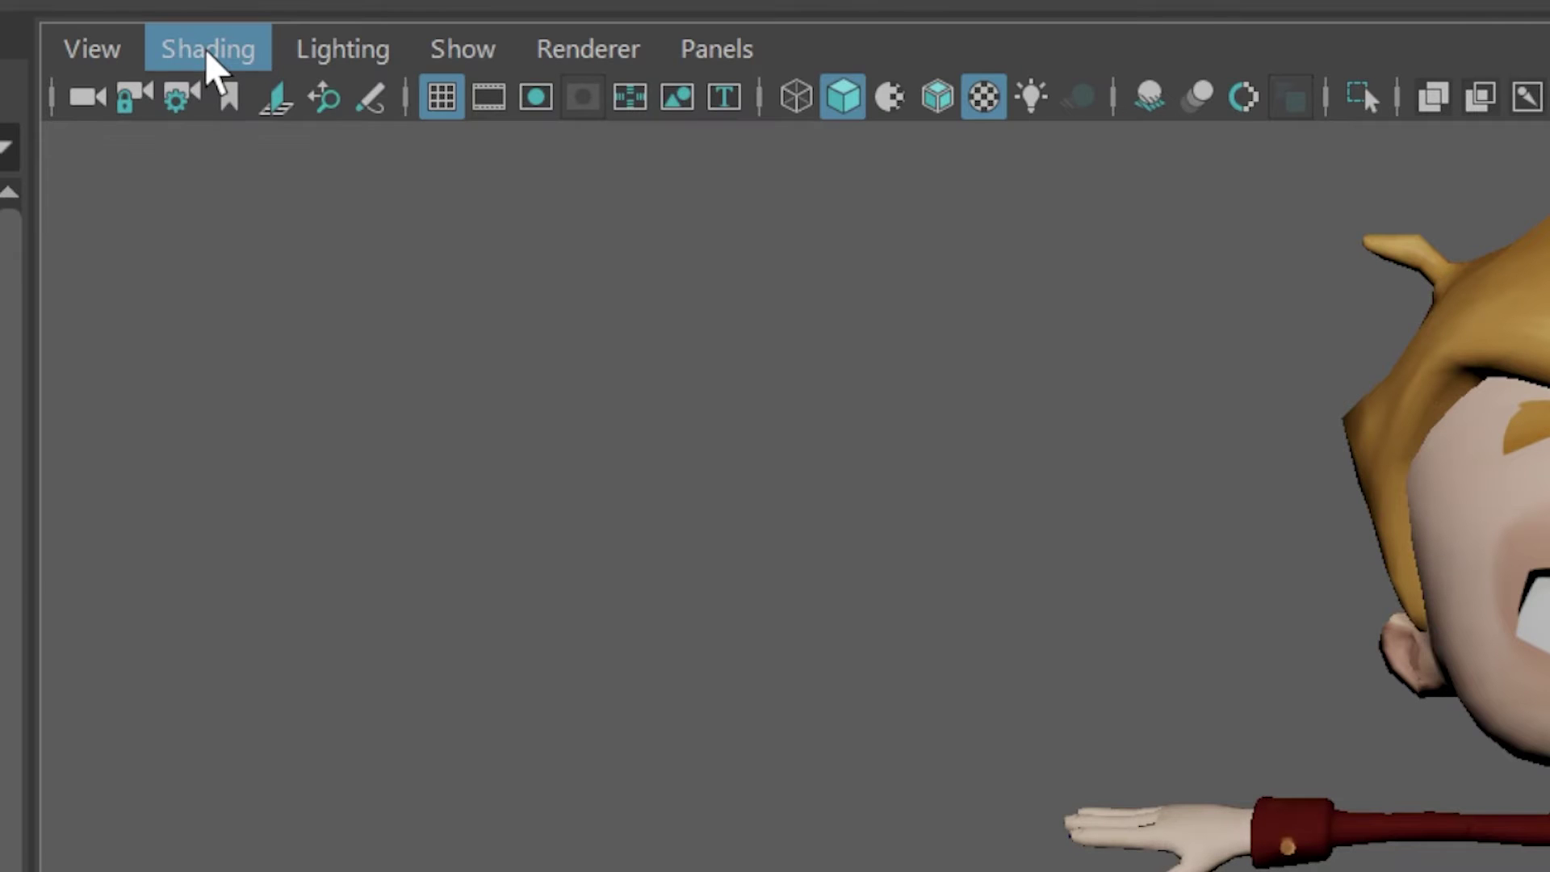
Step: Turn on X-Ray Joints and orbit around the boy to check the skeleton
{"action": "left_click", "coordinate": [207, 53]}
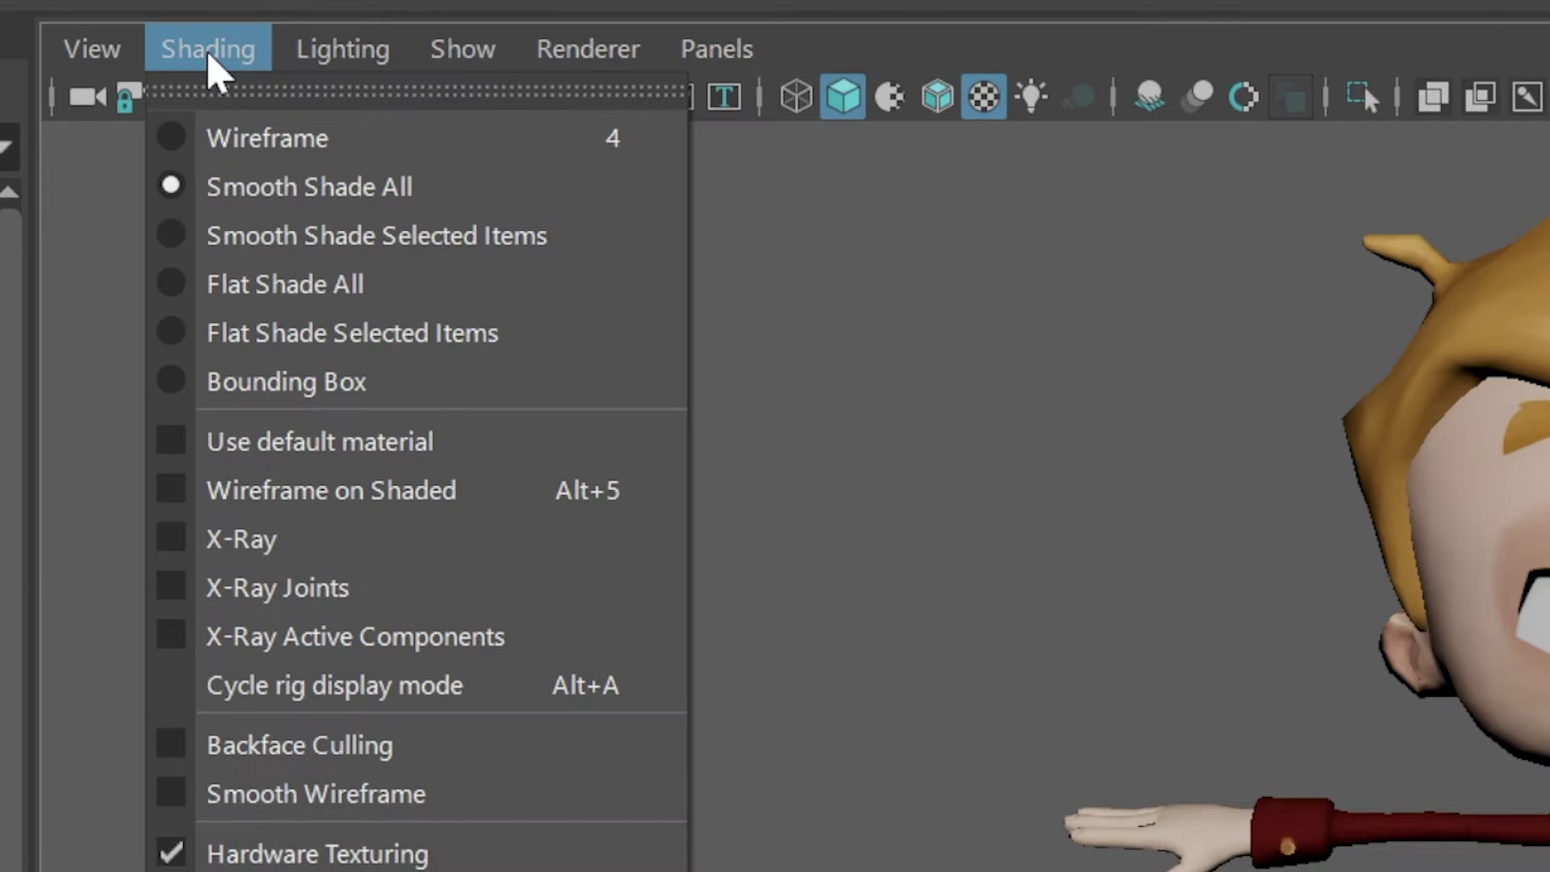
{"action": "left_click", "coordinate": [173, 587]}
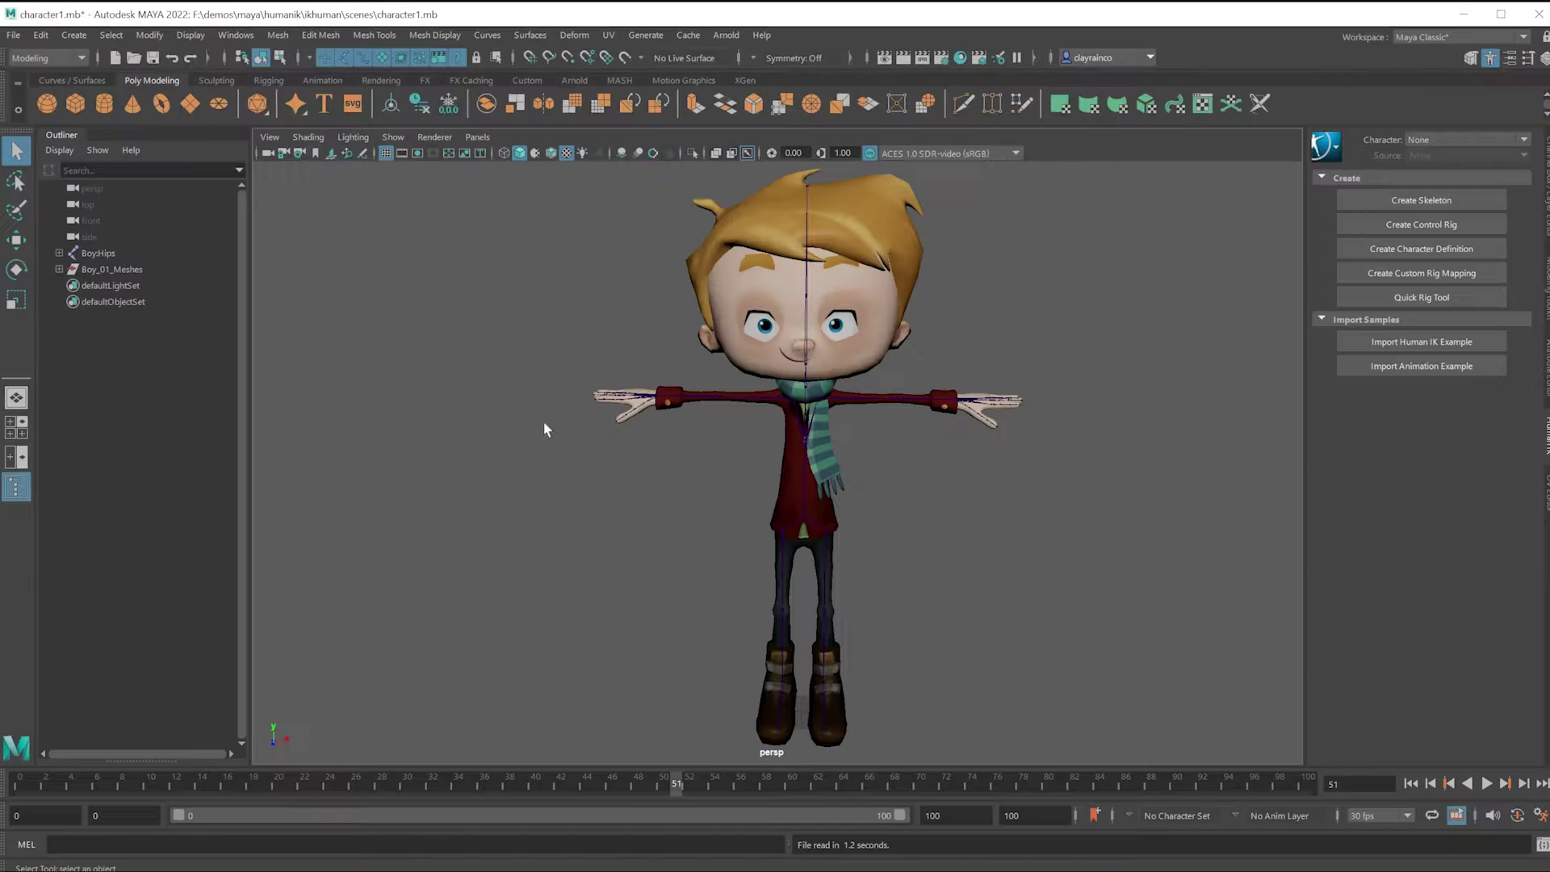
{"action": "mouse_move", "coordinate": [912, 516]}
{"action": "left_mouse_down", "text": "alt"}
{"action": "mouse_move", "coordinate": [711, 507]}
{"action": "mouse_move", "coordinate": [906, 521]}
{"action": "left_mouse_up", "text": "alt"}
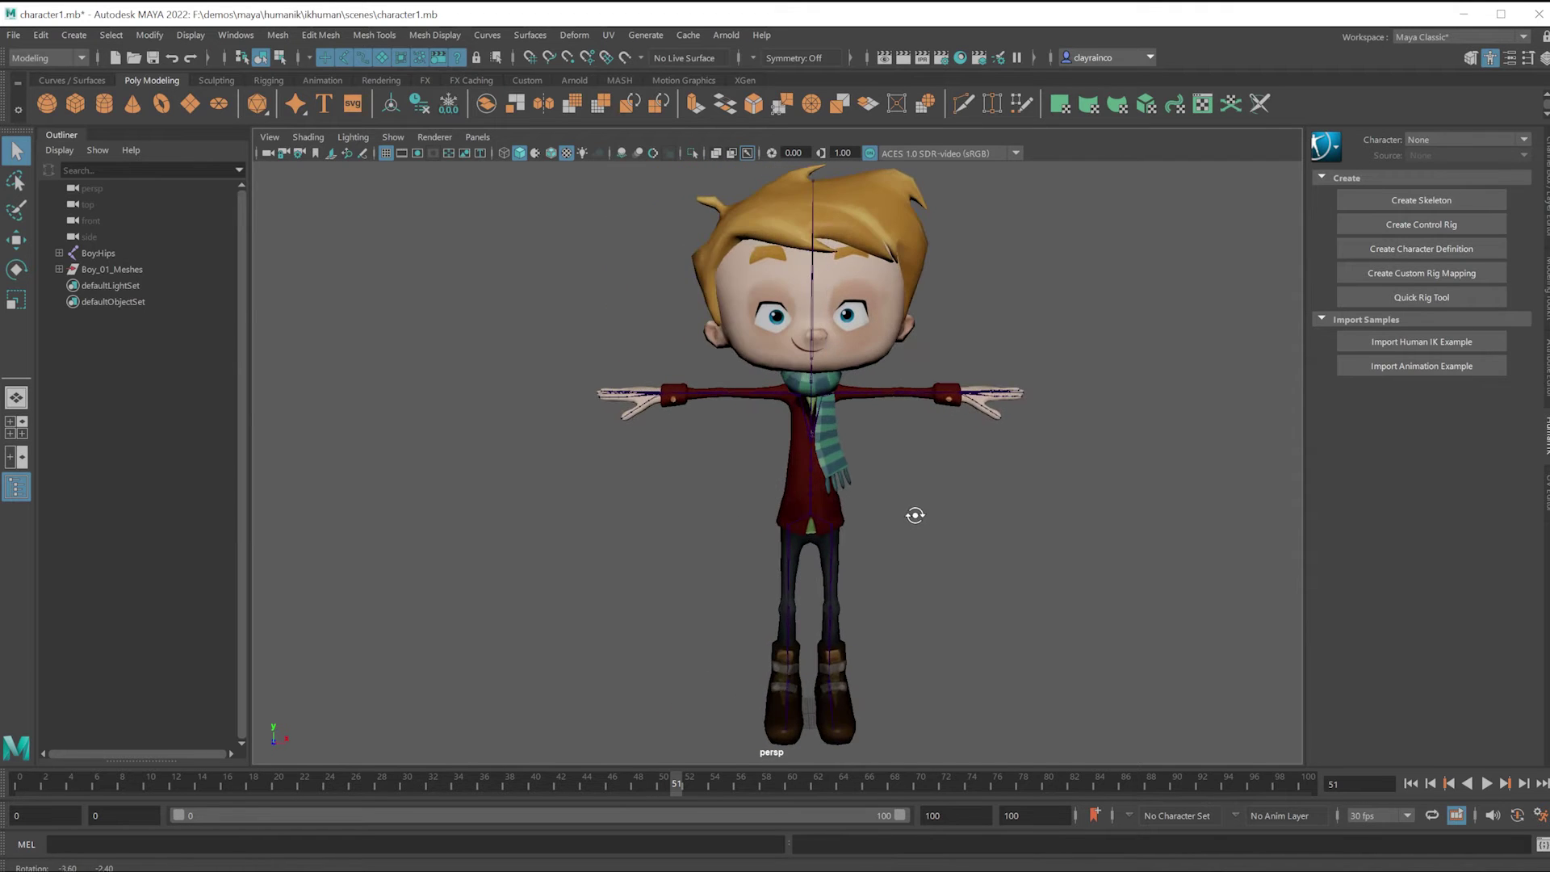
{"action": "left_click", "coordinate": [309, 137]}
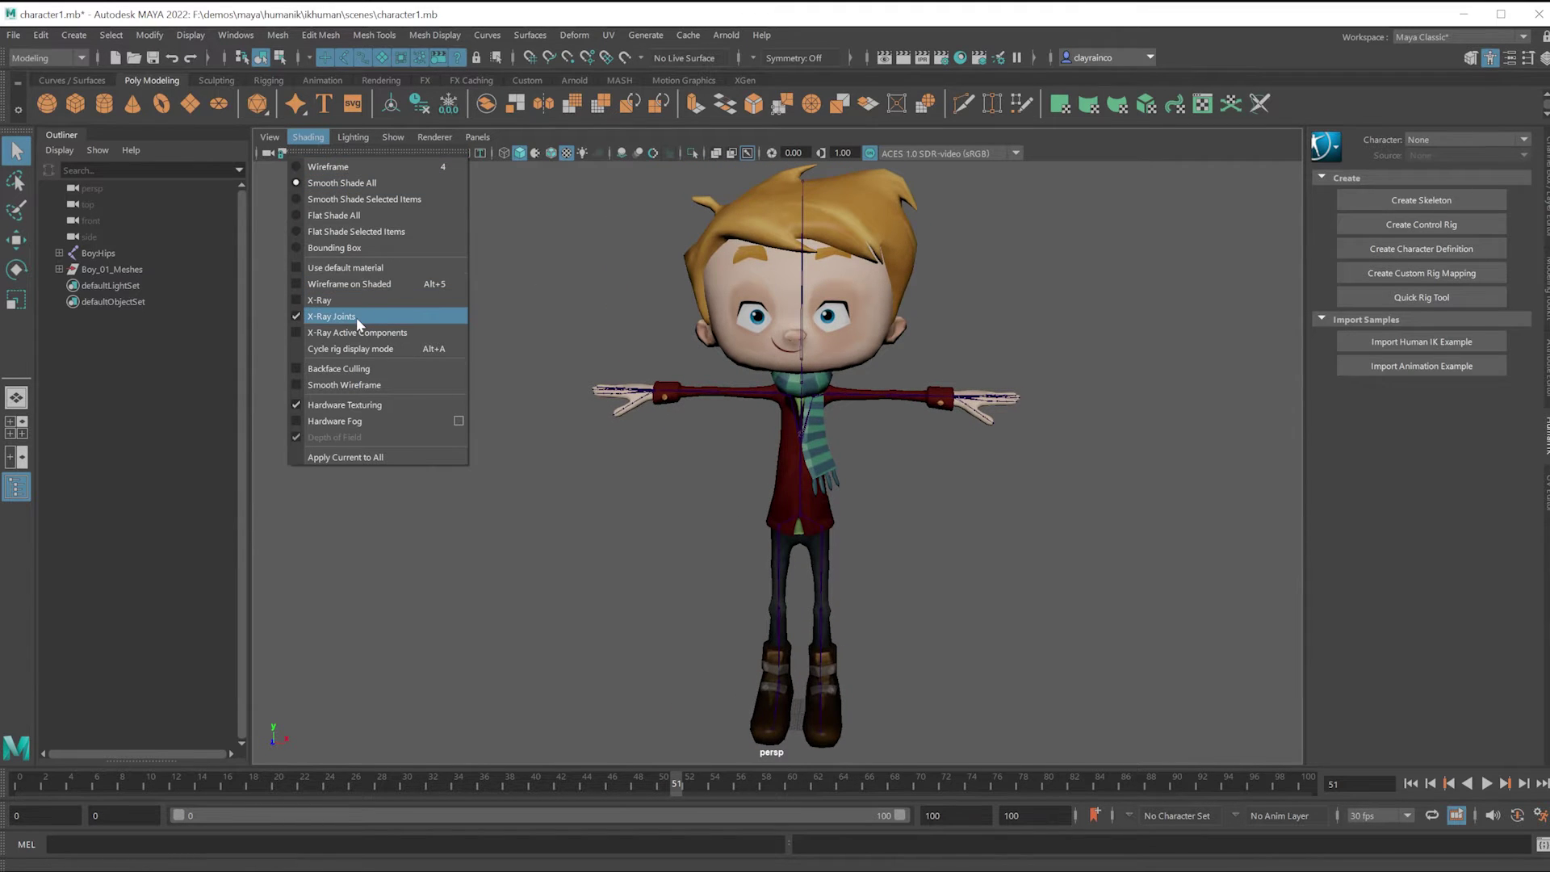
{"action": "left_click", "coordinate": [549, 329]}
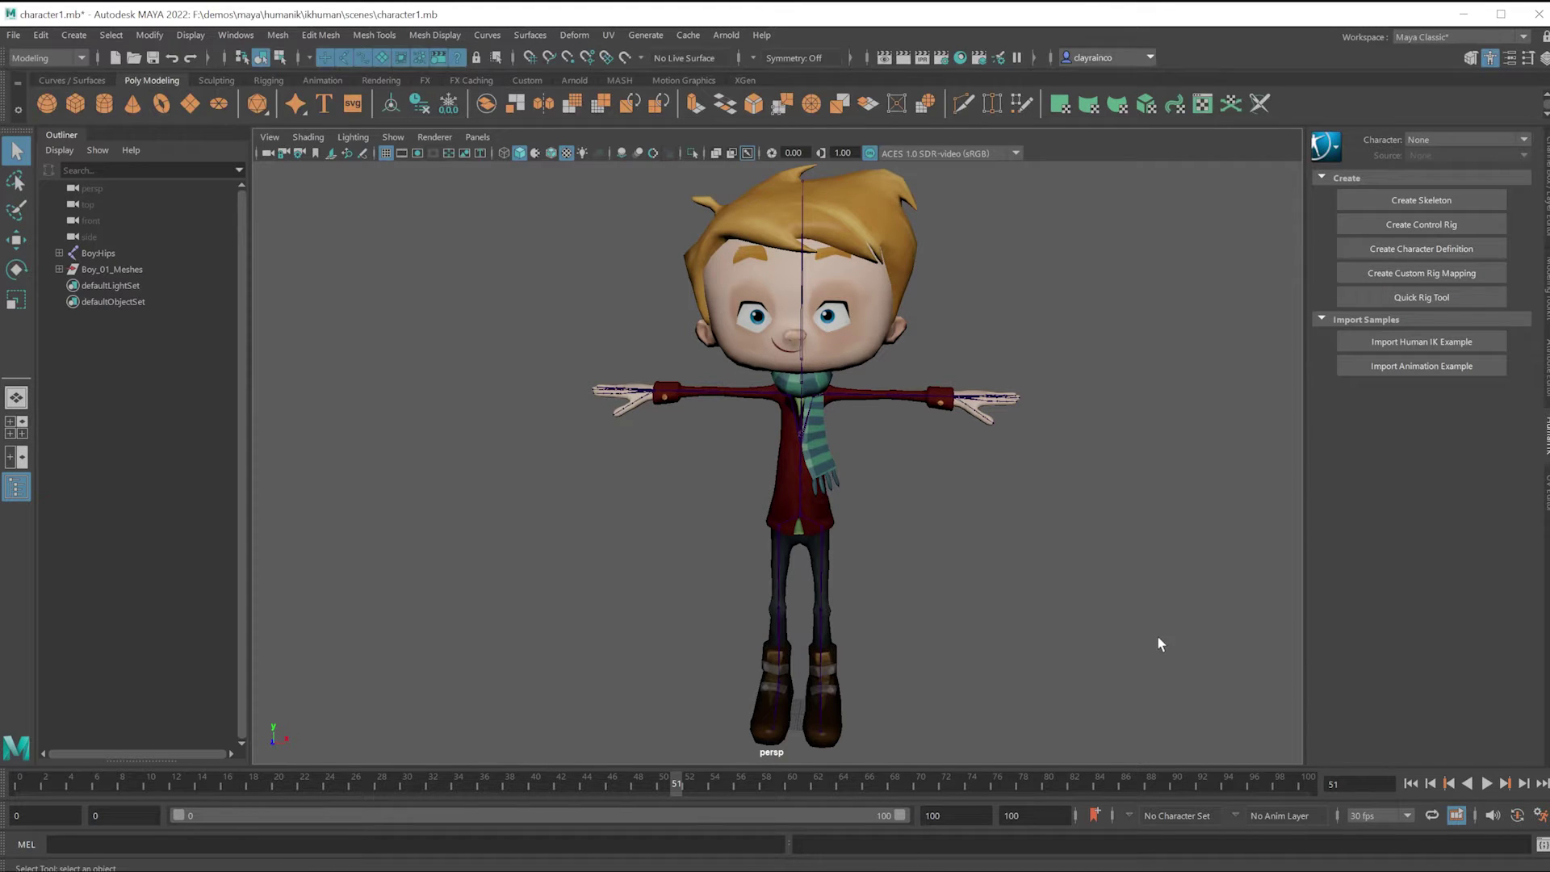
Step: Reopen deepmotion.mb and toggle the Human IK panel off and back on
{"action": "left_click", "coordinate": [16, 36]}
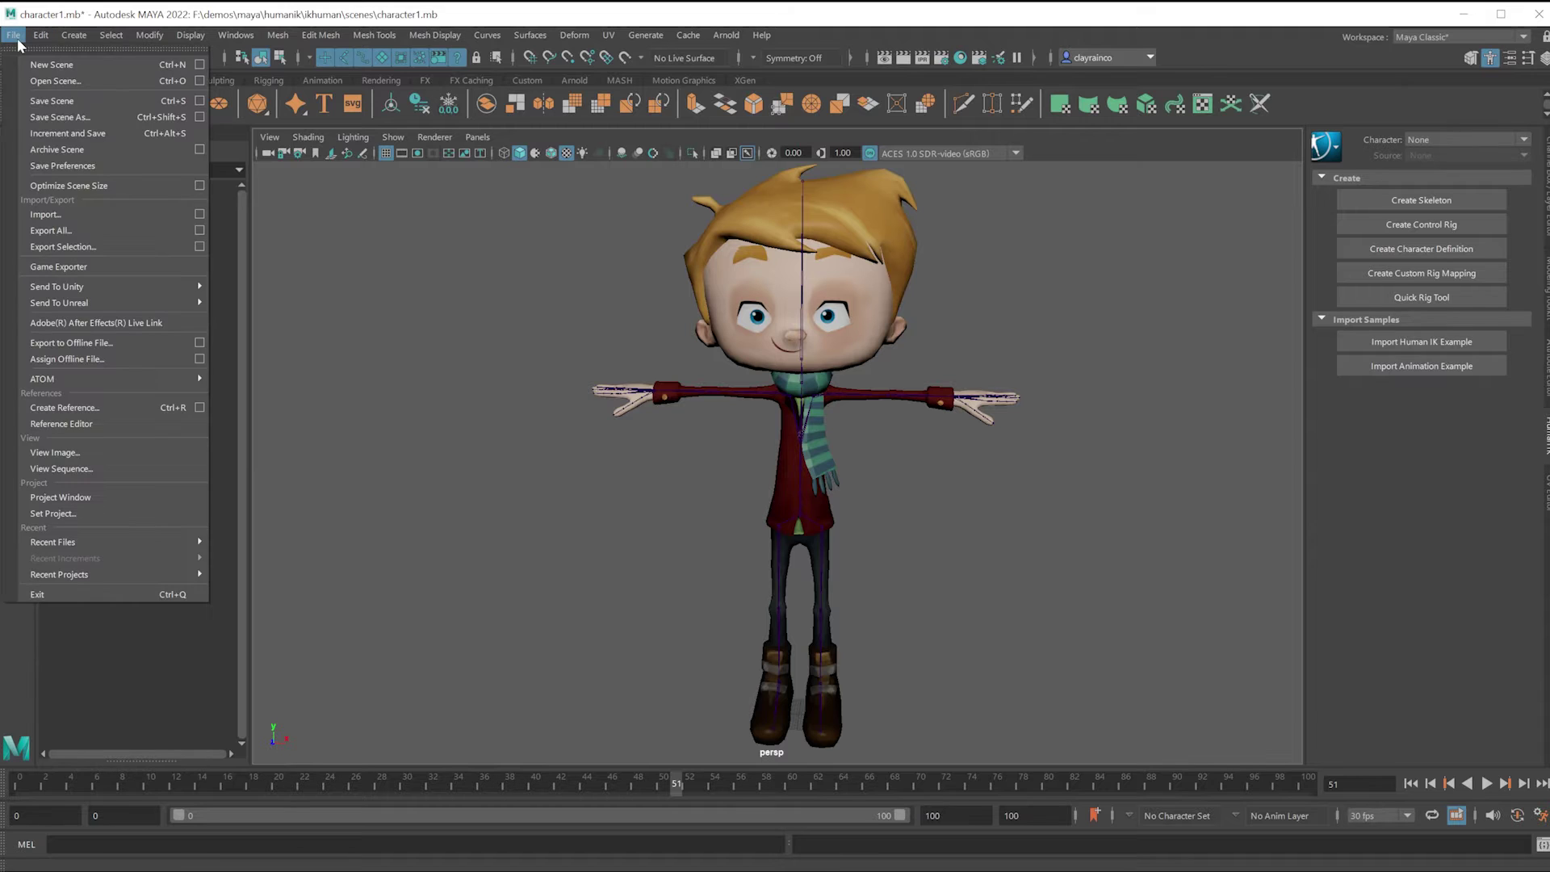
{"action": "left_click", "coordinate": [36, 80]}
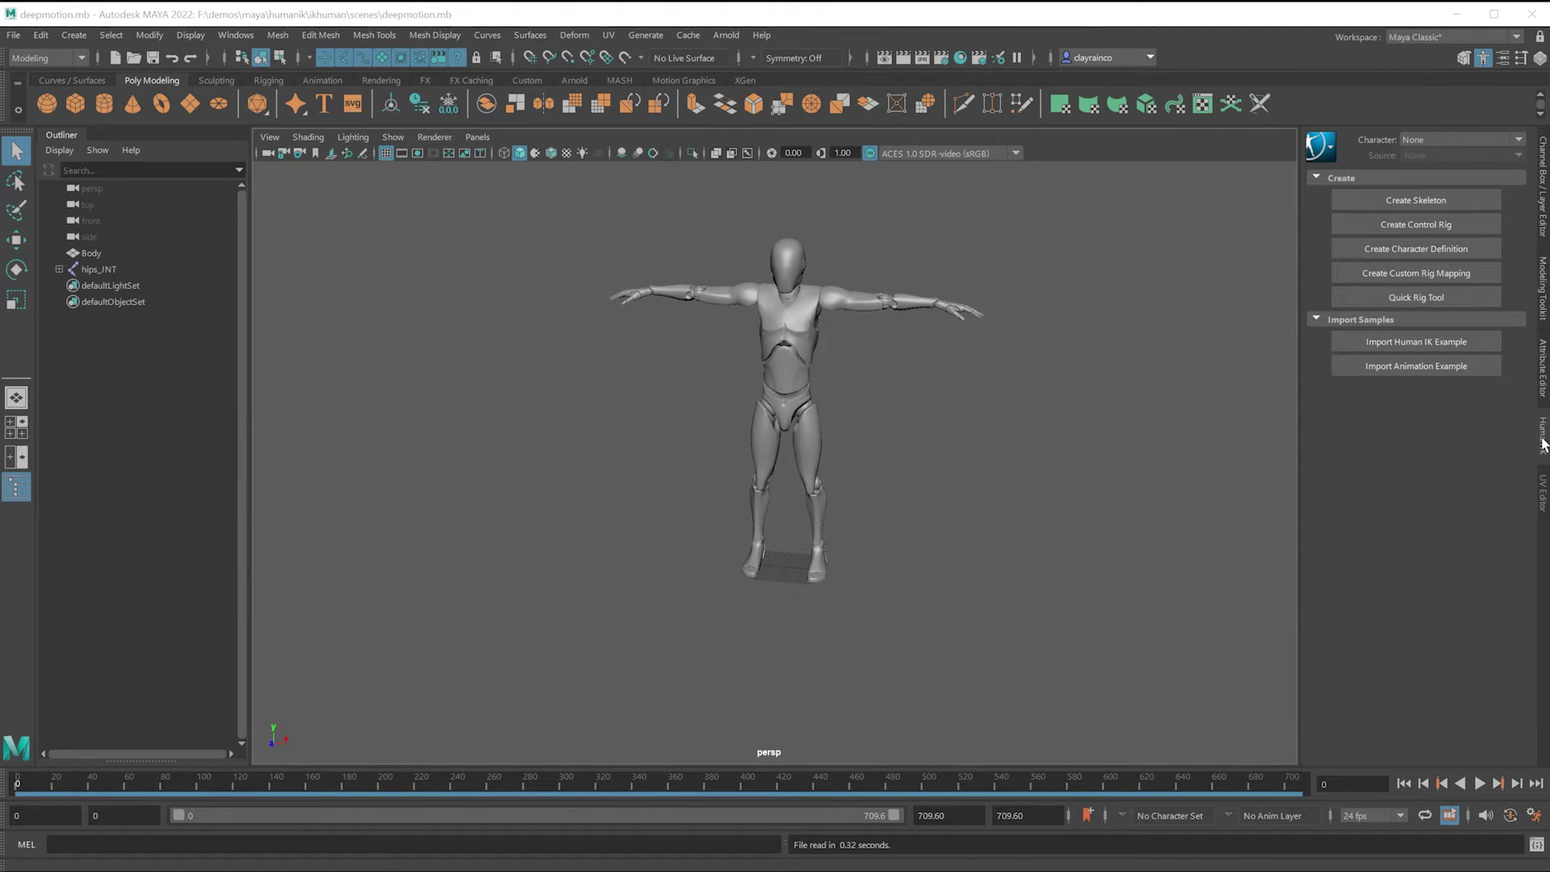
{"action": "left_click", "coordinate": [1543, 442]}
{"action": "left_click", "coordinate": [1544, 442]}
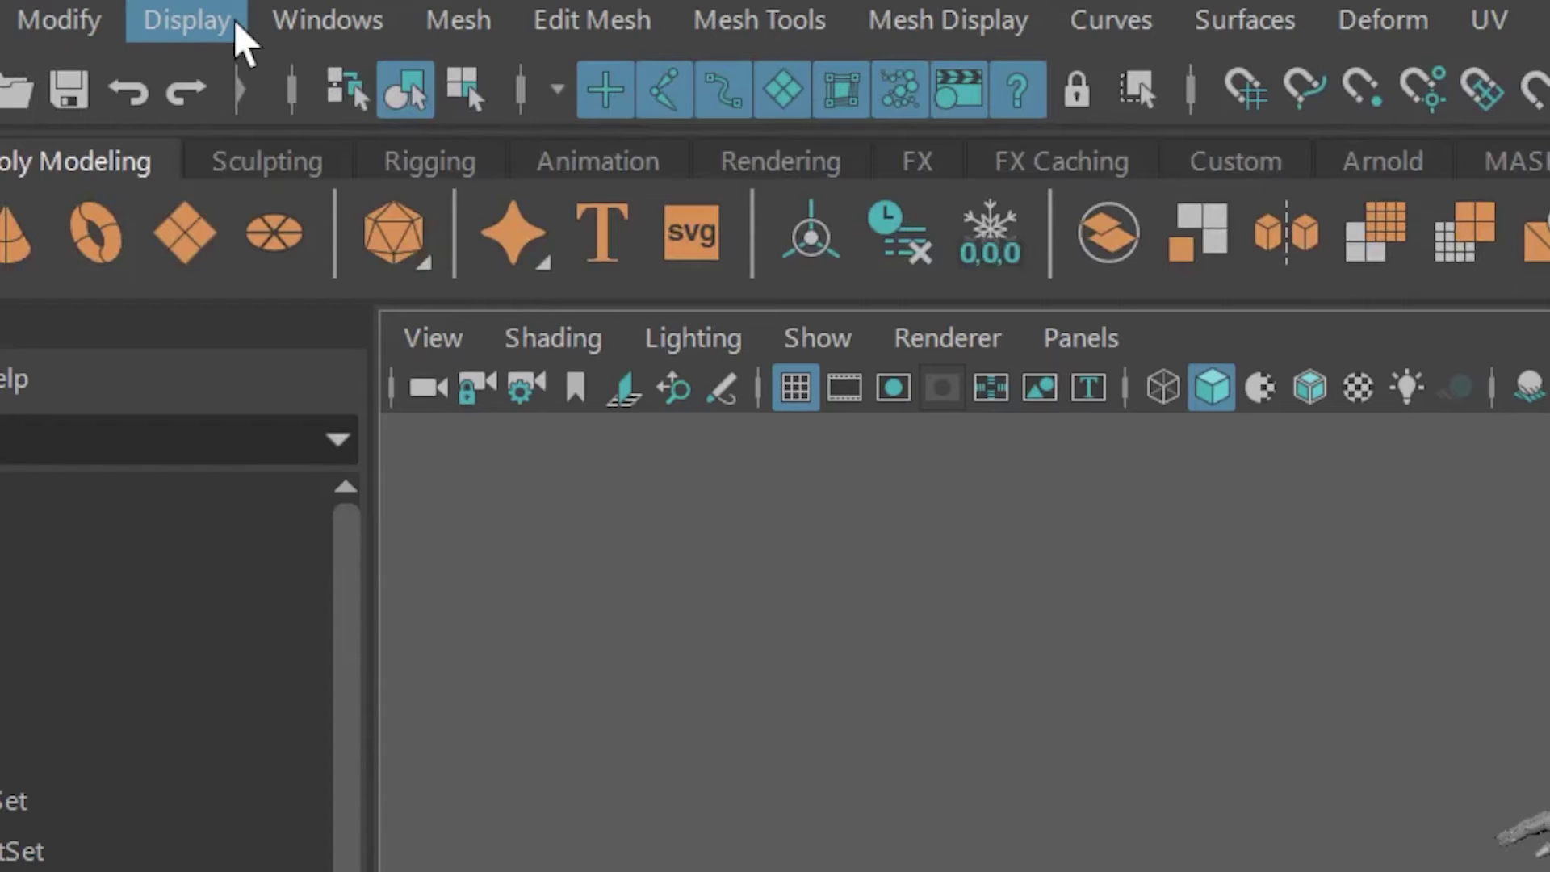
Step: Browse the Windows menu without choosing, then bring up the viewport Shading menu
{"action": "left_click", "coordinate": [336, 37]}
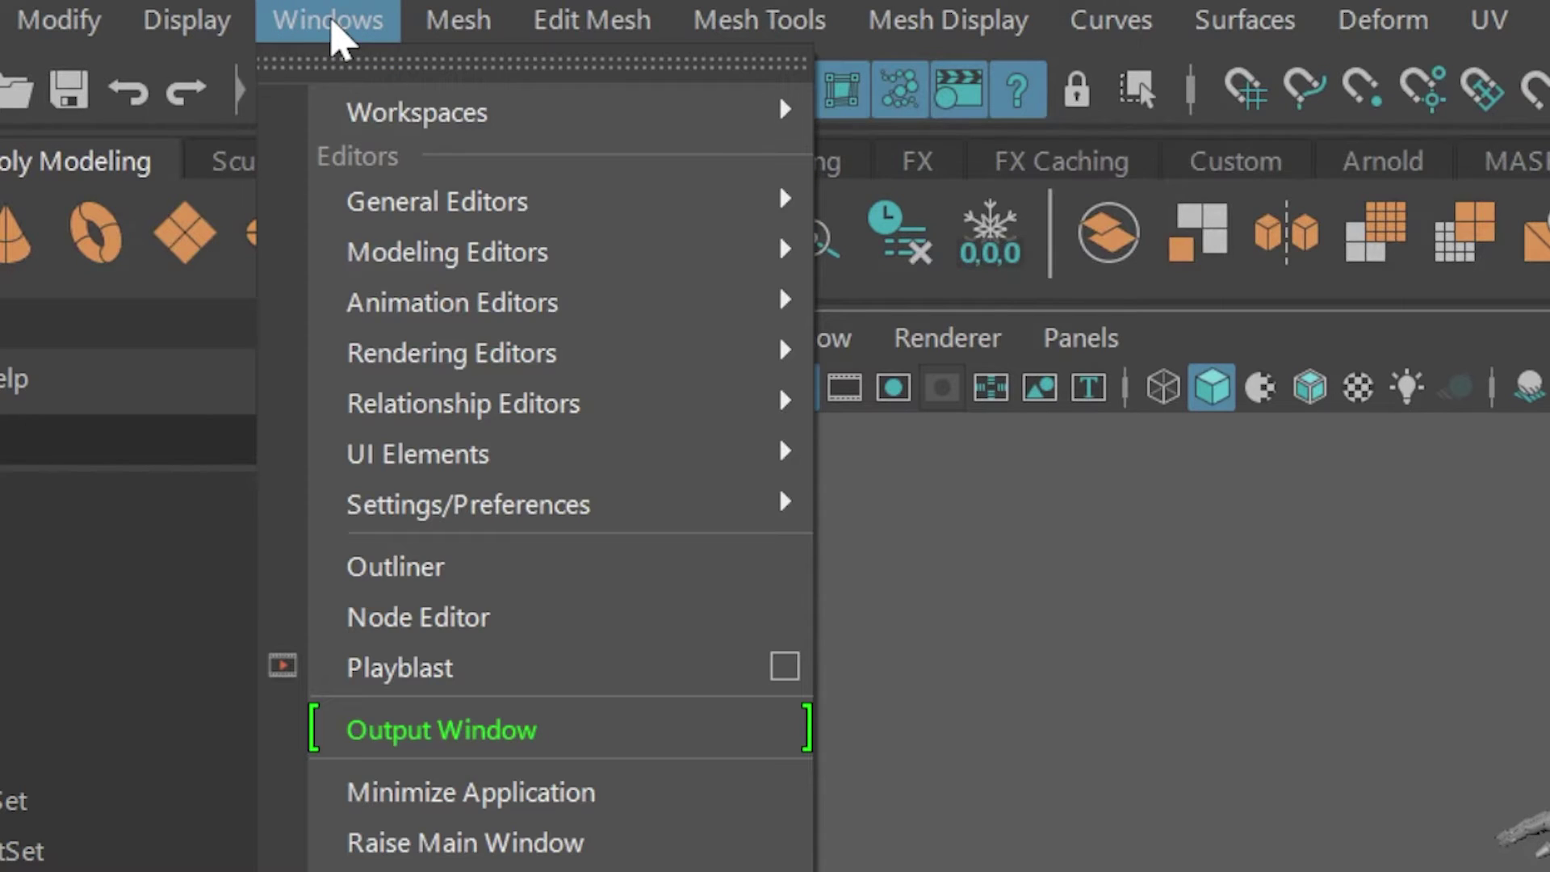
{"action": "mouse_move", "coordinate": [412, 305]}
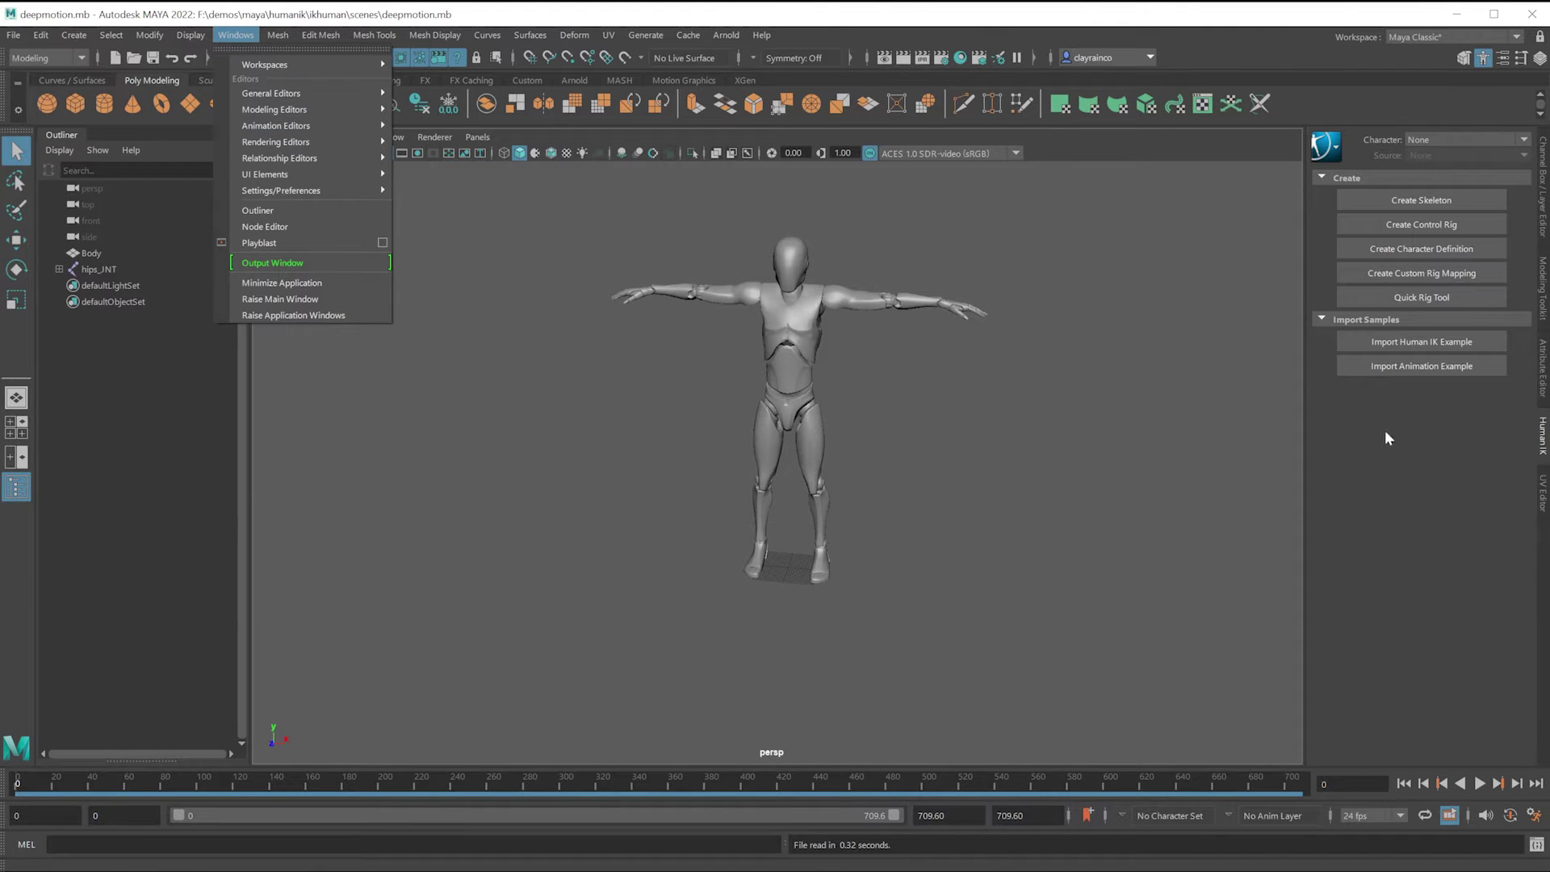
{"action": "left_click", "coordinate": [1010, 509]}
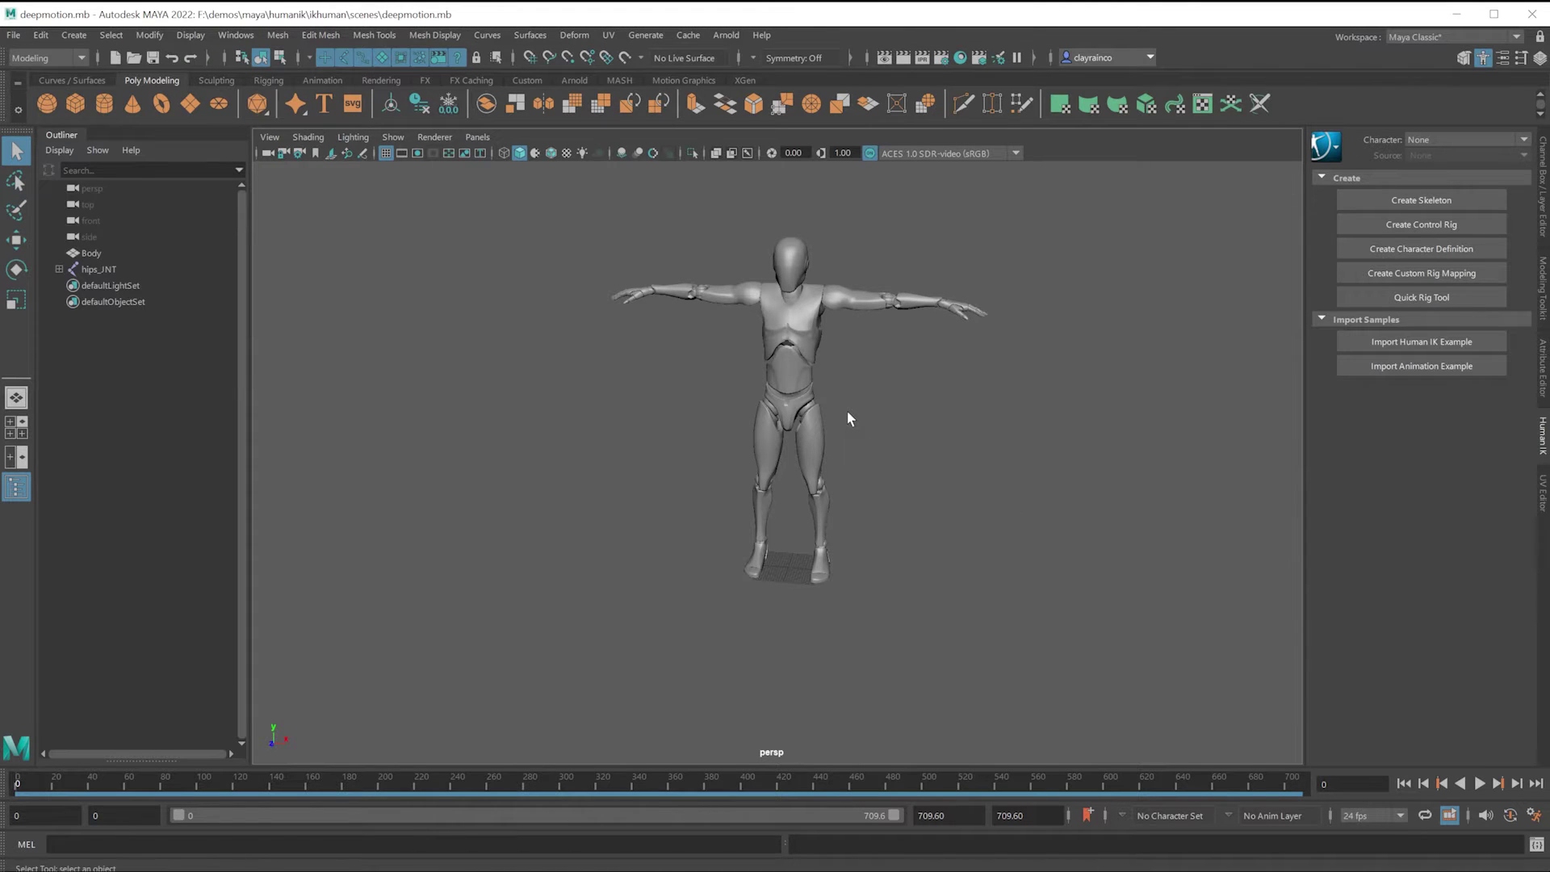
{"action": "left_click", "coordinate": [307, 137]}
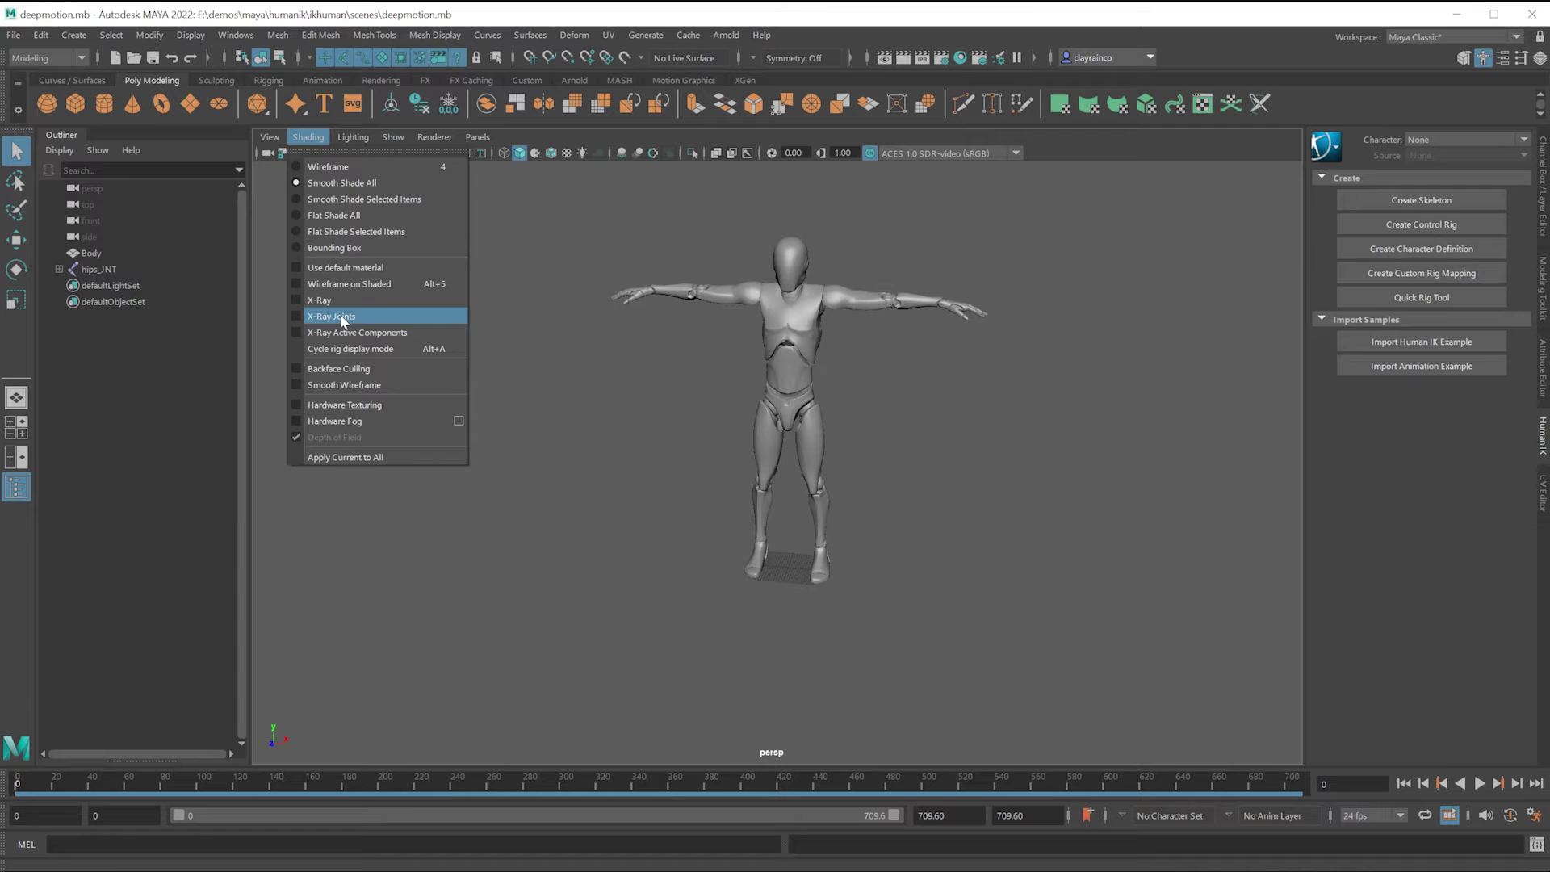
Step: Enable X-Ray Joints on the mannequin and scrub the timeline back to frame 0
{"action": "left_click", "coordinate": [832, 700]}
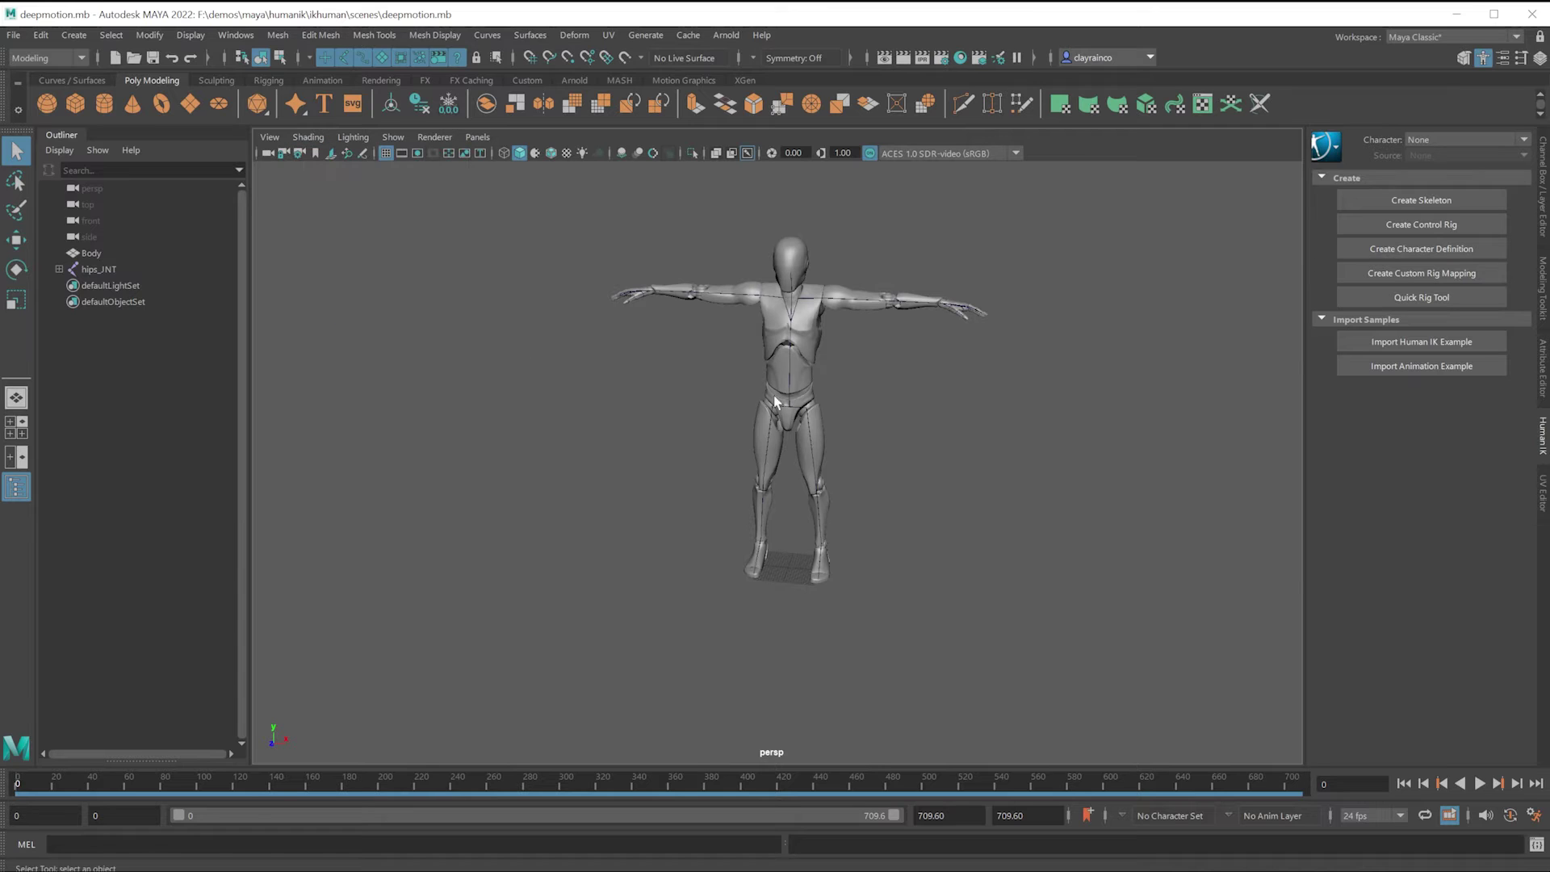
{"action": "left_click_drag", "start_coordinate": [97, 779], "coordinate": [2, 759]}
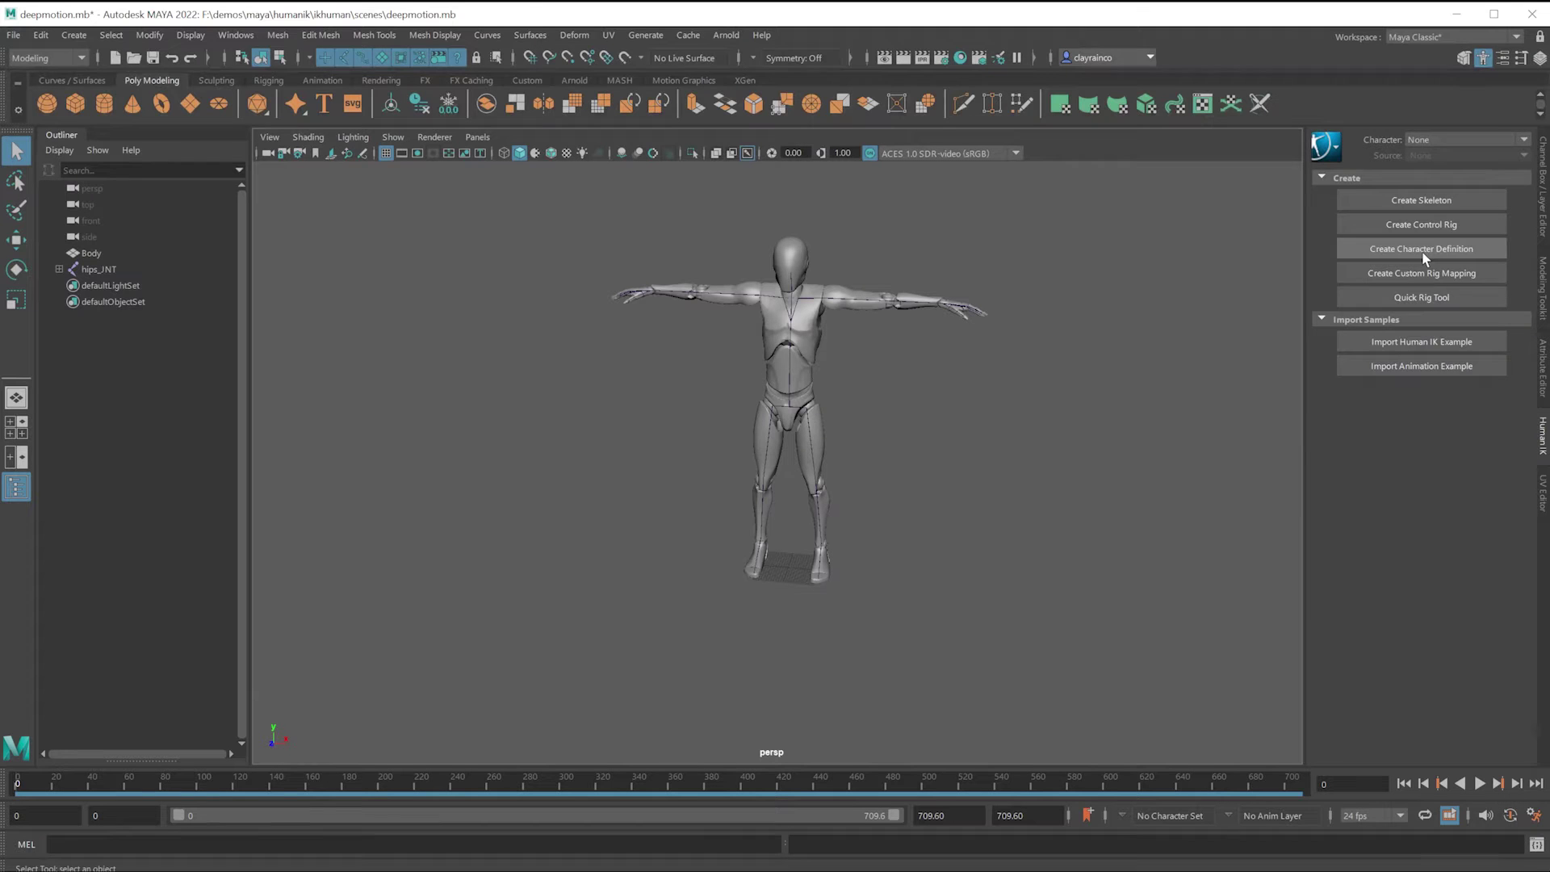
Step: Create the Character1 definition, select hips_JNT, and play back then return to the start
{"action": "left_click", "coordinate": [1296, 454]}
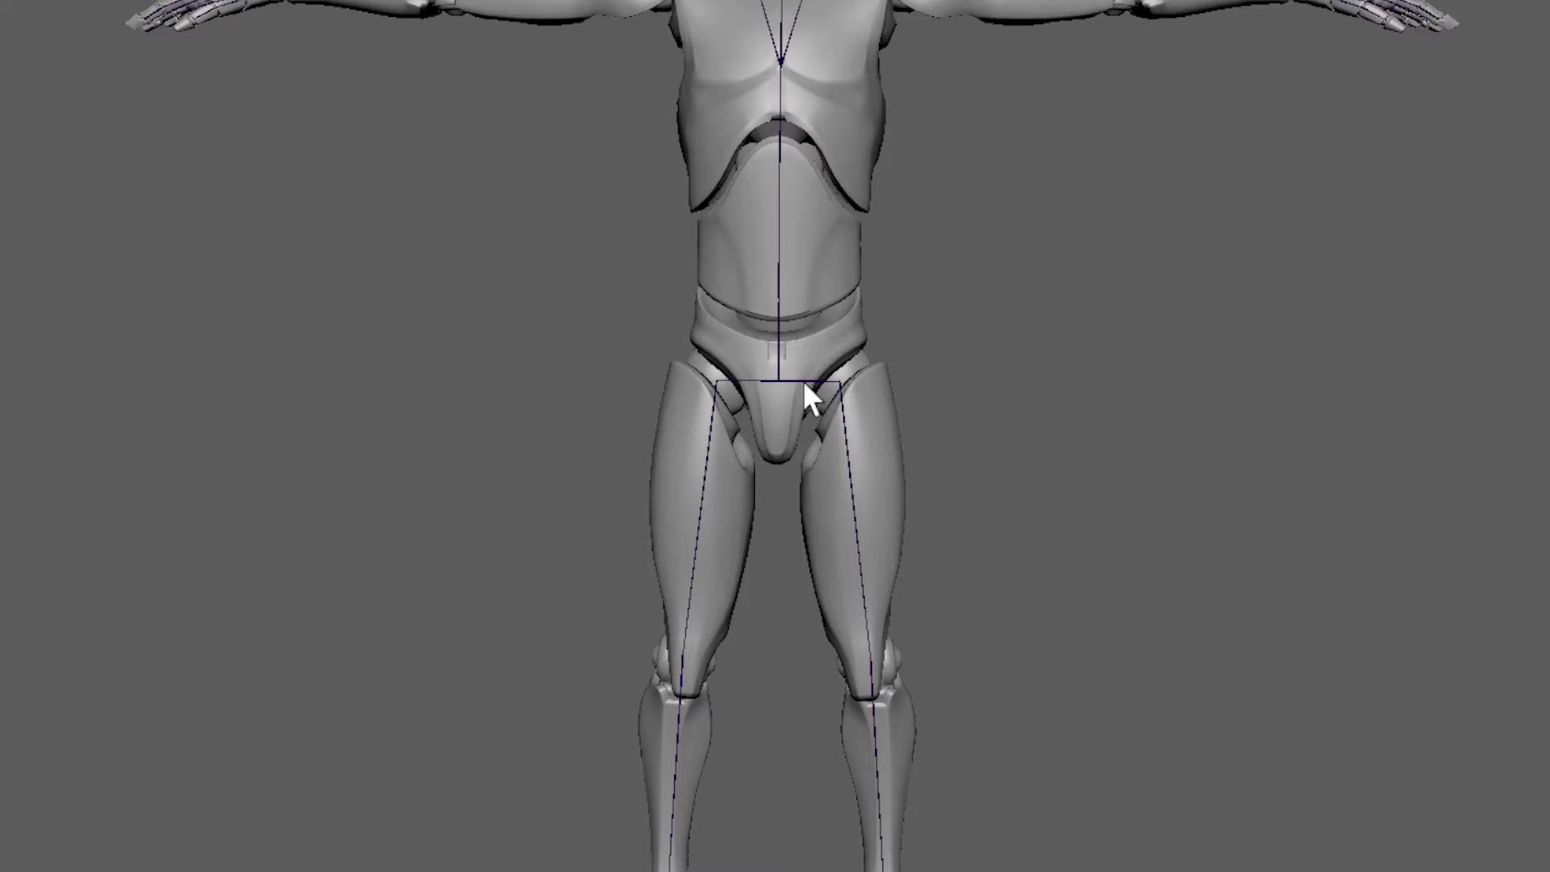
{"action": "left_click", "coordinate": [777, 384]}
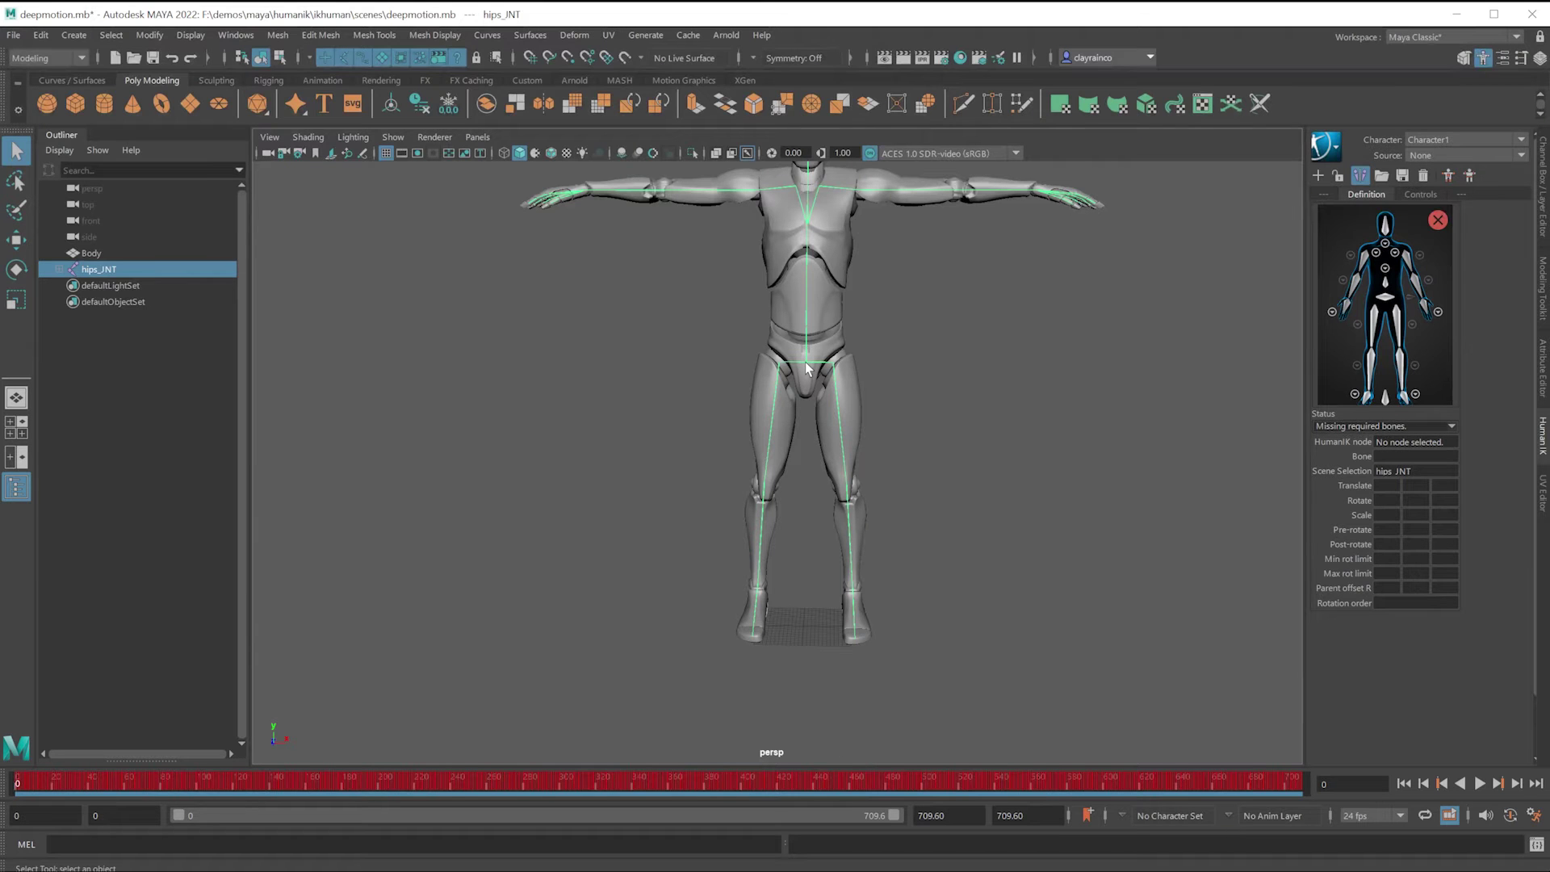
{"action": "key", "text": "alt+v"}
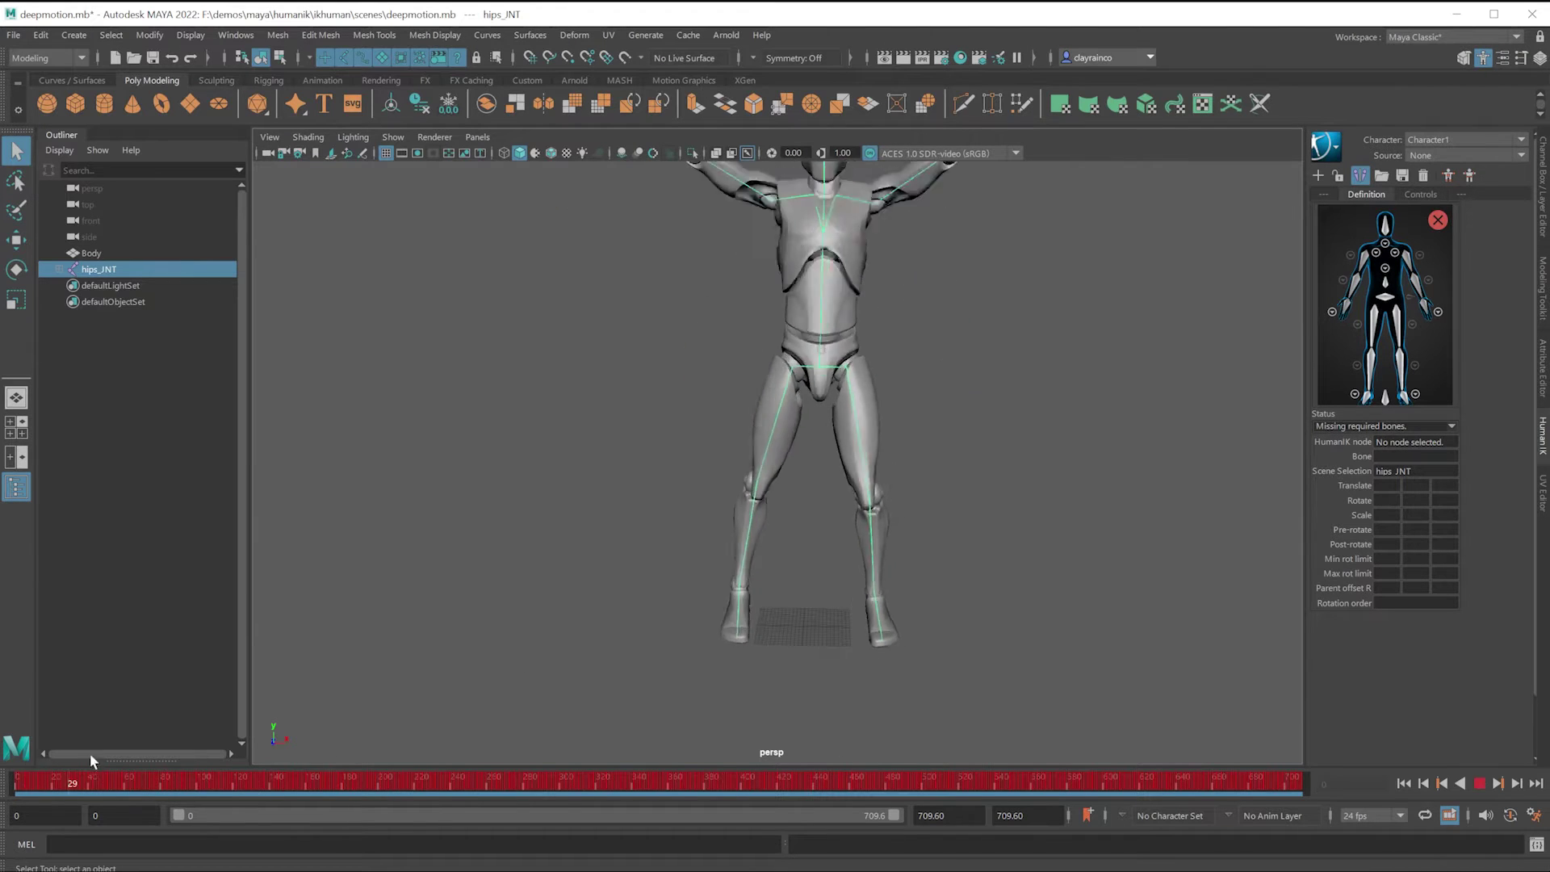
{"action": "key", "text": "alt+shift+v"}
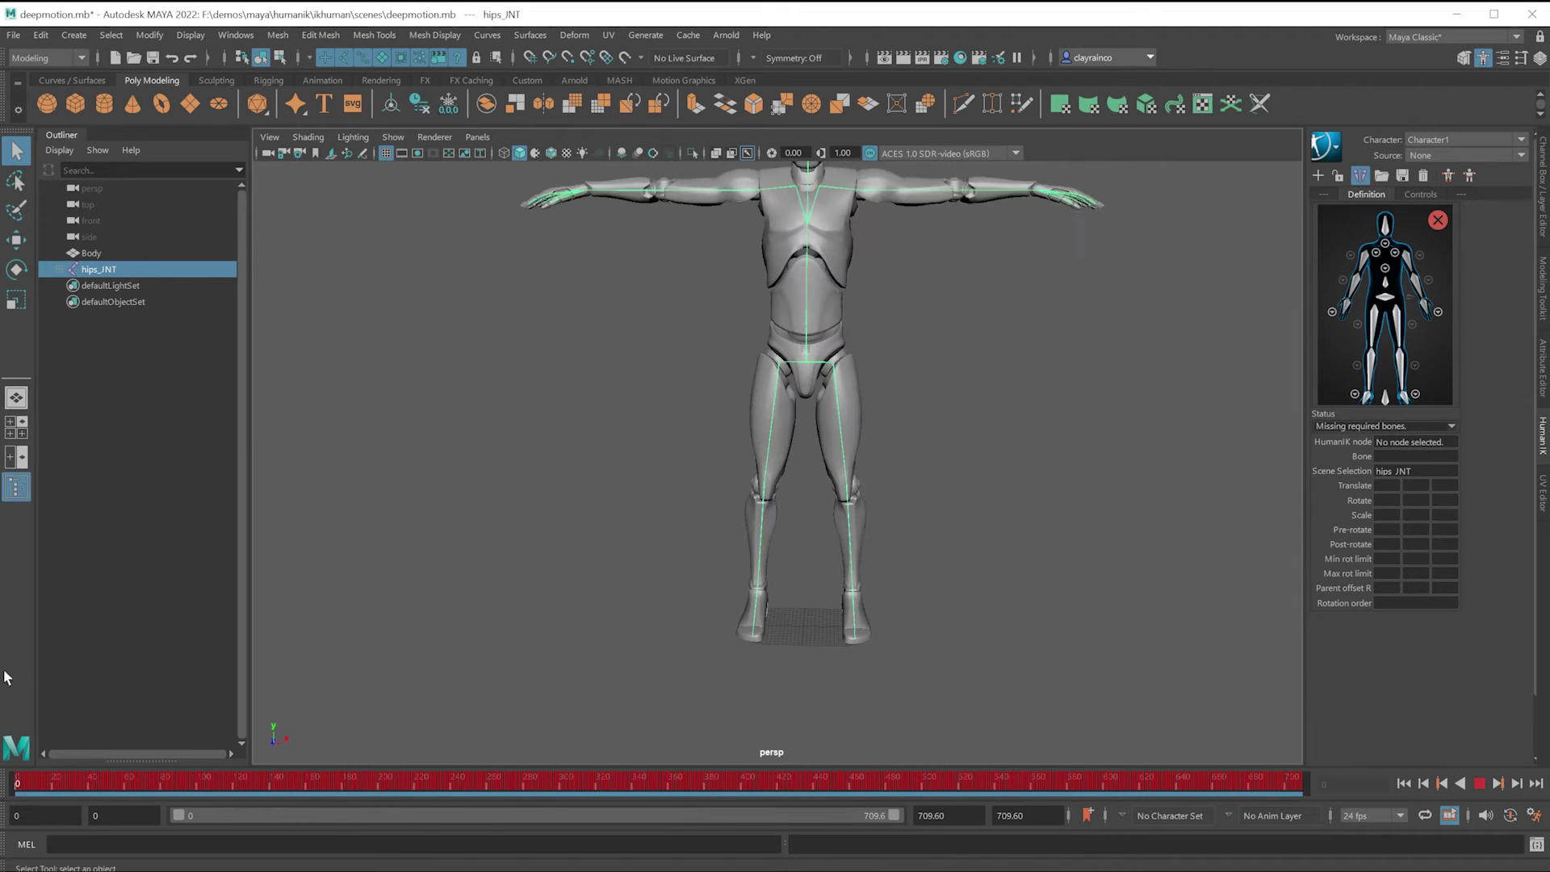
{"action": "key", "text": "Escape"}
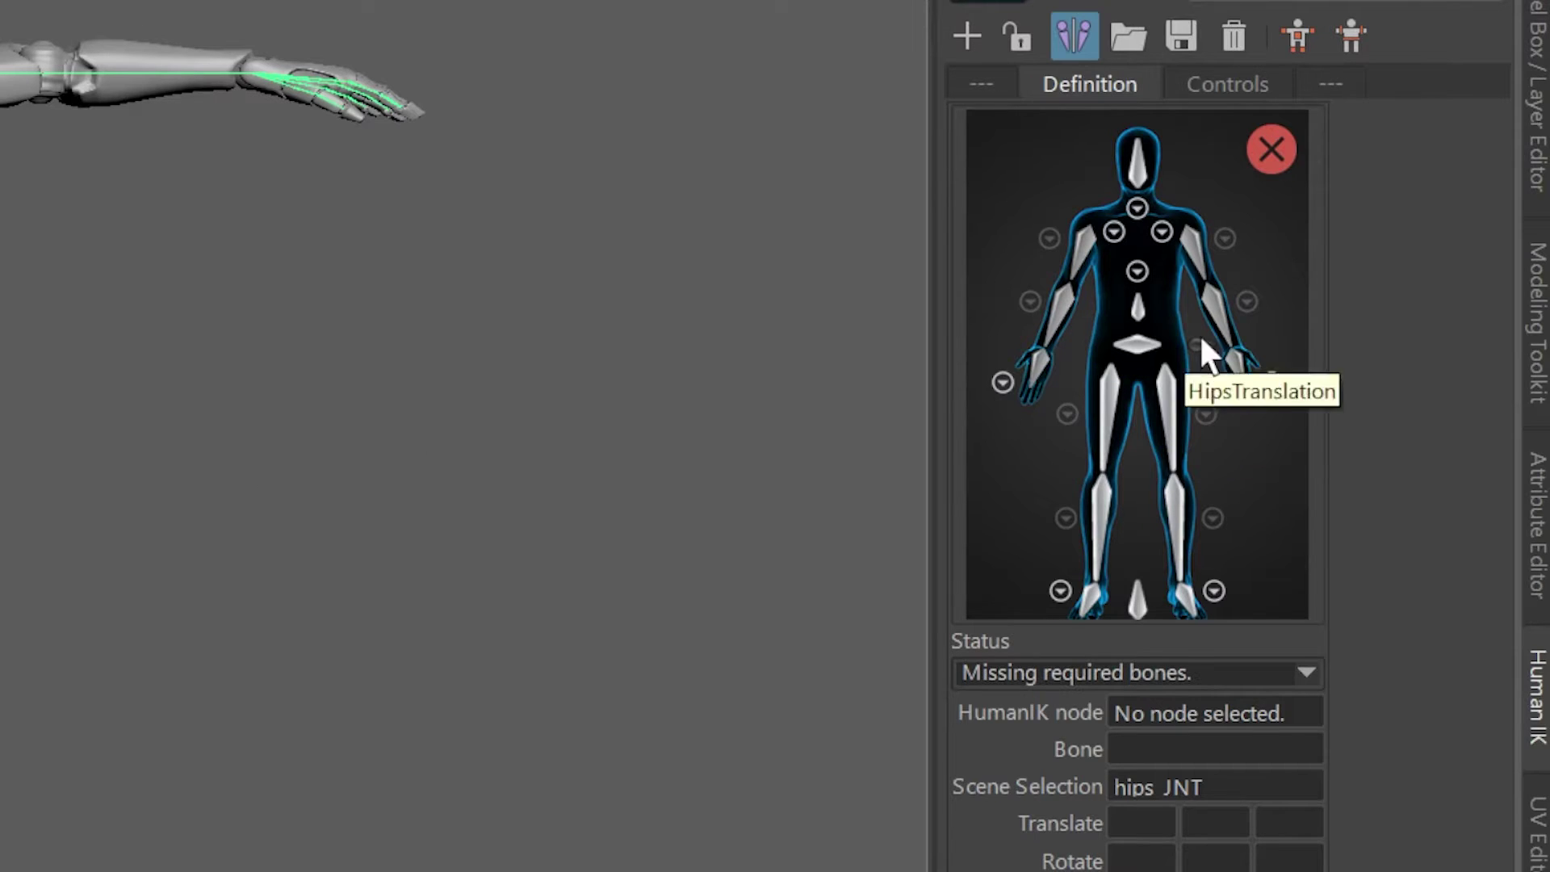
Step: Assign hips_JNT to the Hips slot, then select the lowest spine joint
{"action": "right_click", "coordinate": [1143, 345]}
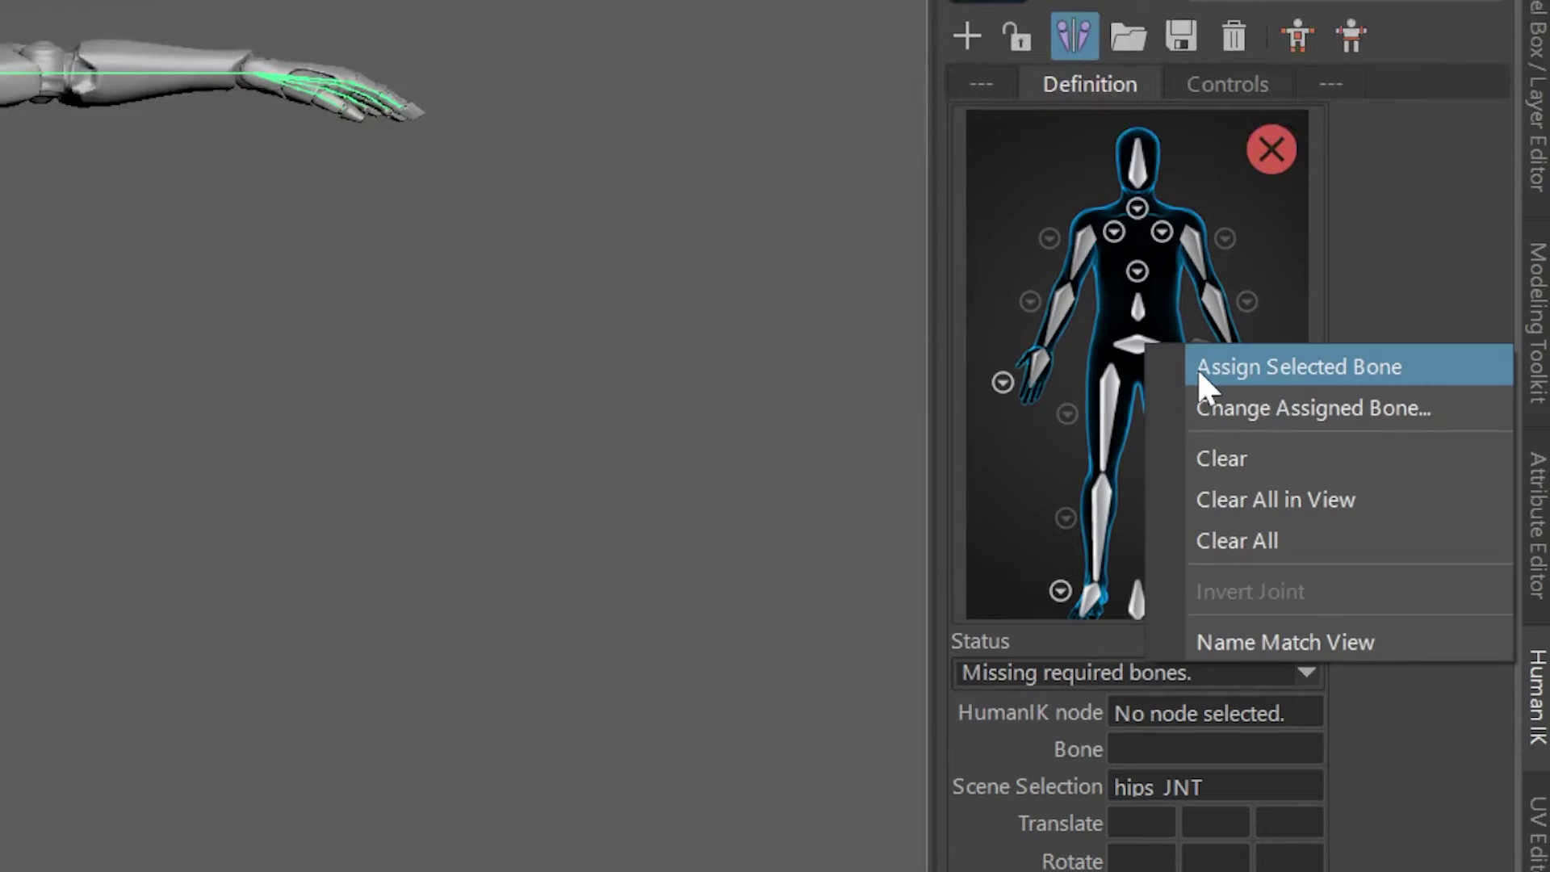
{"action": "left_click", "coordinate": [1196, 367]}
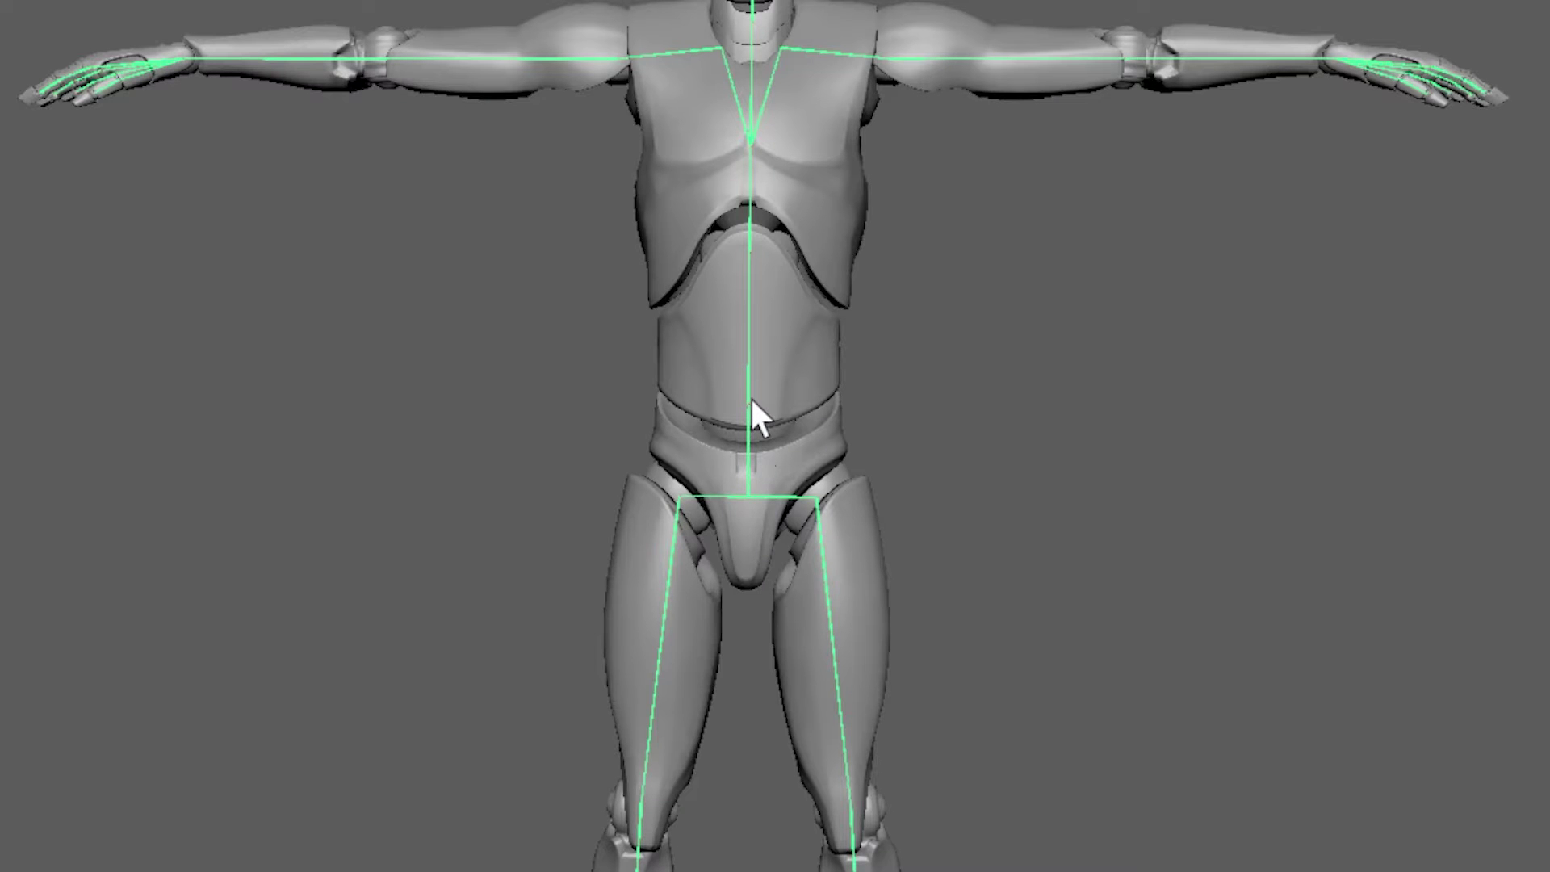
{"action": "left_click", "coordinate": [751, 380]}
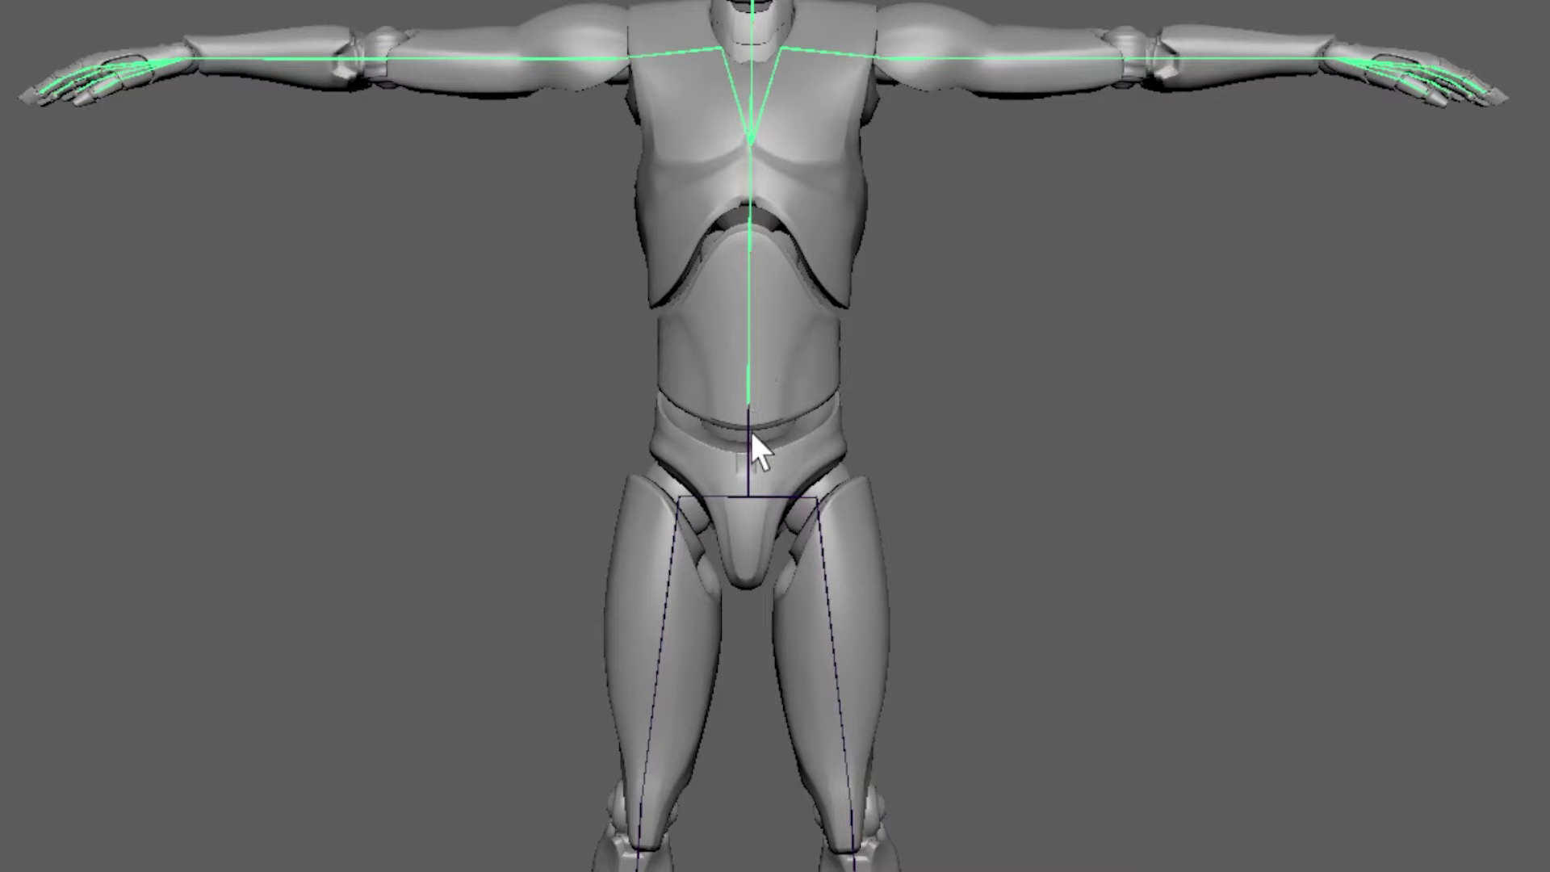
{"action": "left_click", "coordinate": [750, 416]}
{"action": "left_click", "coordinate": [750, 379]}
{"action": "scroll", "coordinate": [750, 365], "scroll_direction": "up", "scroll_amount": 5}
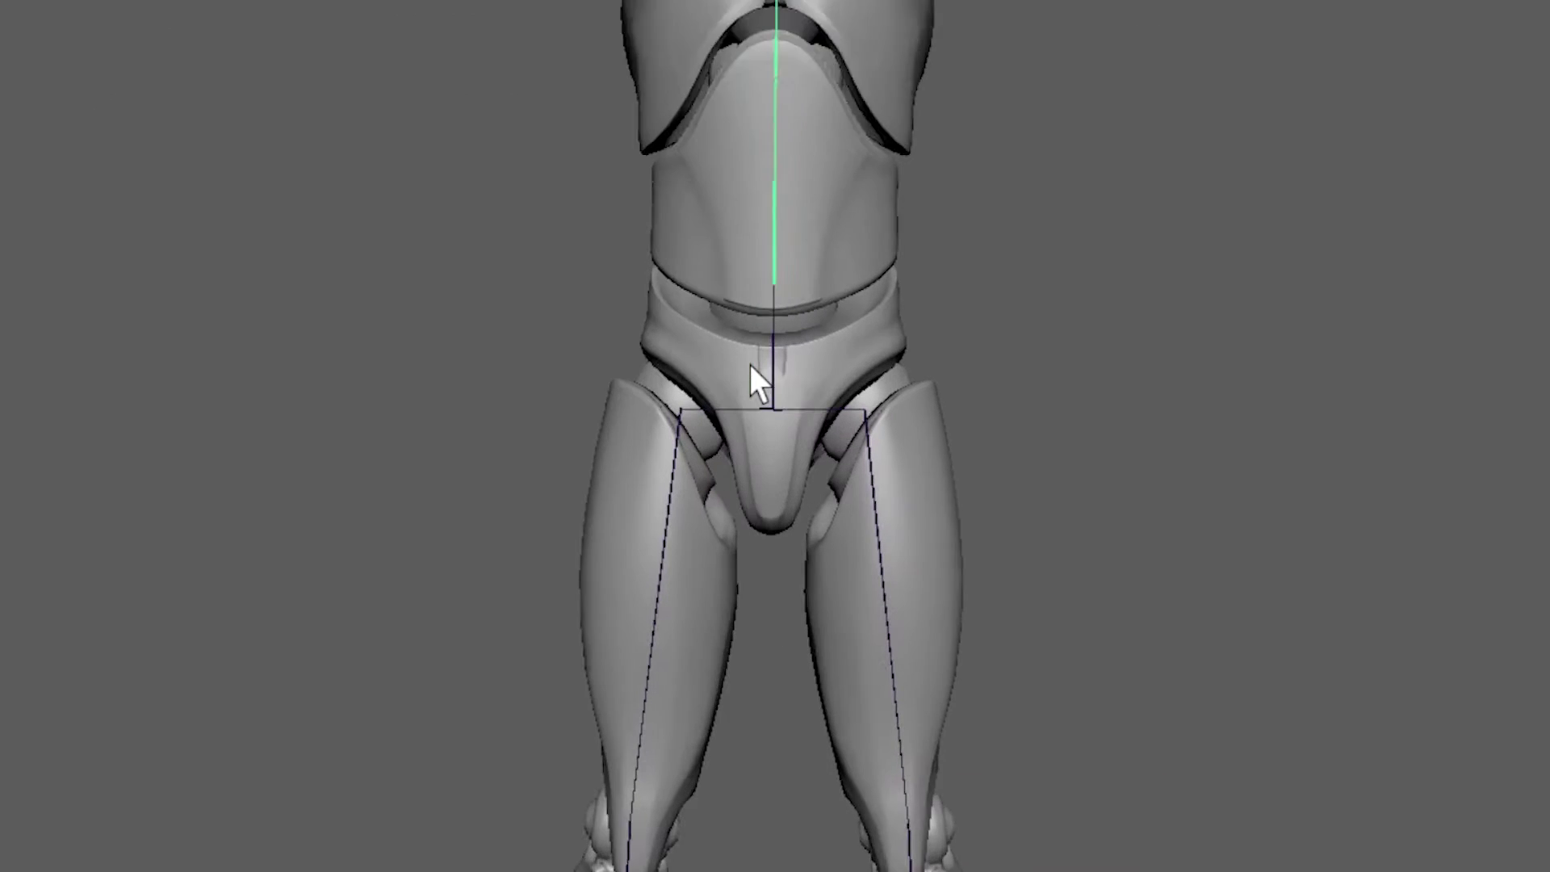
{"action": "scroll", "coordinate": [788, 158], "scroll_direction": "down", "scroll_amount": 3}
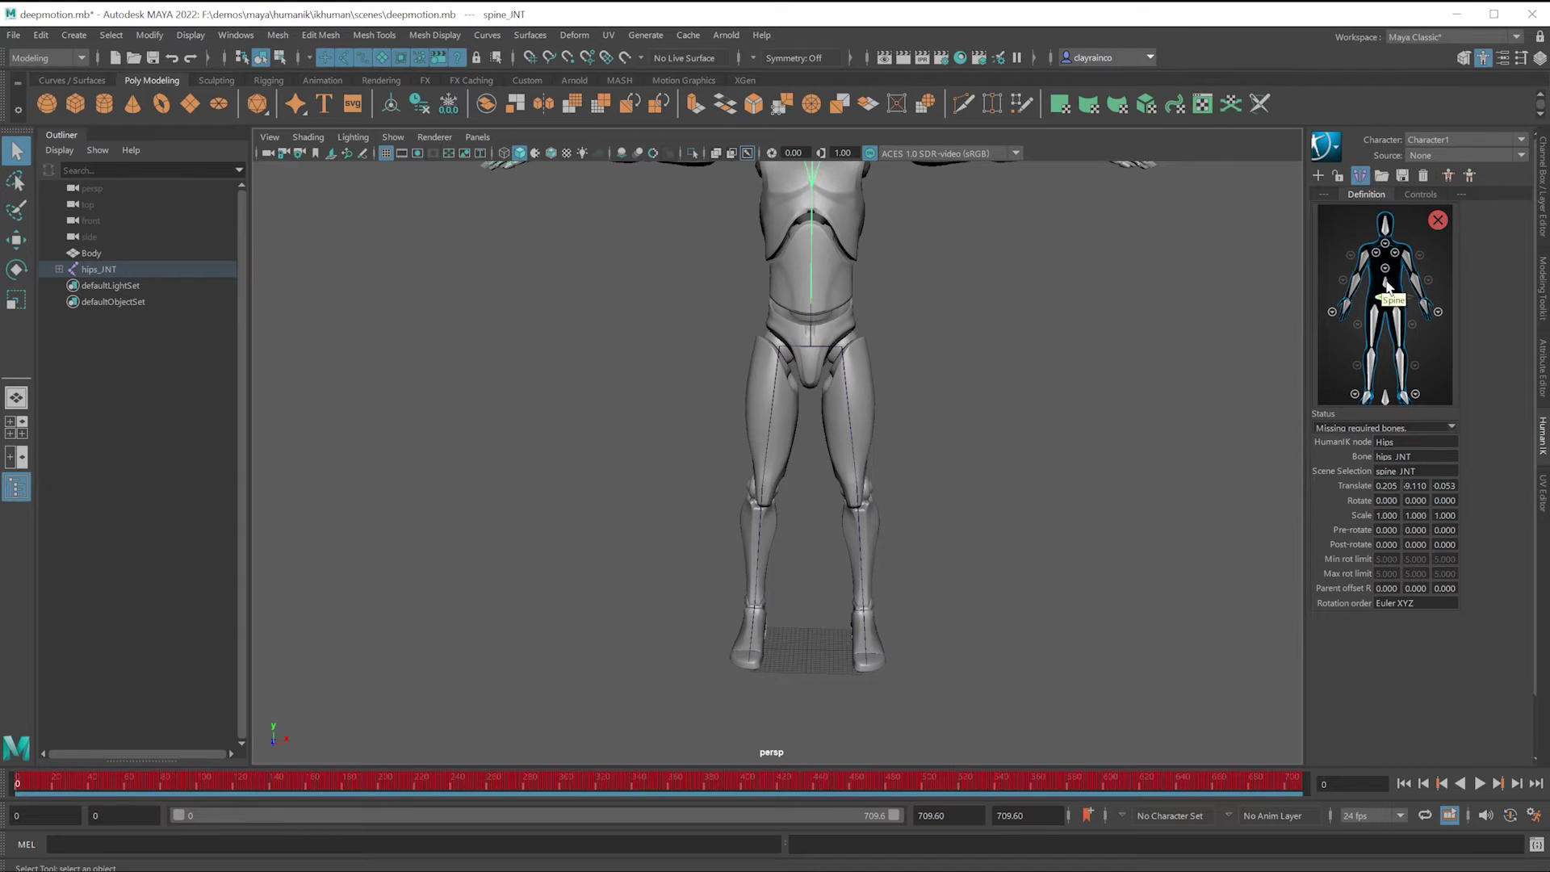
Step: Assign spine_JNT to the Spine slot and select spine1_JNT
{"action": "right_click", "coordinate": [1379, 284]}
{"action": "left_click", "coordinate": [1068, 299]}
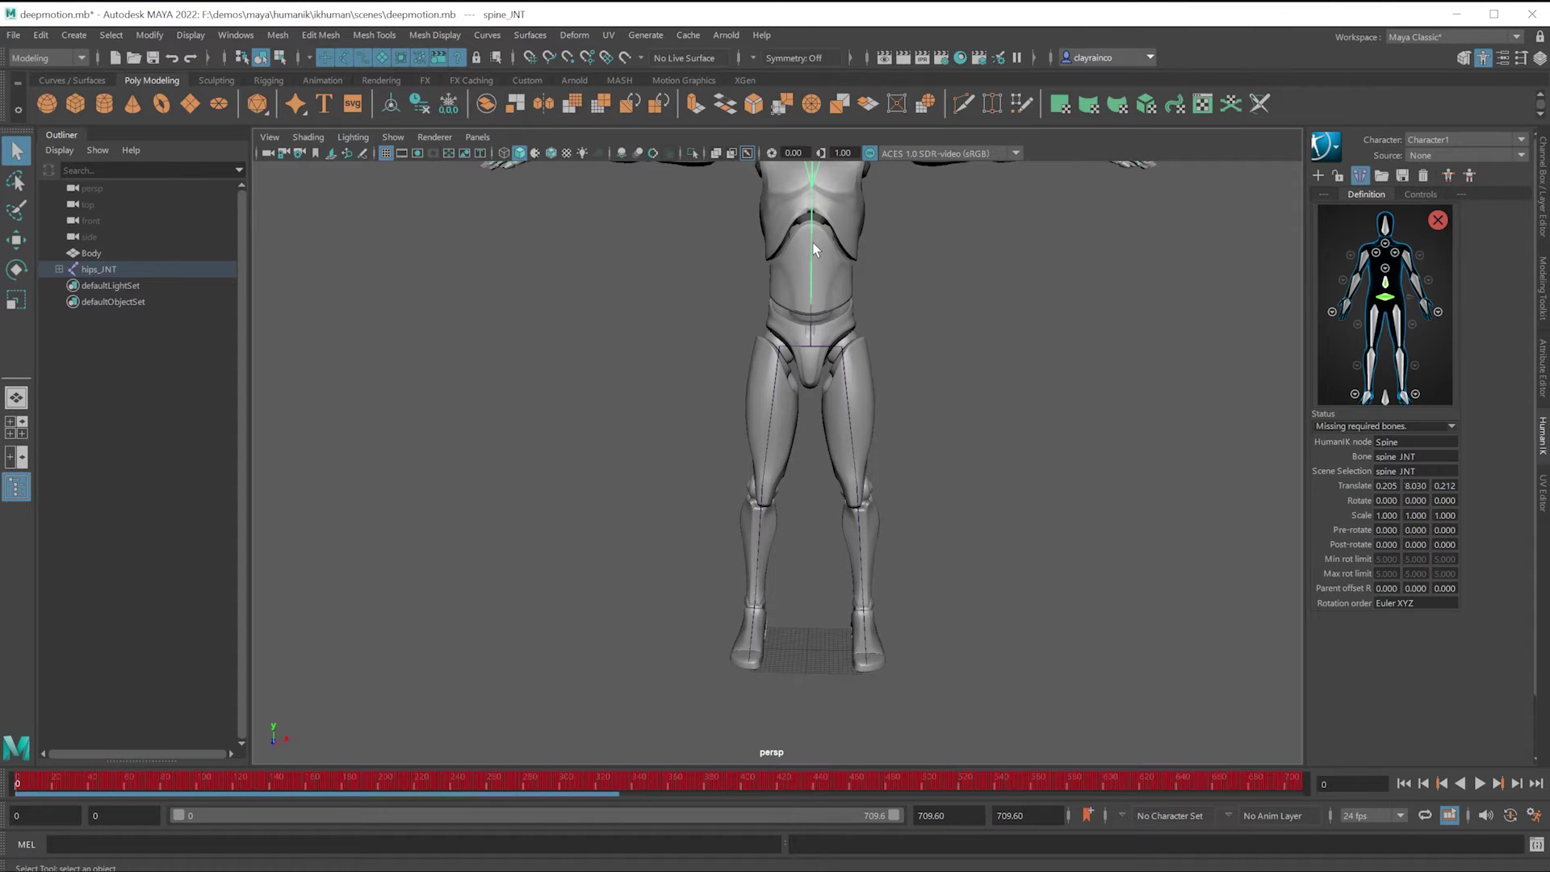
{"action": "left_click", "coordinate": [814, 230]}
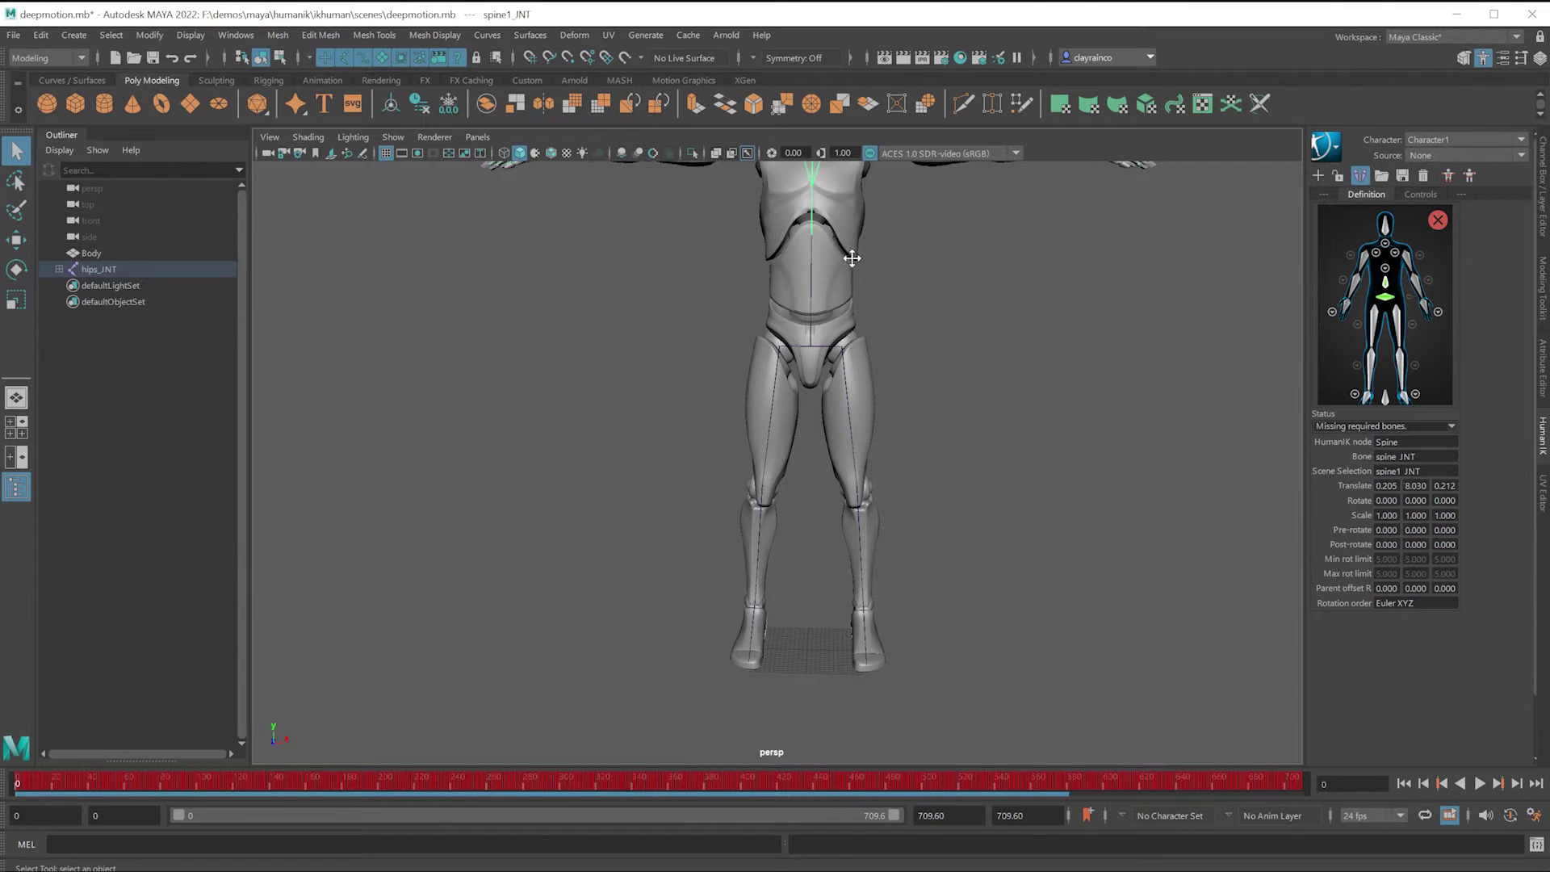
{"action": "scroll", "coordinate": [861, 352], "scroll_direction": "down", "scroll_amount": 3}
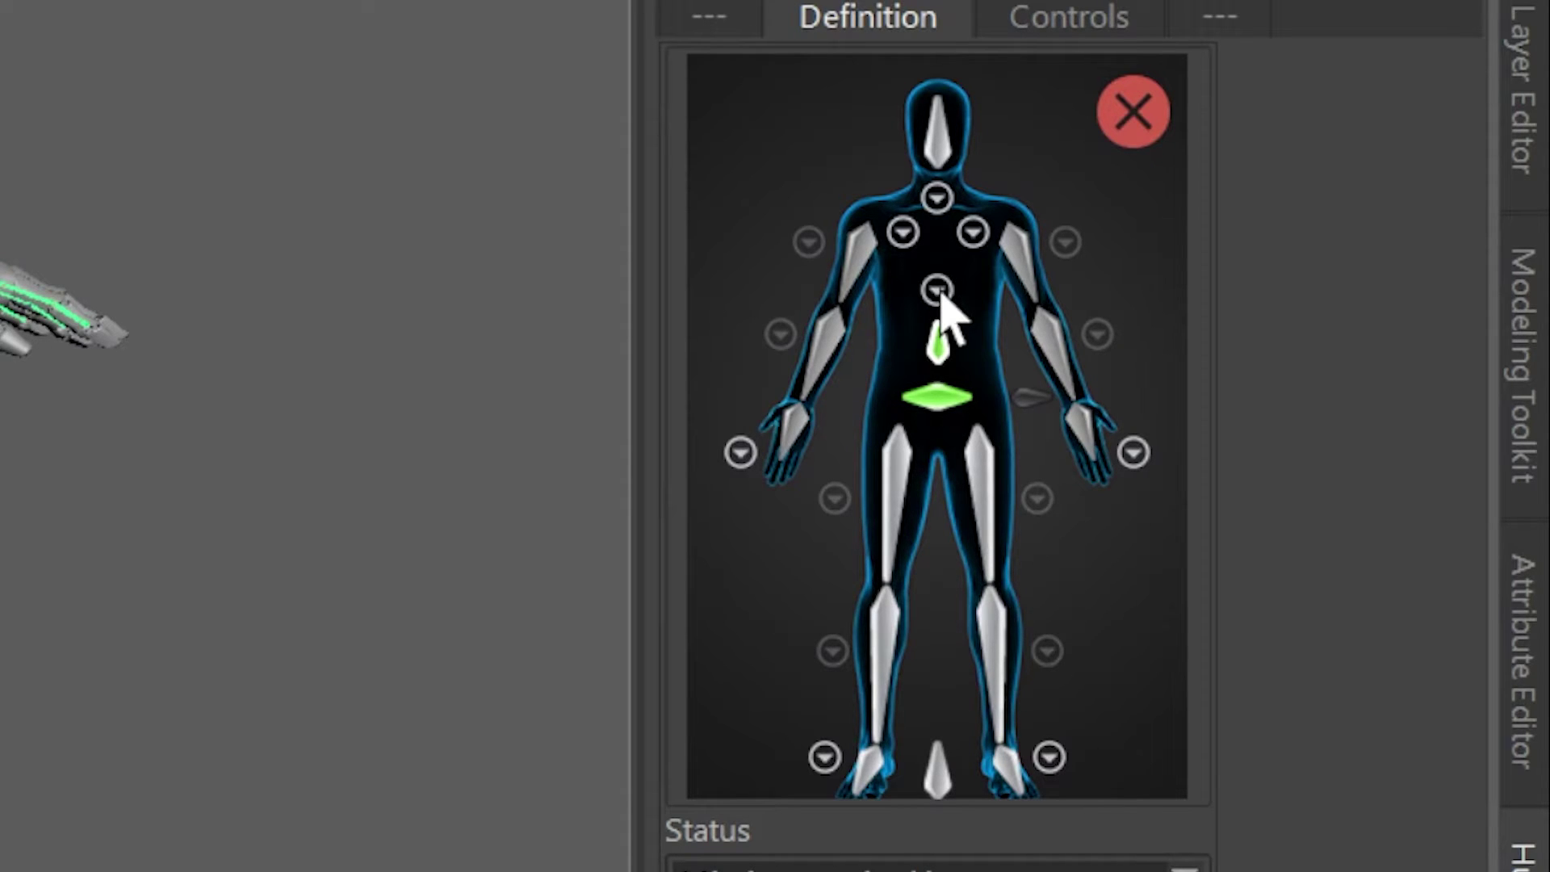
Step: Map spine1_JNT and spine2_JNT to Spine1 and Spine2, then return to Full Body View
{"action": "left_click", "coordinate": [938, 290]}
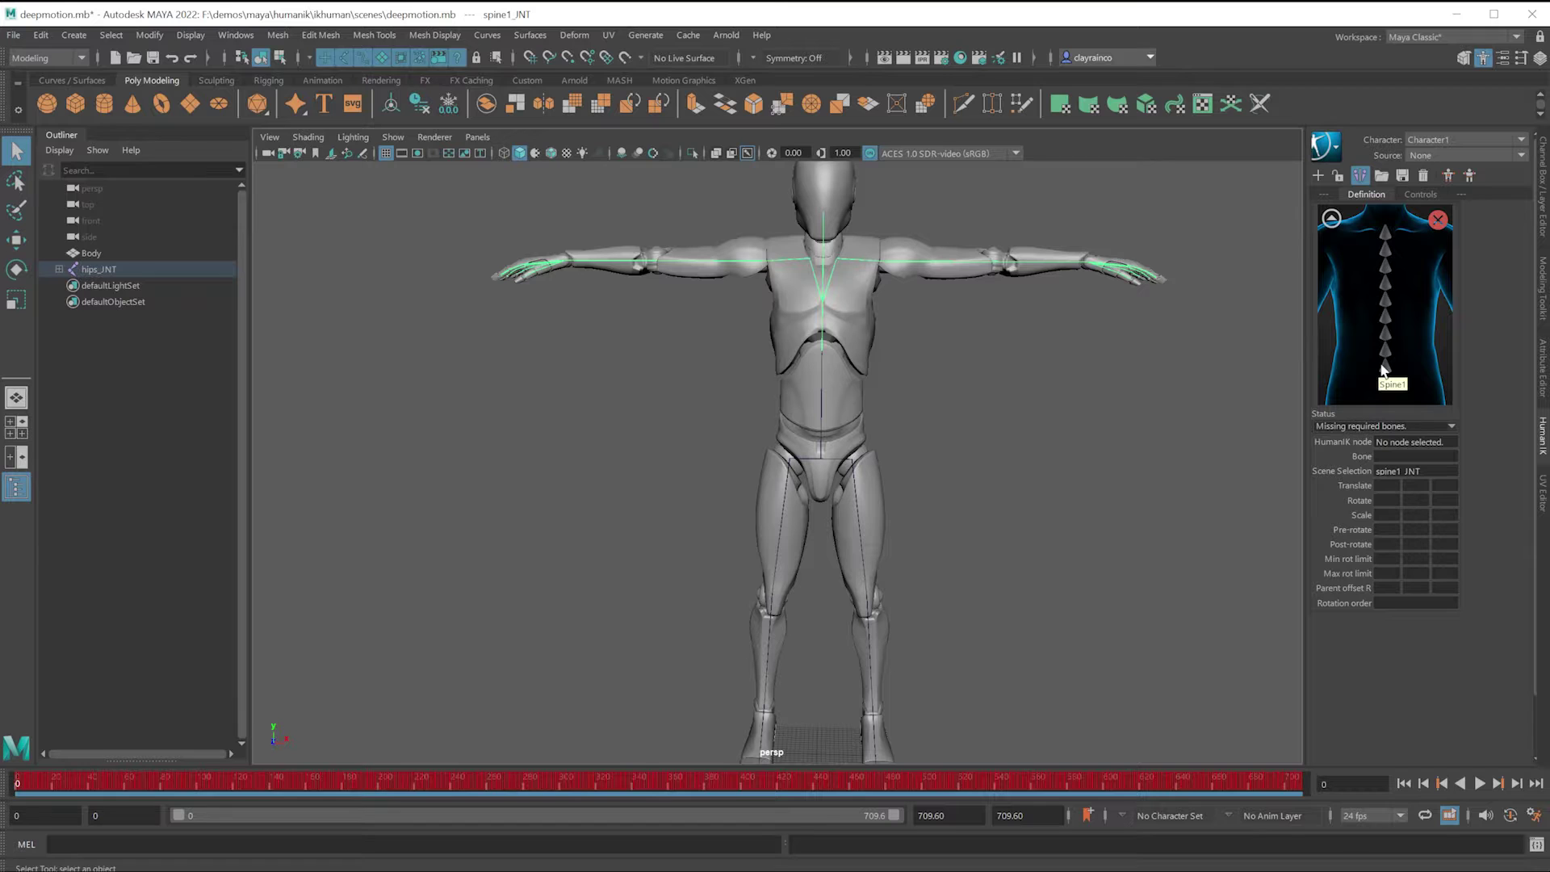
{"action": "right_click", "coordinate": [943, 653]}
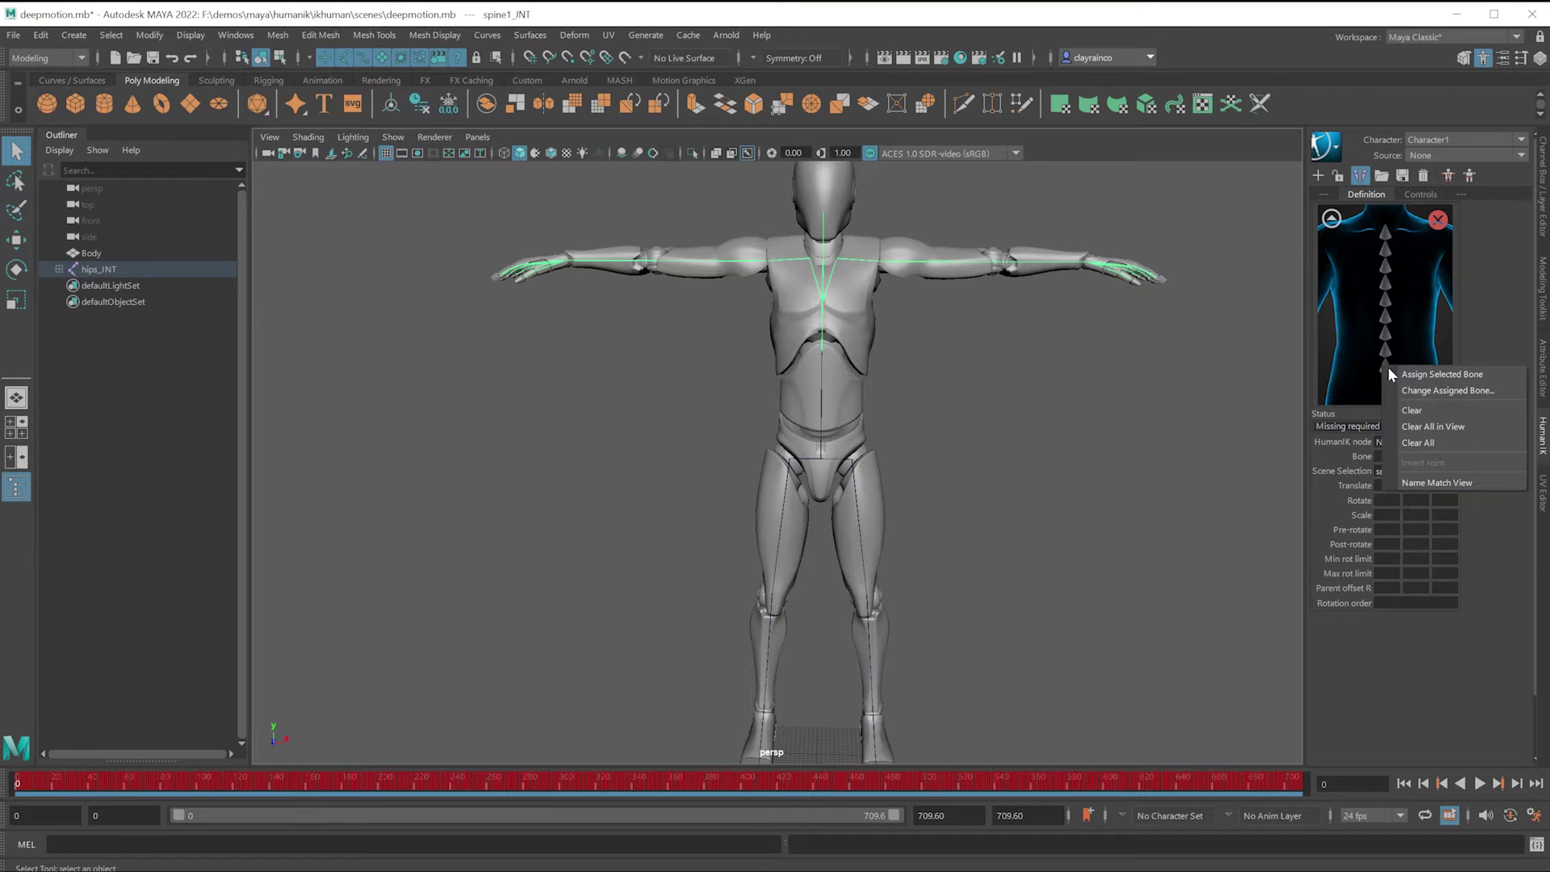
{"action": "left_click", "coordinate": [1409, 375]}
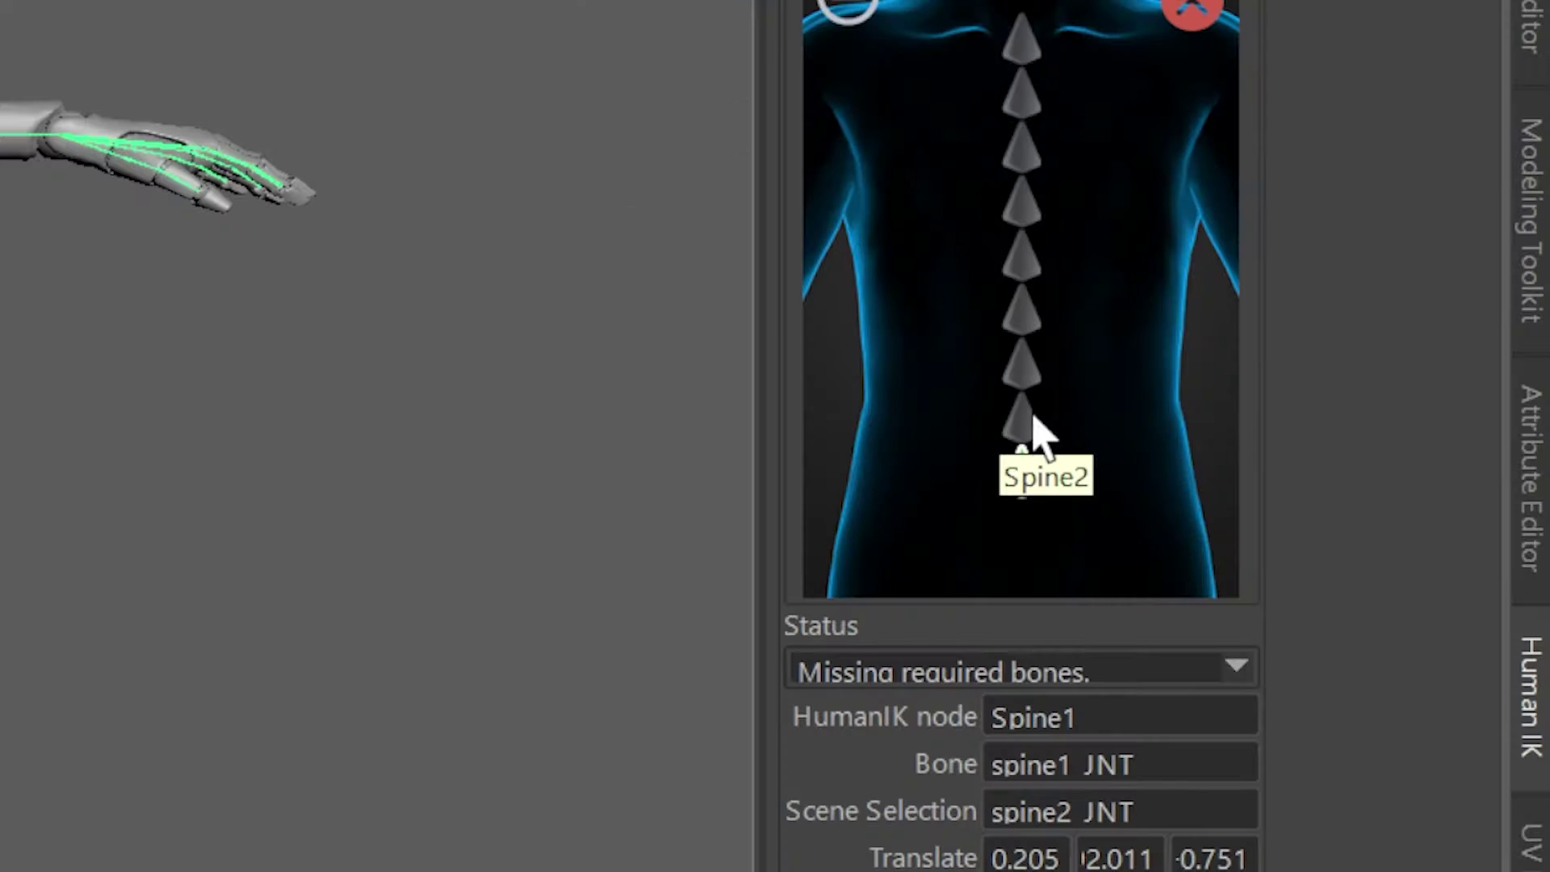
{"action": "right_click", "coordinate": [1389, 355]}
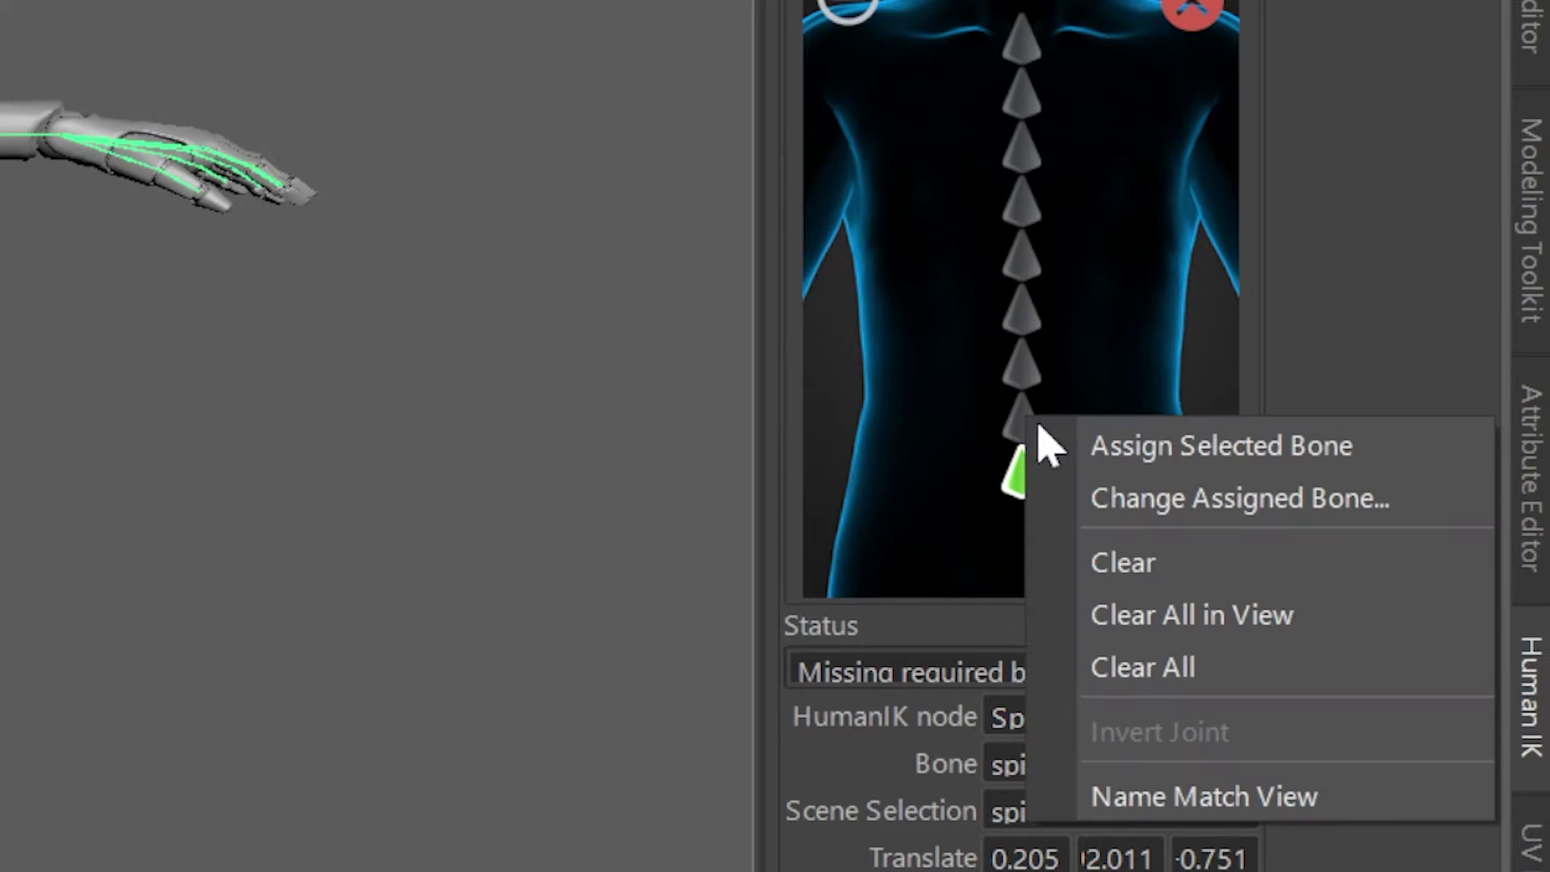
{"action": "left_click", "coordinate": [1439, 361]}
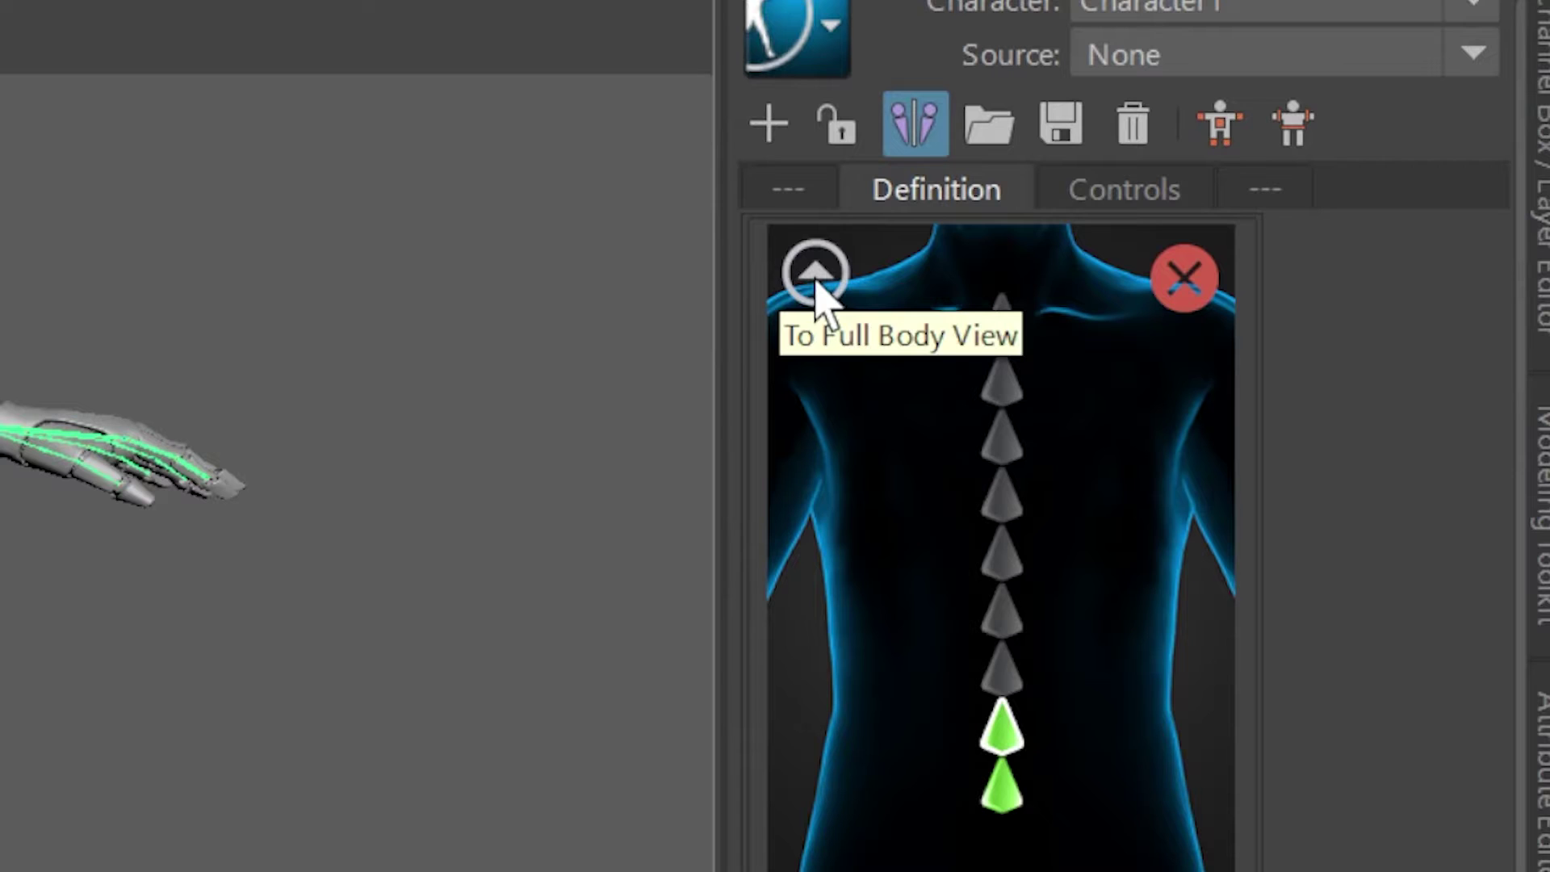
{"action": "left_click", "coordinate": [816, 278]}
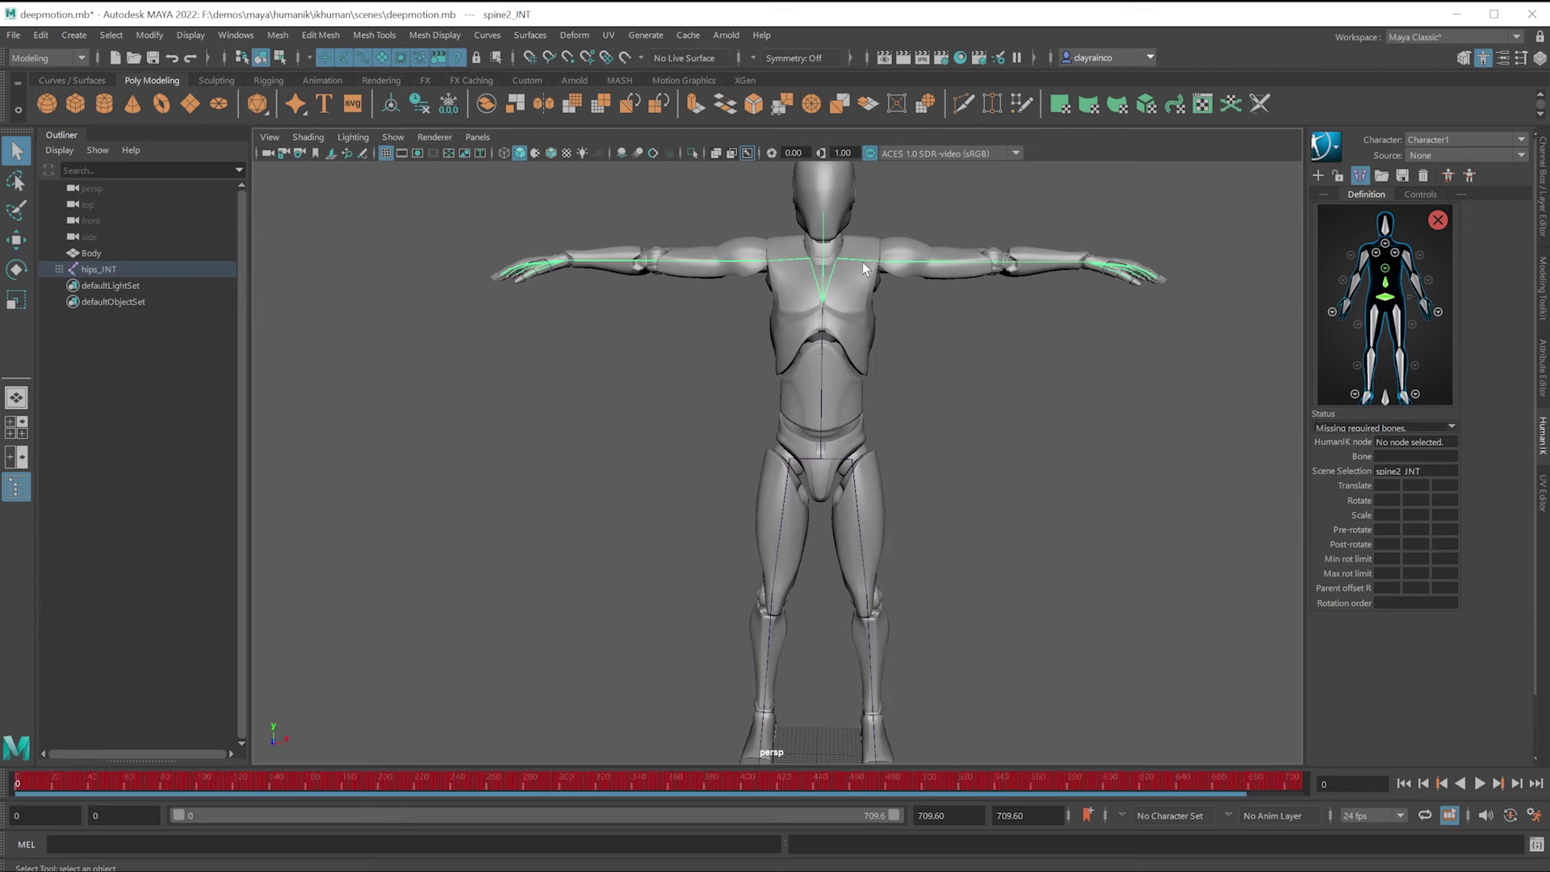
{"action": "left_click", "coordinate": [864, 267]}
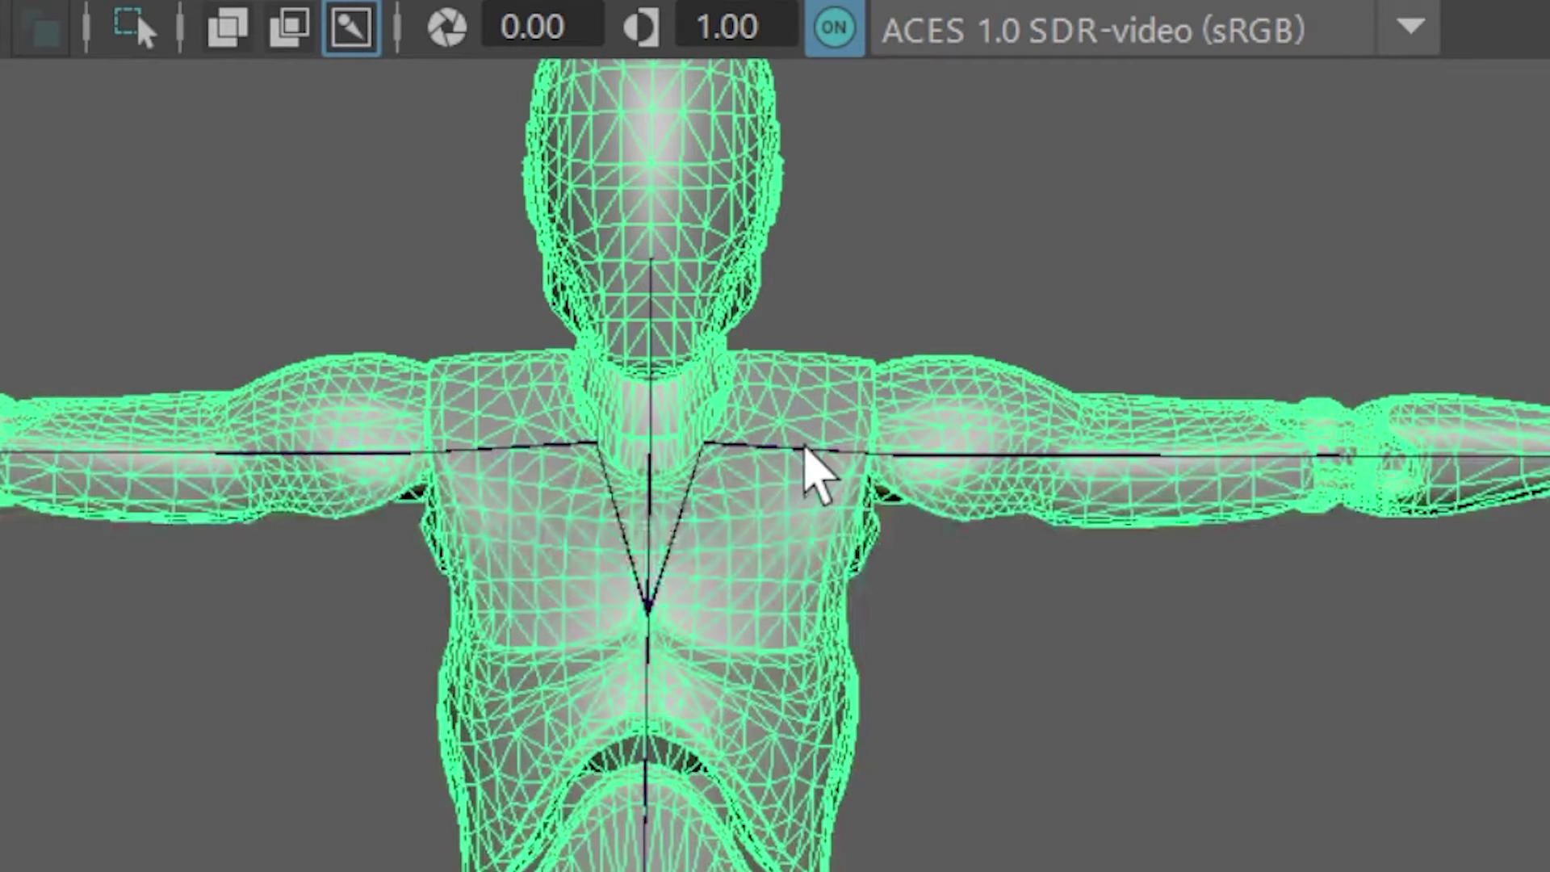
Step: Map l_shoulder_JNT to the LeftShoulder slot
{"action": "left_click", "coordinate": [865, 266]}
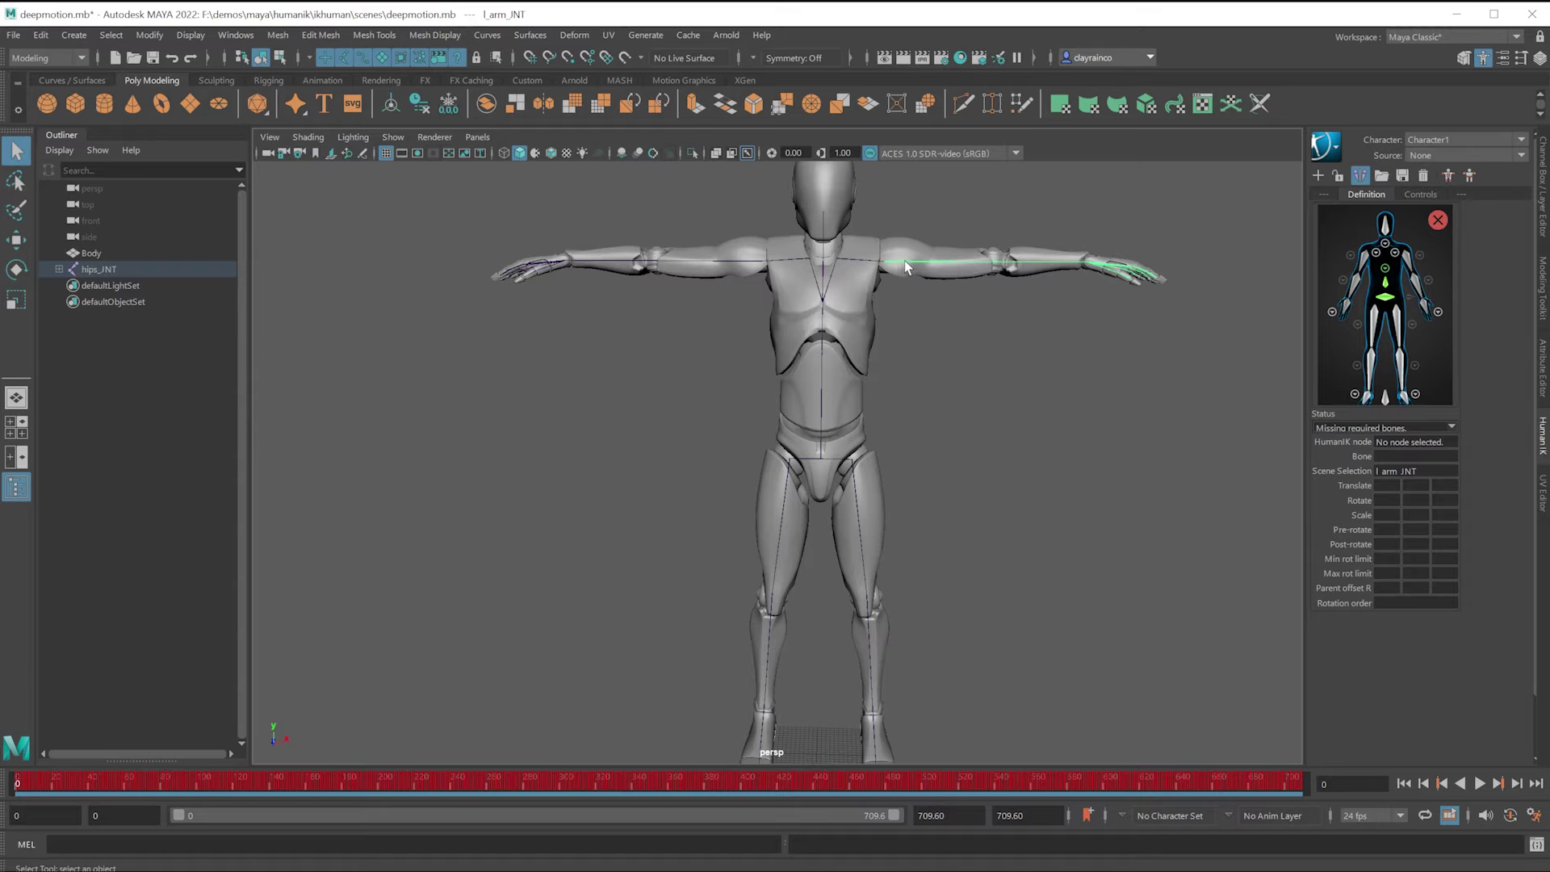
{"action": "left_click", "coordinate": [855, 258]}
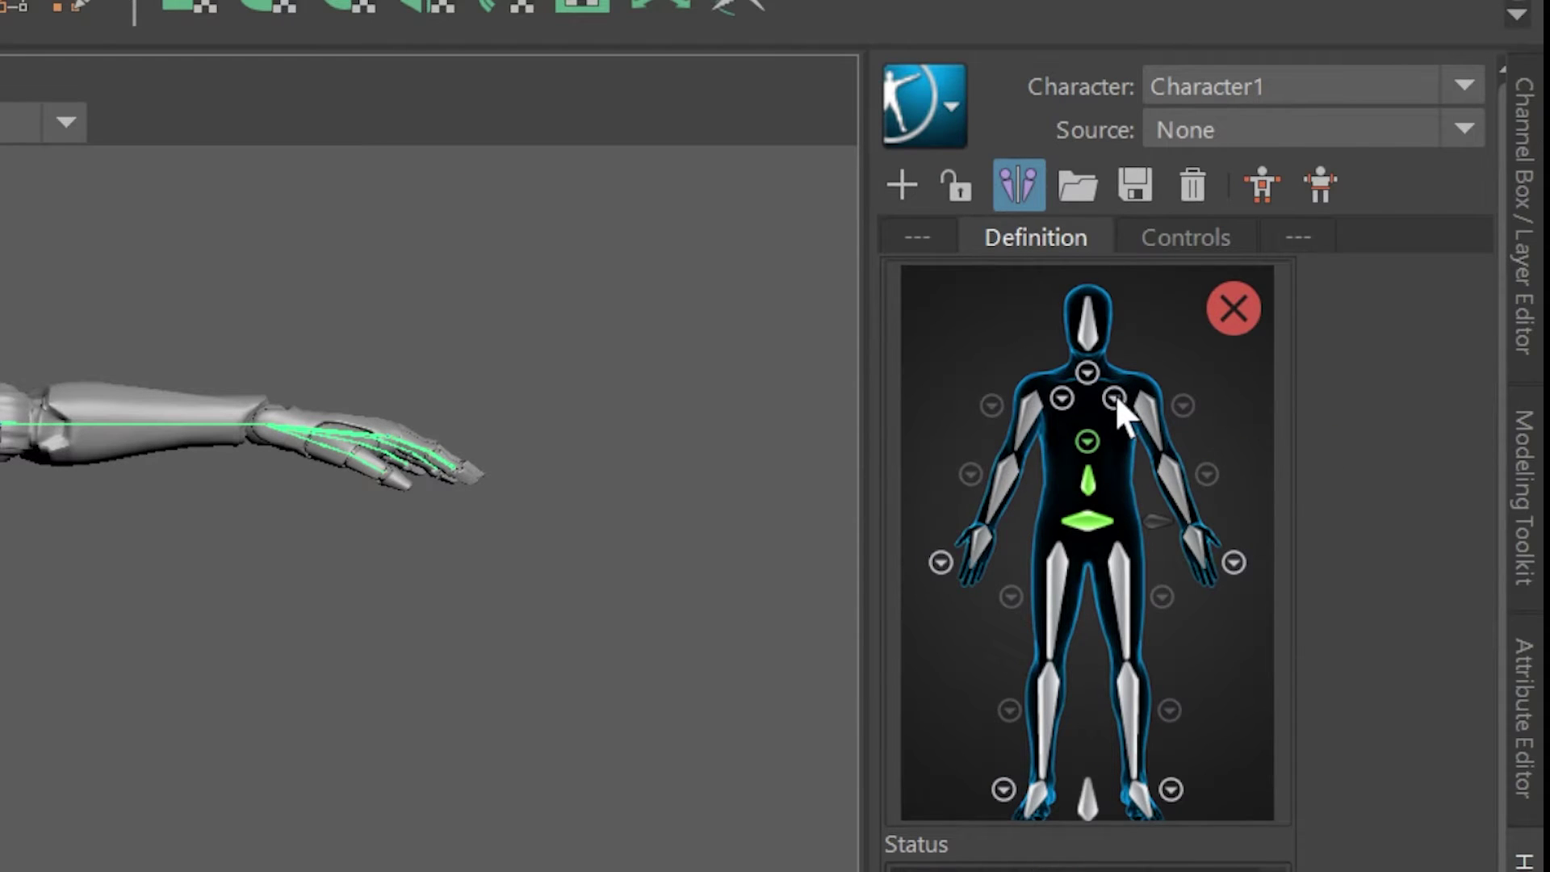
{"action": "left_click", "coordinate": [1115, 396]}
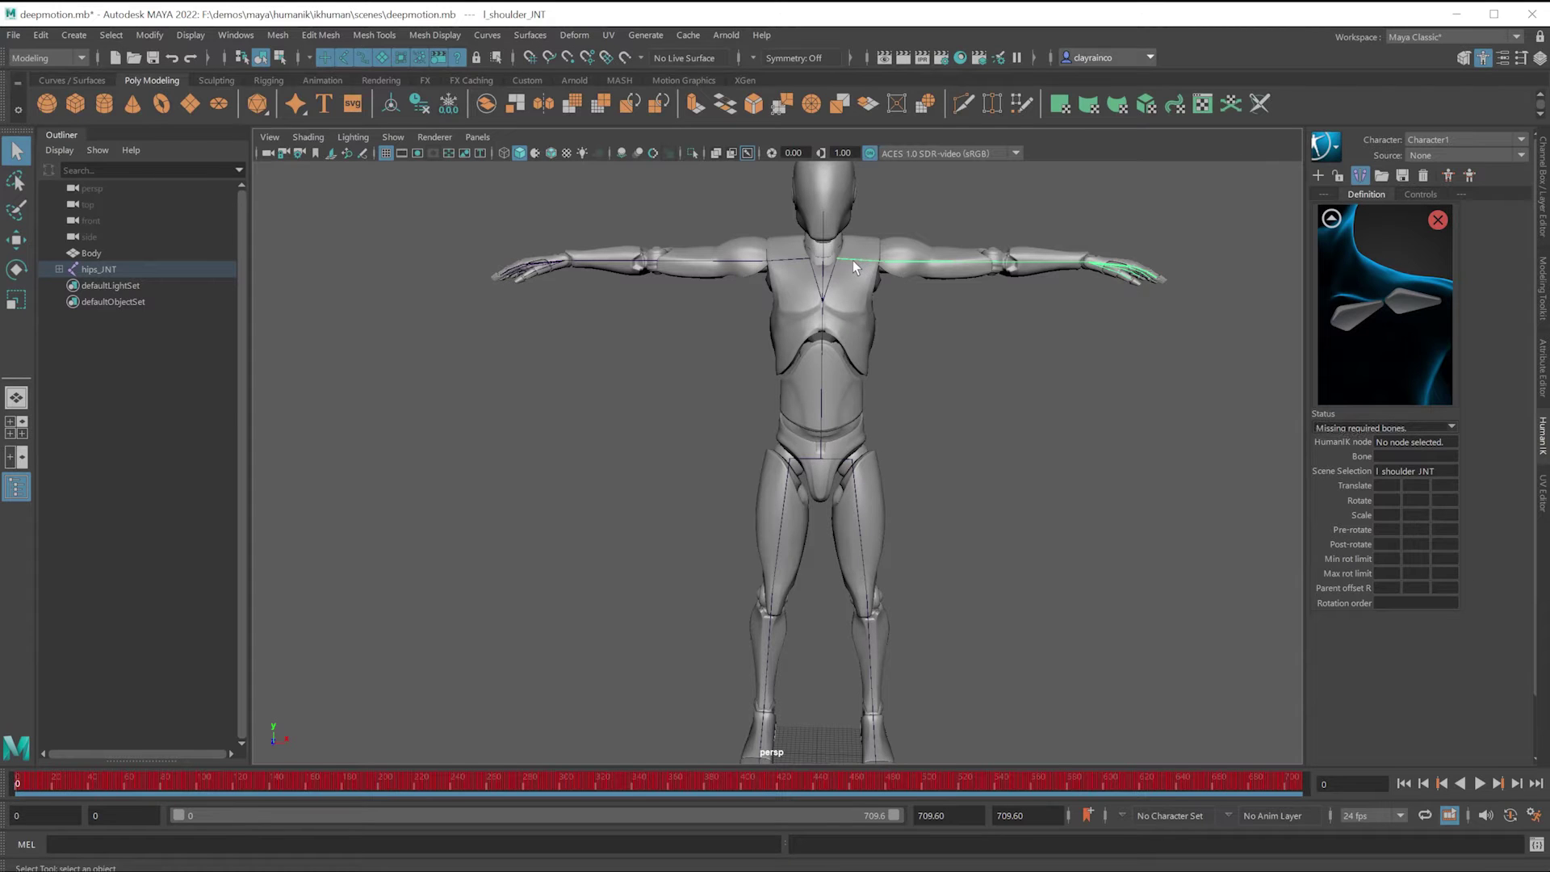
{"action": "right_click", "coordinate": [1378, 318]}
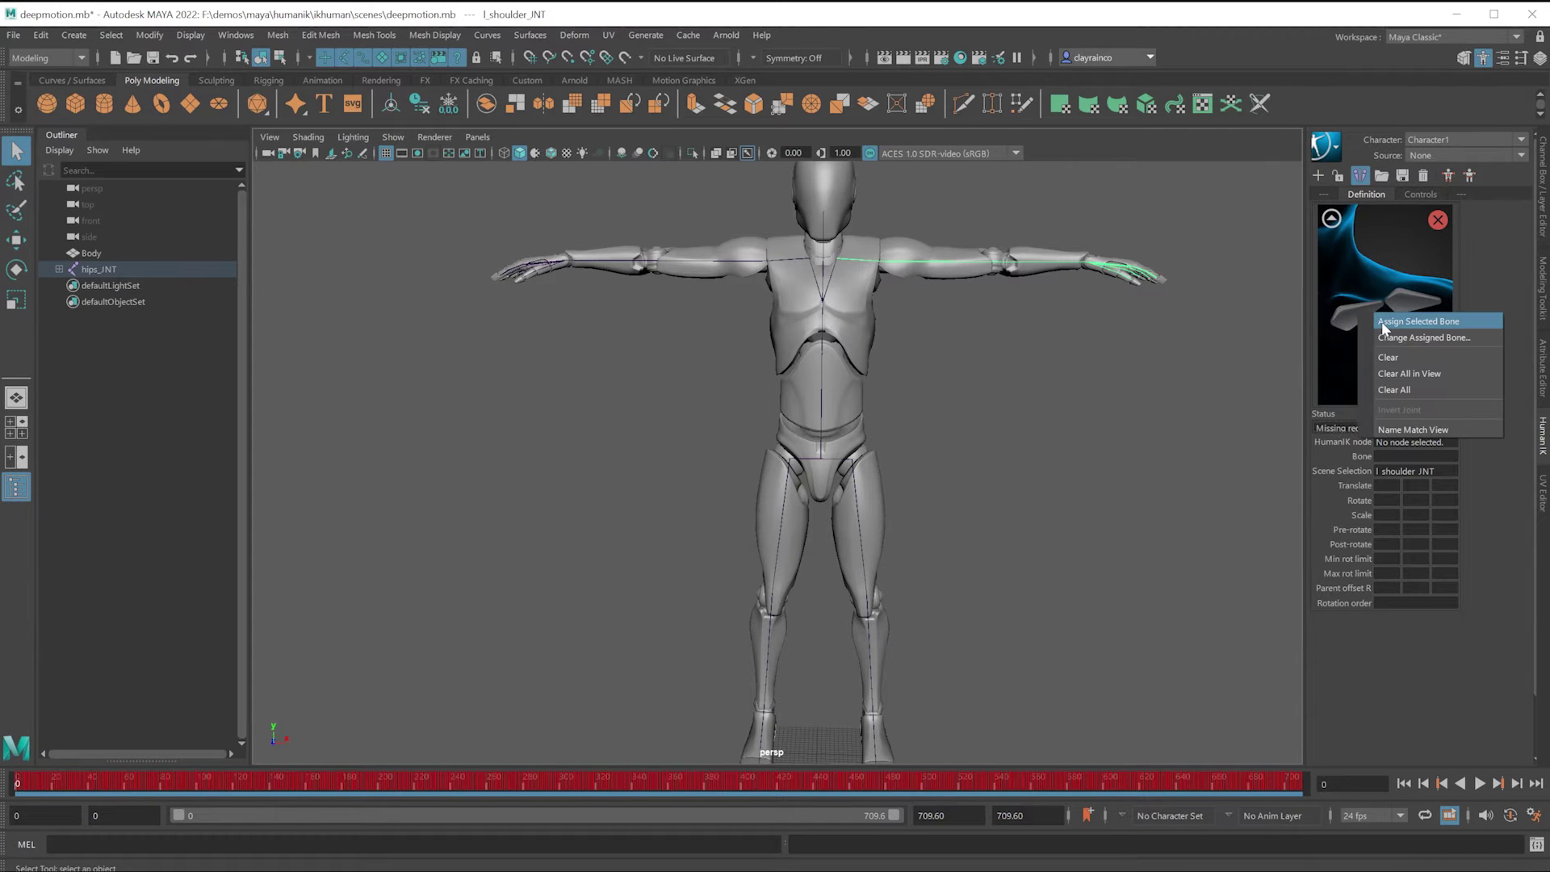
{"action": "left_click", "coordinate": [1382, 323]}
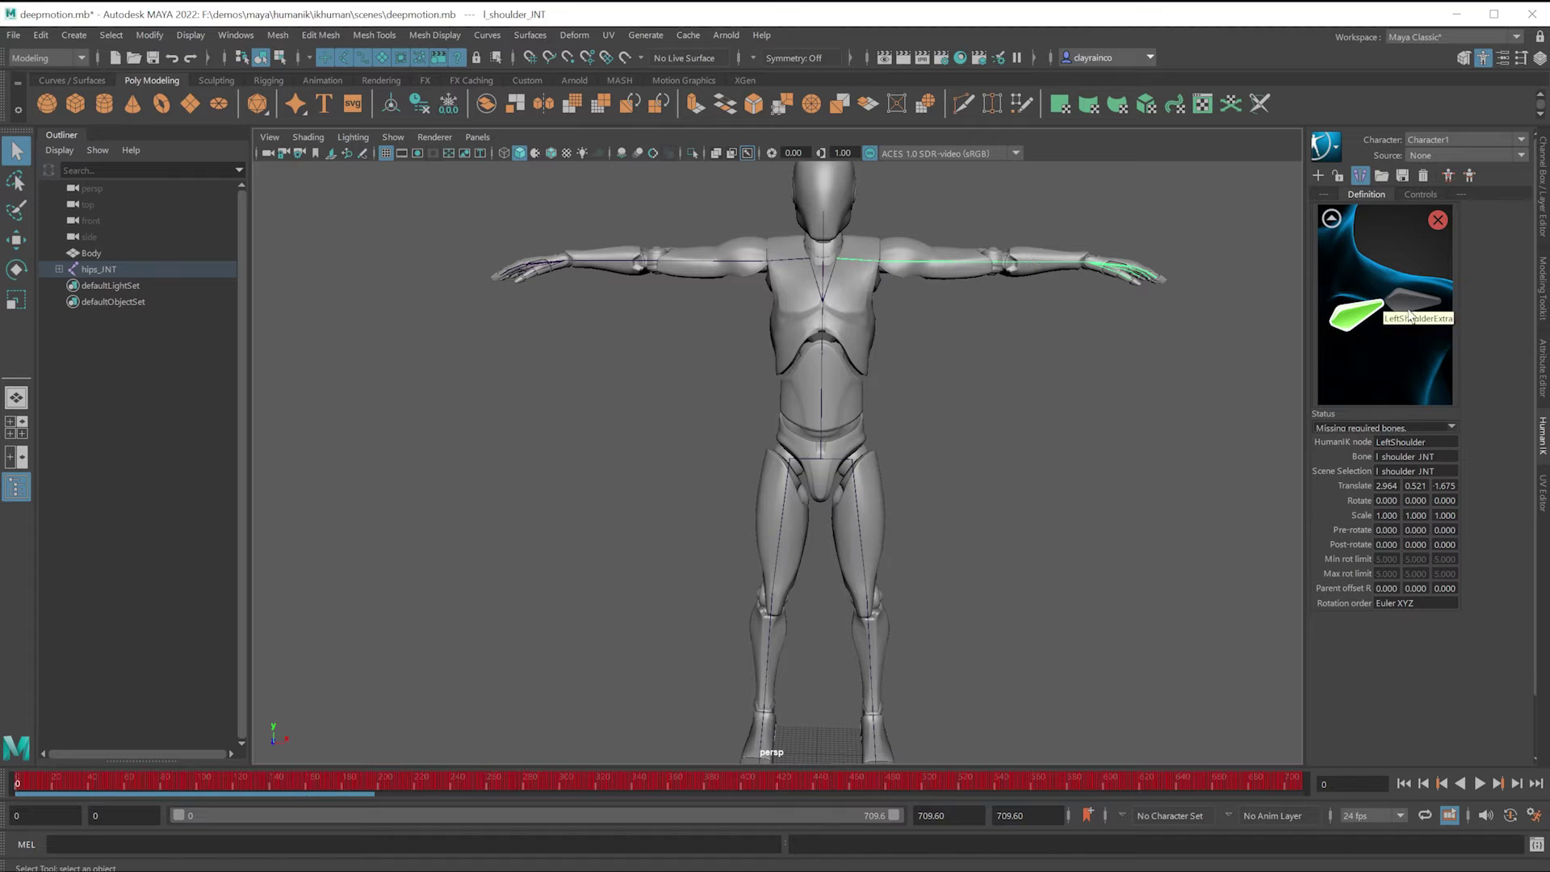
Step: Map l_arm_JNT, l_forearm_JNT and l_hand_JNT to LeftArm, LeftForeArm and LeftHand
{"action": "left_click", "coordinate": [898, 267]}
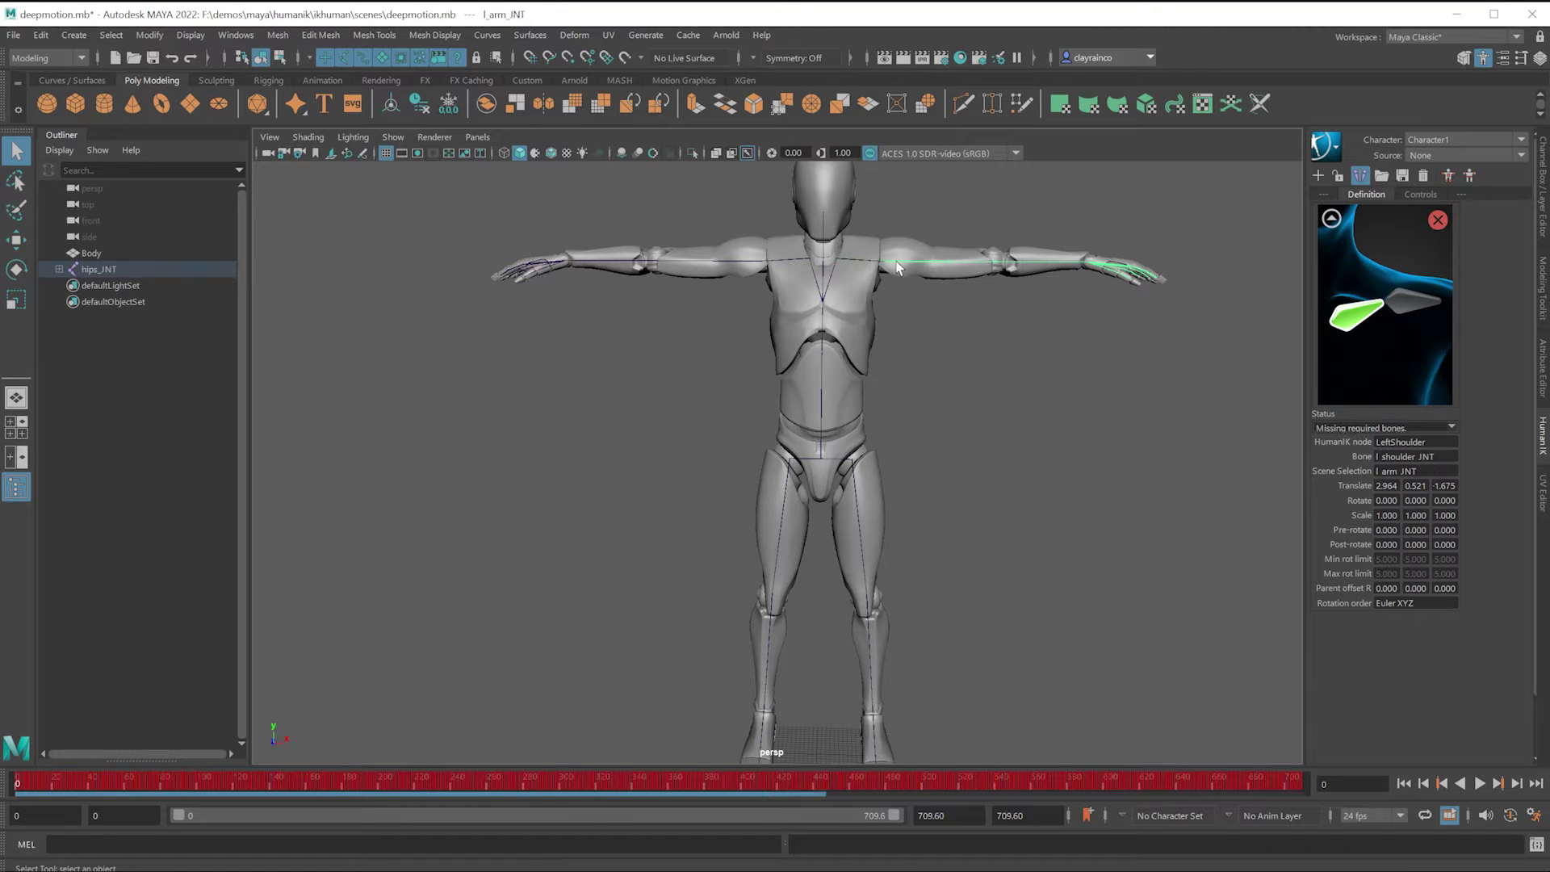
{"action": "left_click", "coordinate": [1332, 218]}
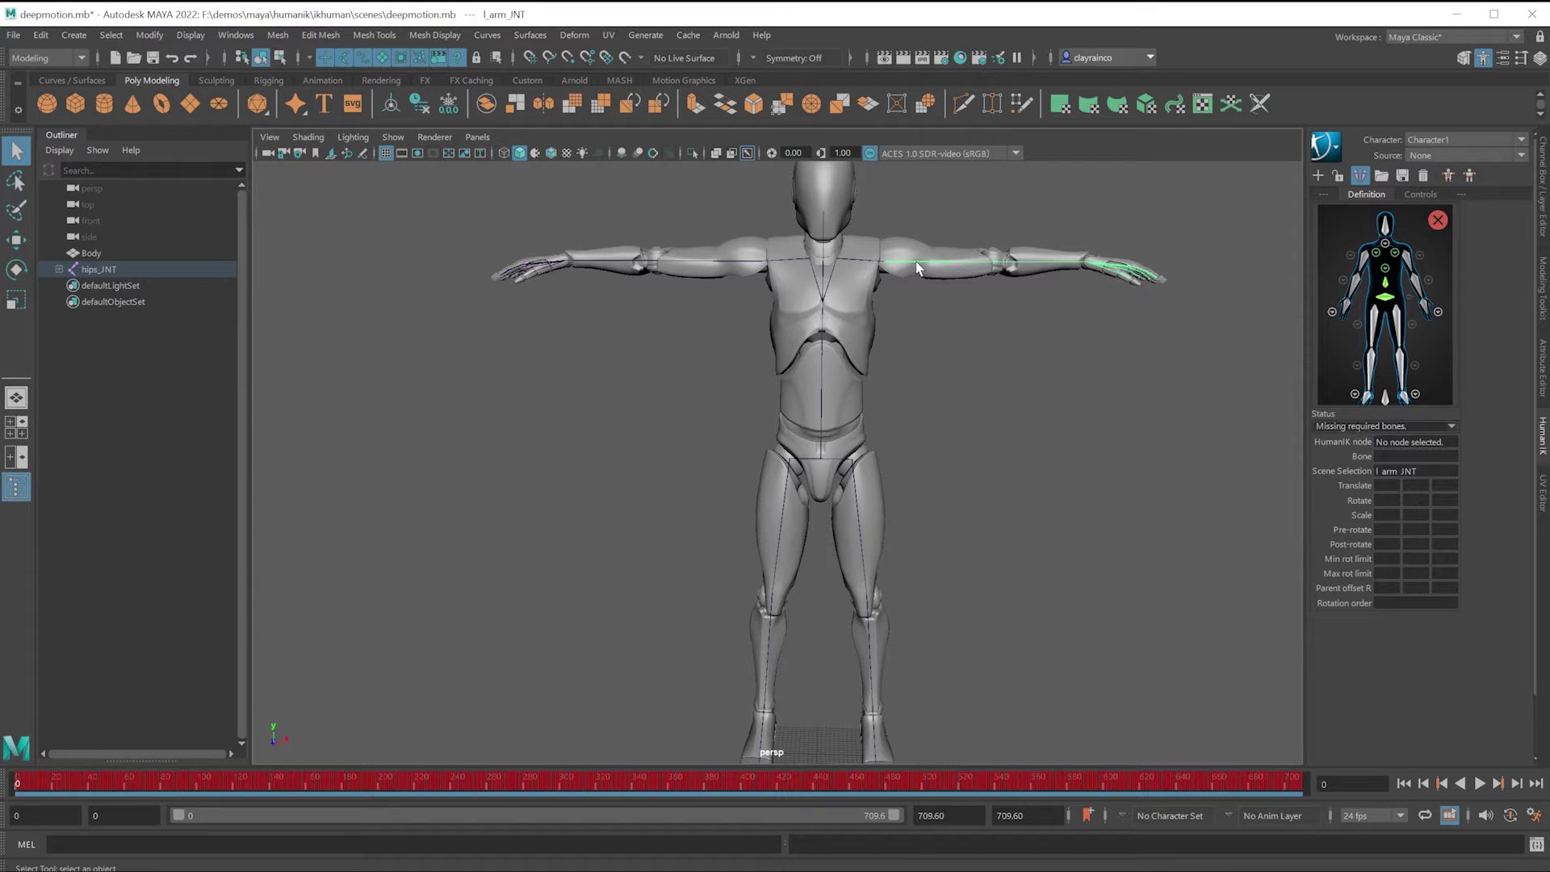
{"action": "right_click", "coordinate": [1421, 255]}
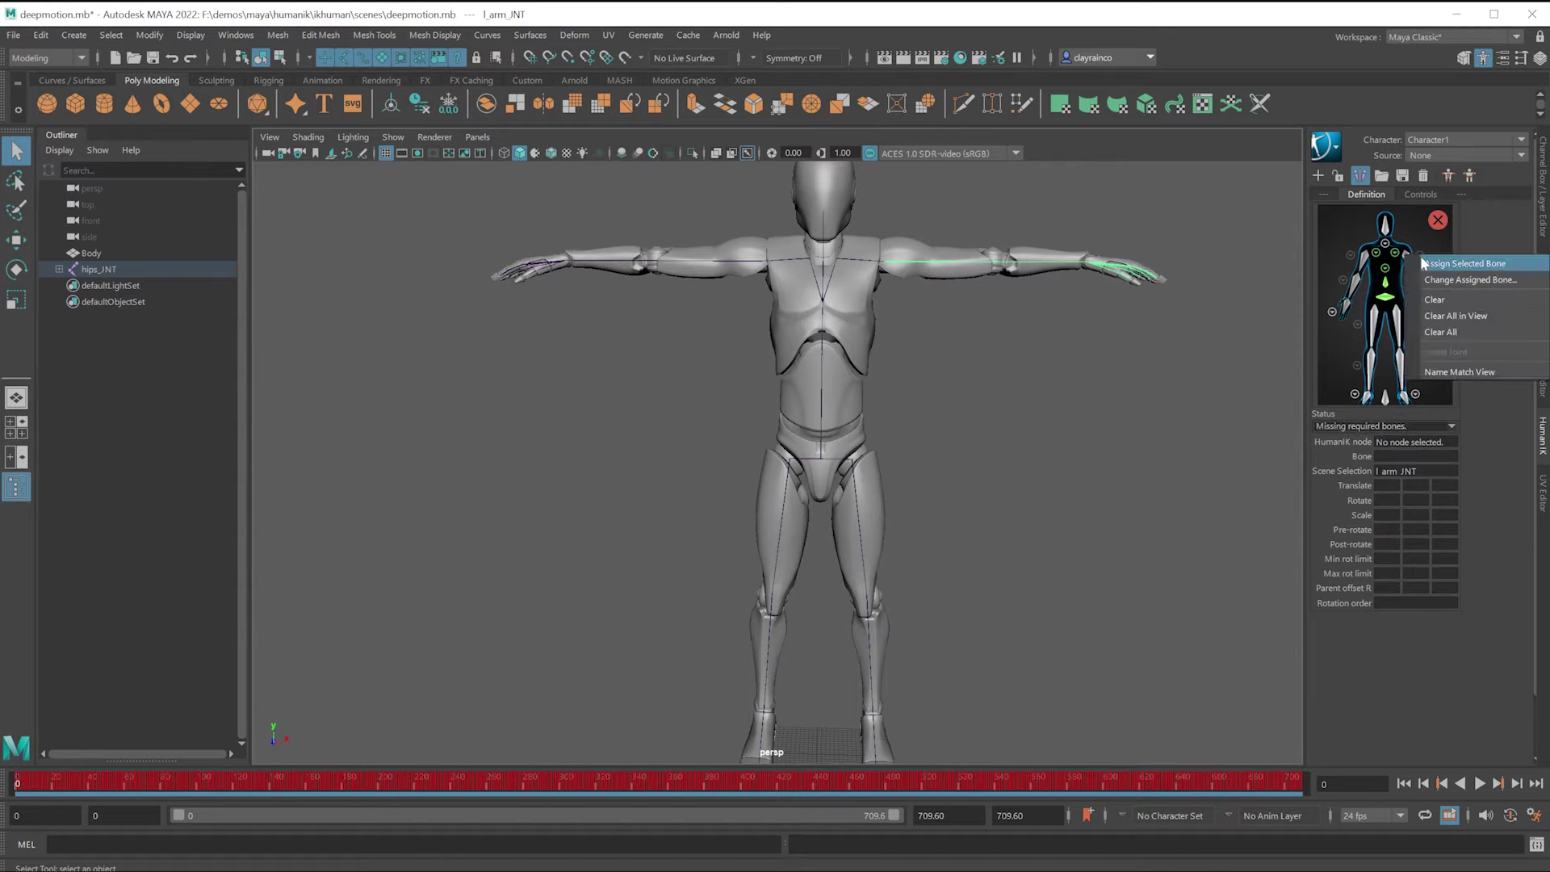
{"action": "left_click", "coordinate": [1446, 263]}
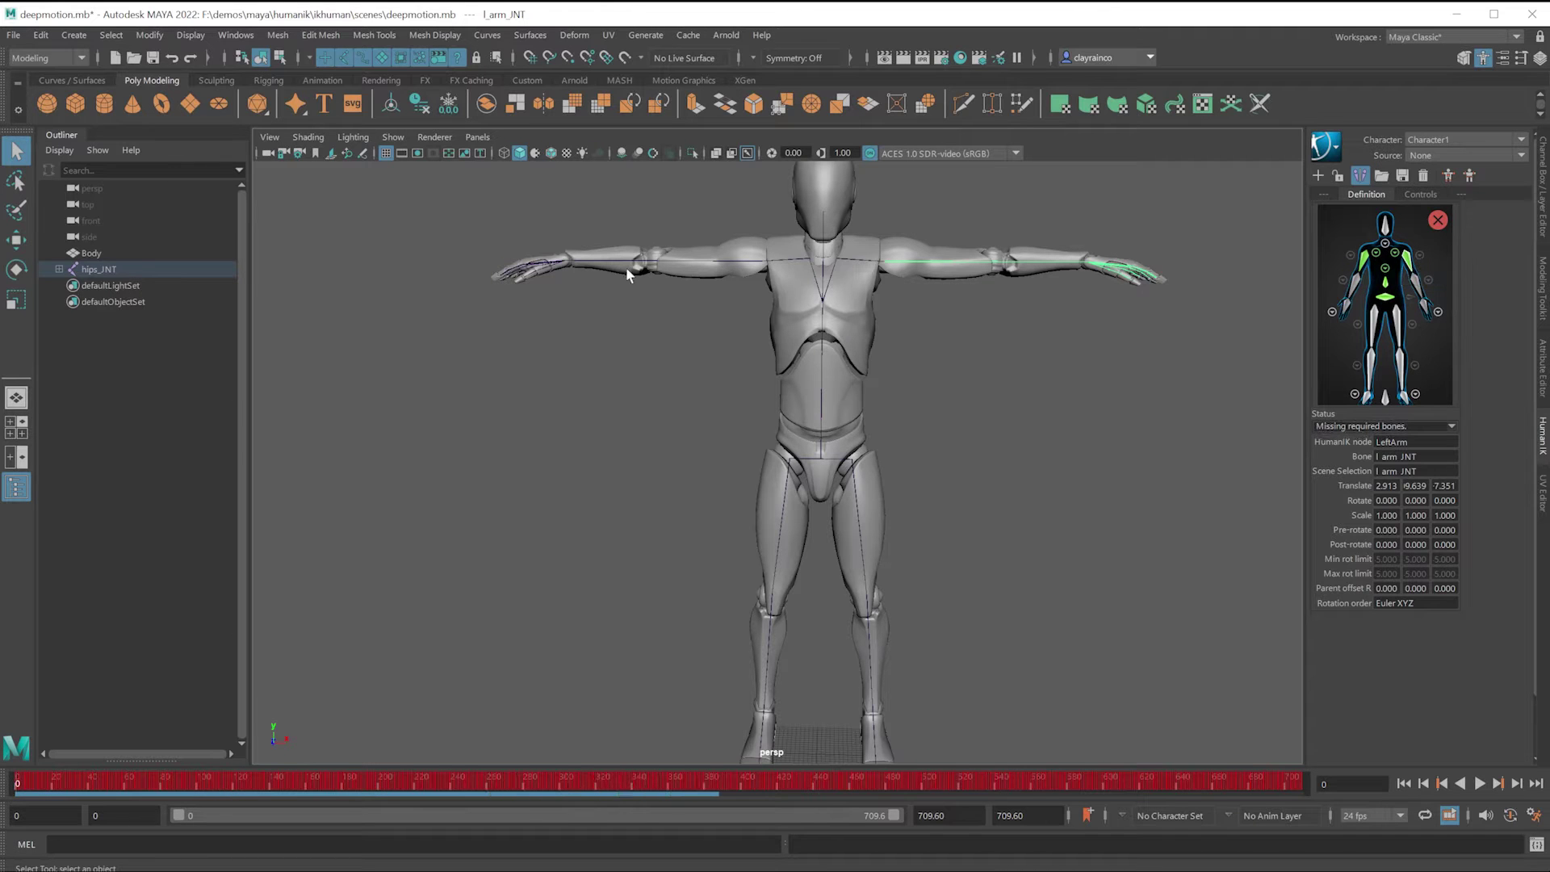
{"action": "left_click", "coordinate": [1079, 267]}
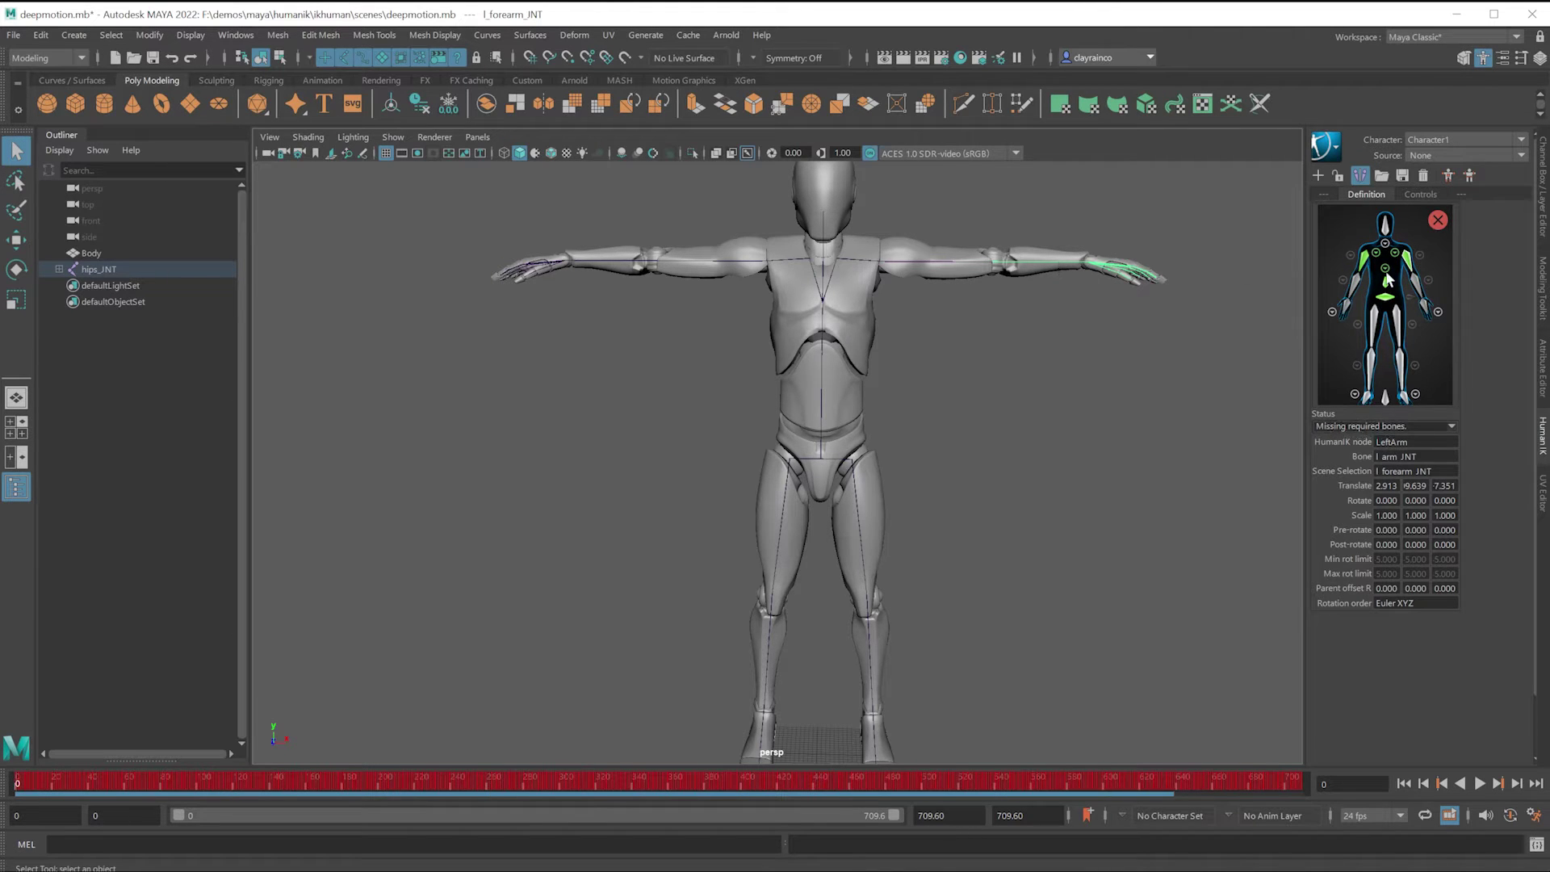
{"action": "right_click", "coordinate": [1422, 288]}
{"action": "left_click", "coordinate": [1431, 288]}
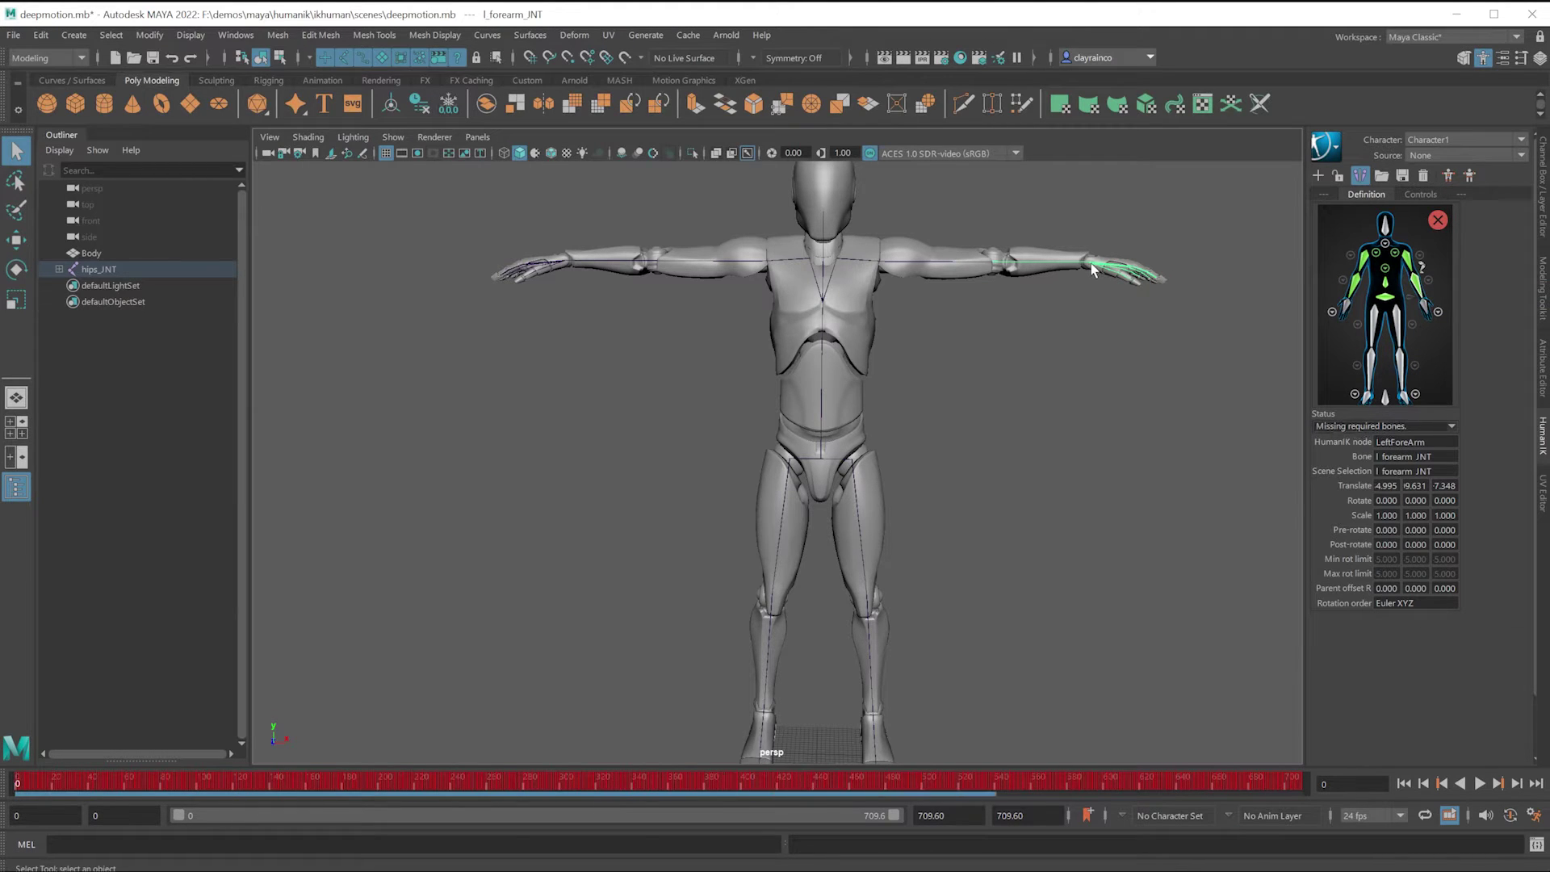
{"action": "left_click", "coordinate": [1092, 270]}
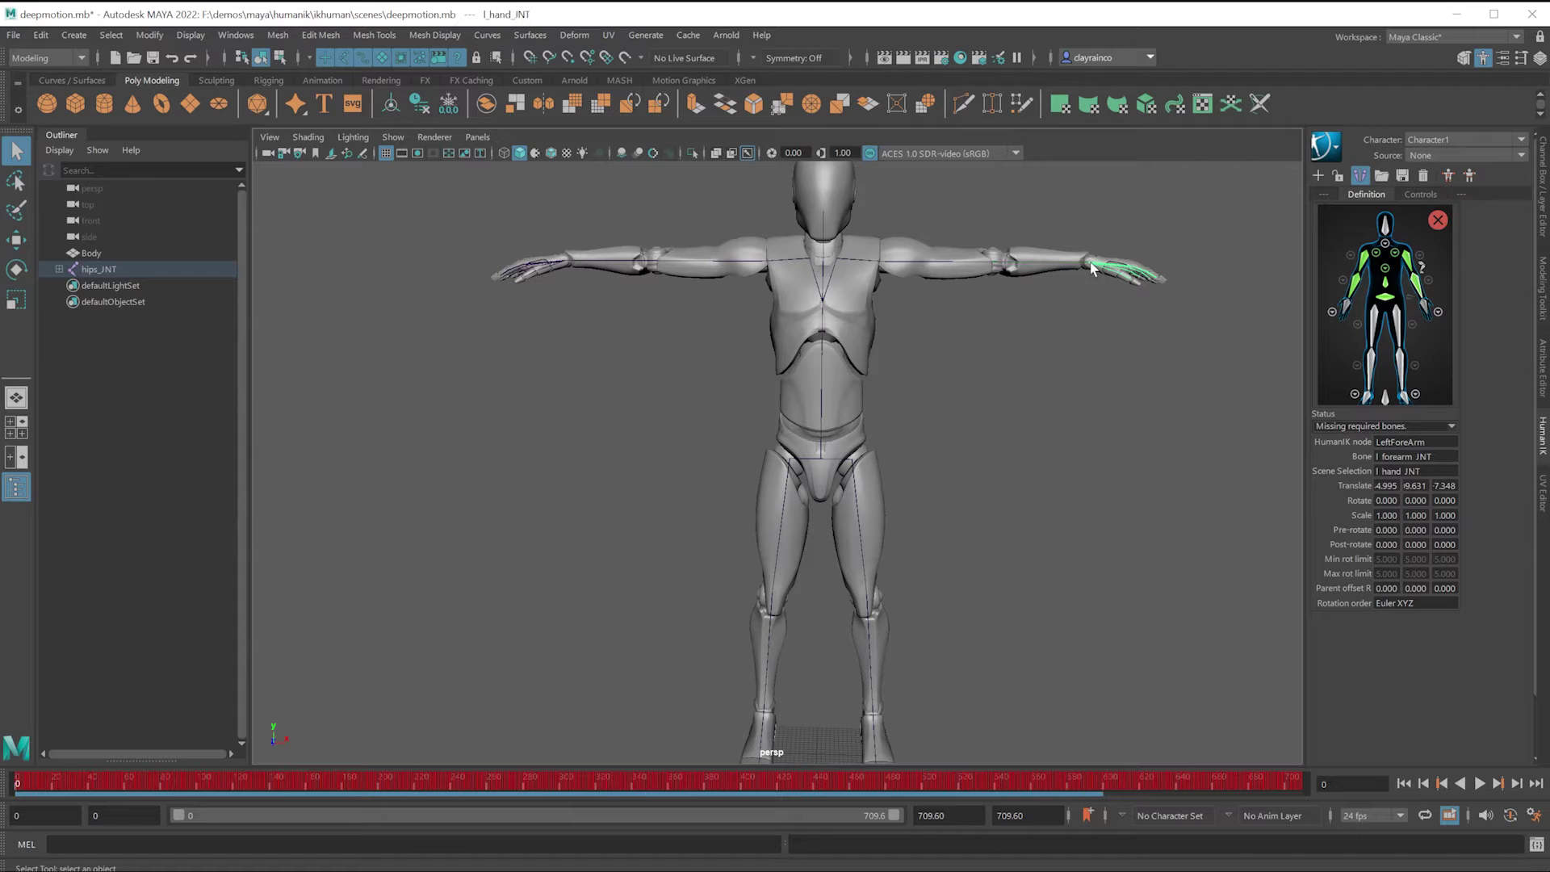
{"action": "right_click", "coordinate": [1424, 307]}
{"action": "left_click", "coordinate": [1434, 314]}
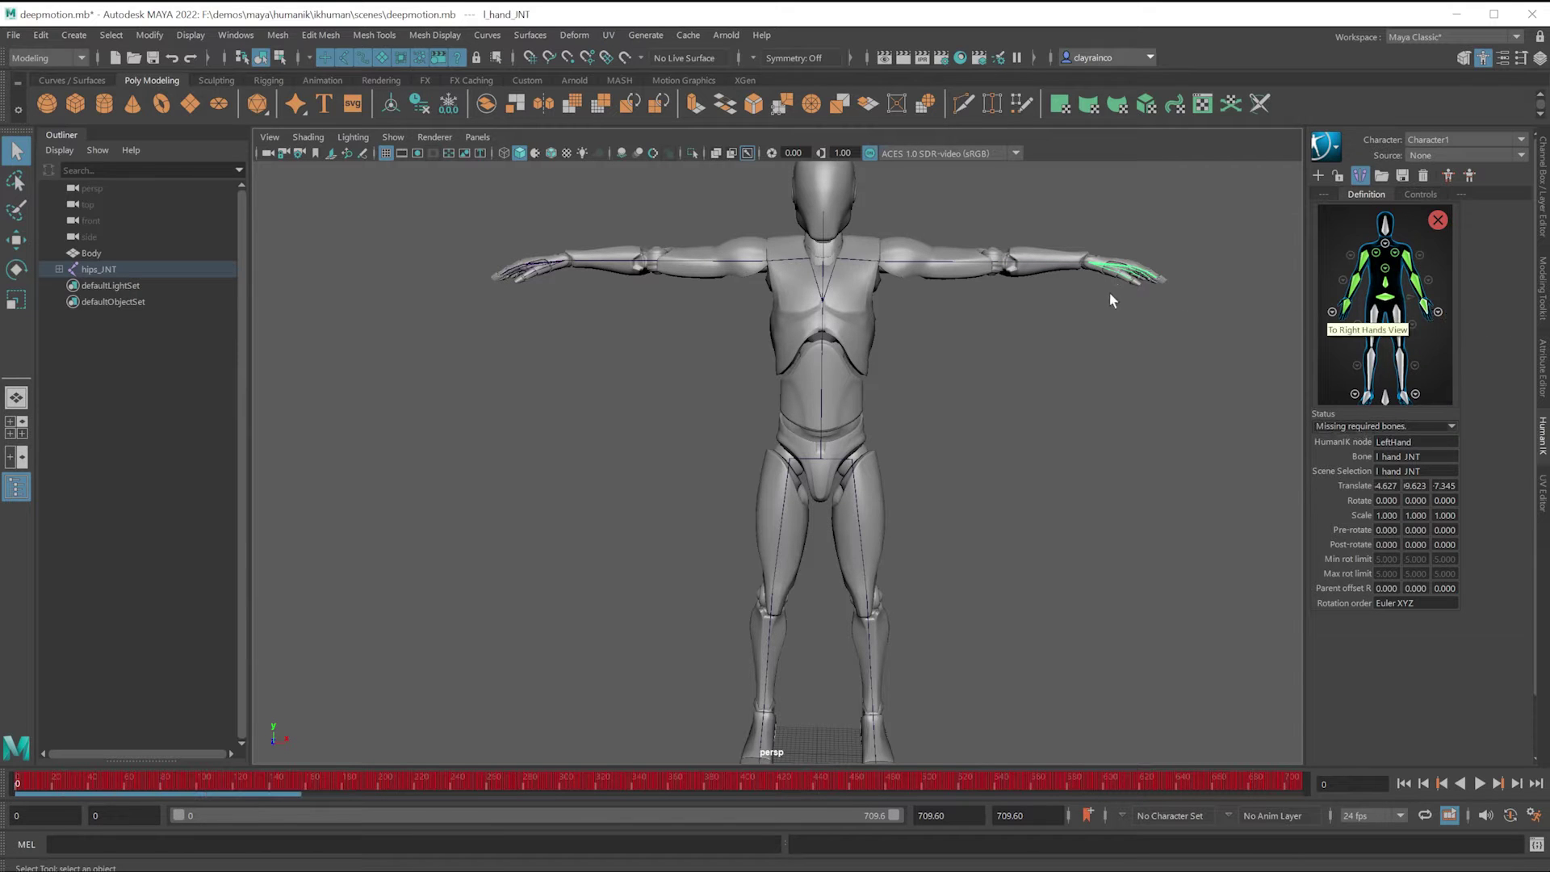
Step: Zoom in on the left hand and map the thumb joints to LeftHandThumb1 and LeftHandThumb2
{"action": "left_click_drag", "start_coordinate": [1043, 311], "coordinate": [960, 388], "text": "alt"}
{"action": "scroll", "coordinate": [961, 388], "scroll_direction": "up", "scroll_amount": 5}
{"action": "scroll", "coordinate": [961, 388], "scroll_direction": "up", "scroll_amount": 5}
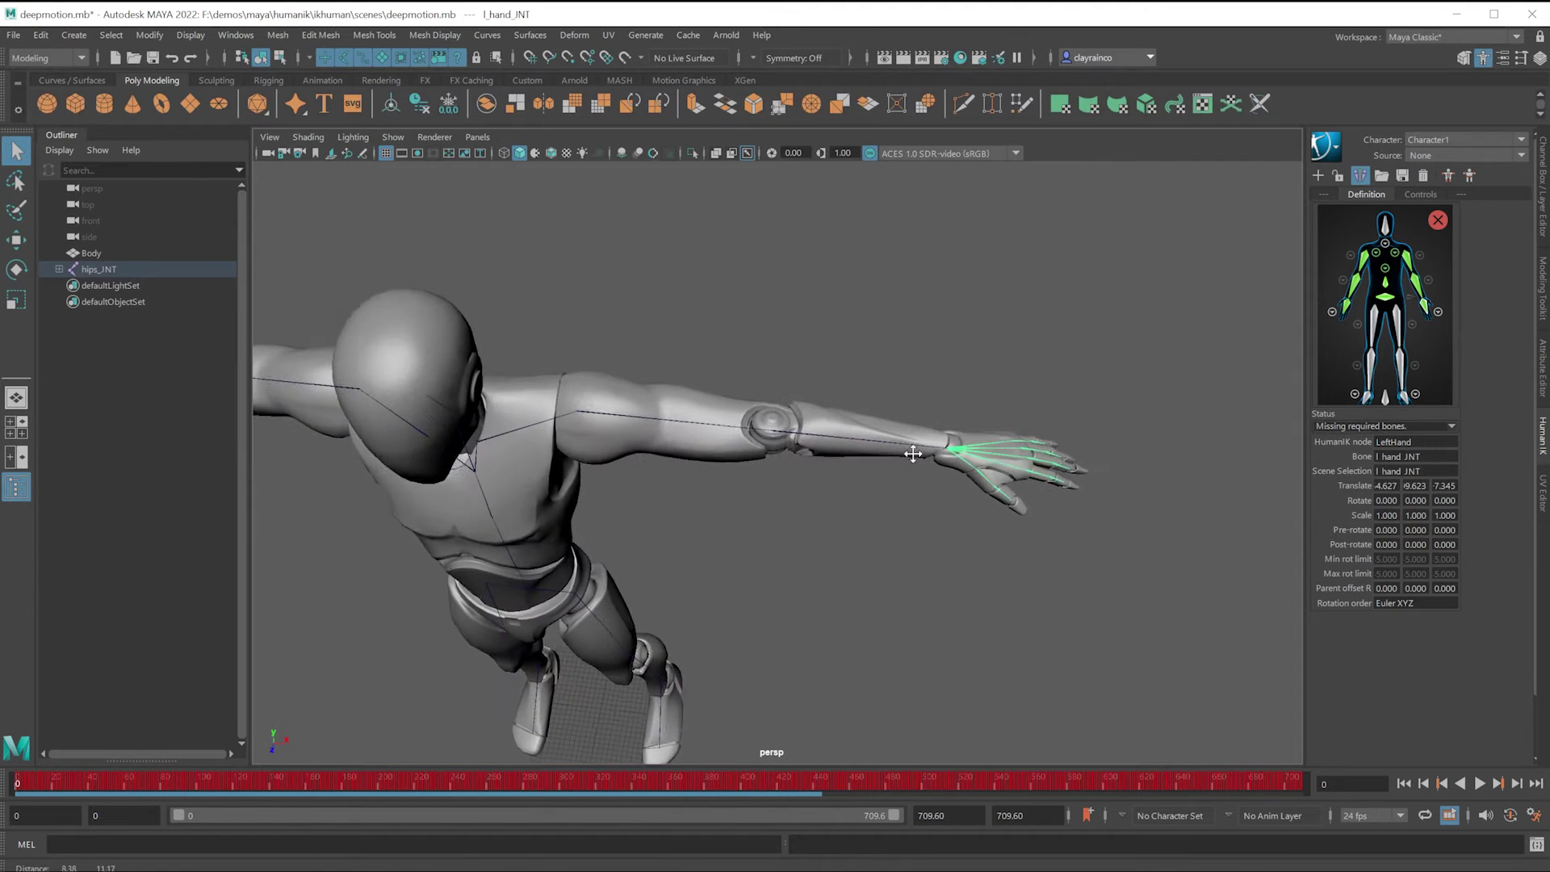
{"action": "middle_click_drag", "start_coordinate": [1131, 443], "coordinate": [985, 444], "text": "alt"}
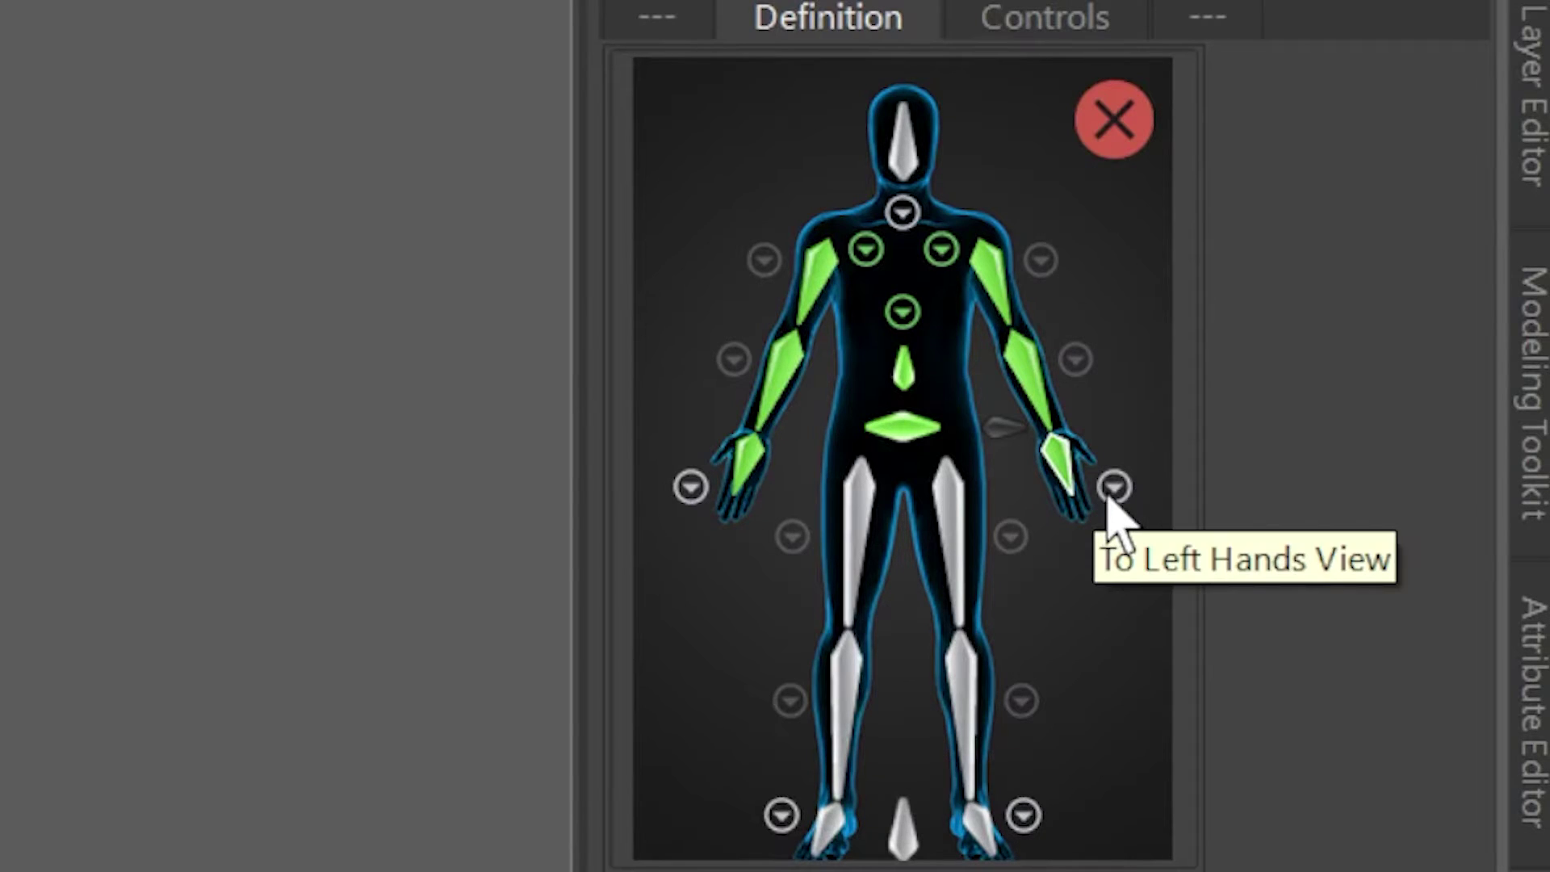
{"action": "left_click", "coordinate": [1438, 311]}
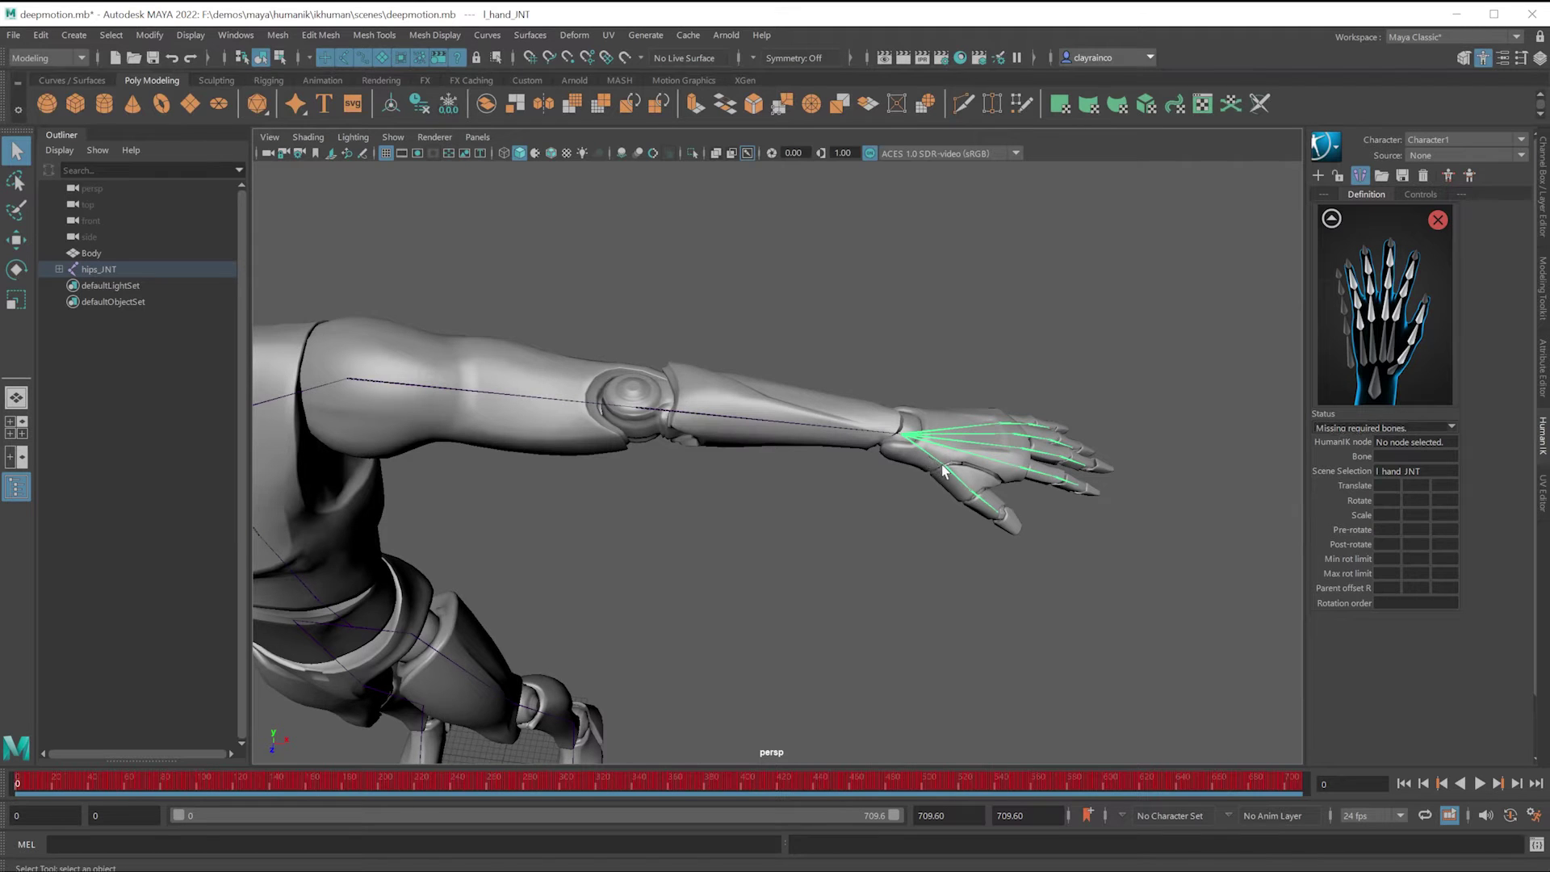
{"action": "left_click", "coordinate": [951, 472]}
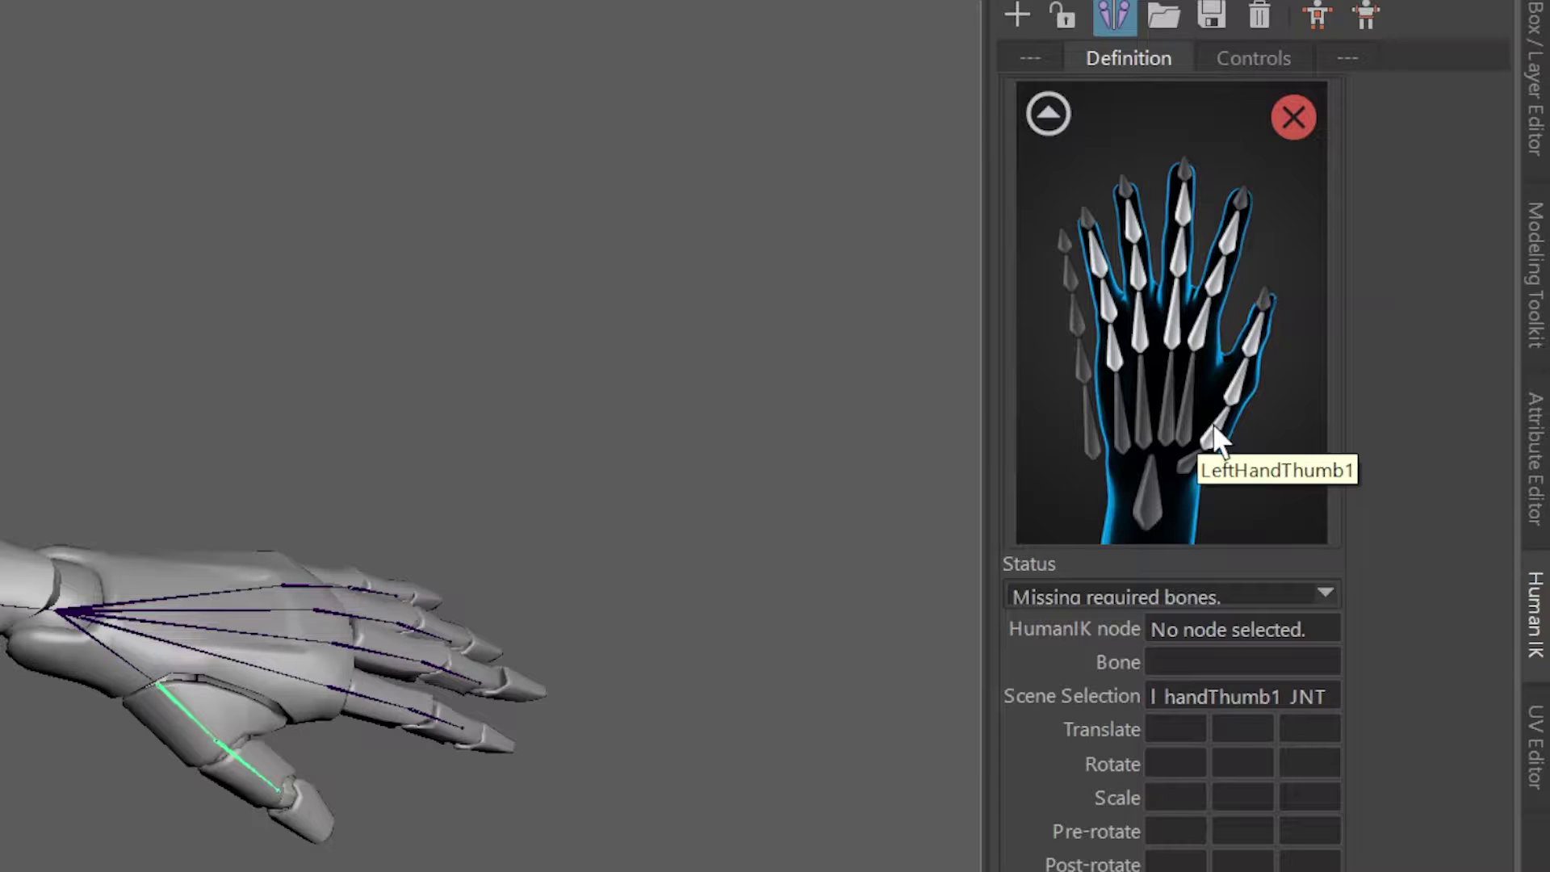
{"action": "right_click", "coordinate": [1423, 362]}
{"action": "left_click", "coordinate": [1292, 457]}
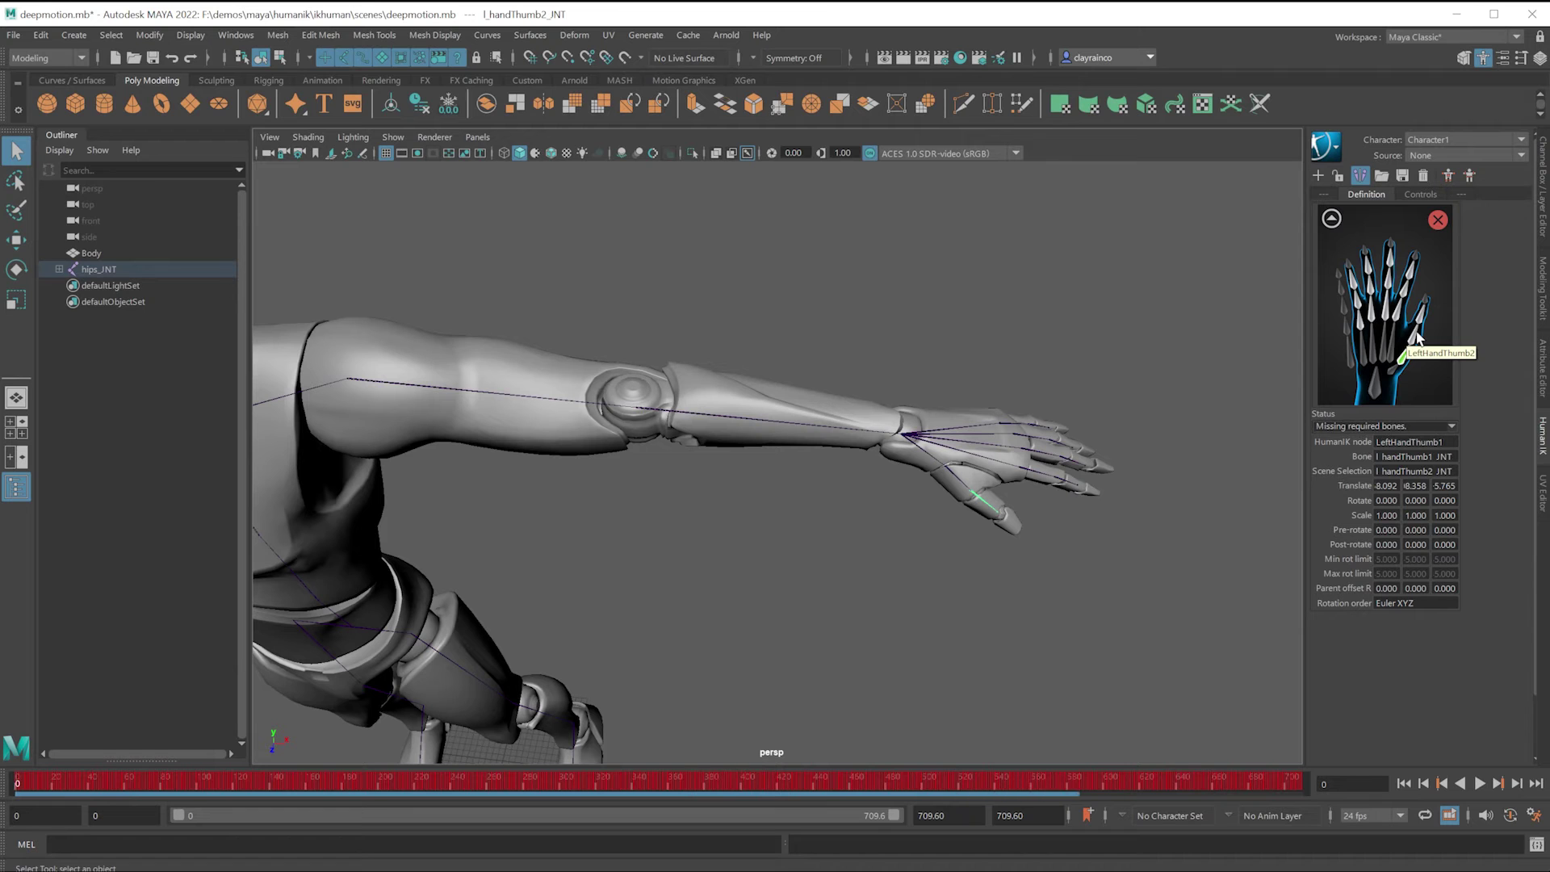
{"action": "right_click", "coordinate": [1416, 334]}
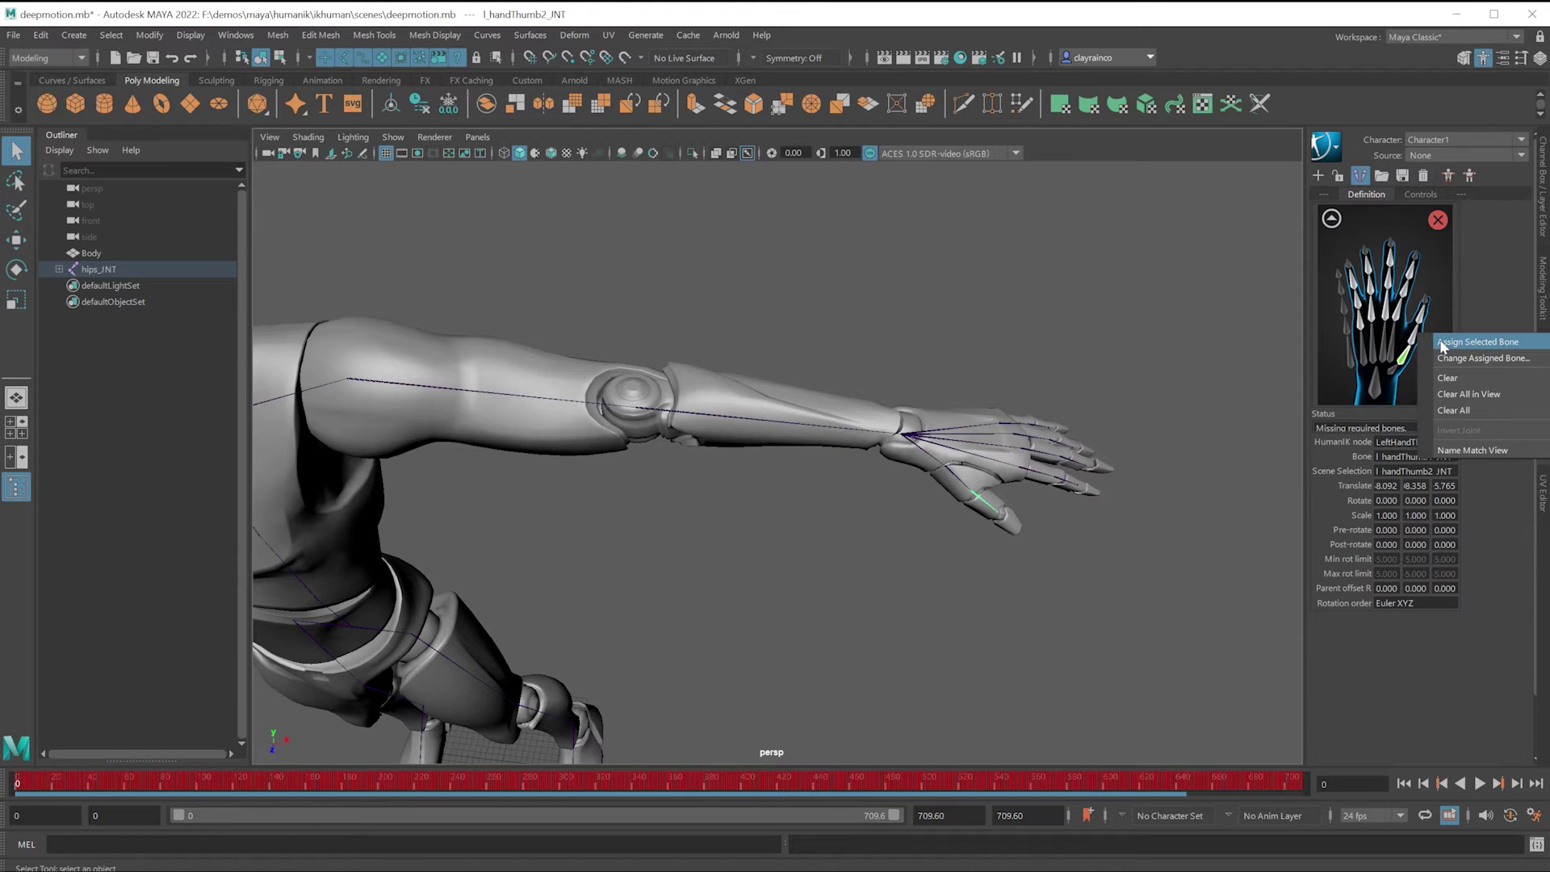
{"action": "left_click", "coordinate": [1438, 339]}
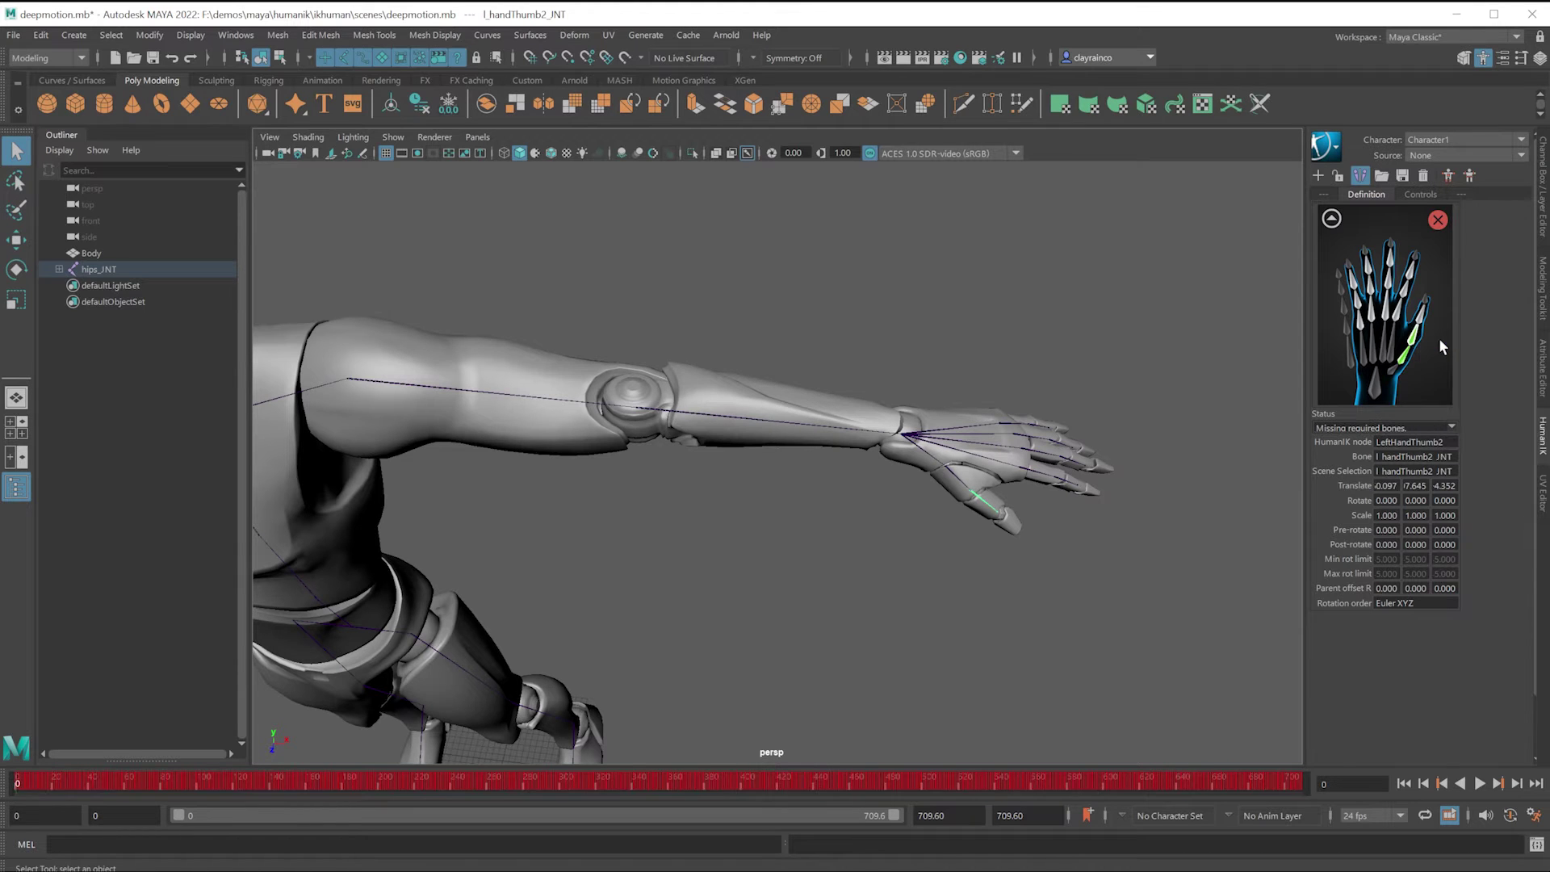
Step: Map l_handIndex1_JNT and l_handIndex2_JNT to LeftHandIndex1 and LeftHandIndex2
{"action": "left_click", "coordinate": [990, 454]}
{"action": "left_click", "coordinate": [1030, 475]}
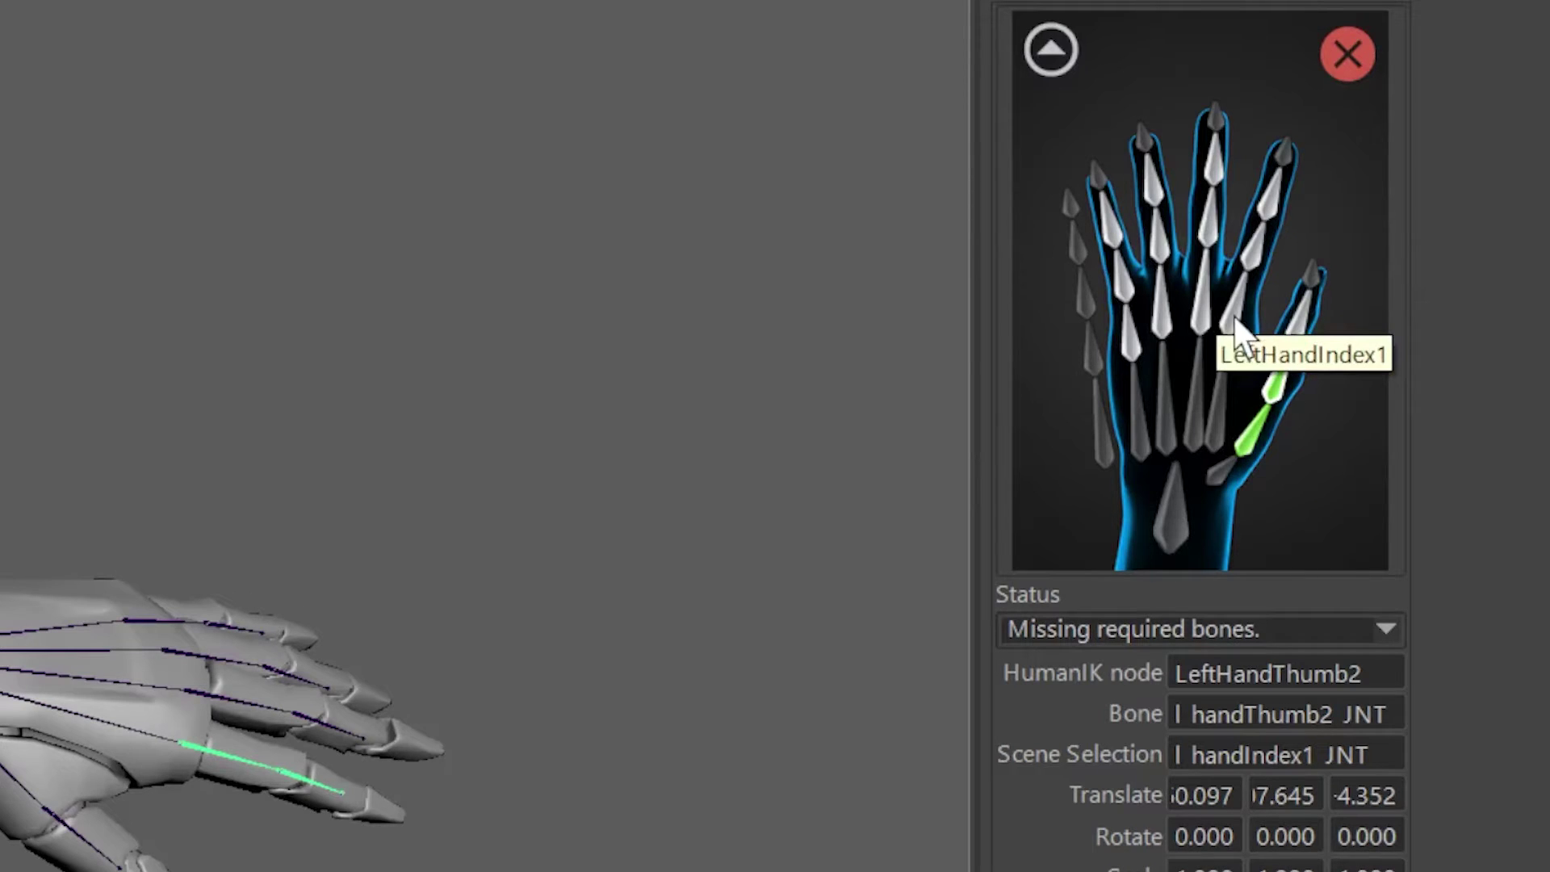
{"action": "right_click", "coordinate": [1236, 327]}
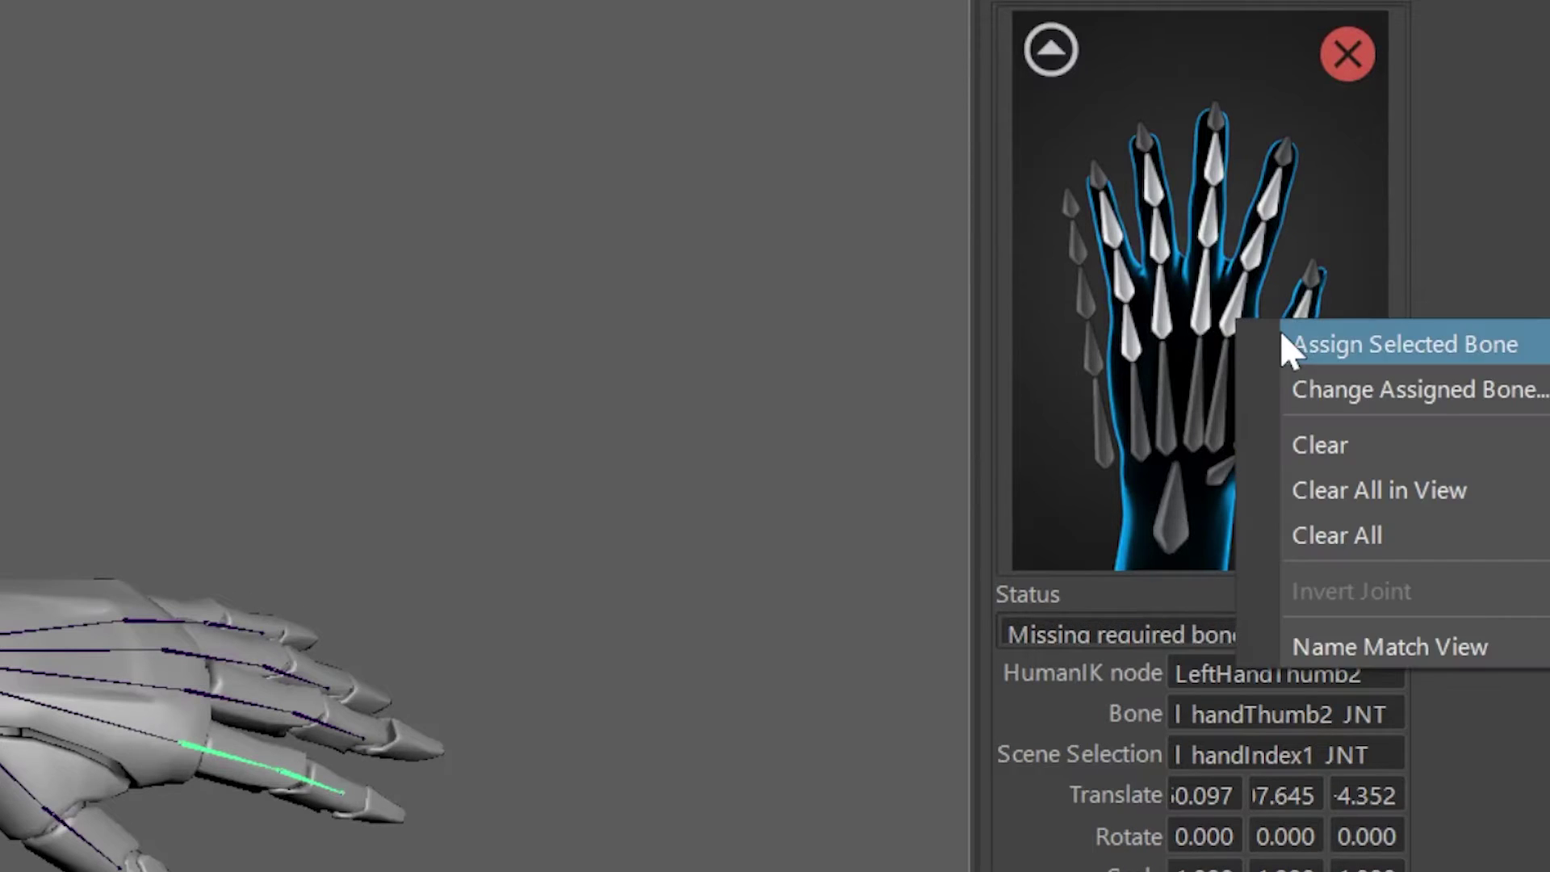
{"action": "left_click", "coordinate": [1282, 339]}
{"action": "left_click", "coordinate": [337, 790]}
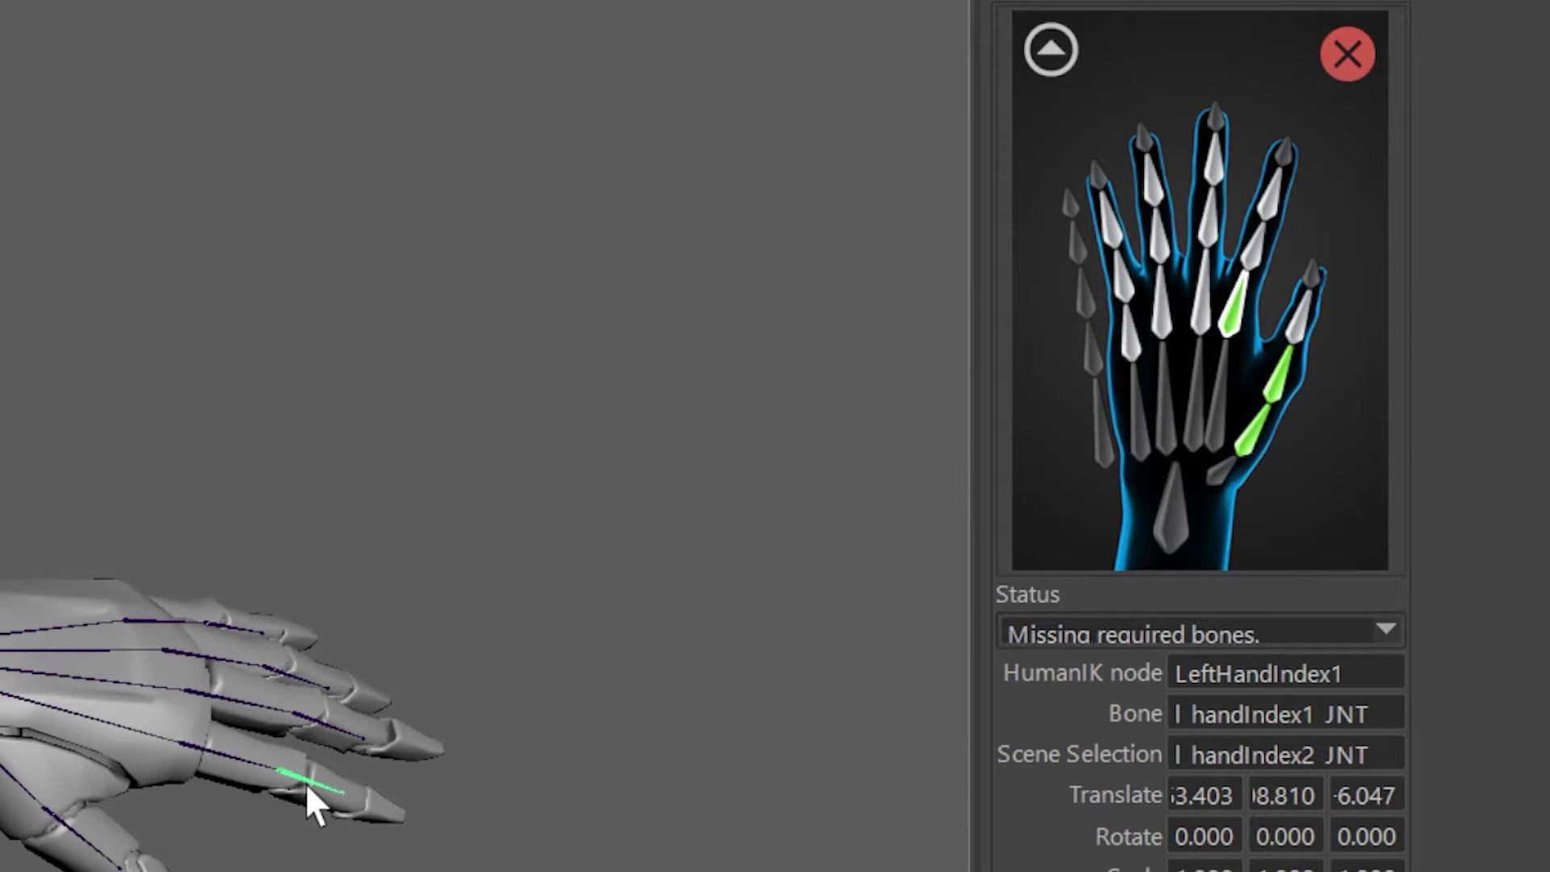
{"action": "right_click", "coordinate": [1253, 257]}
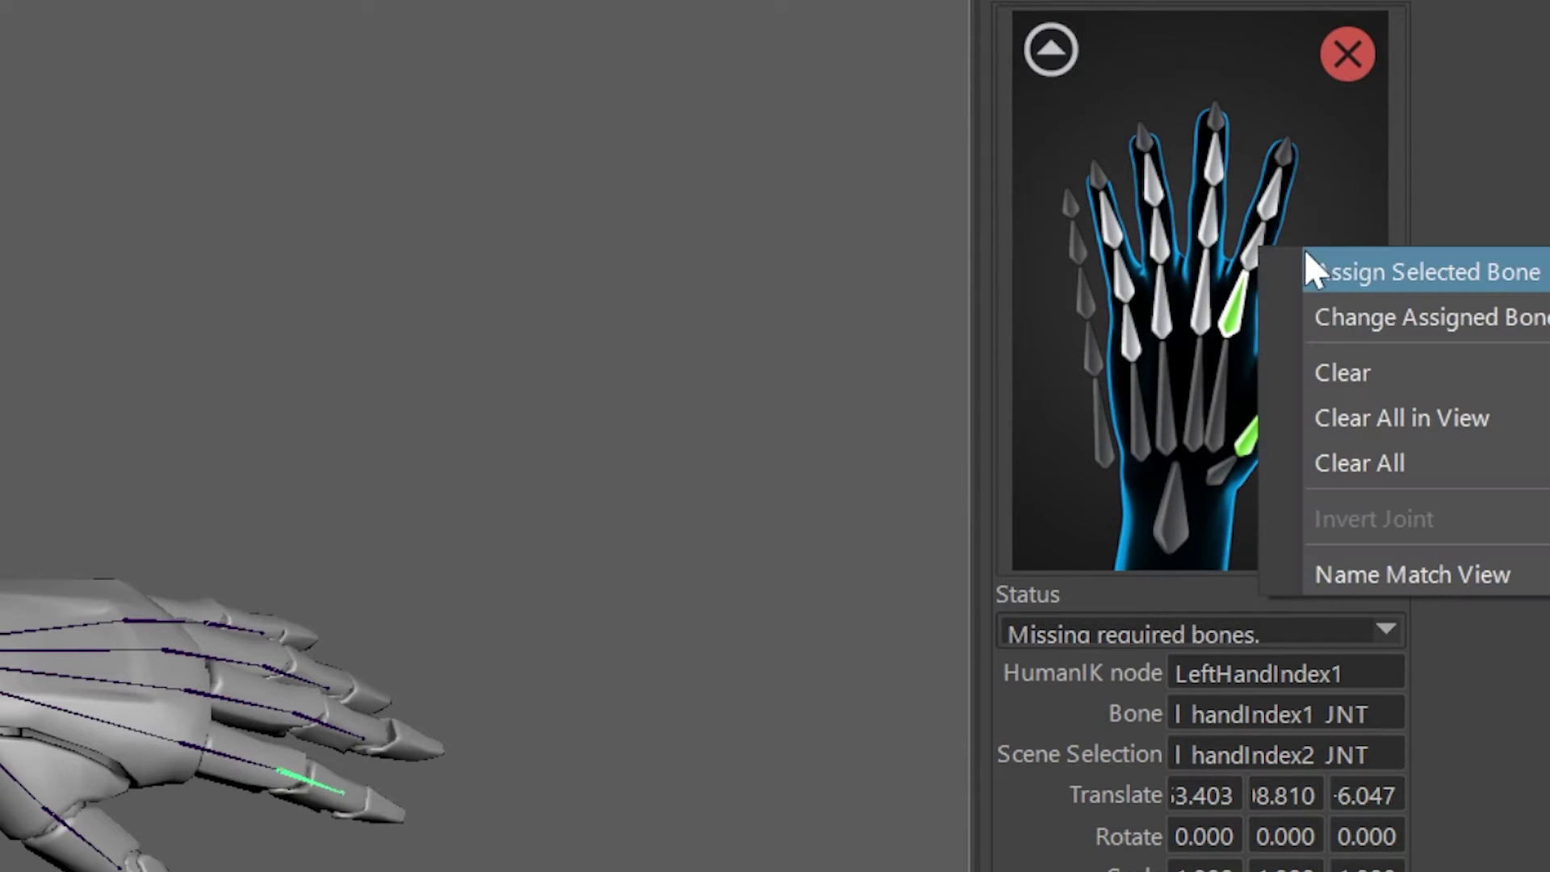
{"action": "left_click", "coordinate": [1324, 269]}
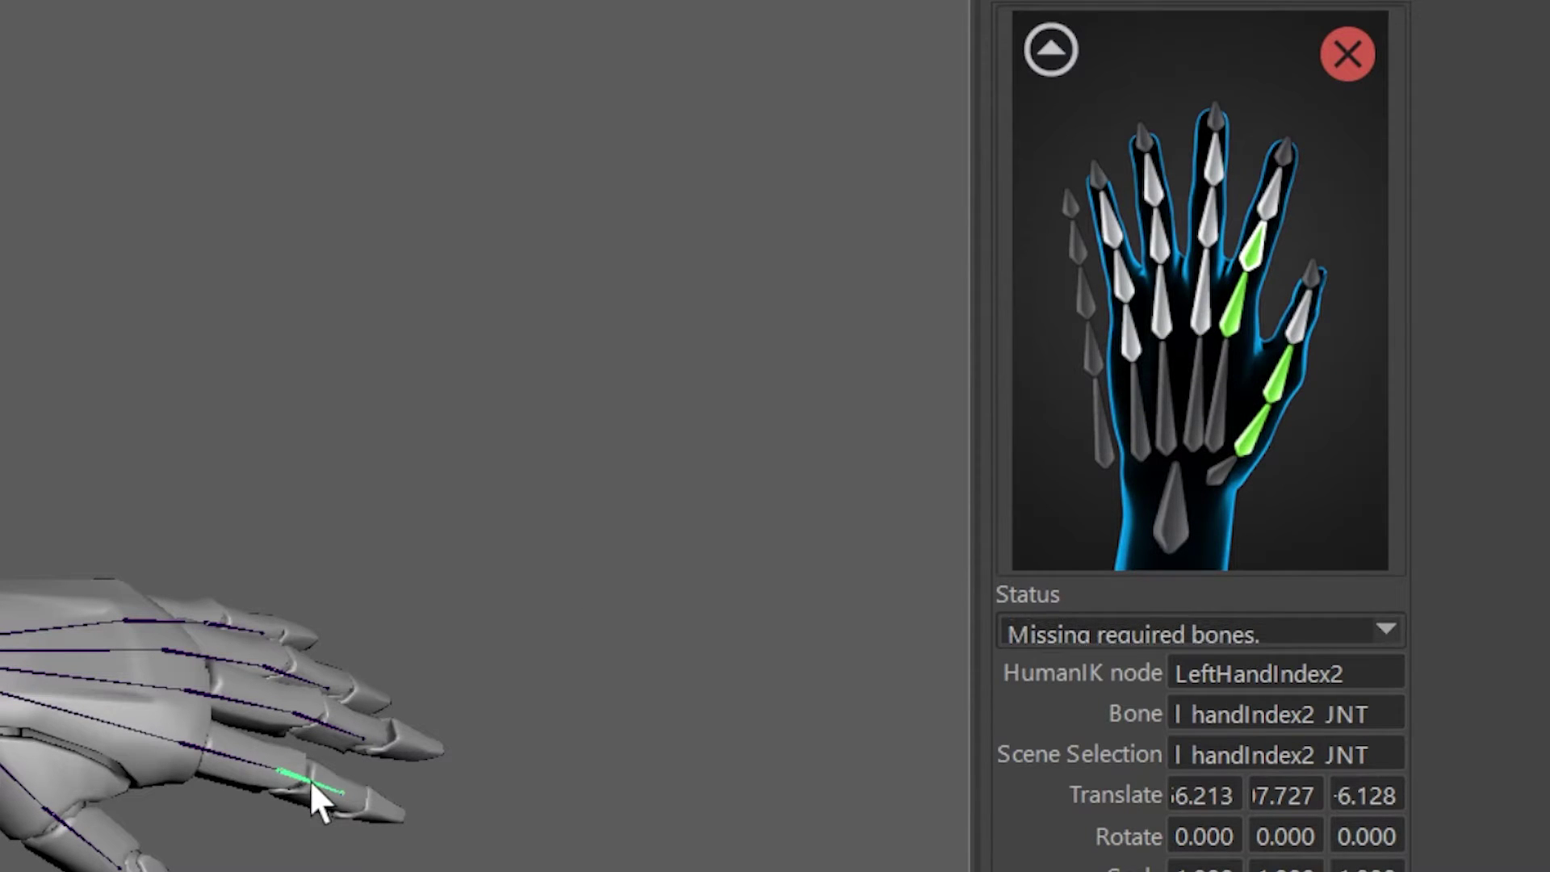
Step: Assign the selected joint to LeftHandIndex3 and accept both clearing prompts
{"action": "right_click", "coordinate": [1266, 209]}
{"action": "left_click", "coordinate": [1316, 213]}
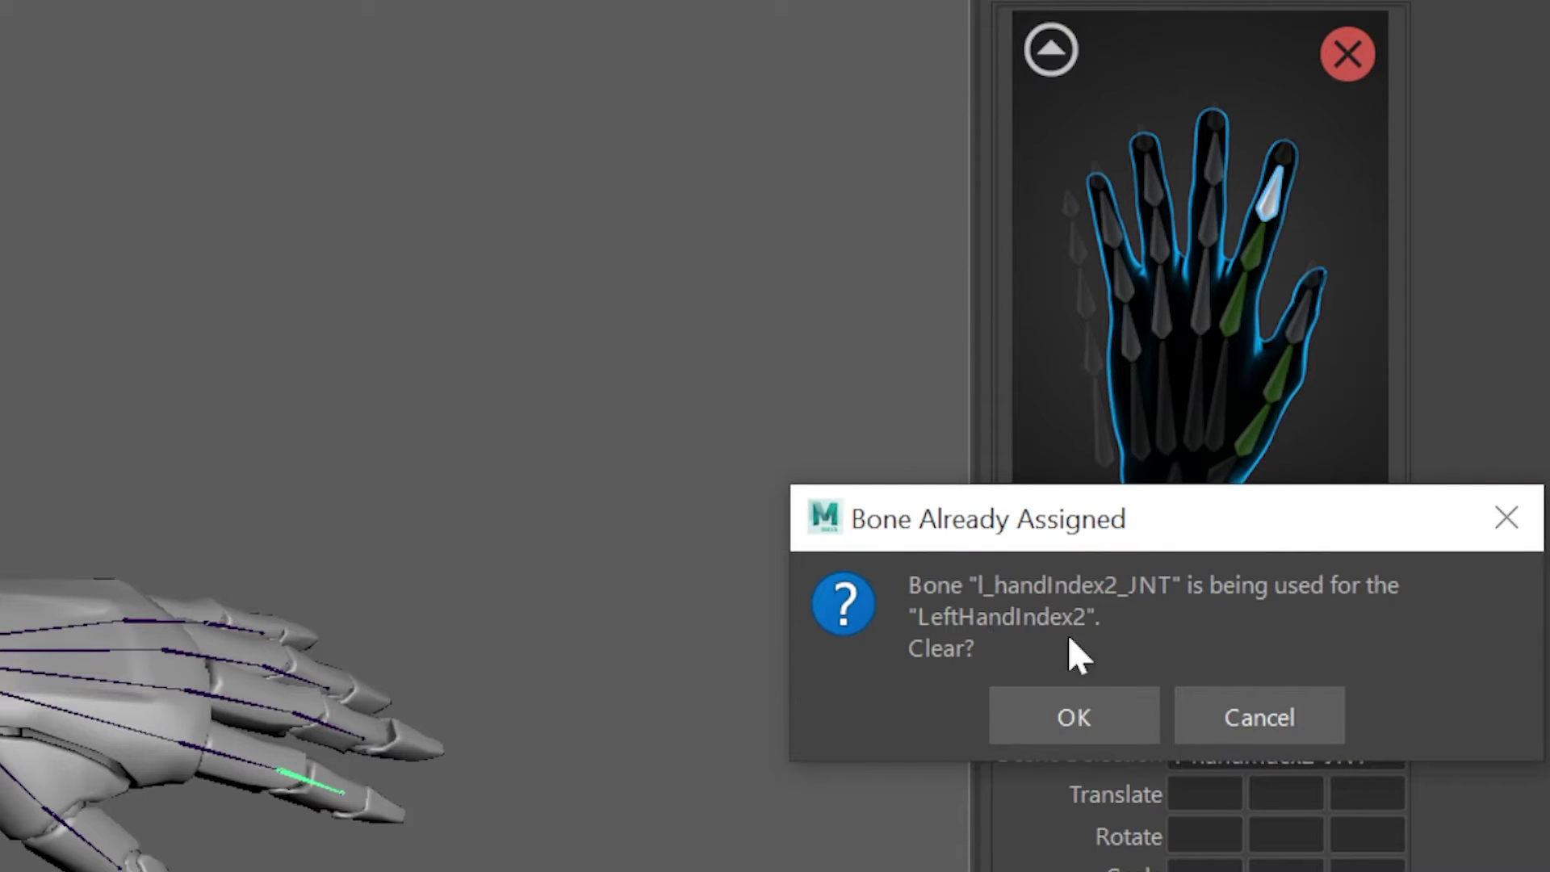
{"action": "left_click", "coordinate": [1063, 720]}
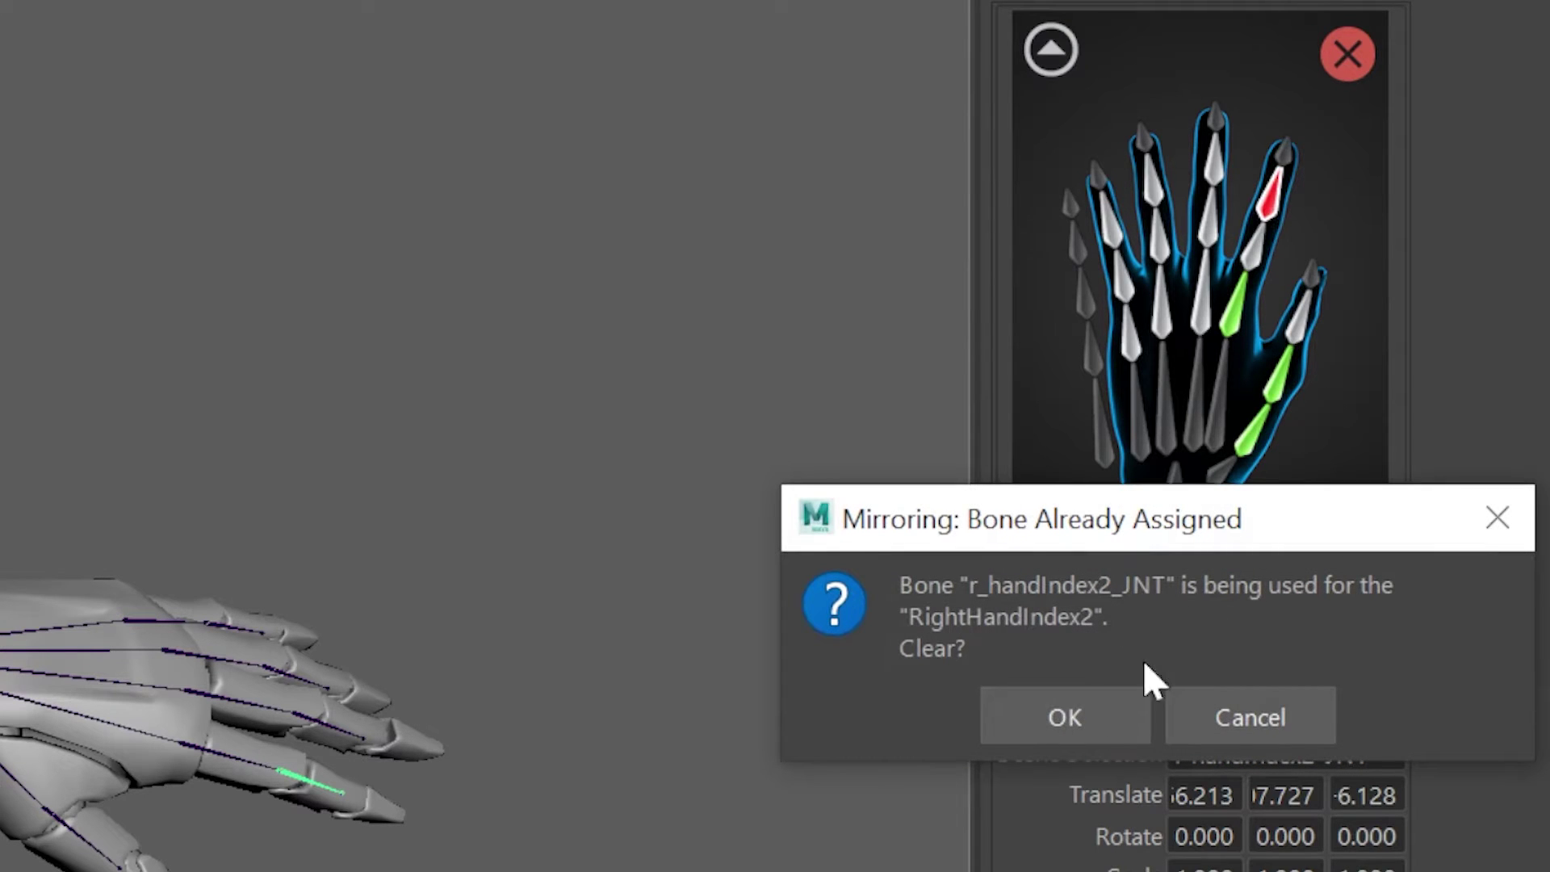
{"action": "left_click", "coordinate": [1100, 717]}
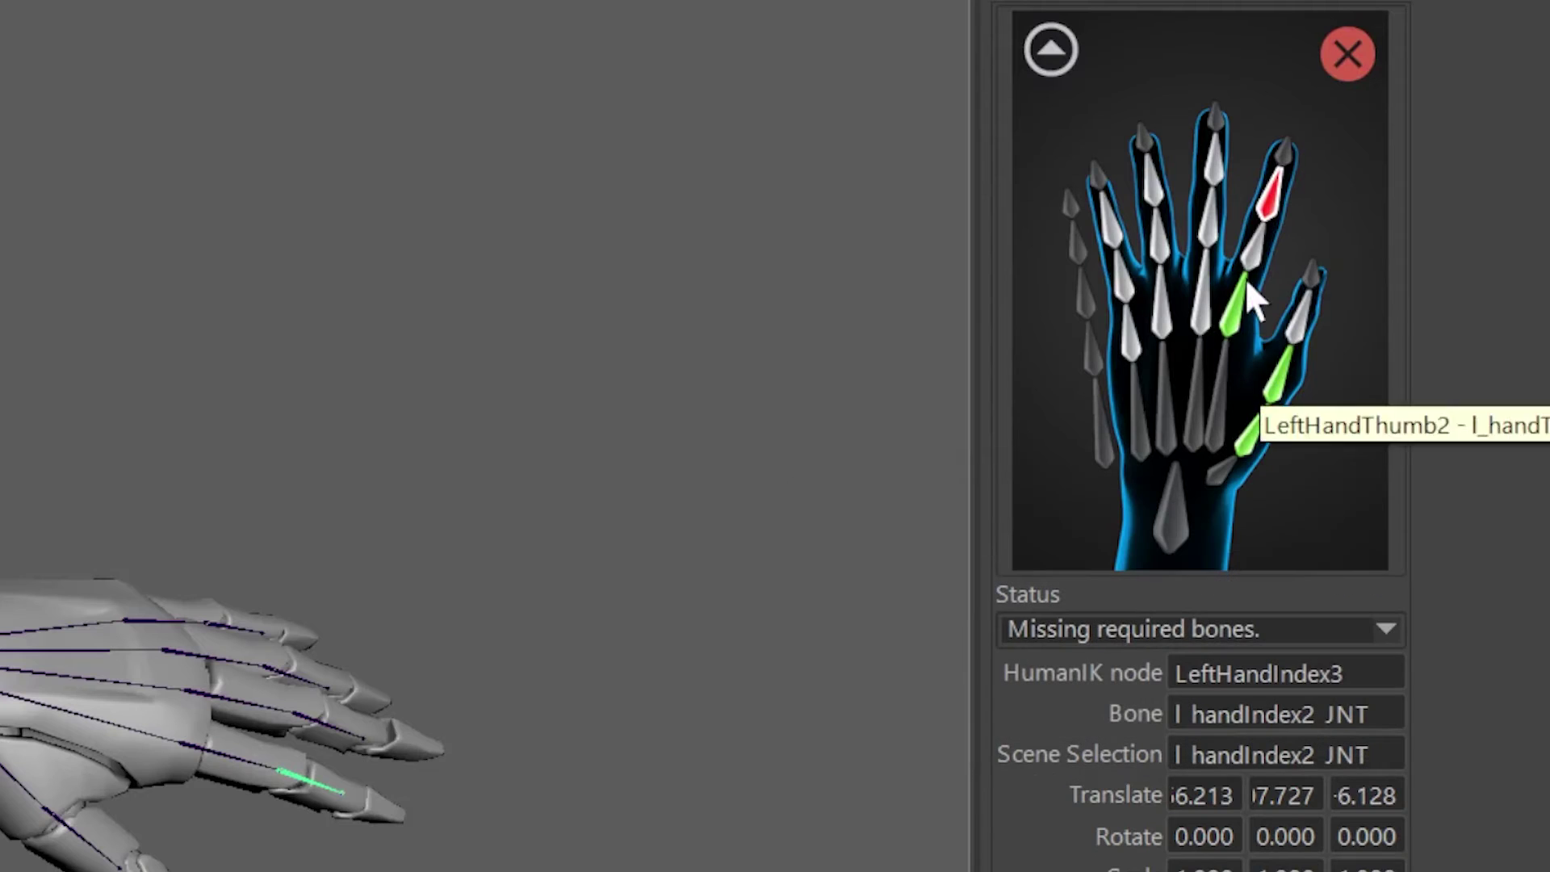
Step: Clear LeftHandIndex3 and assign l_handIndex2_JNT to LeftHandIndex2, accepting the mirroring prompt
{"action": "right_click", "coordinate": [1271, 203]}
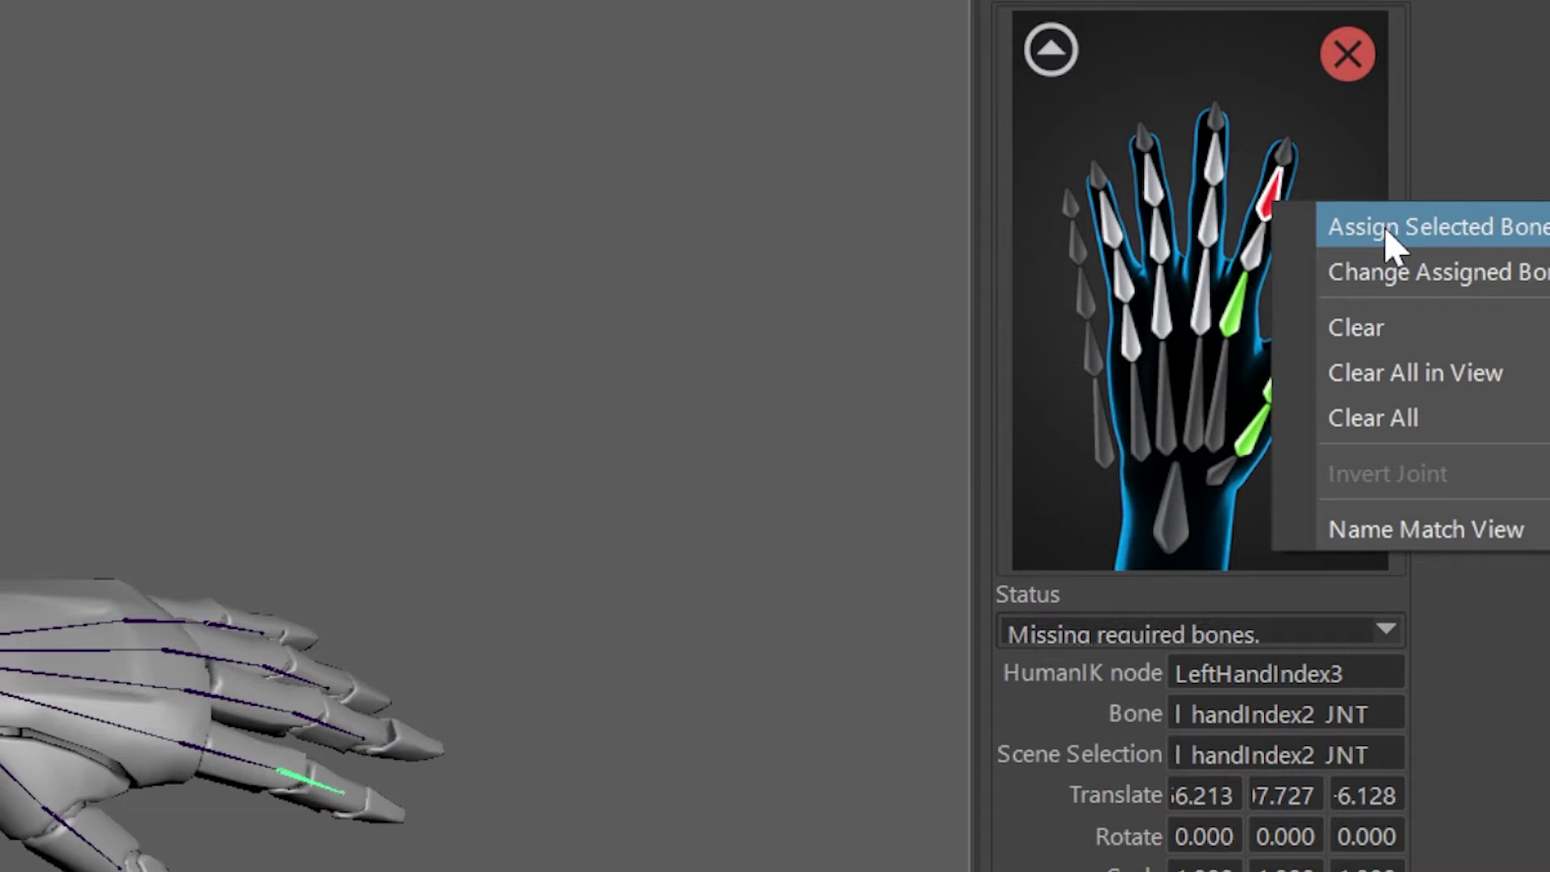
{"action": "left_click", "coordinate": [1390, 311]}
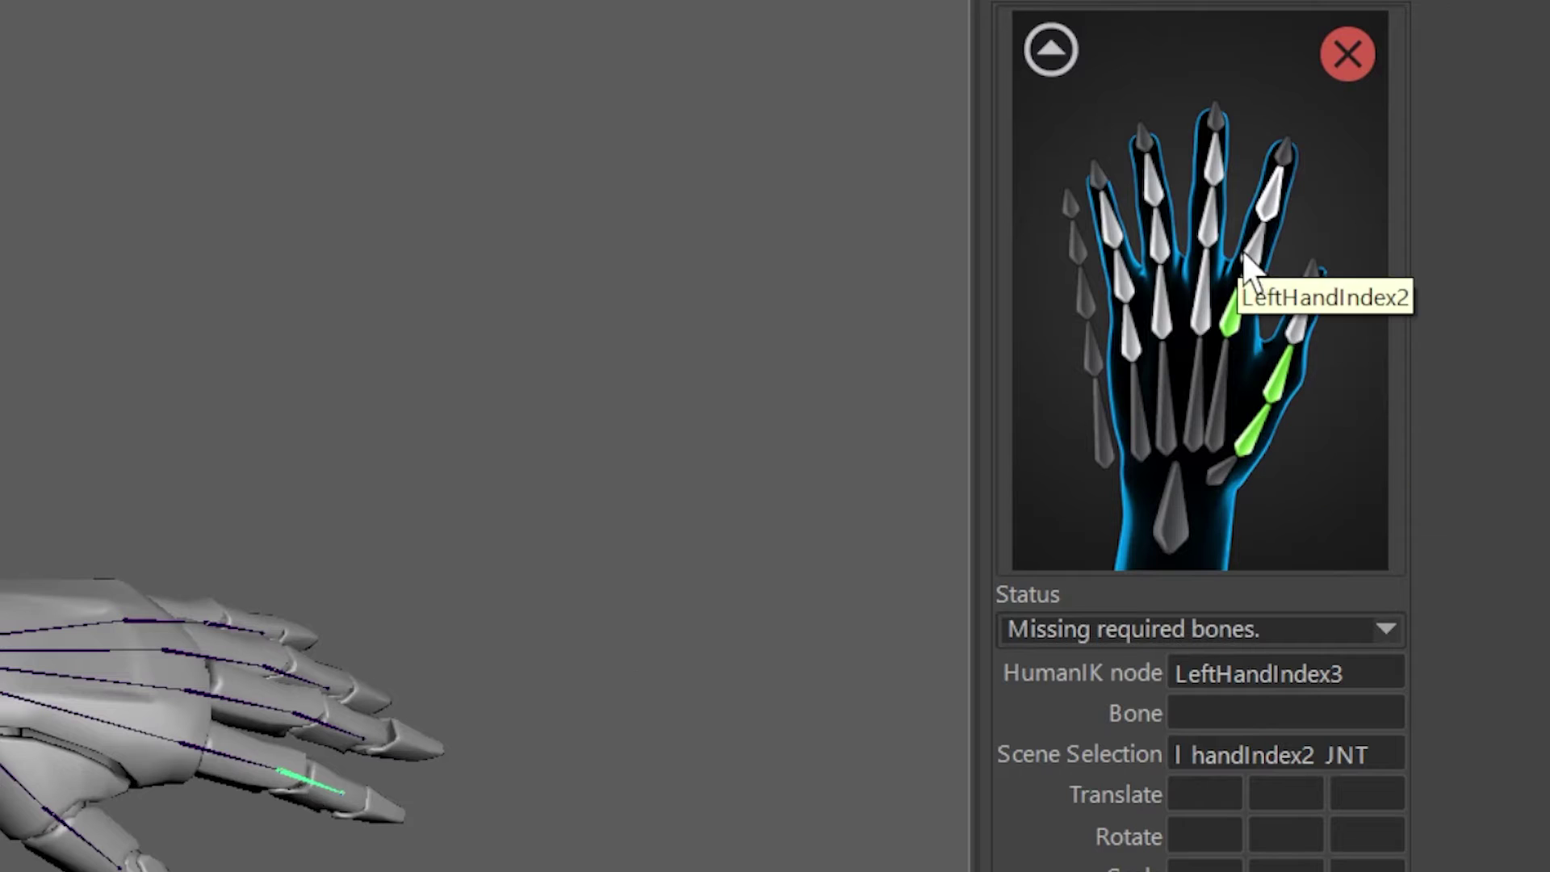
{"action": "right_click", "coordinate": [1264, 258]}
{"action": "left_click", "coordinate": [1340, 287]}
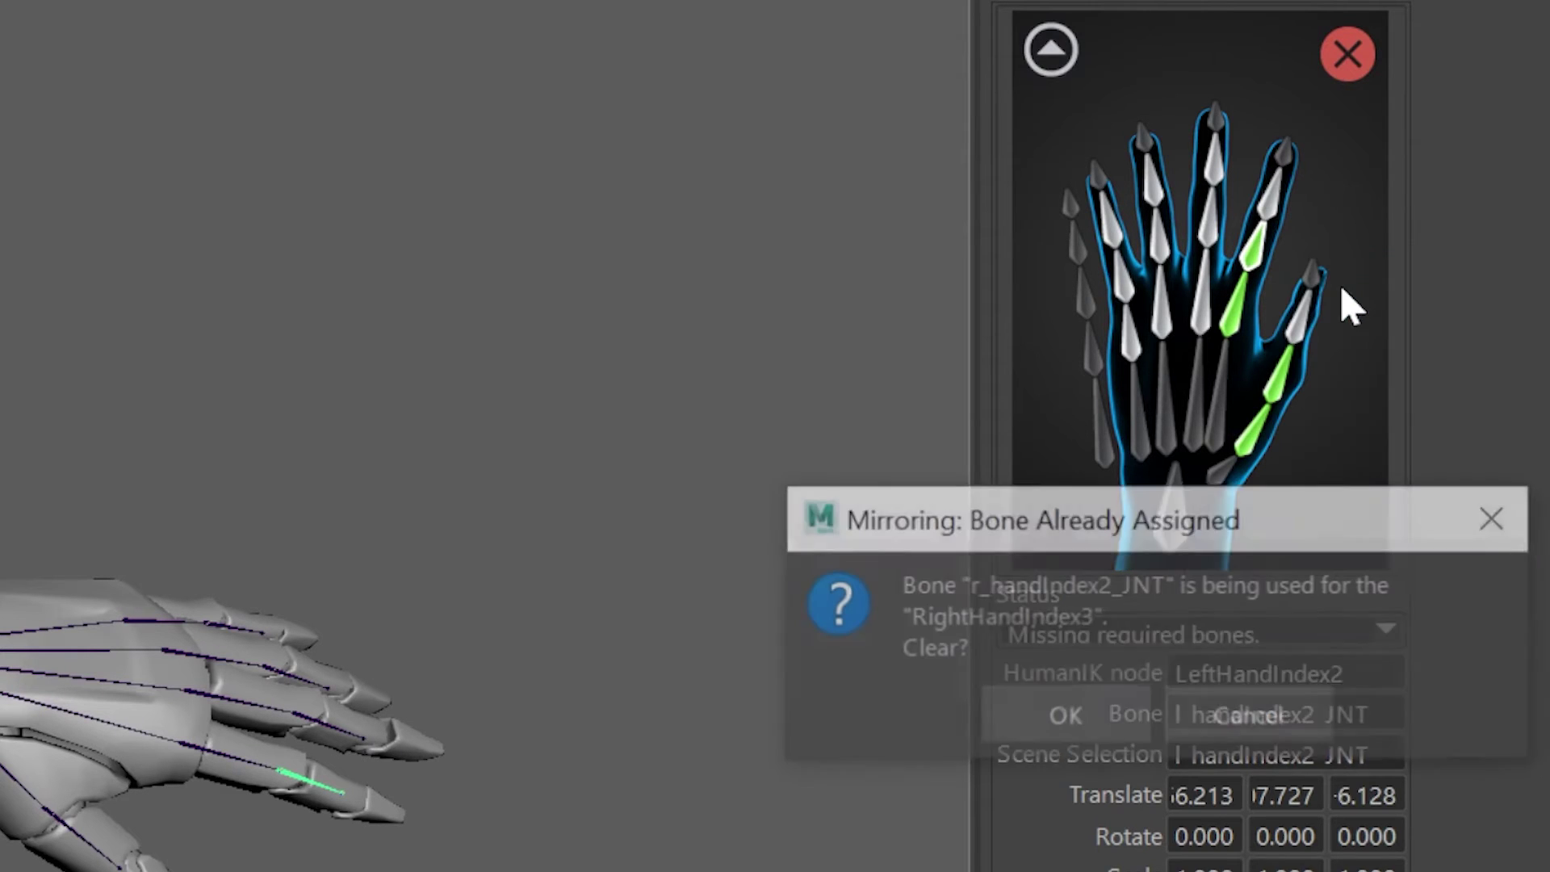
{"action": "left_click", "coordinate": [1066, 717]}
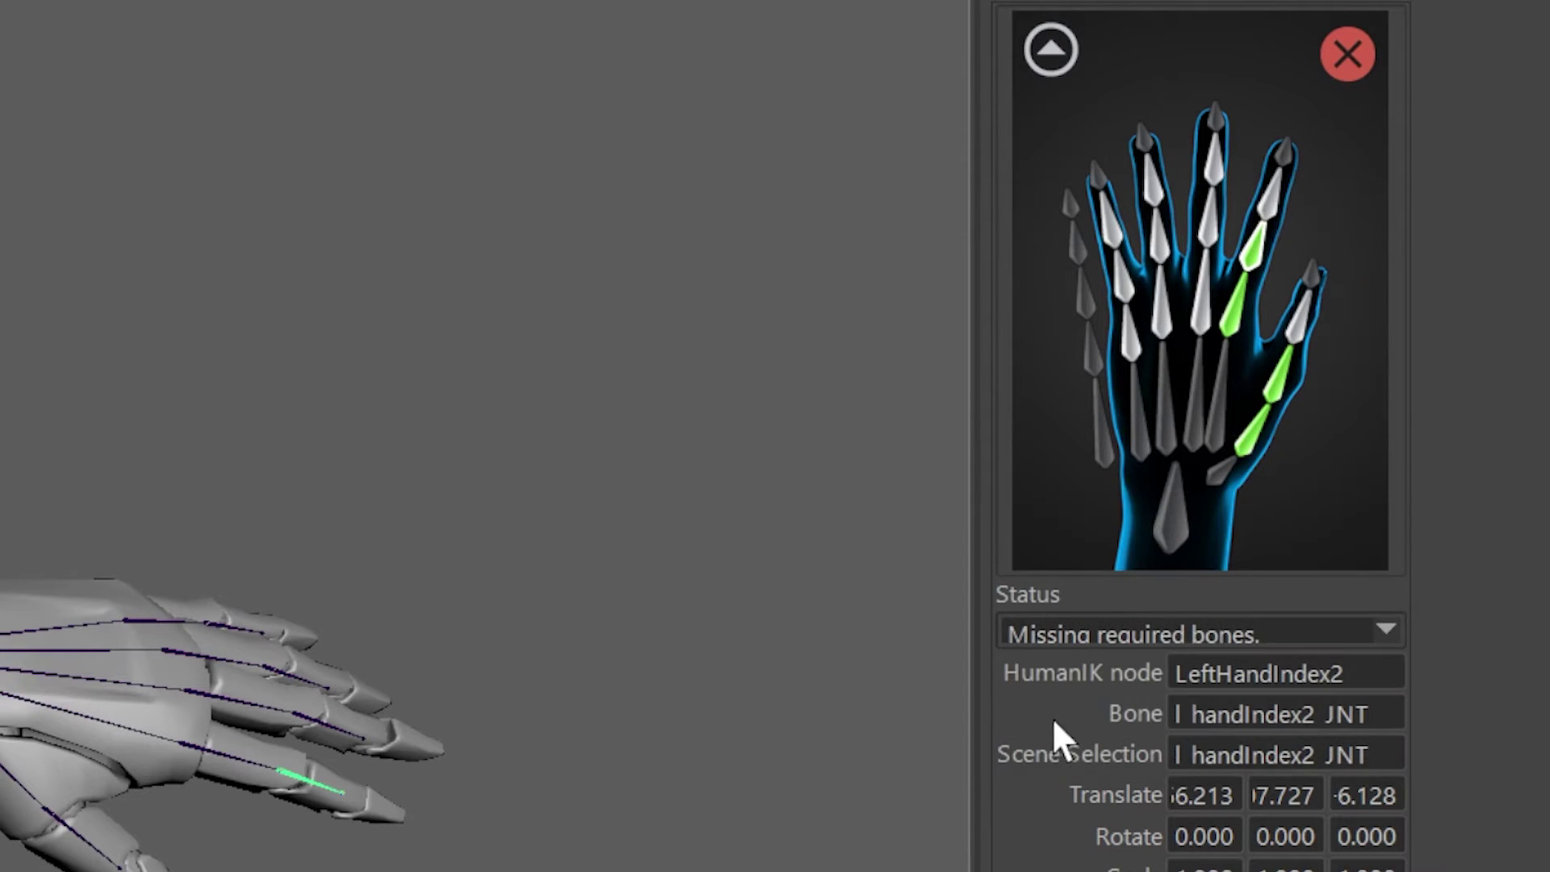
Step: Map the left middle finger joints to LeftHandMiddle1 and LeftHandMiddle2
{"action": "left_click", "coordinate": [234, 695]}
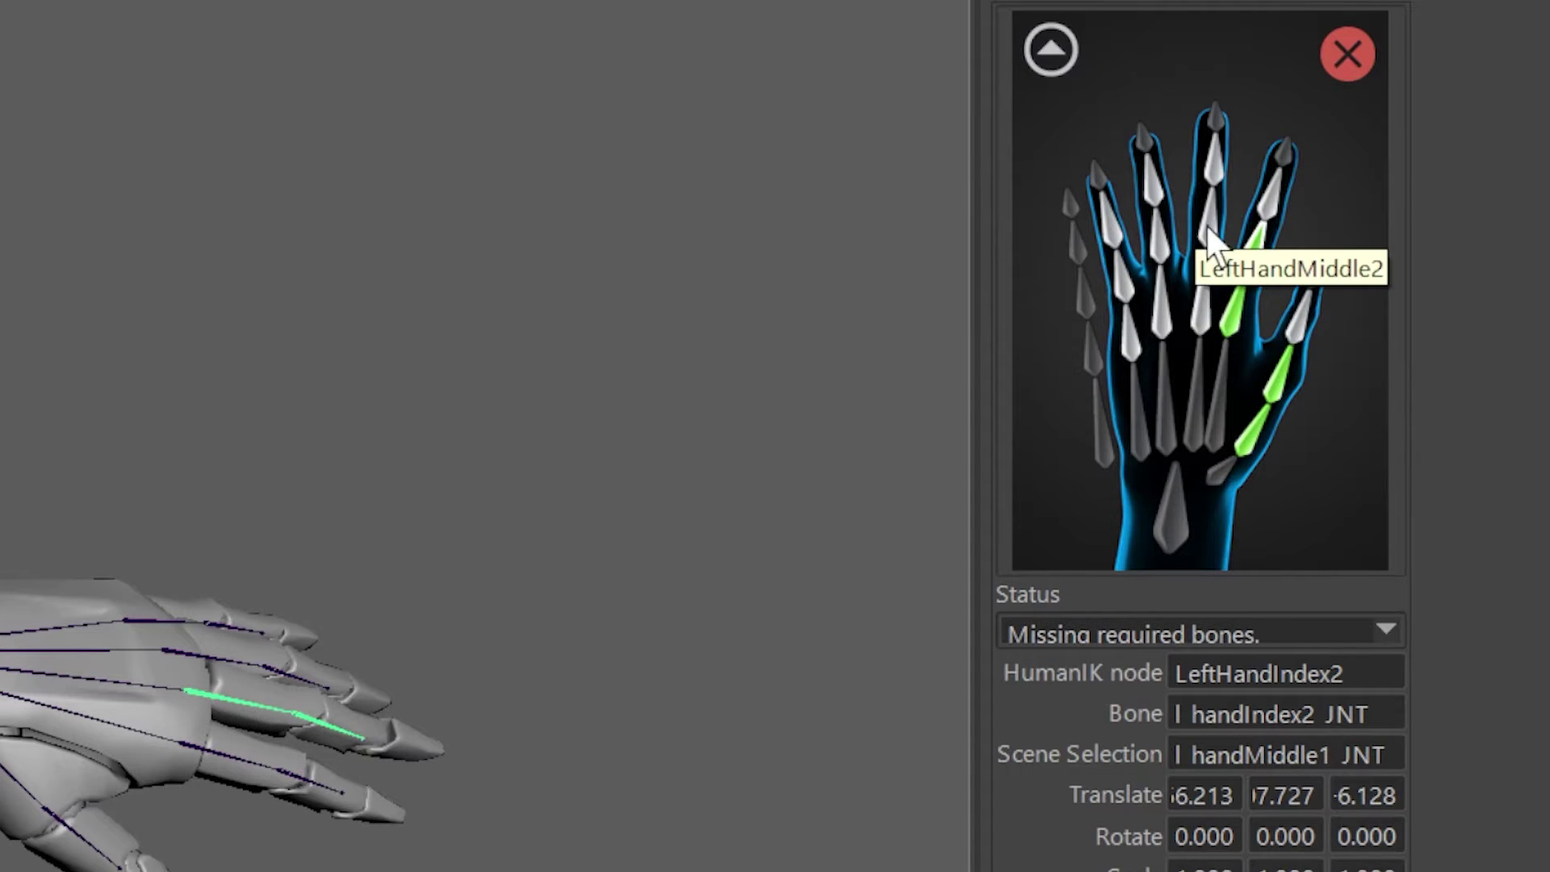
{"action": "right_click", "coordinate": [1252, 316]}
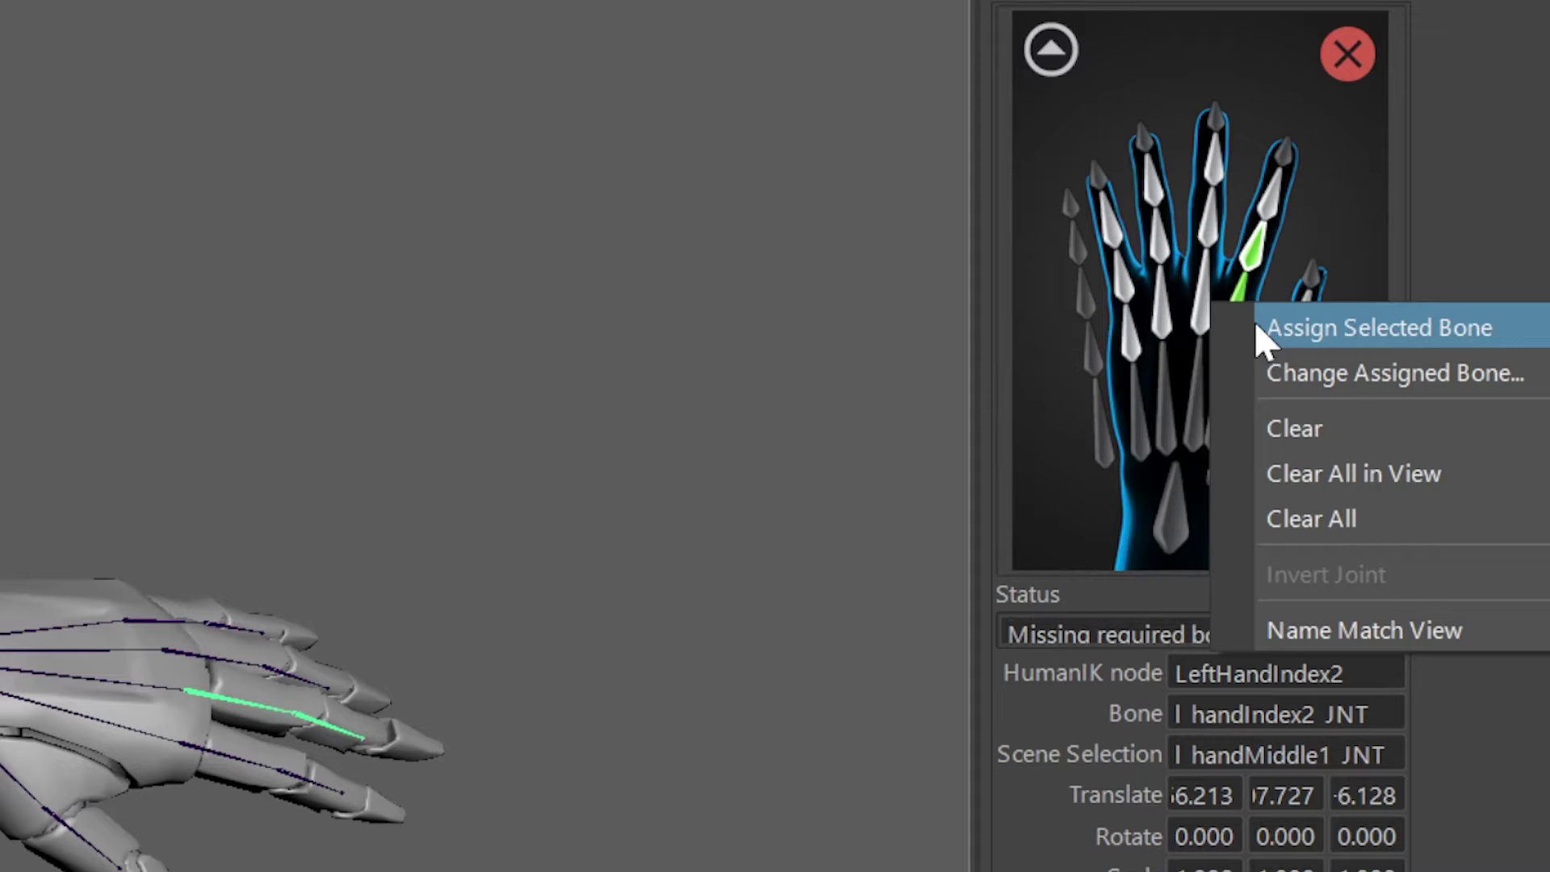
{"action": "left_click", "coordinate": [1256, 323]}
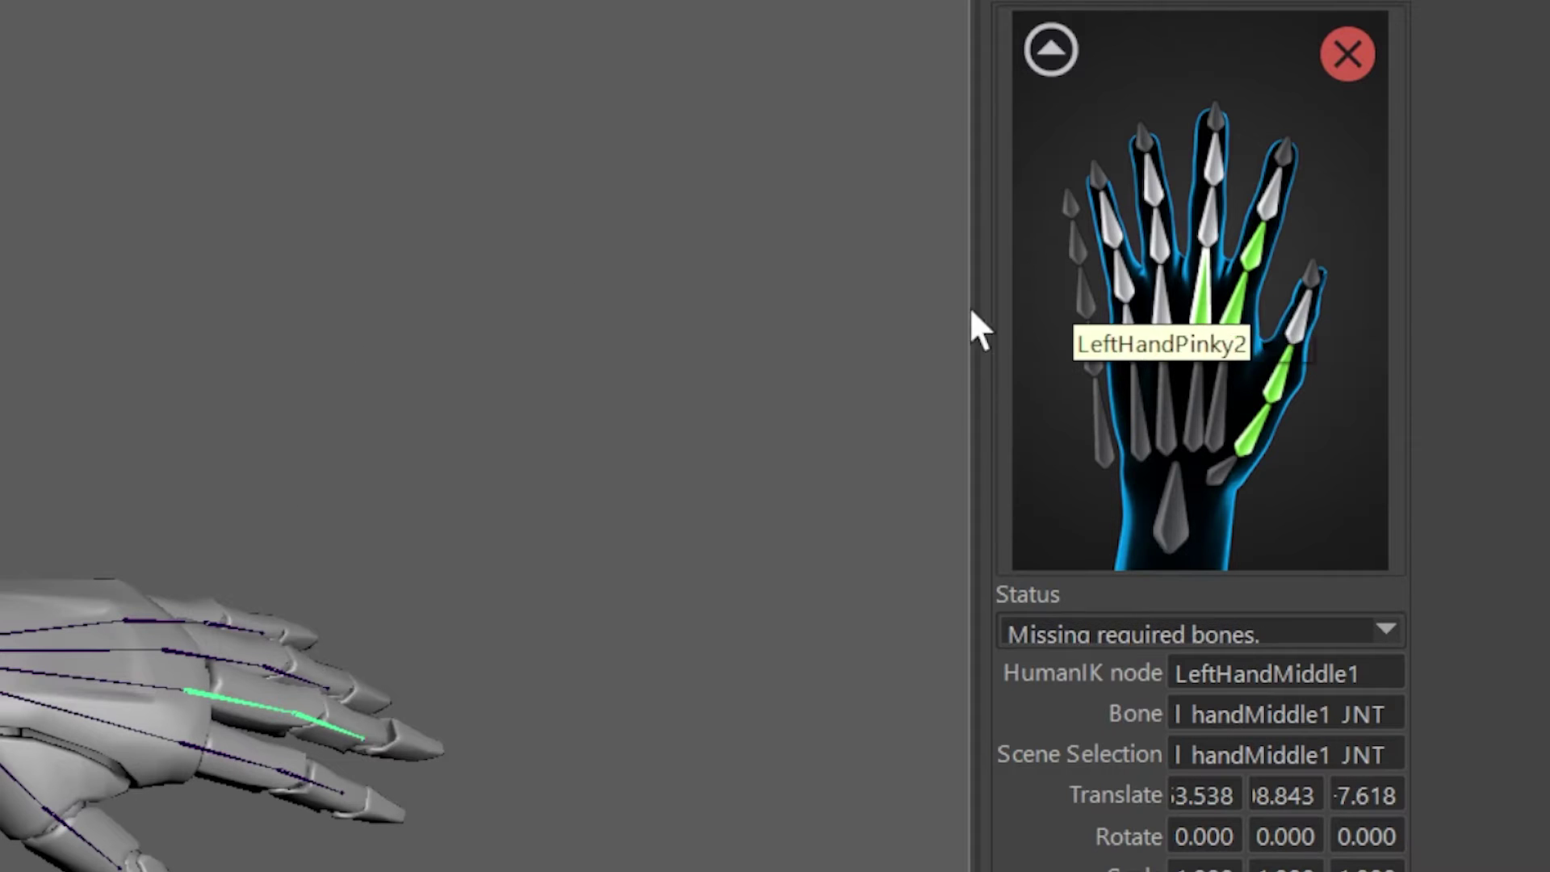
{"action": "left_click", "coordinate": [331, 725]}
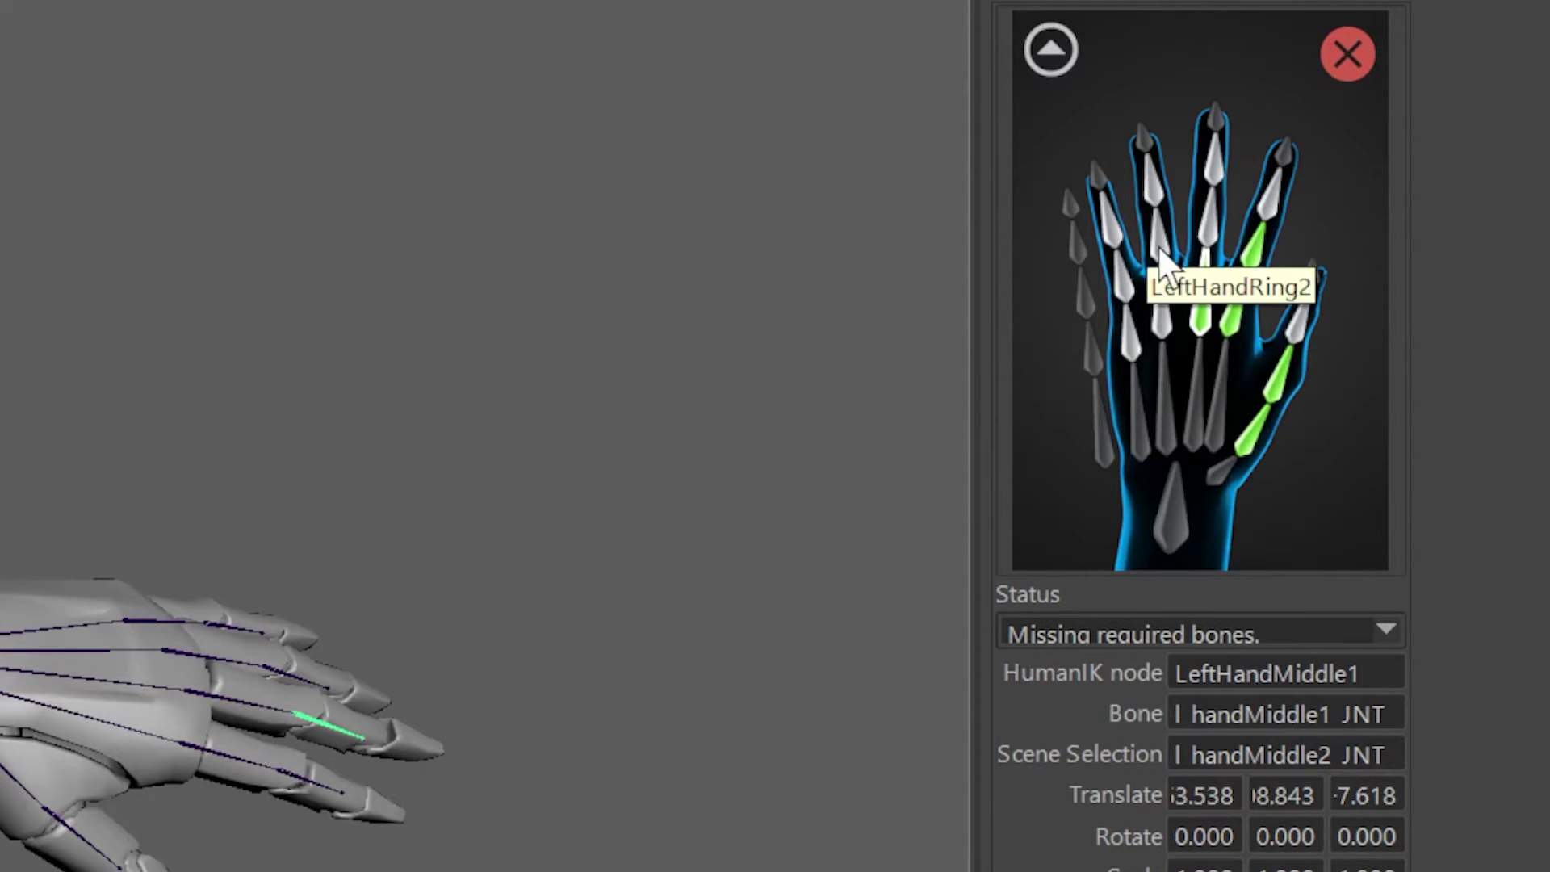
{"action": "right_click", "coordinate": [1211, 217]}
{"action": "left_click", "coordinate": [1257, 239]}
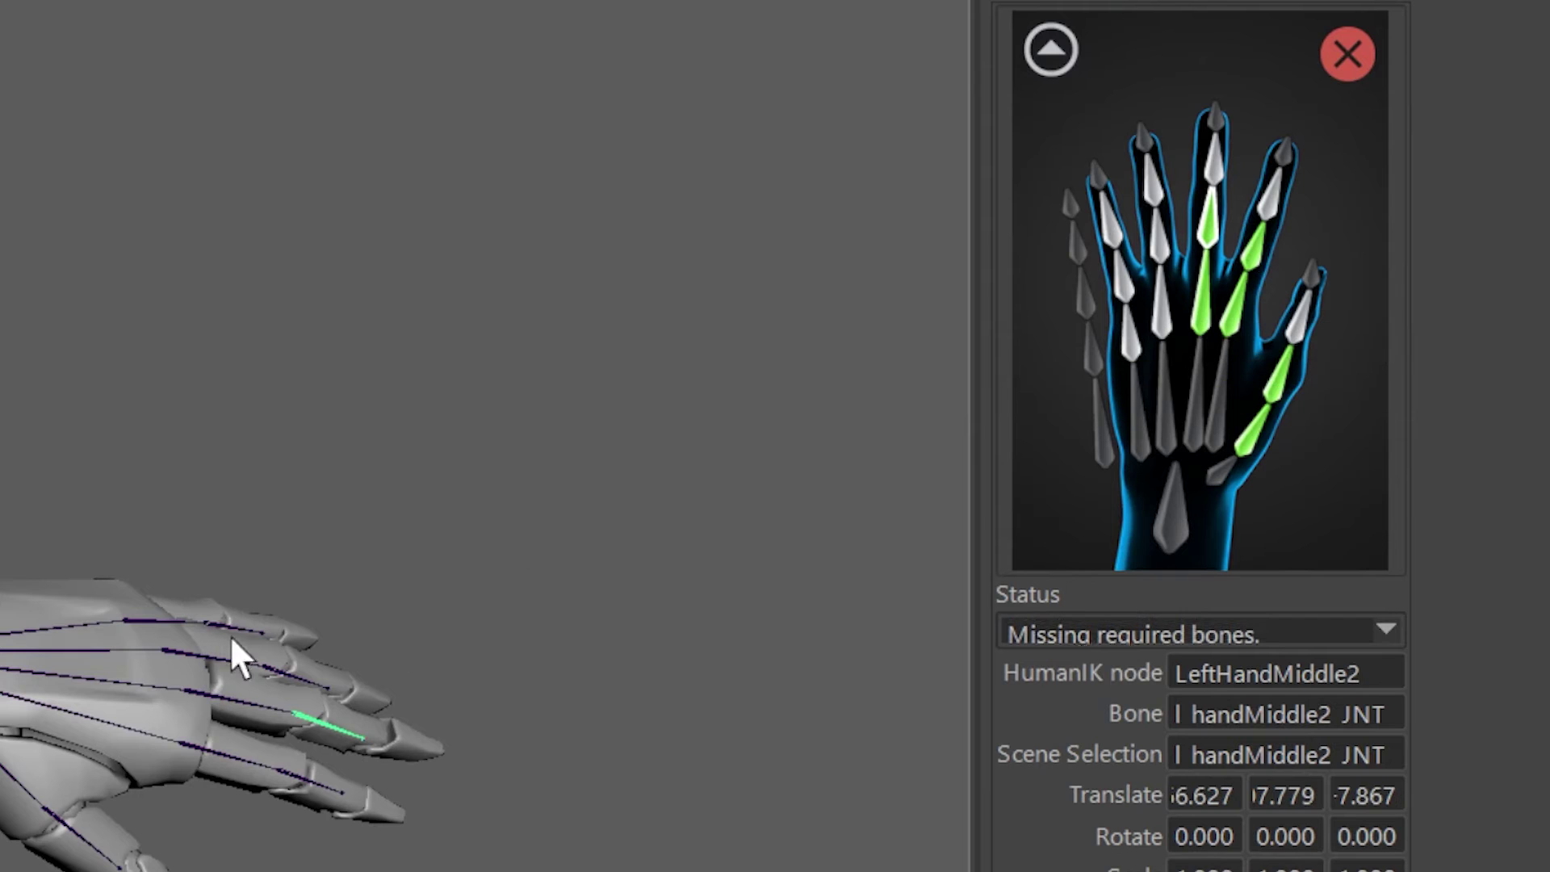
Step: Map the left ring finger joints to LeftHandRing1 and LeftHandRing2
{"action": "left_click", "coordinate": [208, 658]}
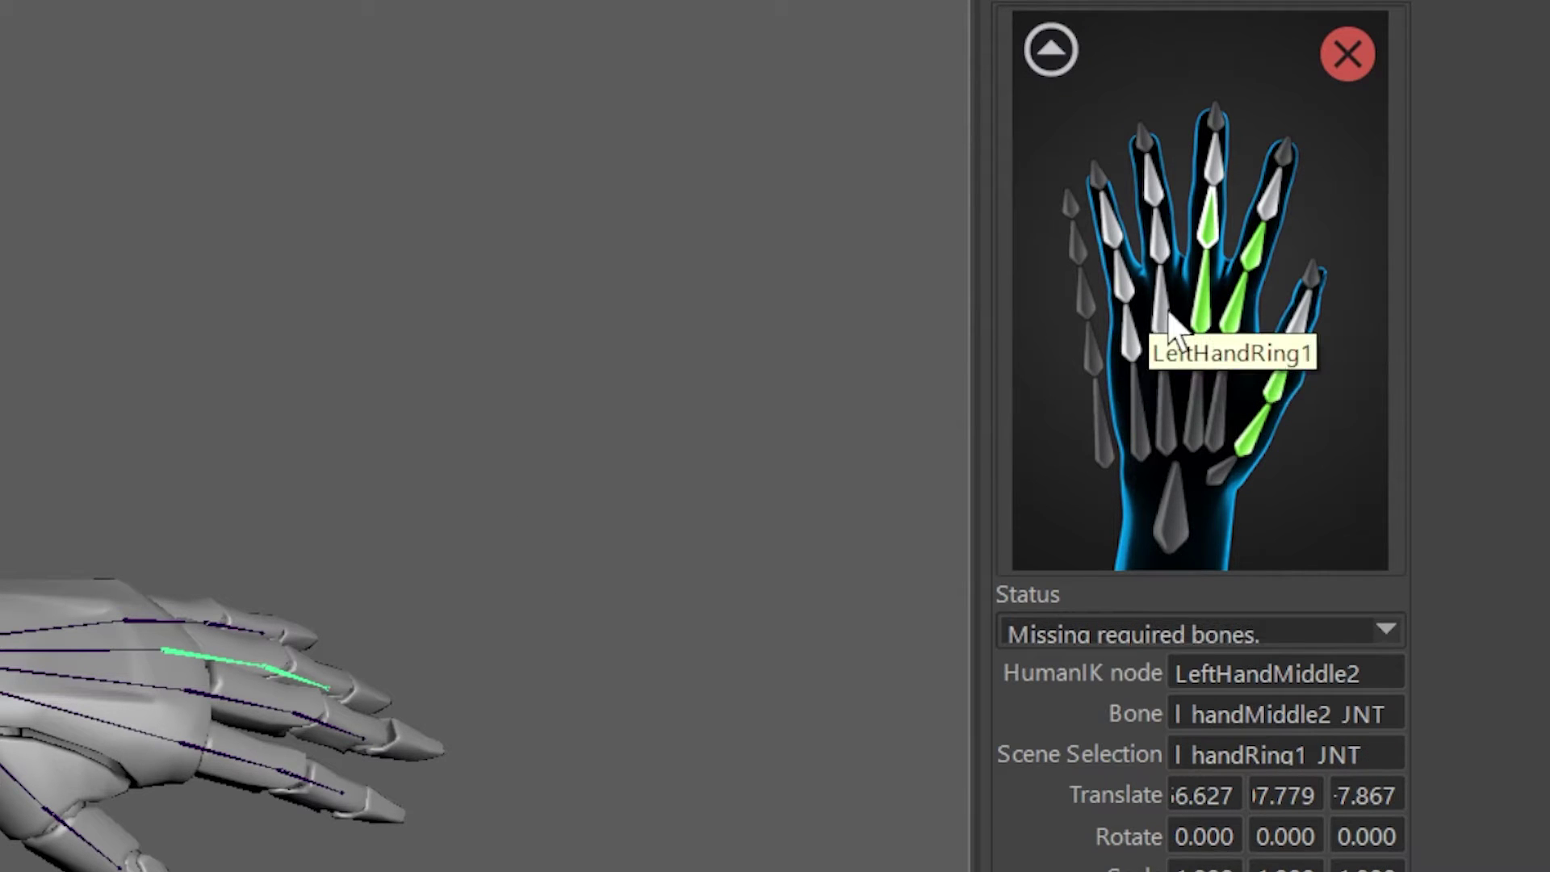
{"action": "right_click", "coordinate": [1213, 326]}
{"action": "left_click", "coordinate": [1220, 339]}
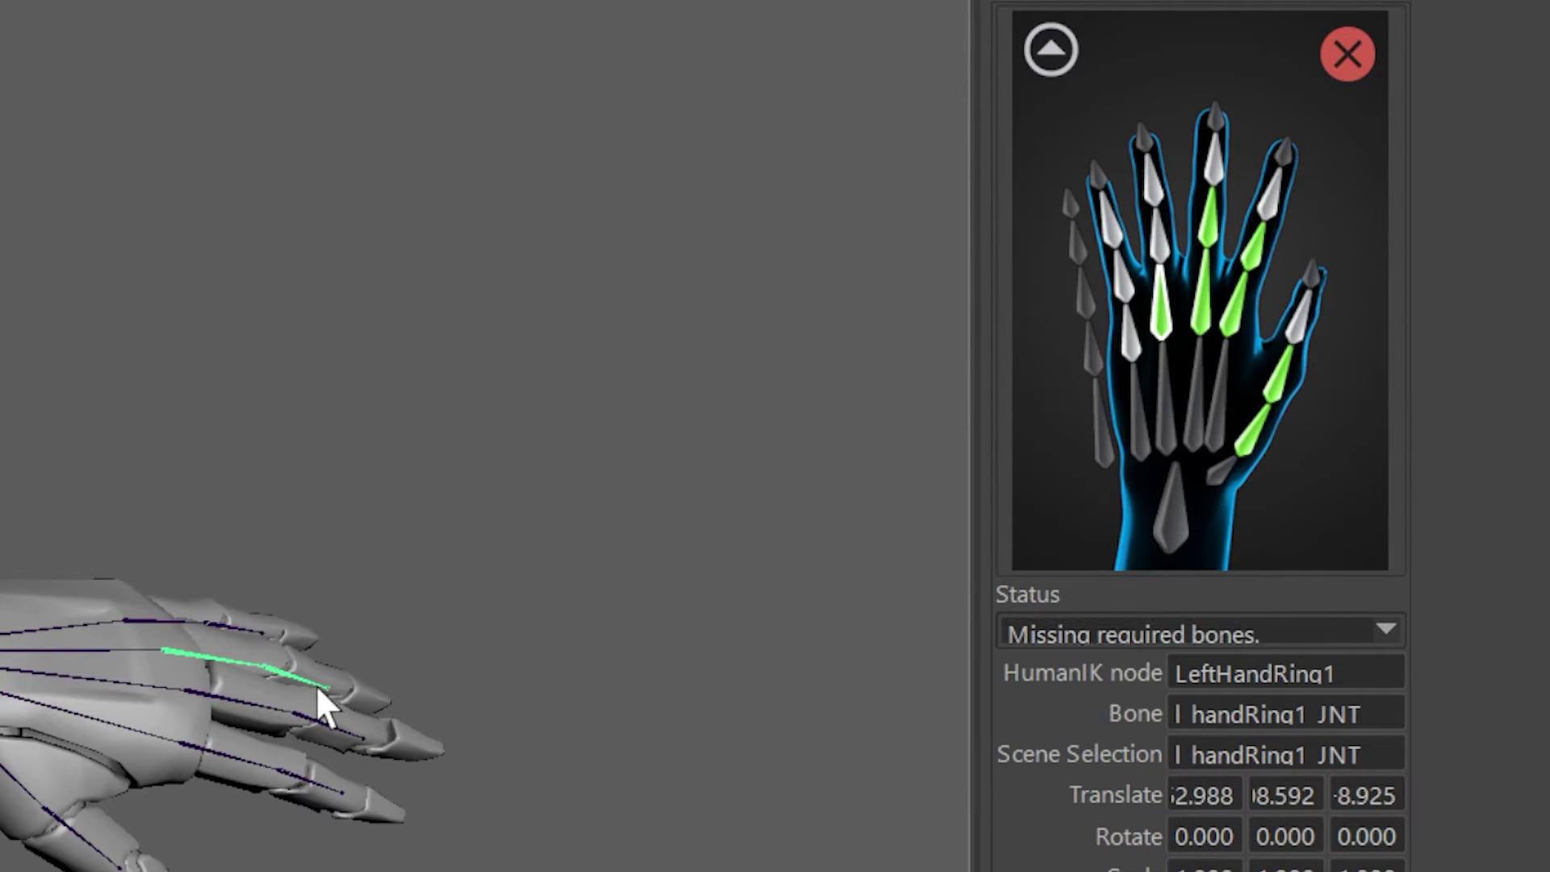
{"action": "left_click", "coordinate": [319, 707]}
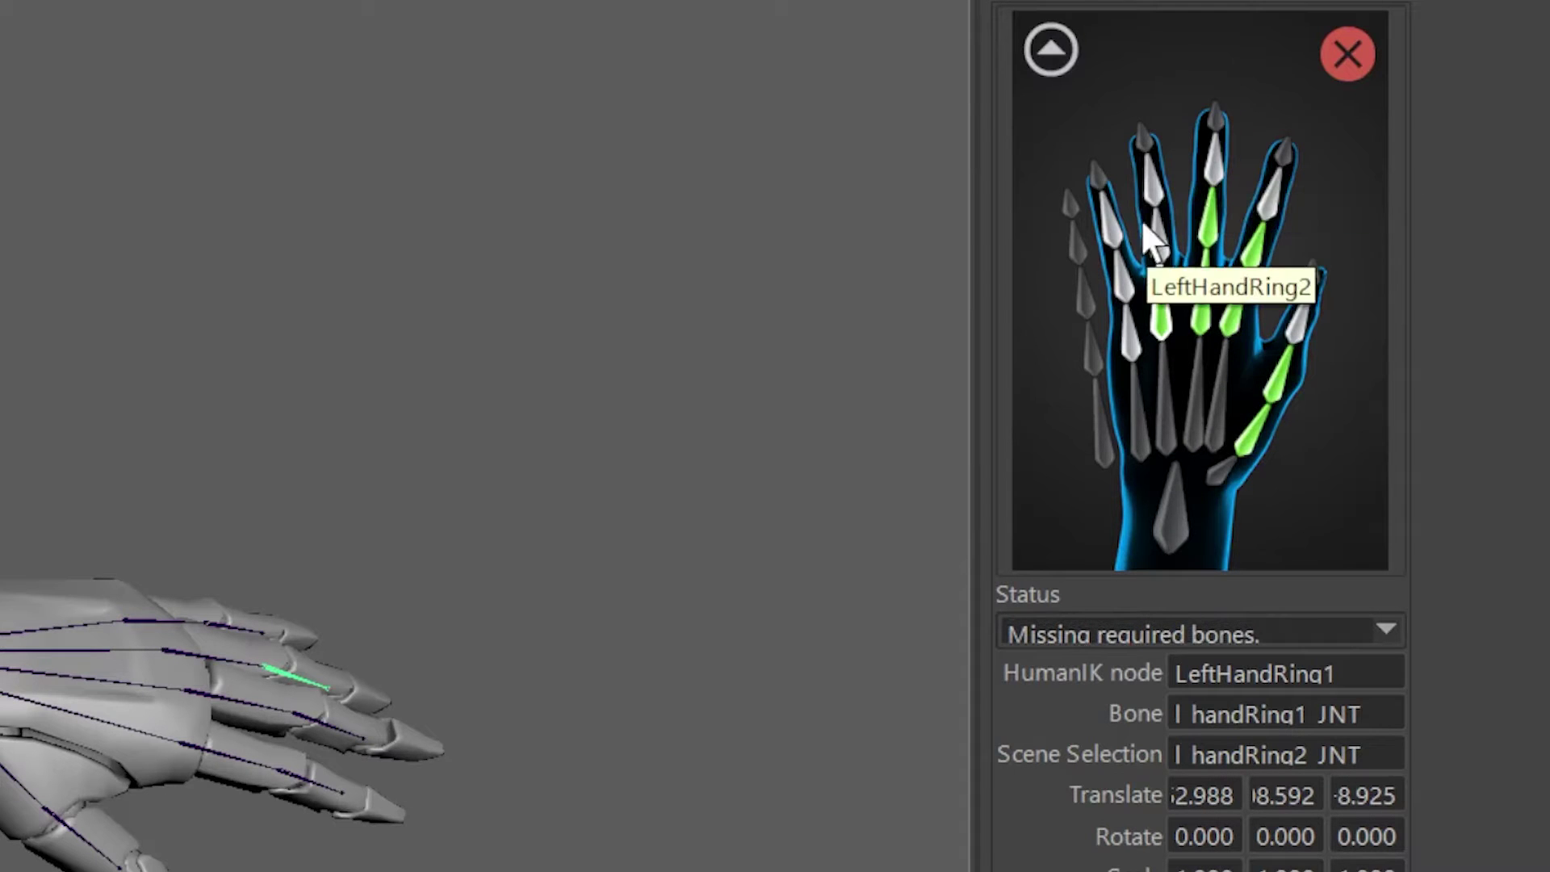
{"action": "right_click", "coordinate": [1165, 236]}
{"action": "left_click", "coordinate": [1292, 259]}
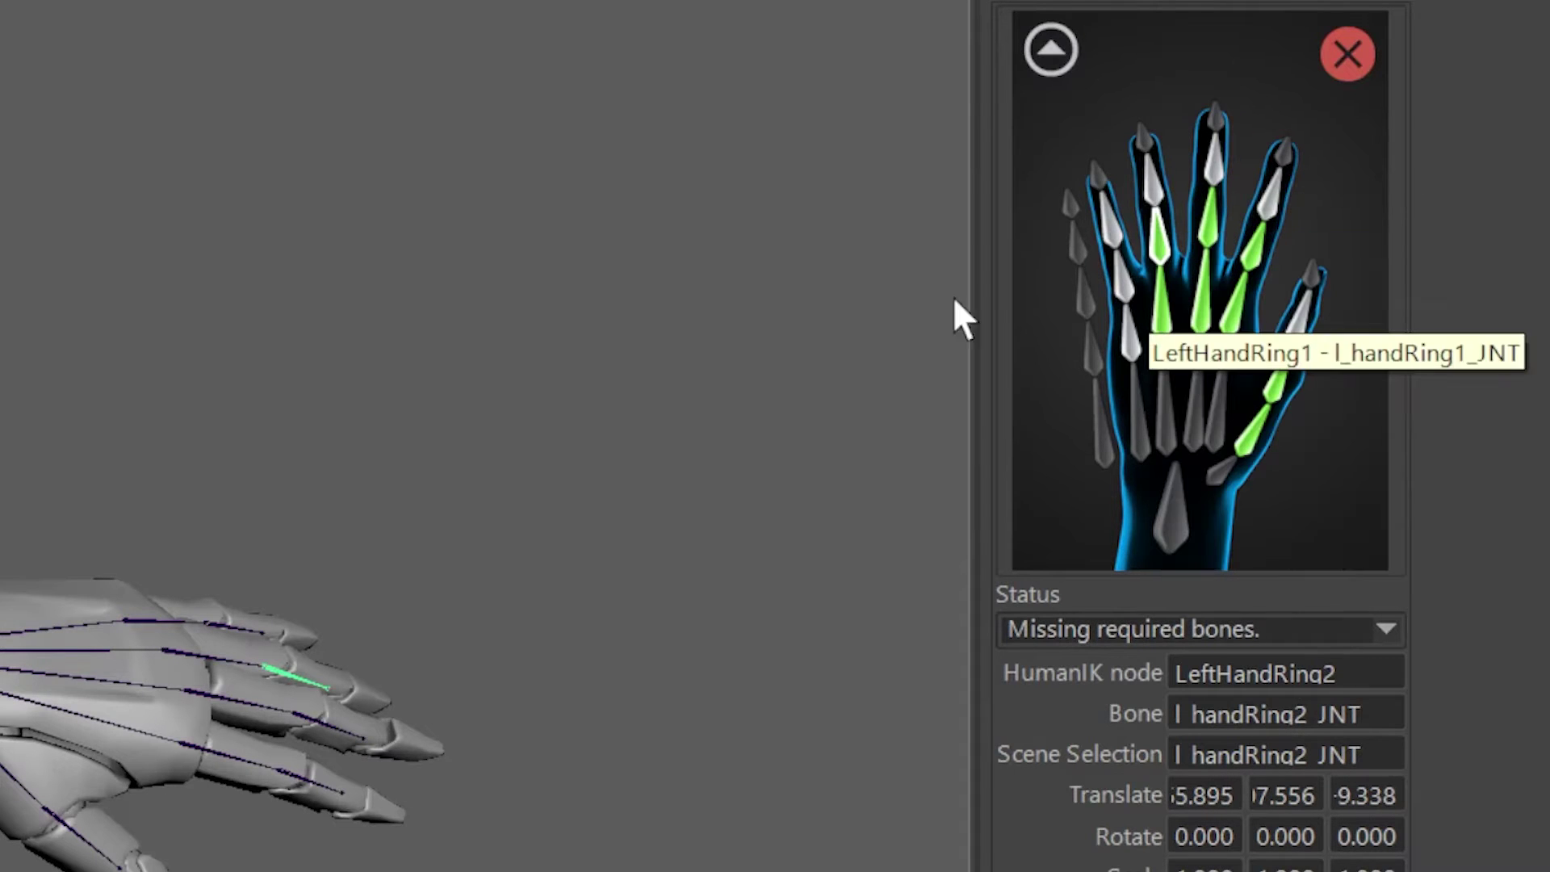
Step: Map l_handPinky1_JNT to LeftHandPinky1 and select the second pinky joint for LeftHandPinky2
{"action": "left_click", "coordinate": [186, 620]}
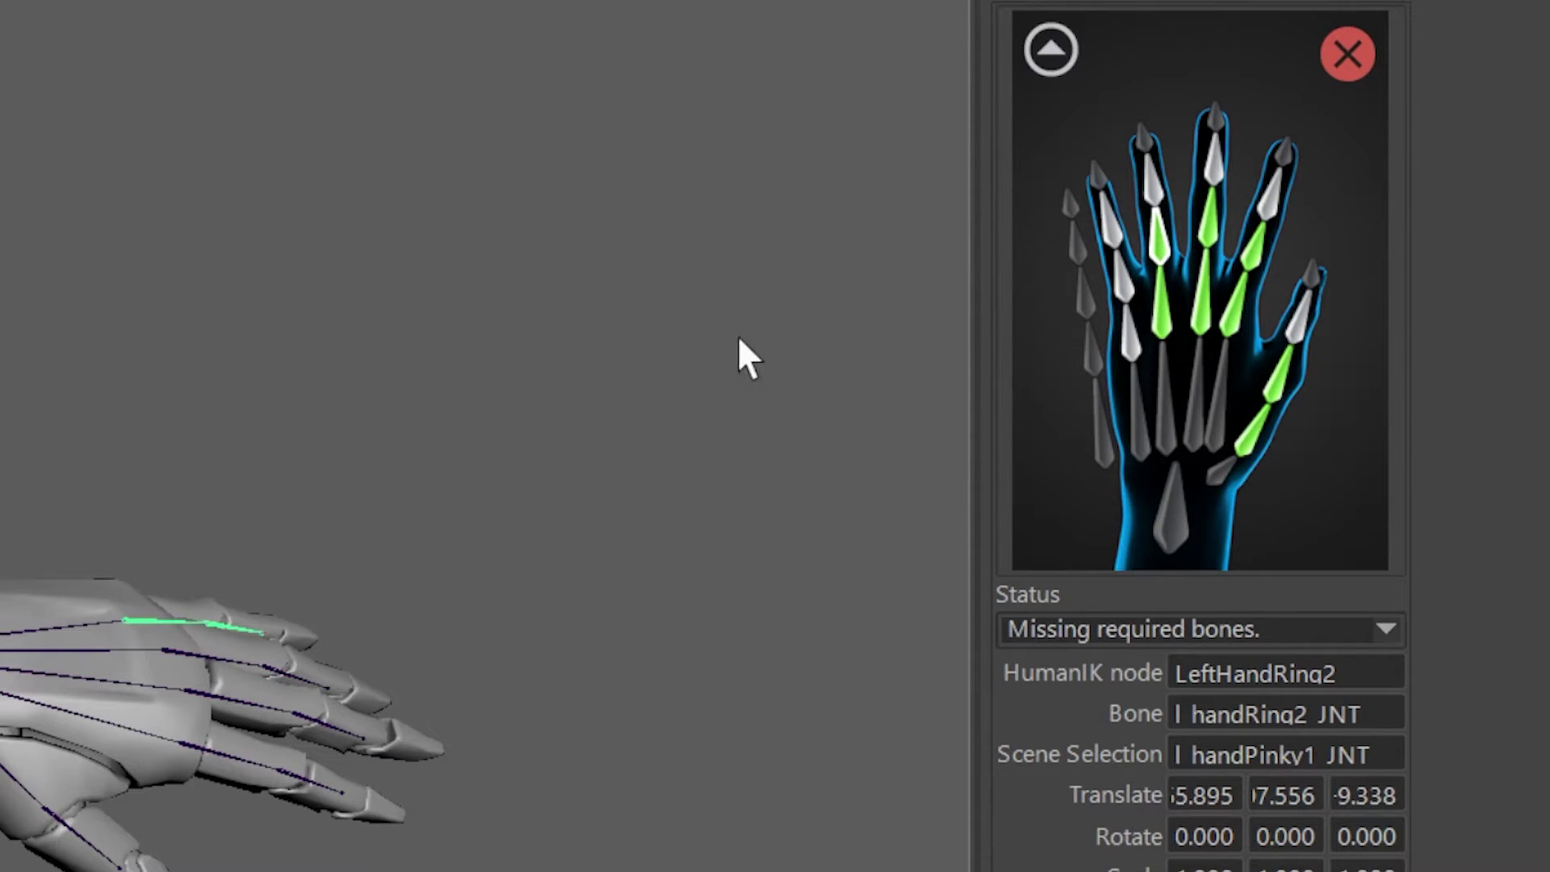
{"action": "right_click", "coordinate": [1129, 343]}
{"action": "left_click", "coordinate": [1156, 365]}
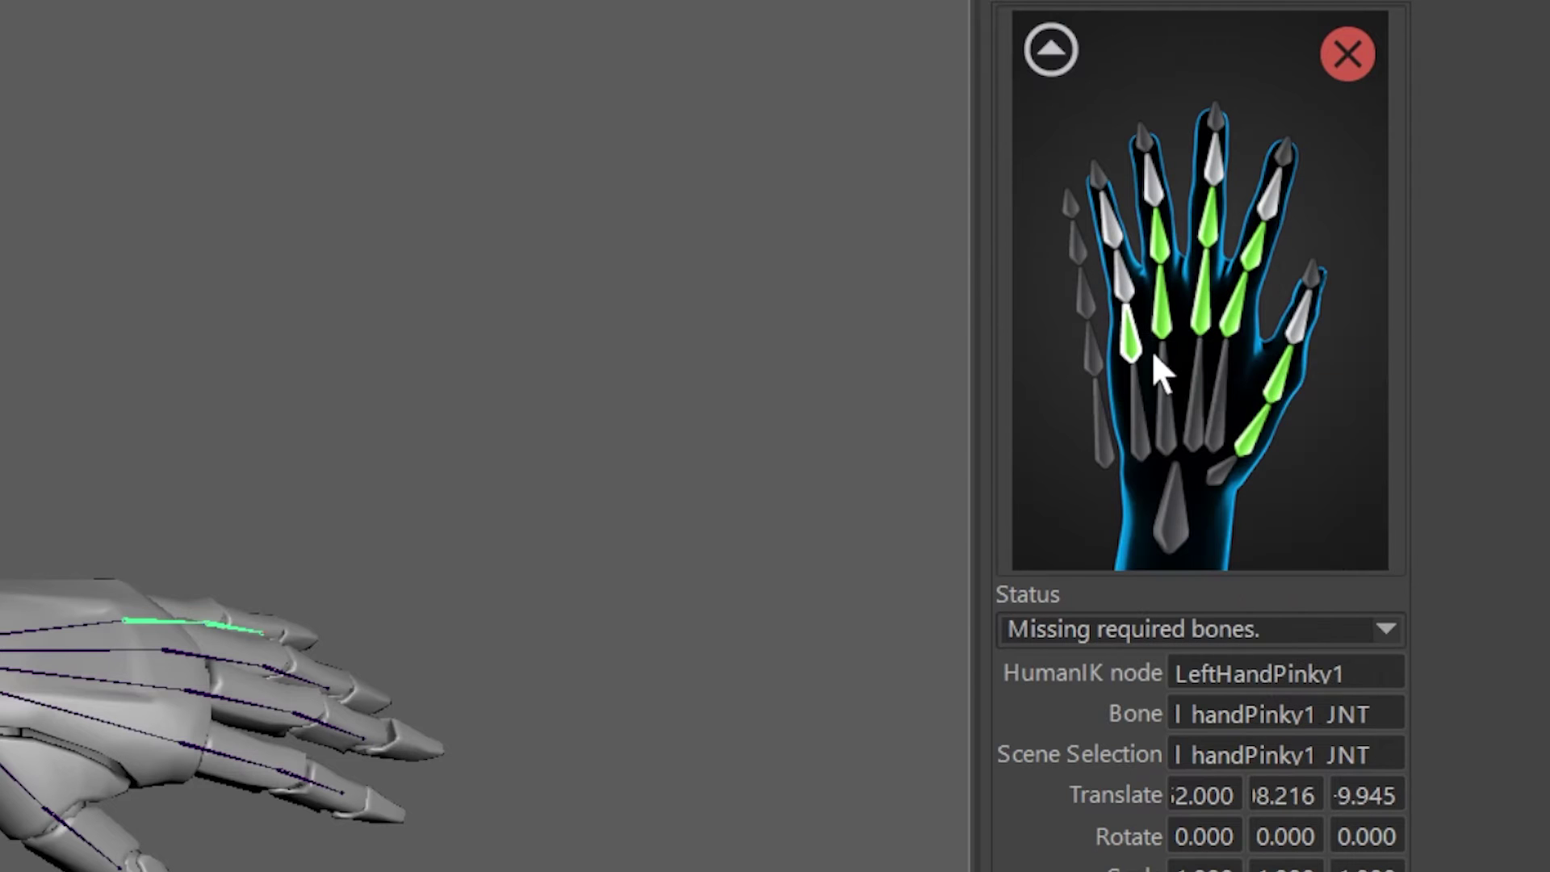
{"action": "left_click", "coordinate": [238, 630]}
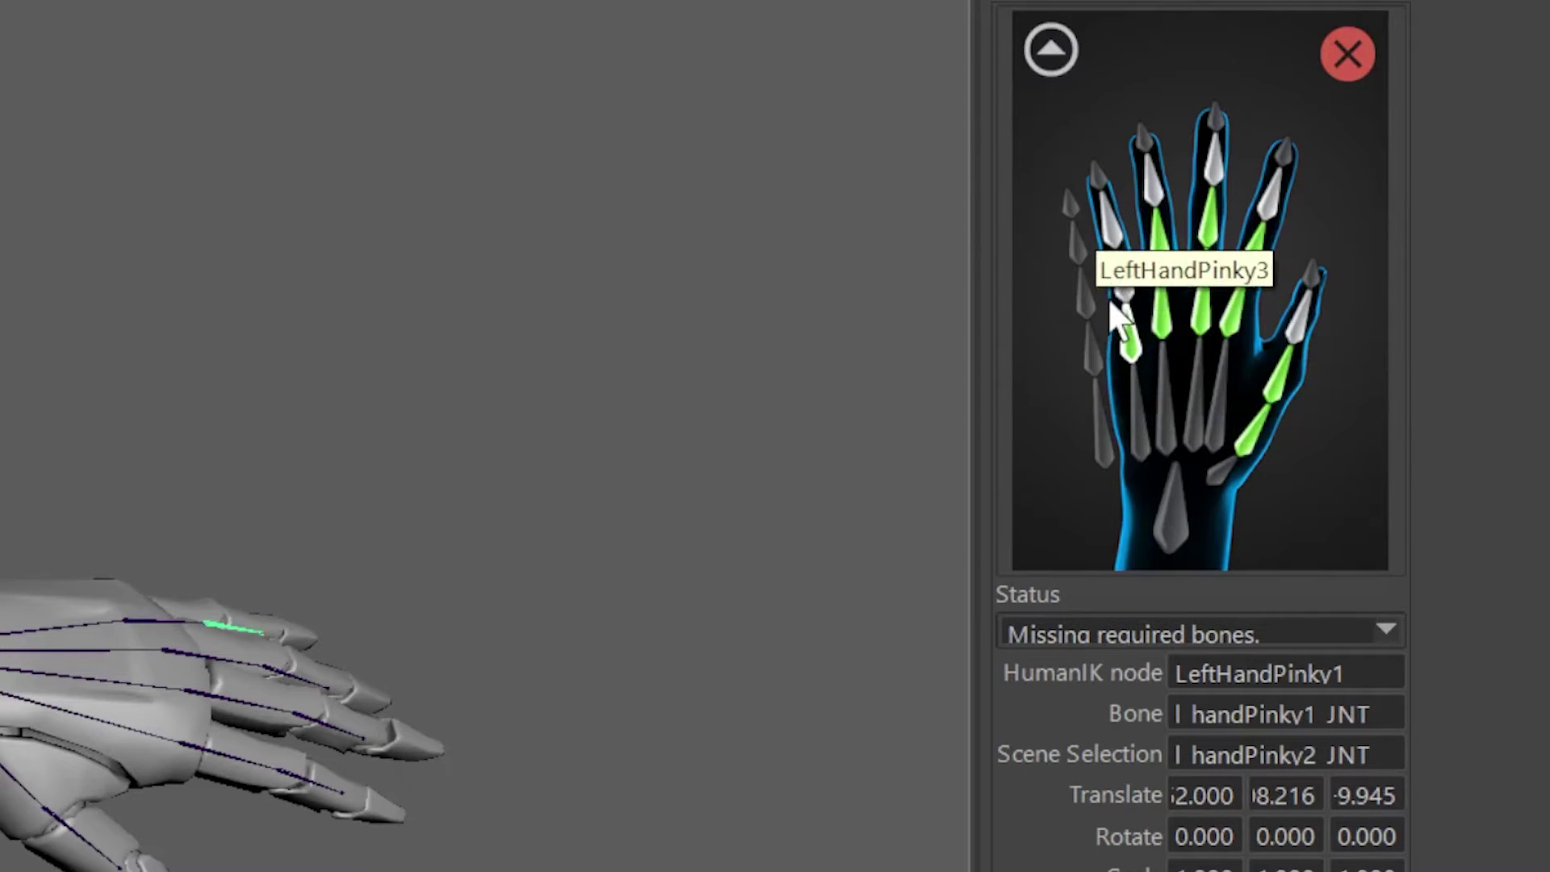
{"action": "right_click", "coordinate": [1126, 275]}
Step: Assign l_handPinky2_JNT to LeftHandPinky2, go back to the full-body map, and frame the character from the front
{"action": "left_click", "coordinate": [1227, 297]}
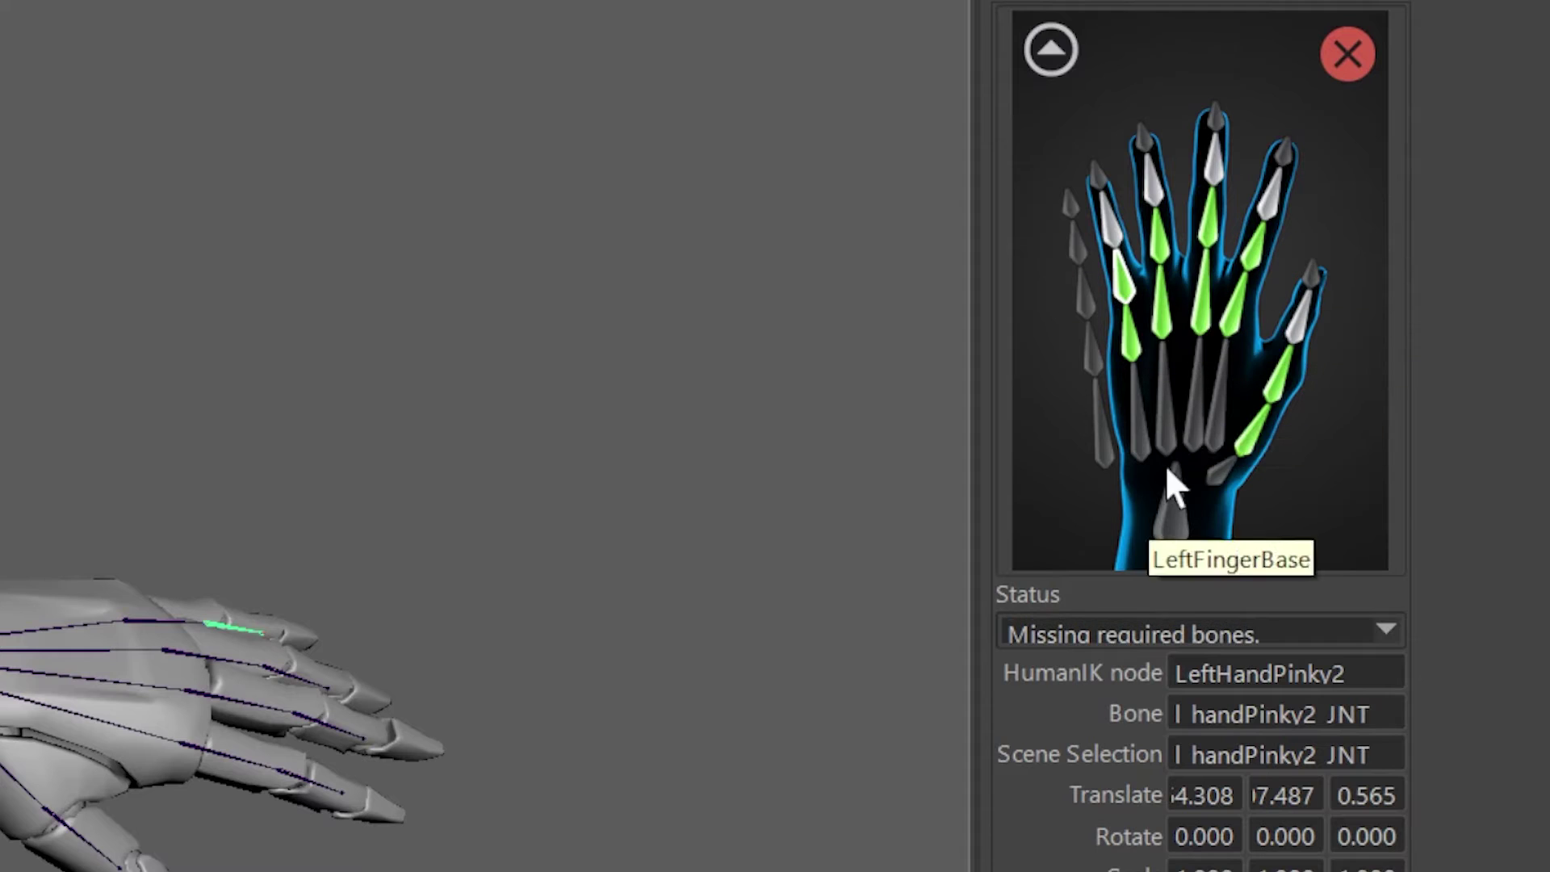
{"action": "left_click", "coordinate": [1050, 51]}
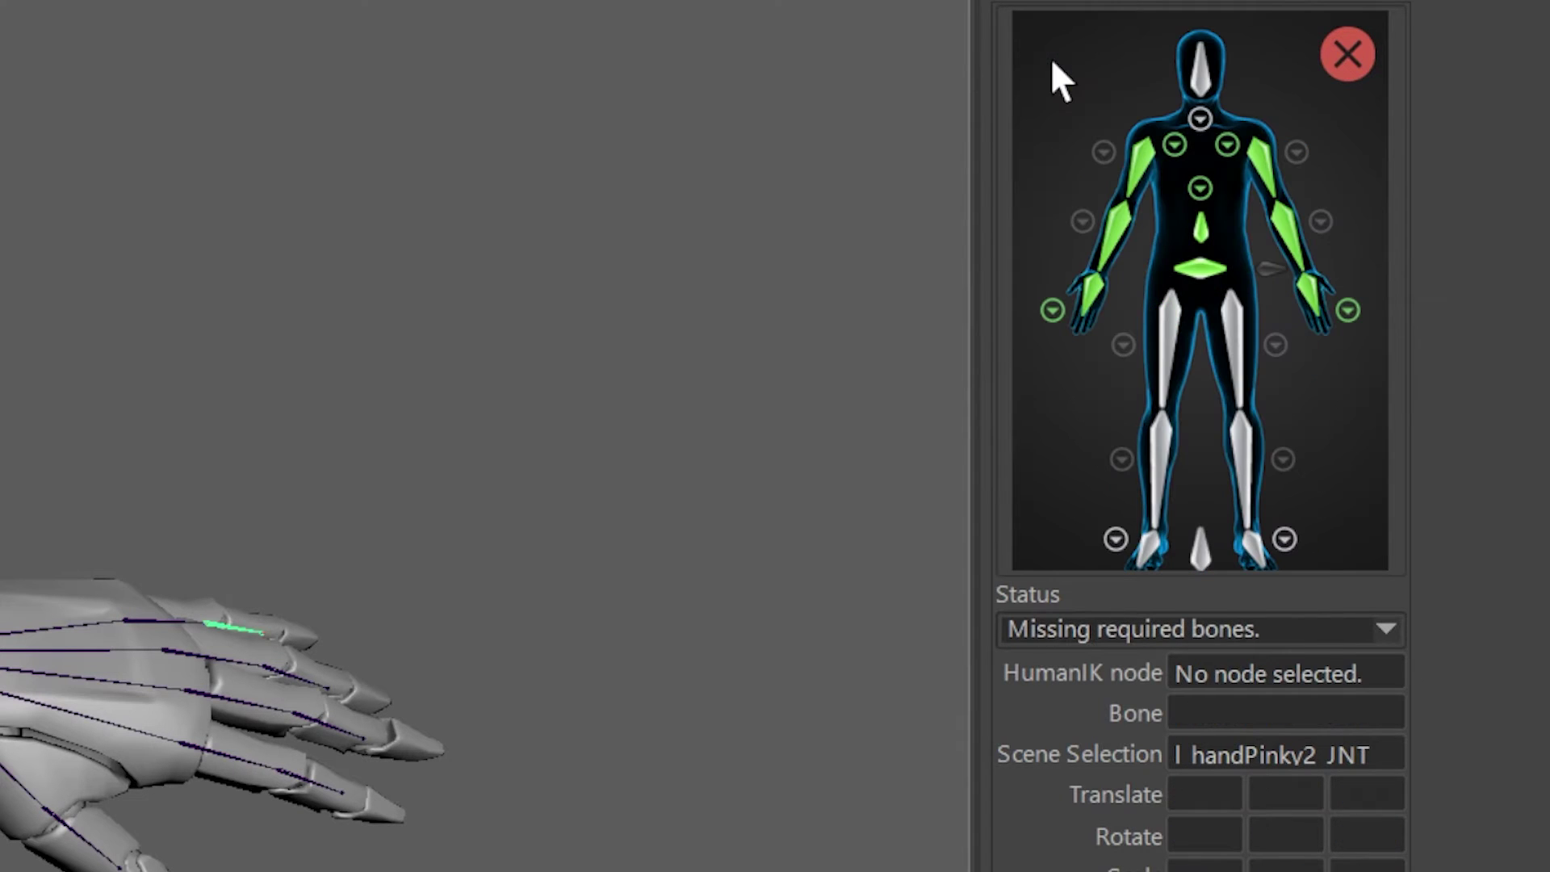
{"action": "middle_click_drag", "start_coordinate": [898, 462], "coordinate": [761, 462], "text": "alt"}
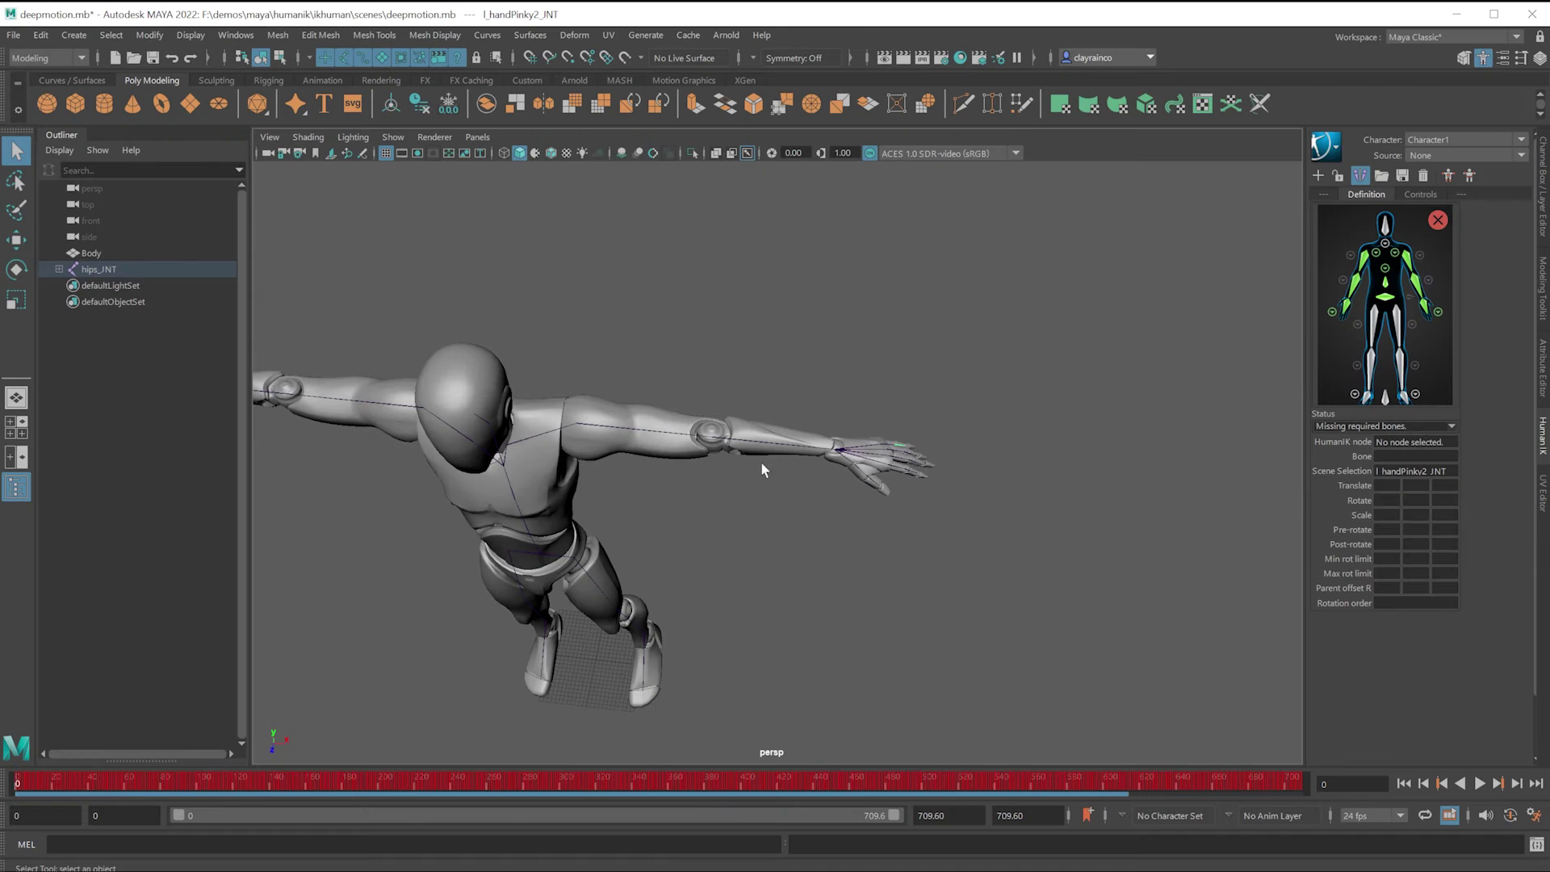
{"action": "left_click_drag", "start_coordinate": [723, 510], "coordinate": [960, 440], "text": "alt"}
{"action": "middle_click_drag", "start_coordinate": [959, 446], "coordinate": [960, 510], "text": "alt"}
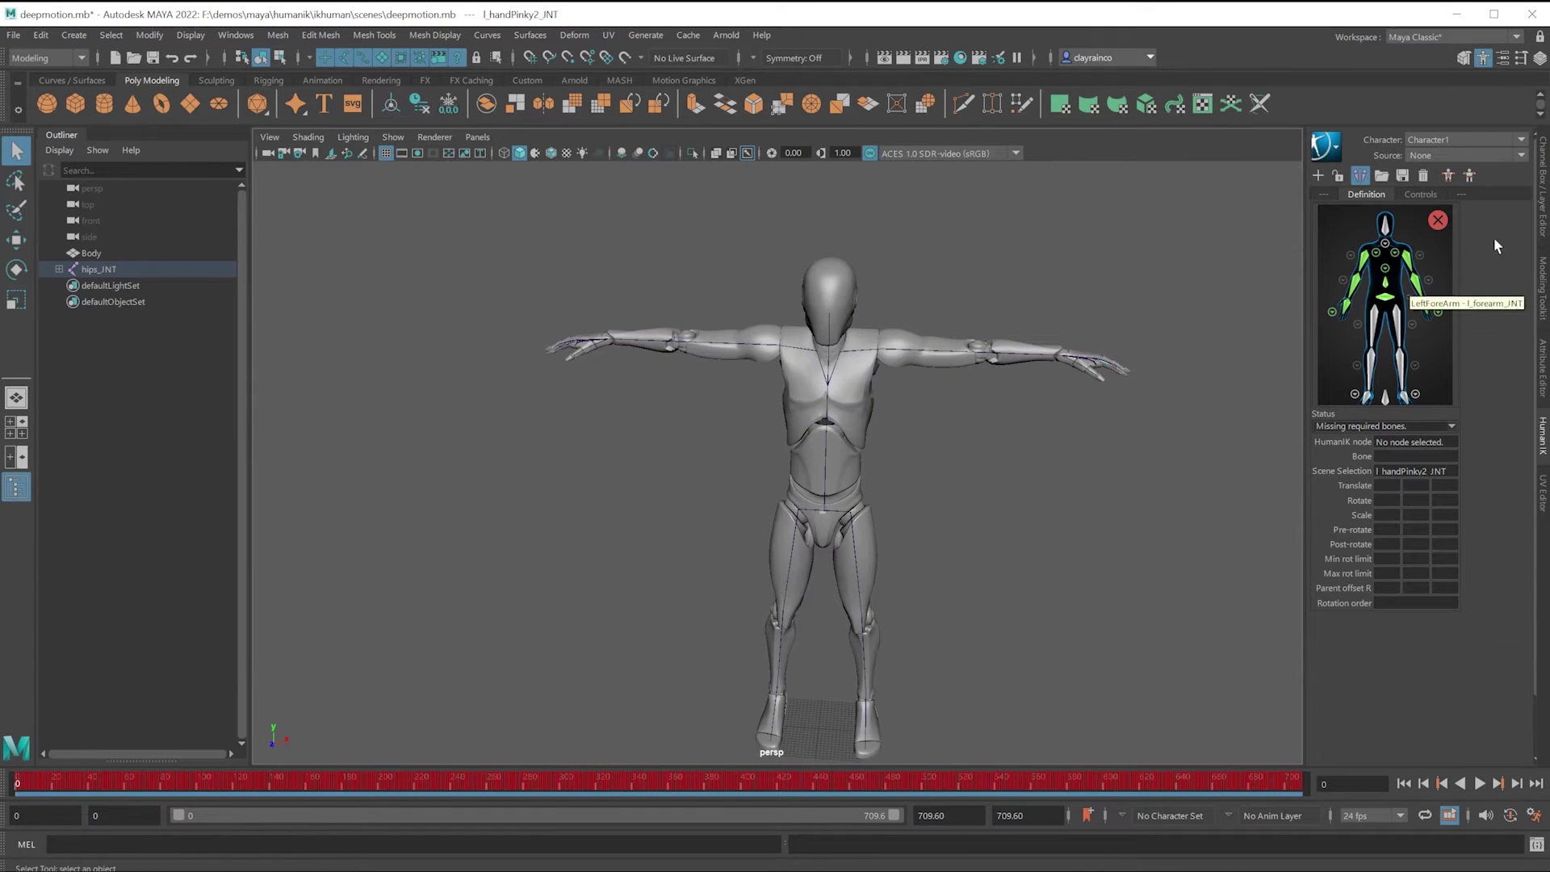
Step: Select the spine2, neck and head joints in turn to inspect them
{"action": "mouse_move", "coordinate": [1434, 223]}
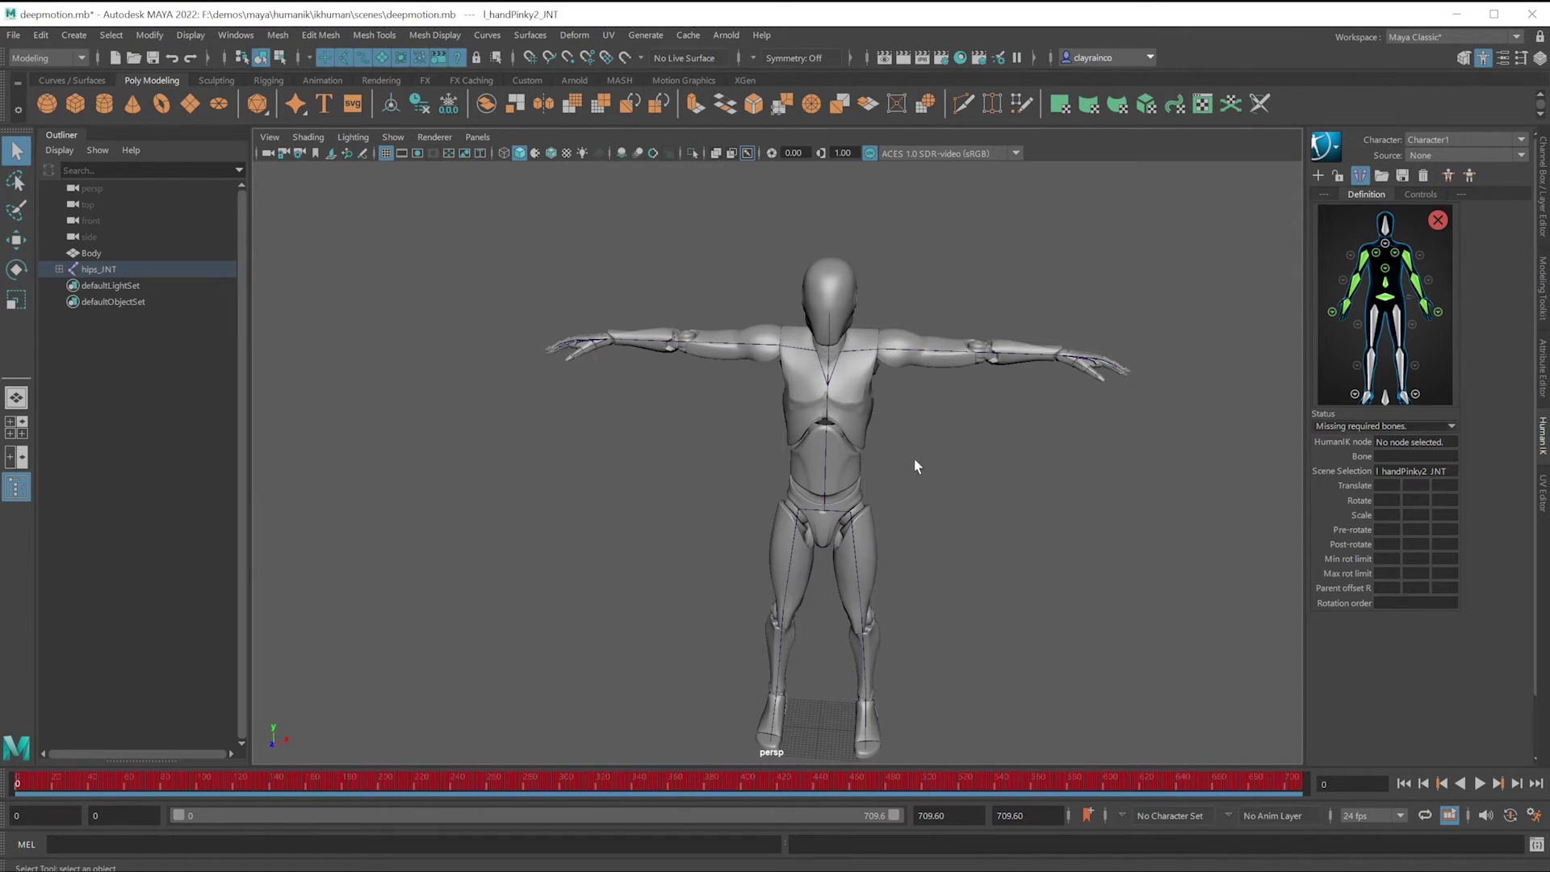
{"action": "left_click", "coordinate": [827, 359]}
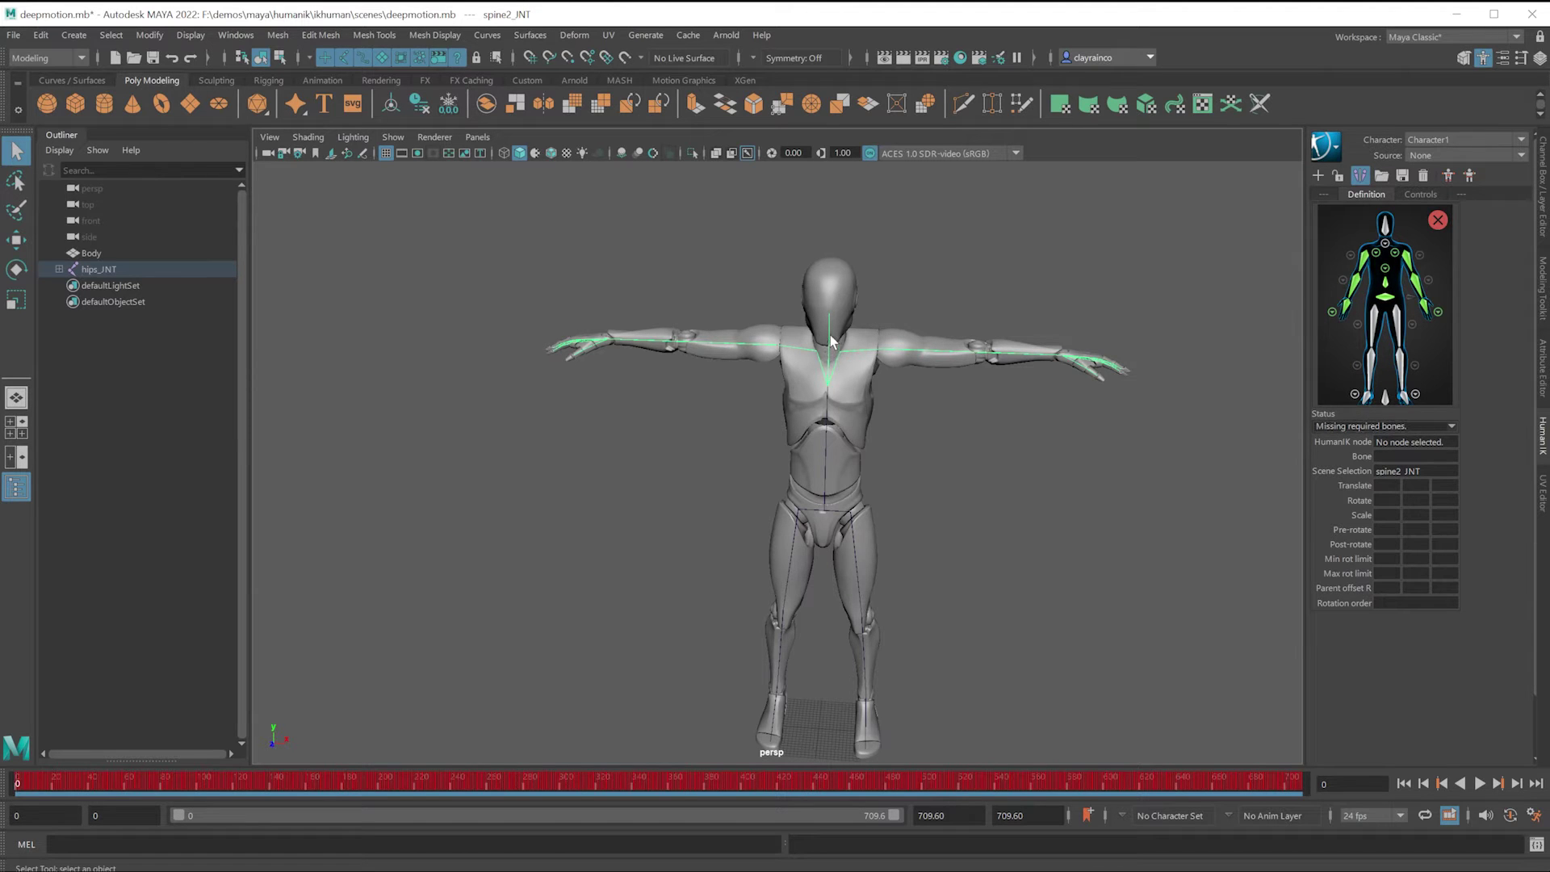
{"action": "left_click", "coordinate": [830, 336]}
{"action": "scroll", "coordinate": [831, 412], "scroll_direction": "up", "scroll_amount": 4}
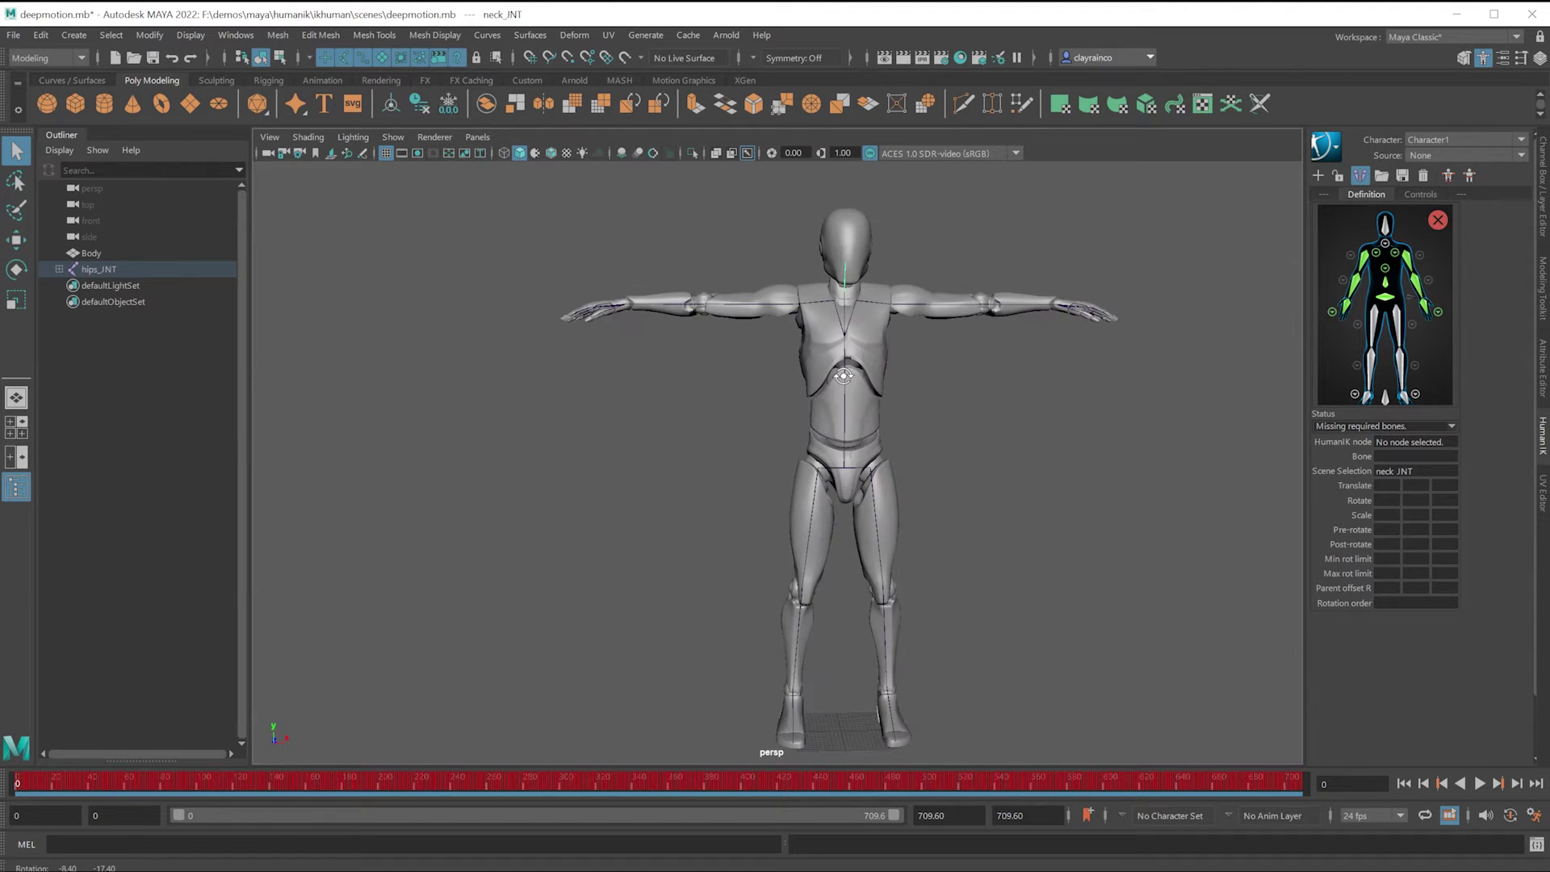
{"action": "scroll", "coordinate": [831, 419], "scroll_direction": "up", "scroll_amount": 3}
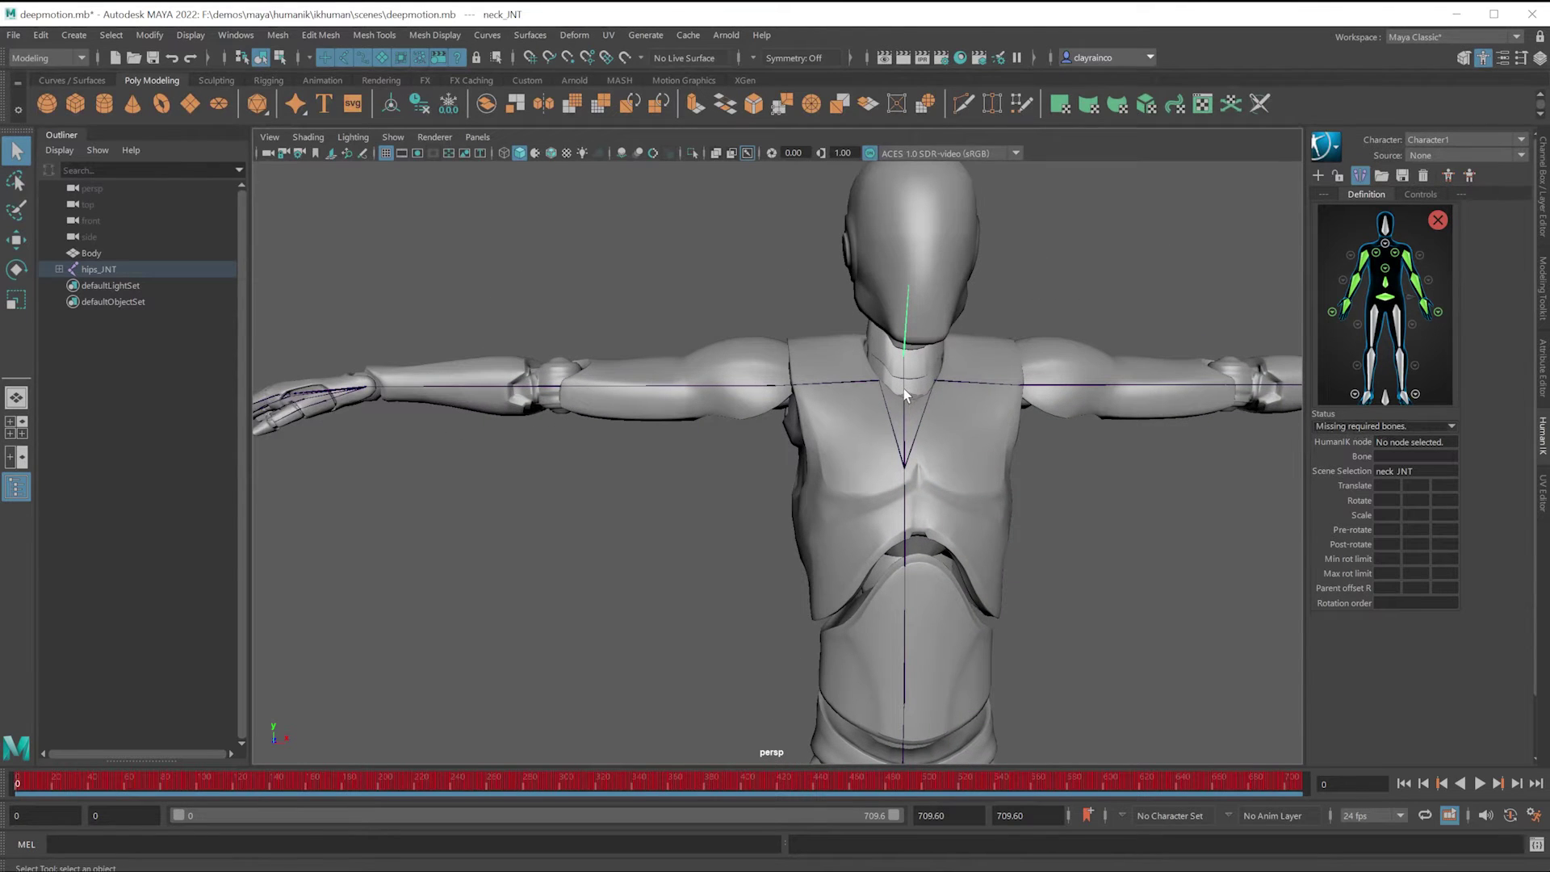
{"action": "left_click", "coordinate": [903, 390]}
{"action": "left_click", "coordinate": [906, 345]}
{"action": "left_click", "coordinate": [909, 284]}
{"action": "scroll", "coordinate": [906, 287], "scroll_direction": "down", "scroll_amount": 2}
{"action": "scroll", "coordinate": [906, 288], "scroll_direction": "up", "scroll_amount": 3}
{"action": "middle_click_drag", "start_coordinate": [905, 294], "coordinate": [944, 374], "text": "alt"}
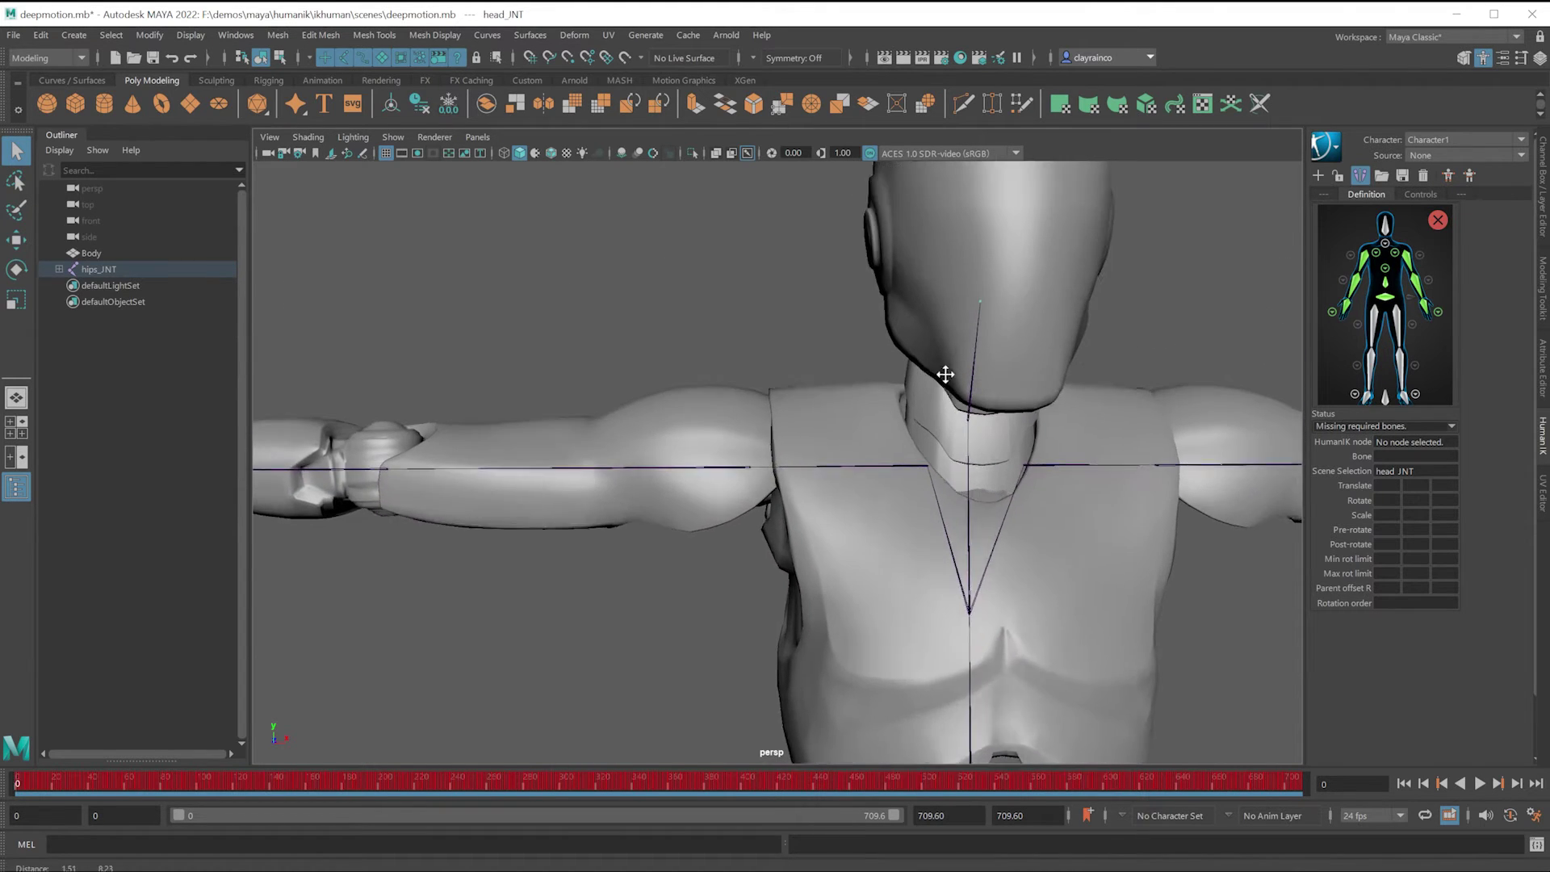
{"action": "scroll", "coordinate": [953, 394], "scroll_direction": "up", "scroll_amount": 4}
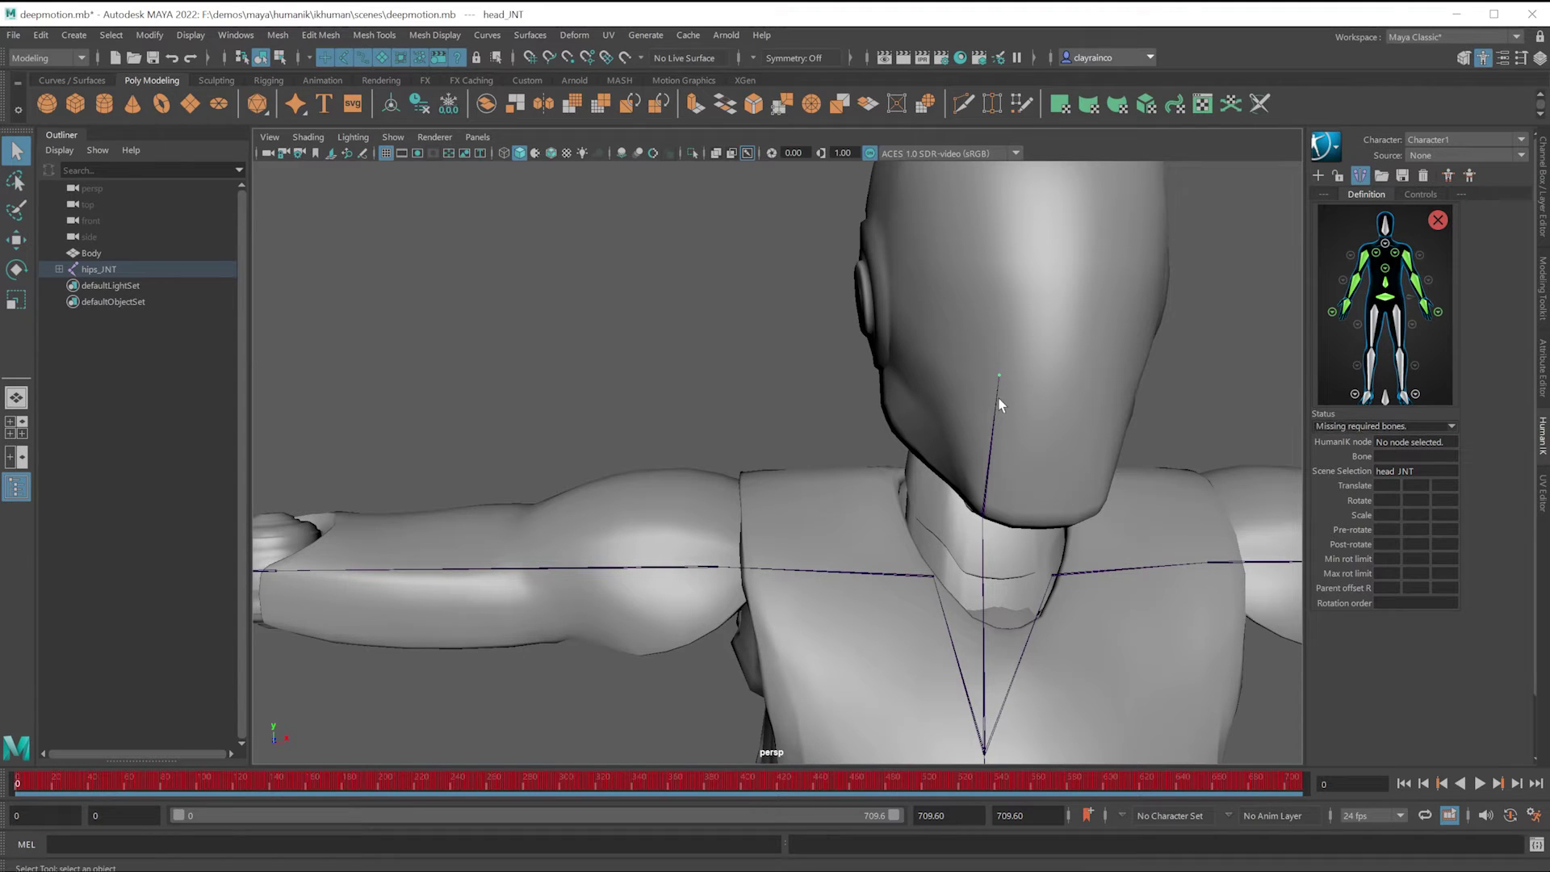
{"action": "left_click", "coordinate": [994, 449]}
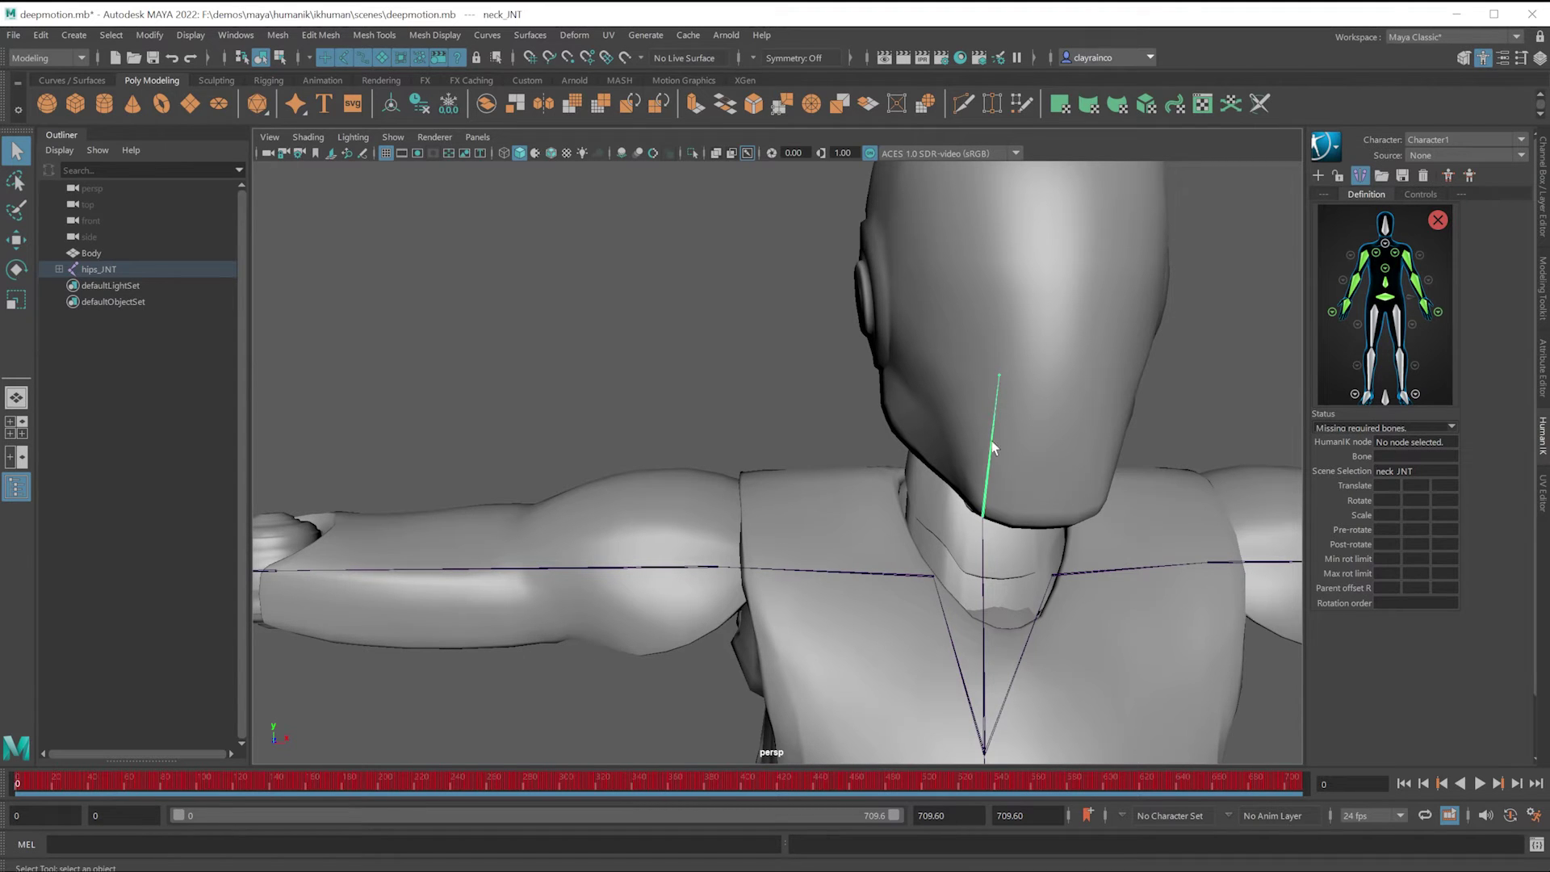
{"action": "left_click", "coordinate": [982, 544]}
Step: Select the neck joint and expand the joint hierarchy under hips_JNT in the Outliner
{"action": "left_click", "coordinate": [985, 508]}
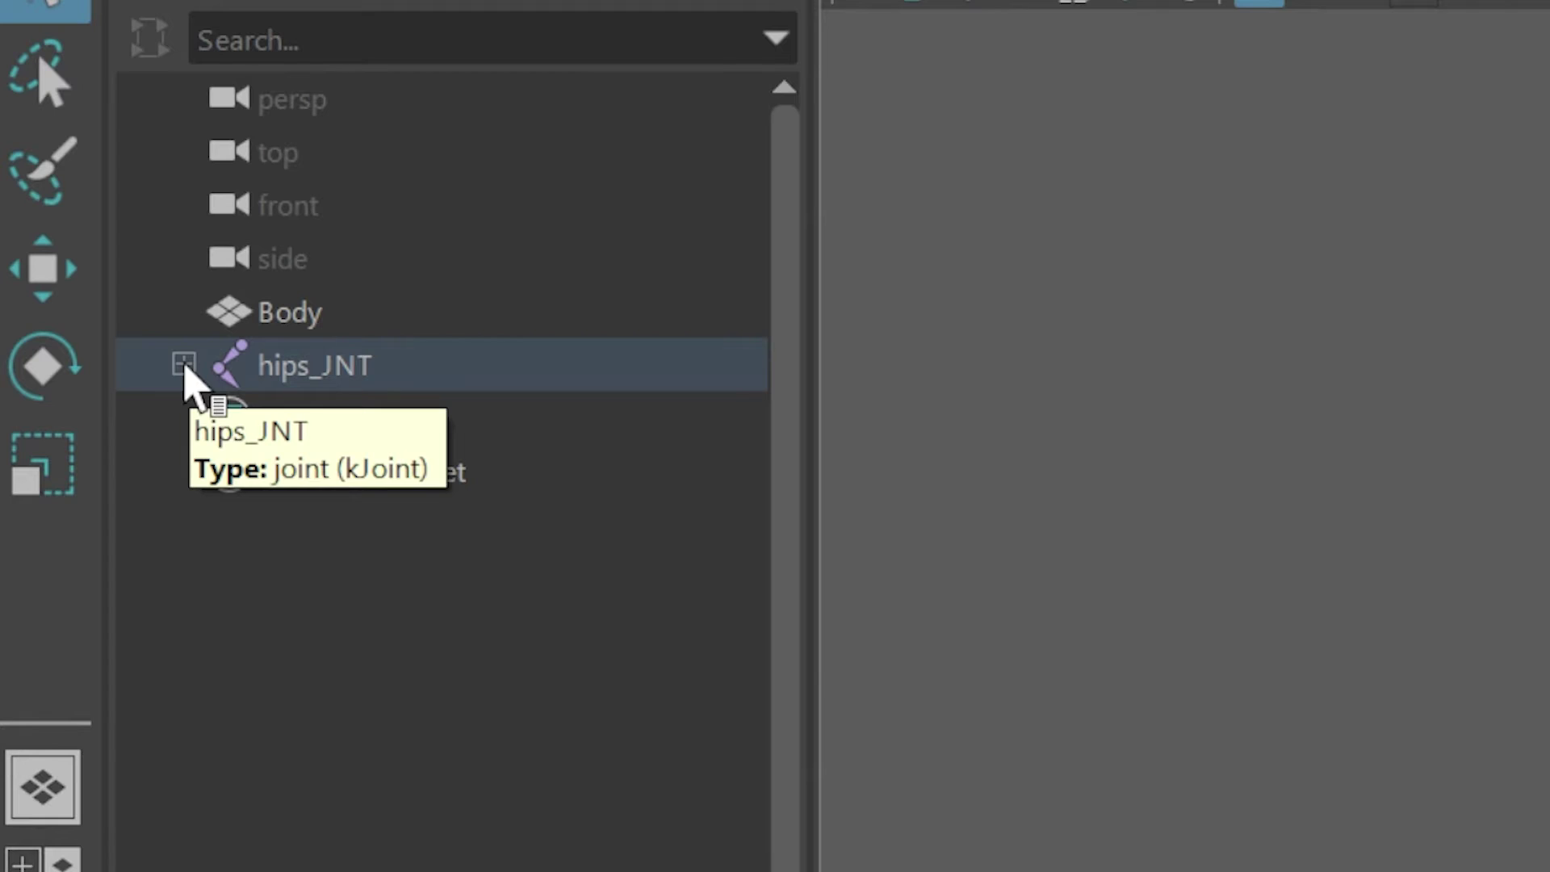
{"action": "left_click", "coordinate": [184, 365], "text": "shift"}
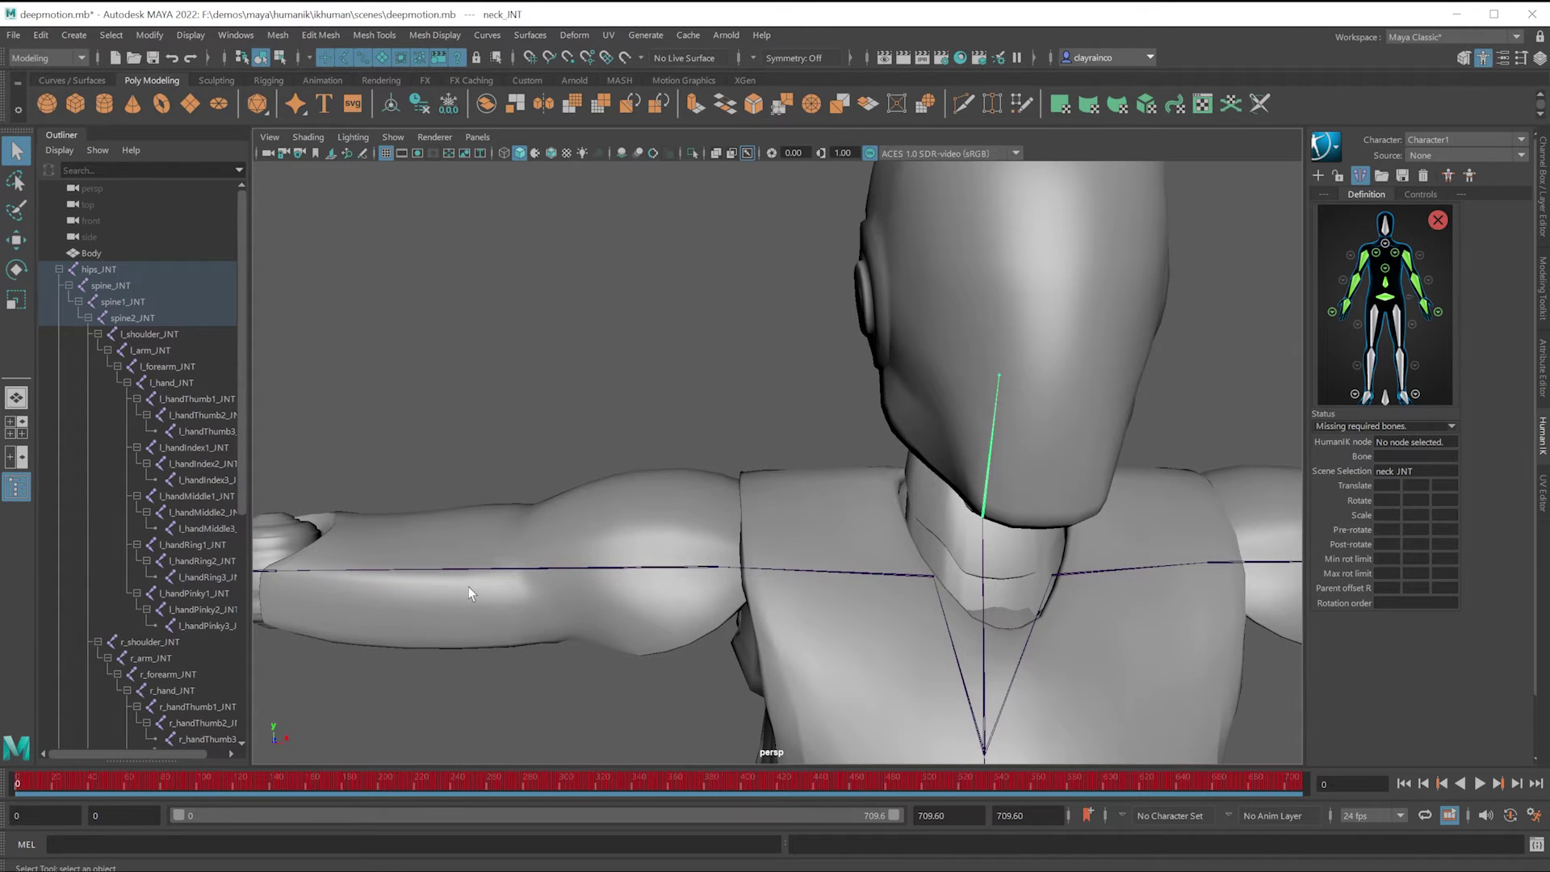
{"action": "scroll", "coordinate": [186, 627], "scroll_direction": "down", "scroll_amount": 8}
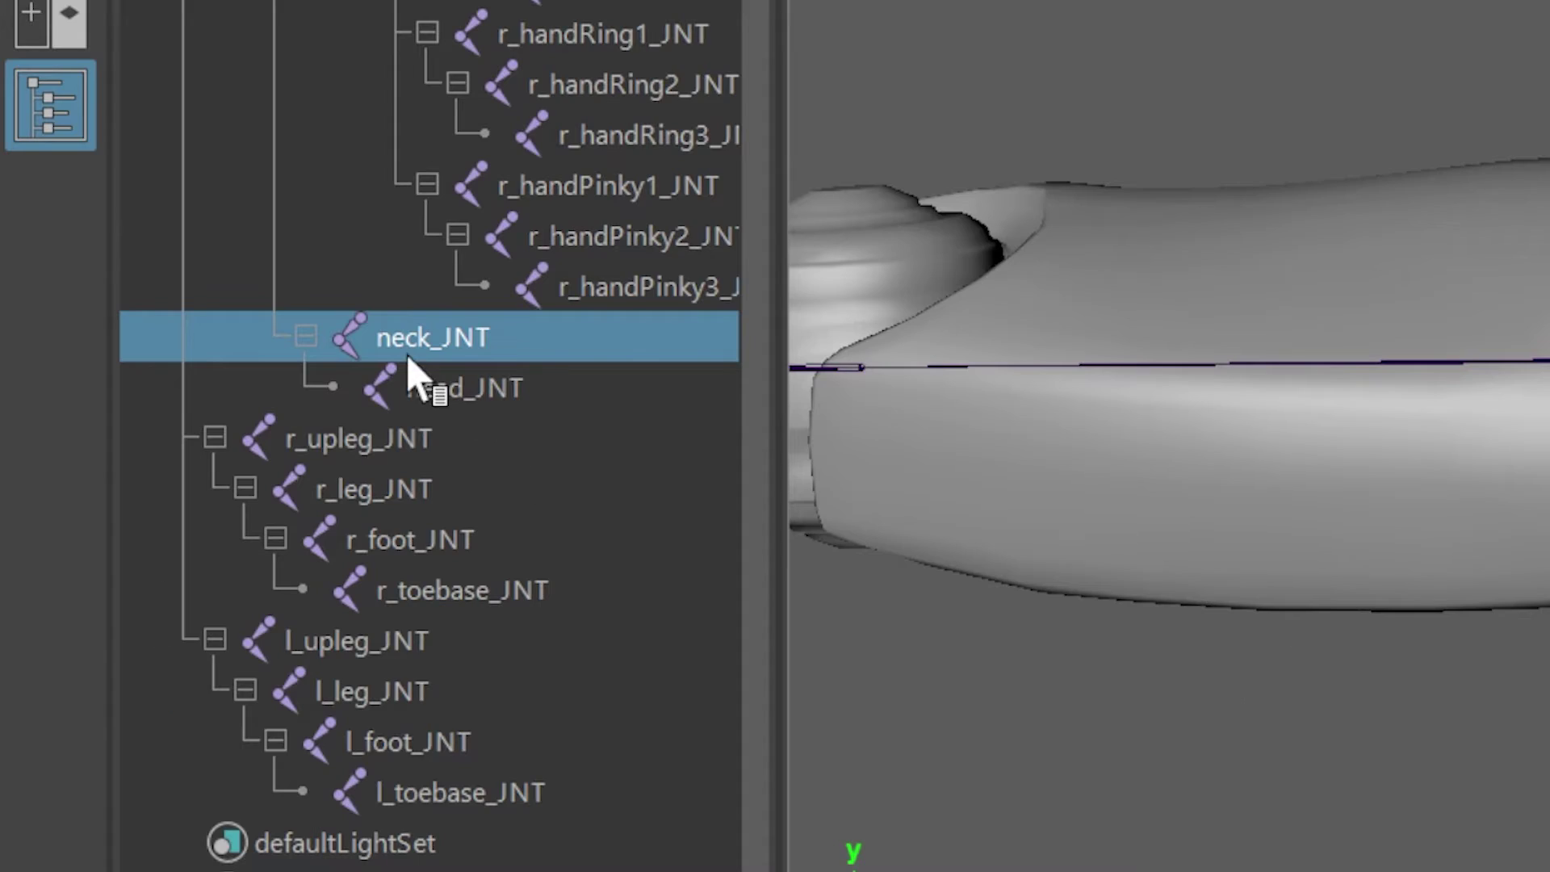
{"action": "middle_click_drag", "start_coordinate": [133, 566], "coordinate": [154, 571]}
{"action": "middle_click_drag", "start_coordinate": [477, 355], "coordinate": [816, 259]}
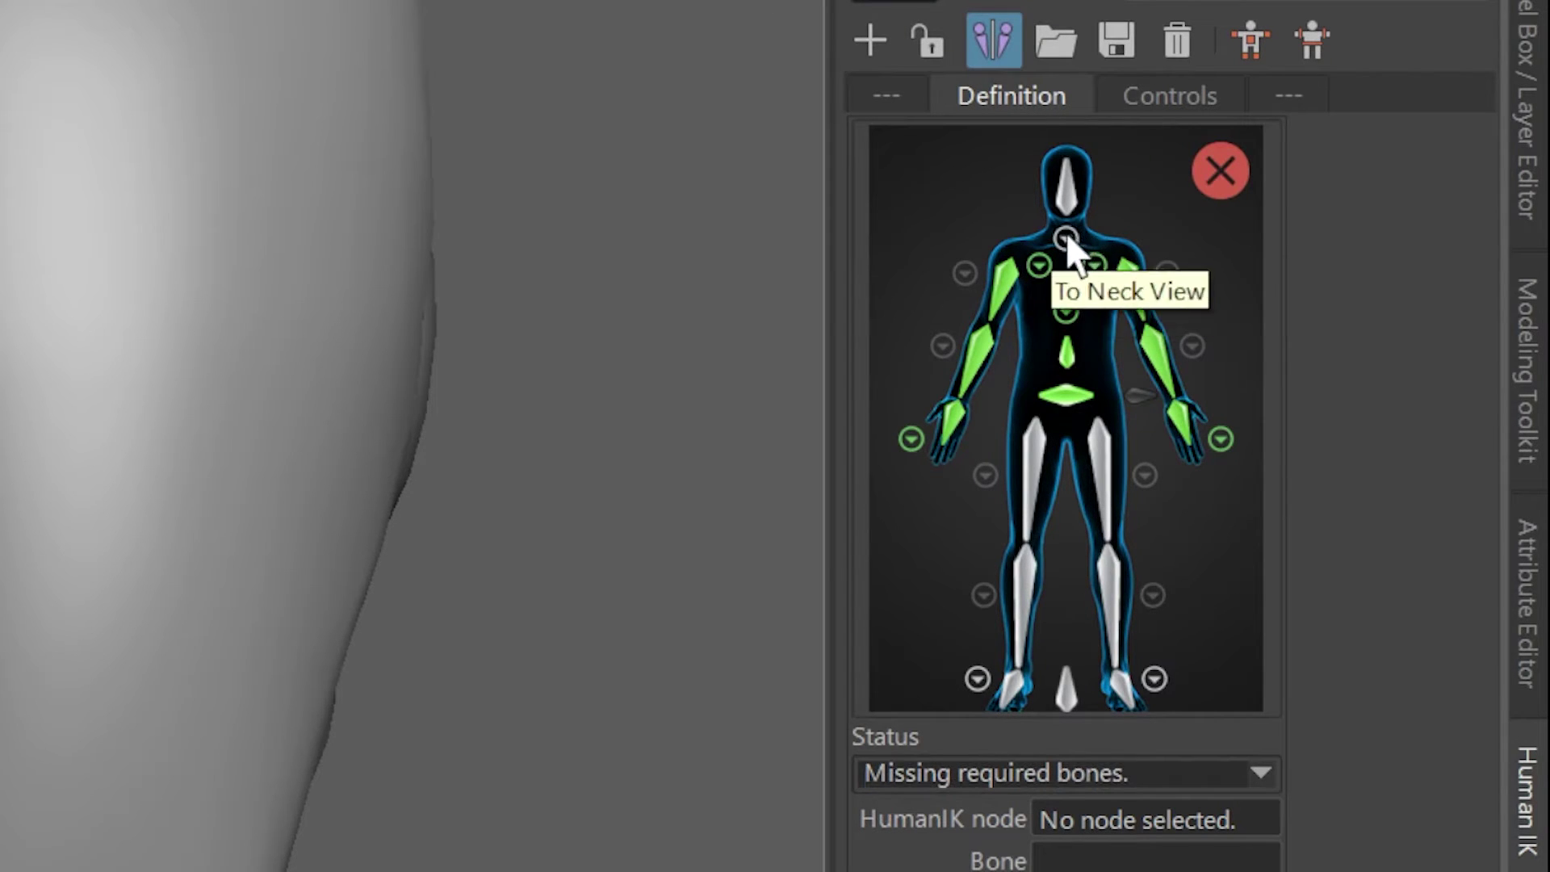
Step: Assign neck_JNT to the Neck slot from the neck close-up, then go back to the full-body view
{"action": "left_click", "coordinate": [1066, 239]}
{"action": "right_click", "coordinate": [1059, 661]}
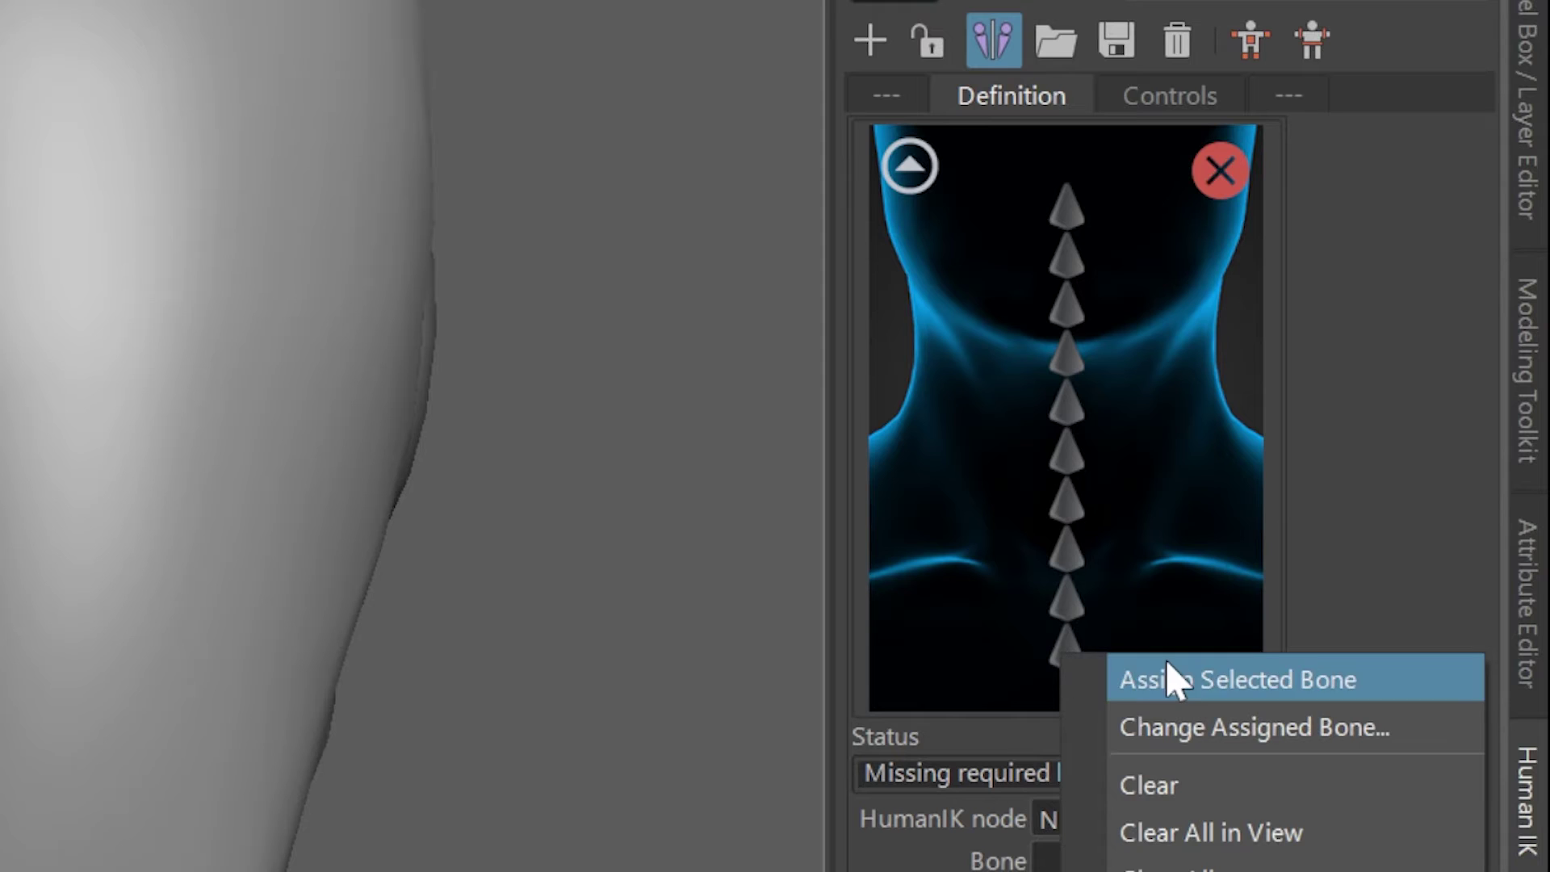
{"action": "left_click", "coordinate": [1168, 664]}
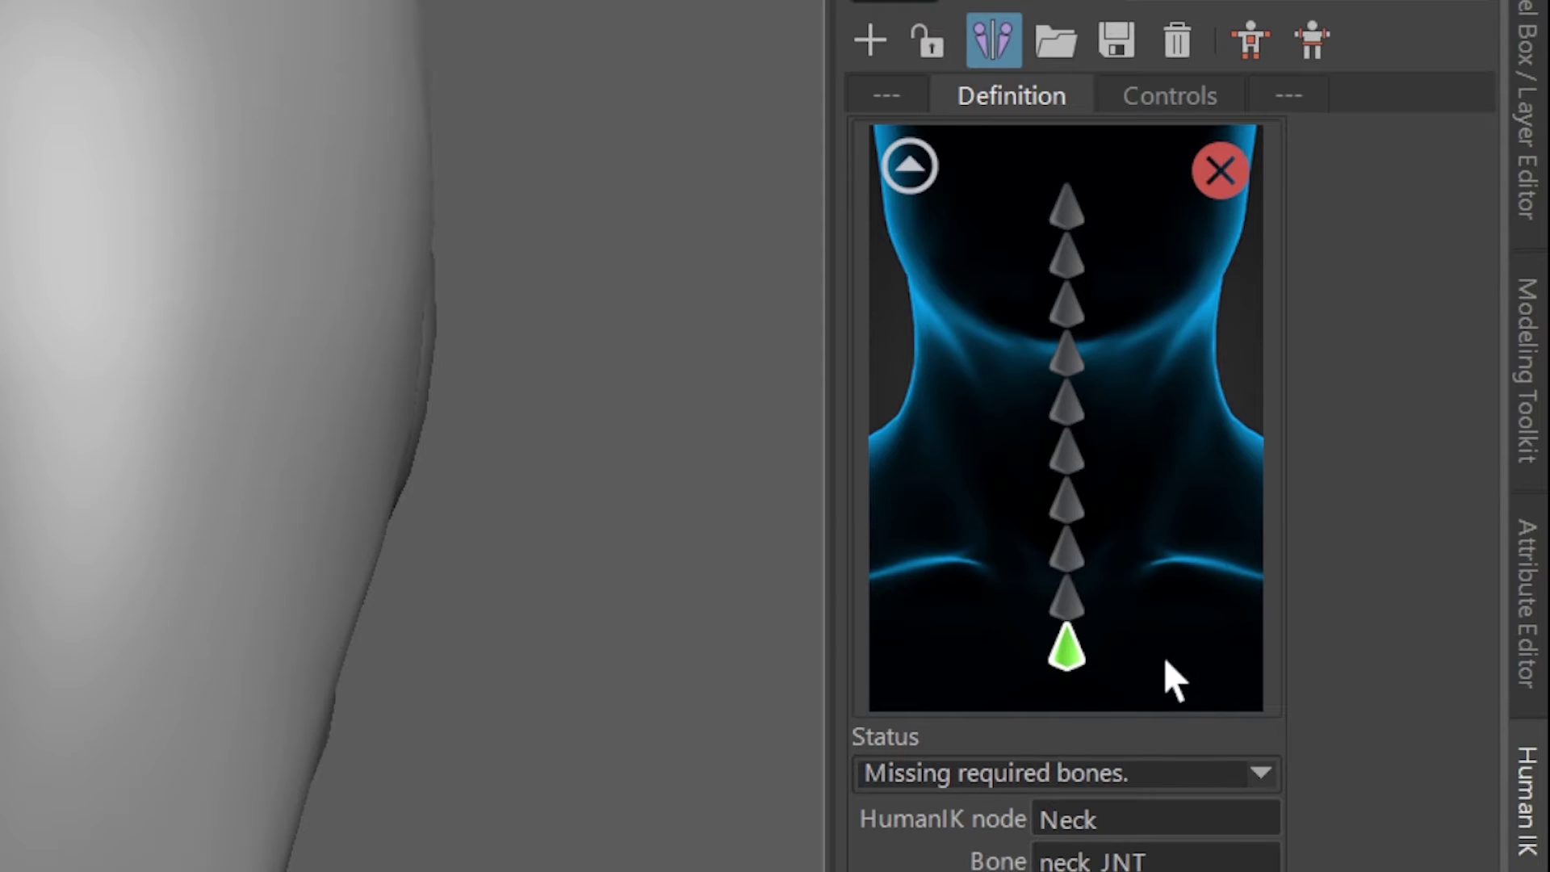
{"action": "left_click", "coordinate": [913, 174]}
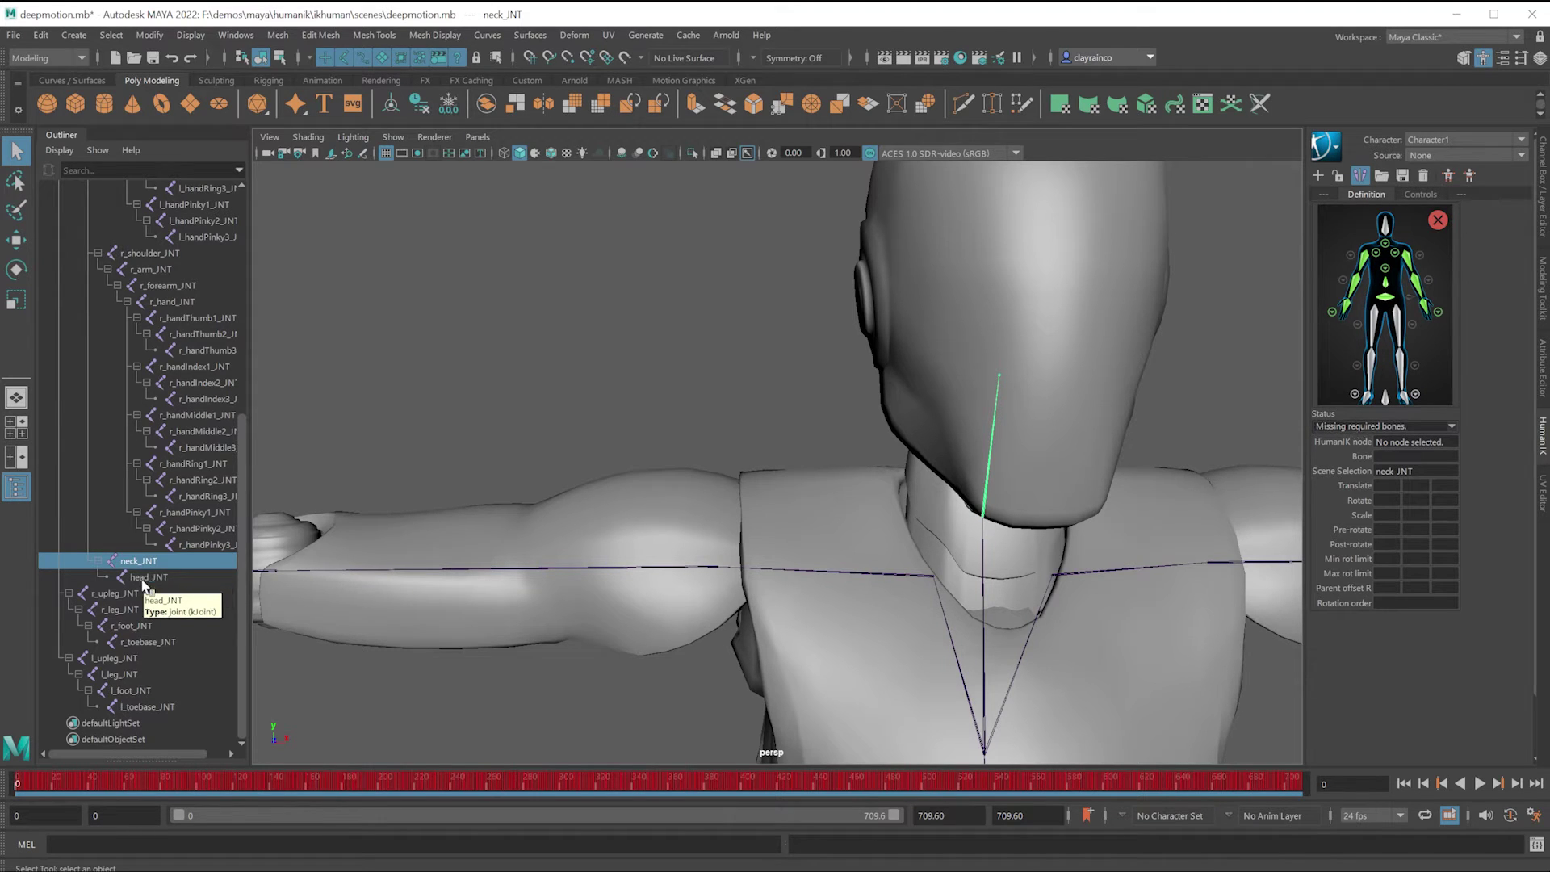
Step: Assign head_JNT to the Head slot
{"action": "left_click", "coordinate": [143, 580]}
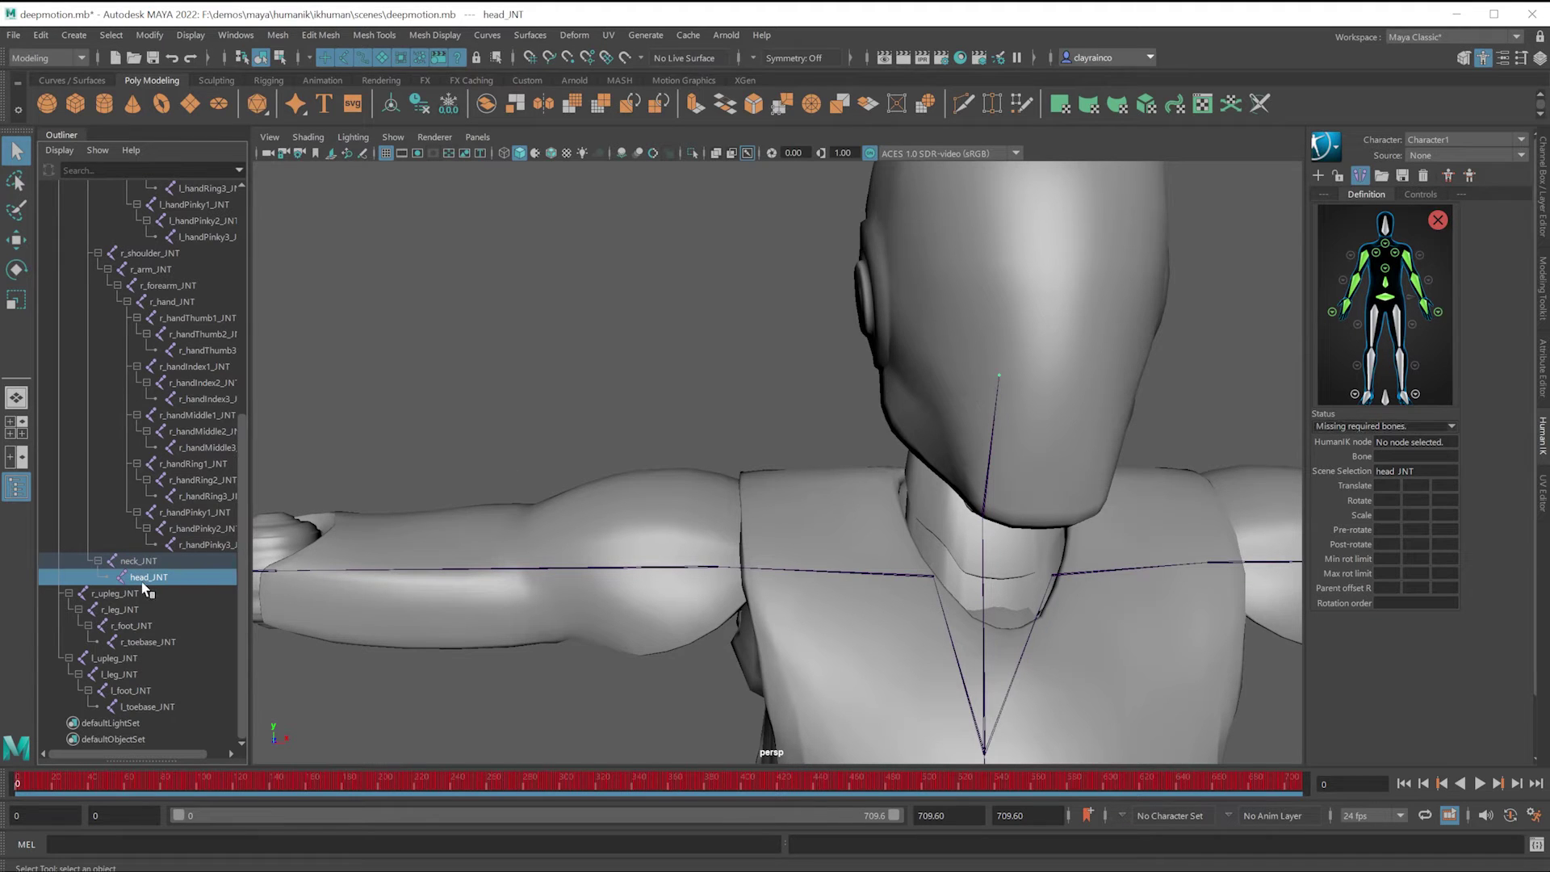
{"action": "right_click", "coordinate": [1406, 230]}
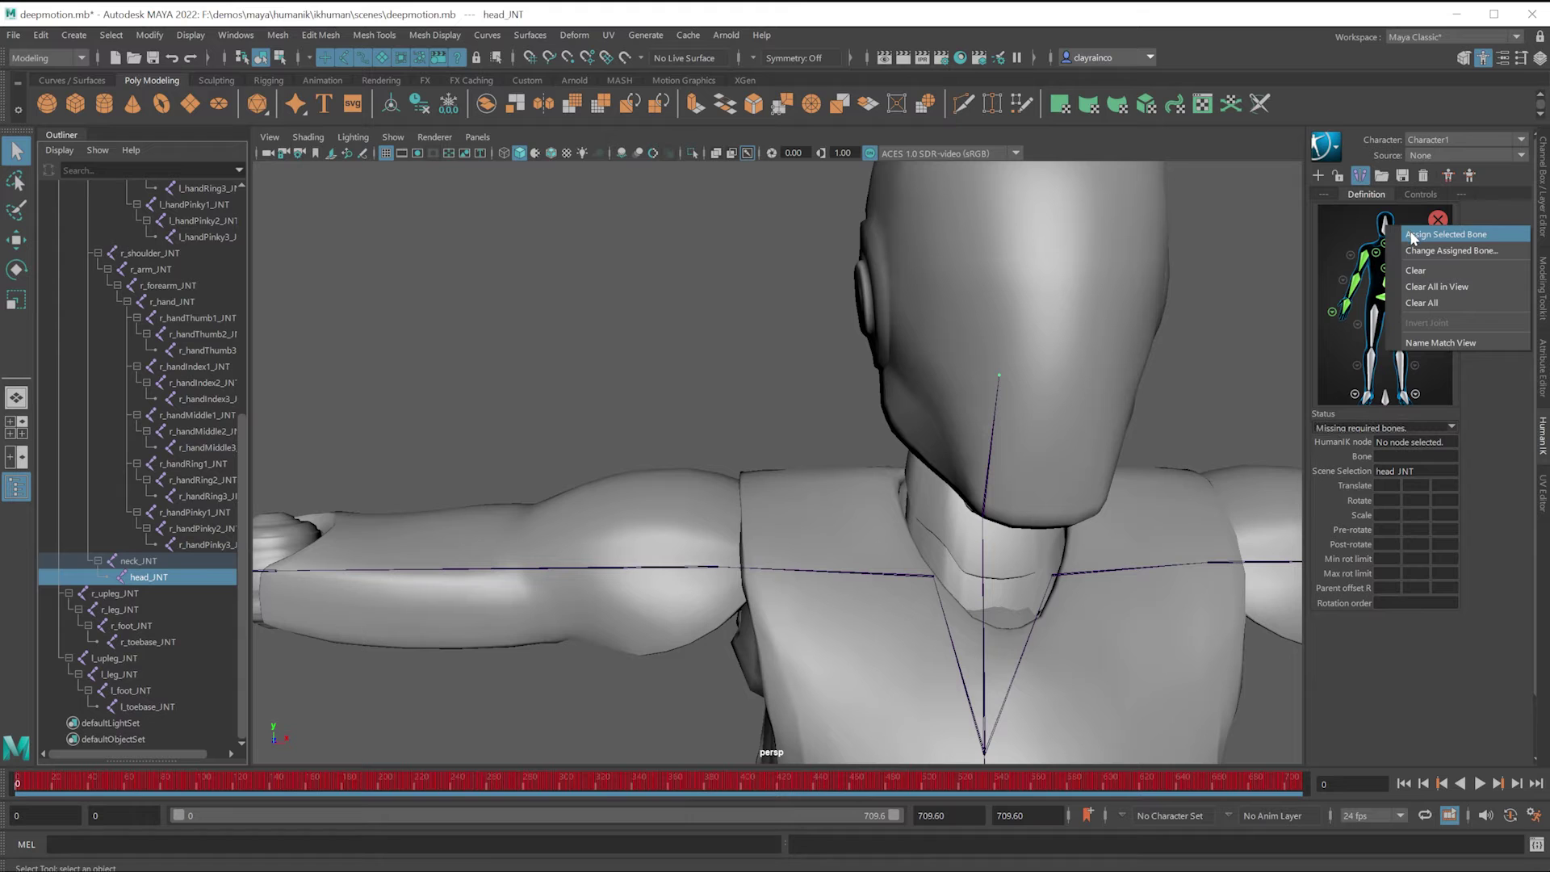
{"action": "left_click", "coordinate": [1445, 235]}
Step: Map l_upleg_JNT to LeftUpLeg and l_leg_JNT to LeftLeg
{"action": "scroll", "coordinate": [1011, 602], "scroll_direction": "down", "scroll_amount": 4}
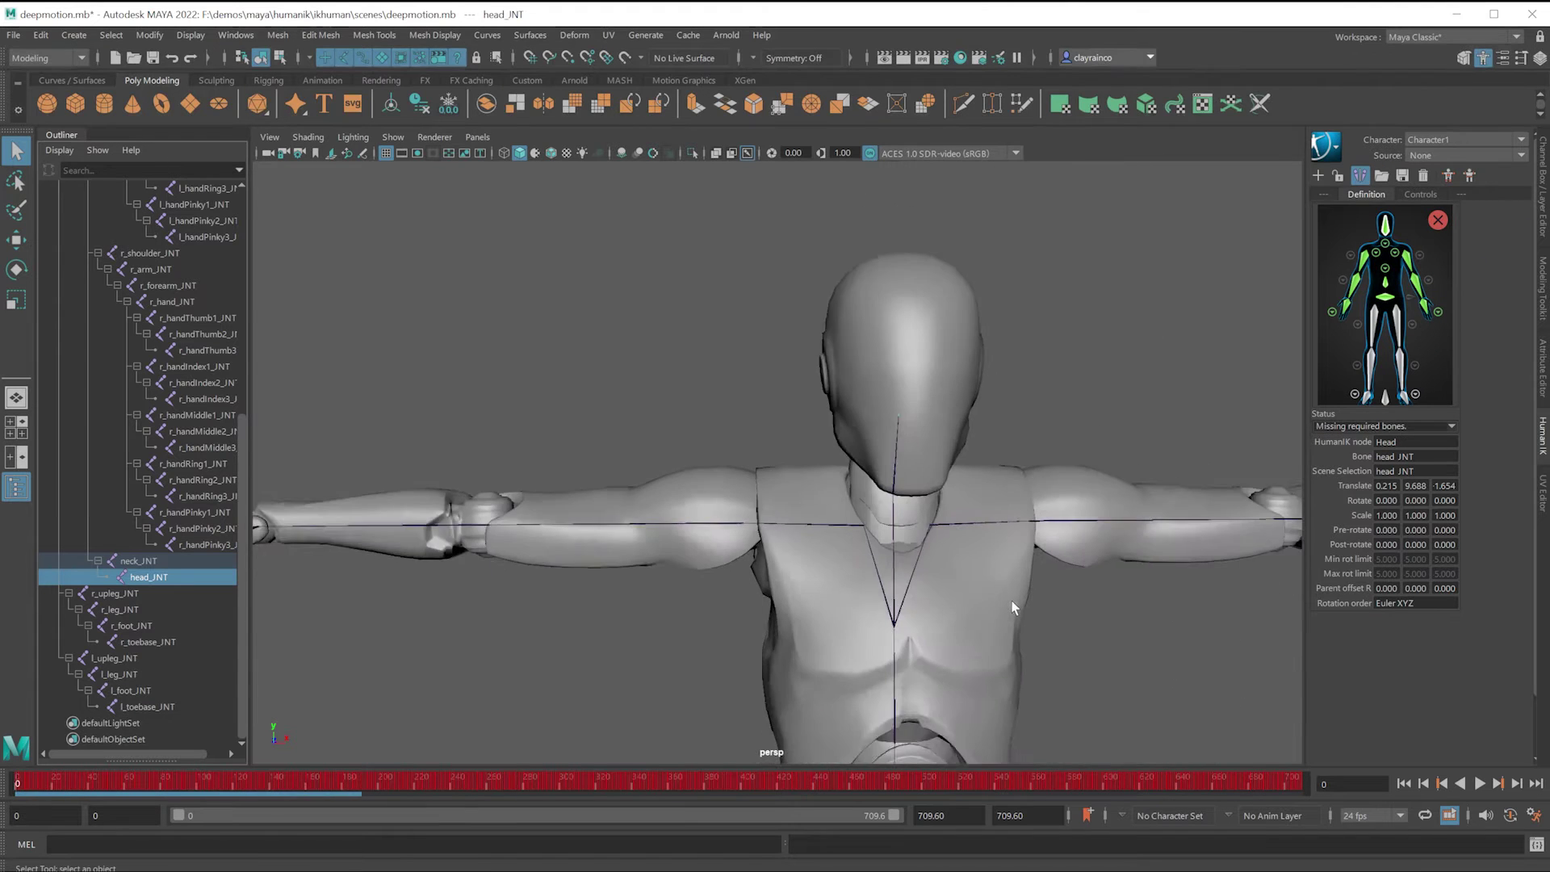
{"action": "scroll", "coordinate": [980, 460], "scroll_direction": "down", "scroll_amount": 2}
{"action": "middle_click_drag", "start_coordinate": [979, 461], "coordinate": [979, 495], "text": "alt"}
{"action": "scroll", "coordinate": [979, 525], "scroll_direction": "down", "scroll_amount": 3}
{"action": "scroll", "coordinate": [969, 436], "scroll_direction": "up", "scroll_amount": 5}
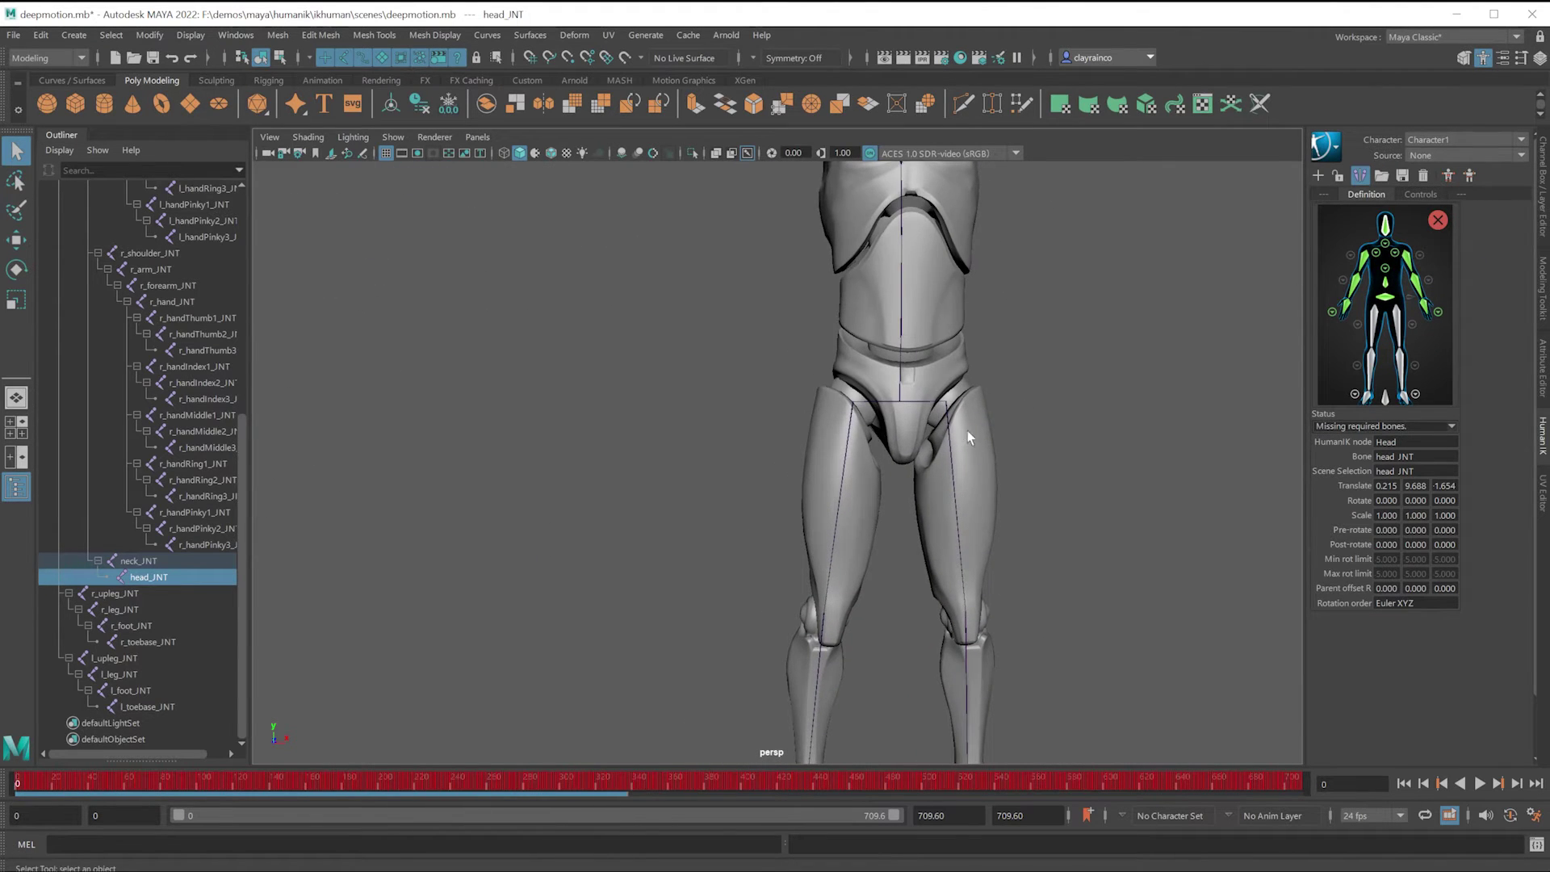
{"action": "left_click", "coordinate": [950, 452]}
{"action": "right_click", "coordinate": [1358, 324]}
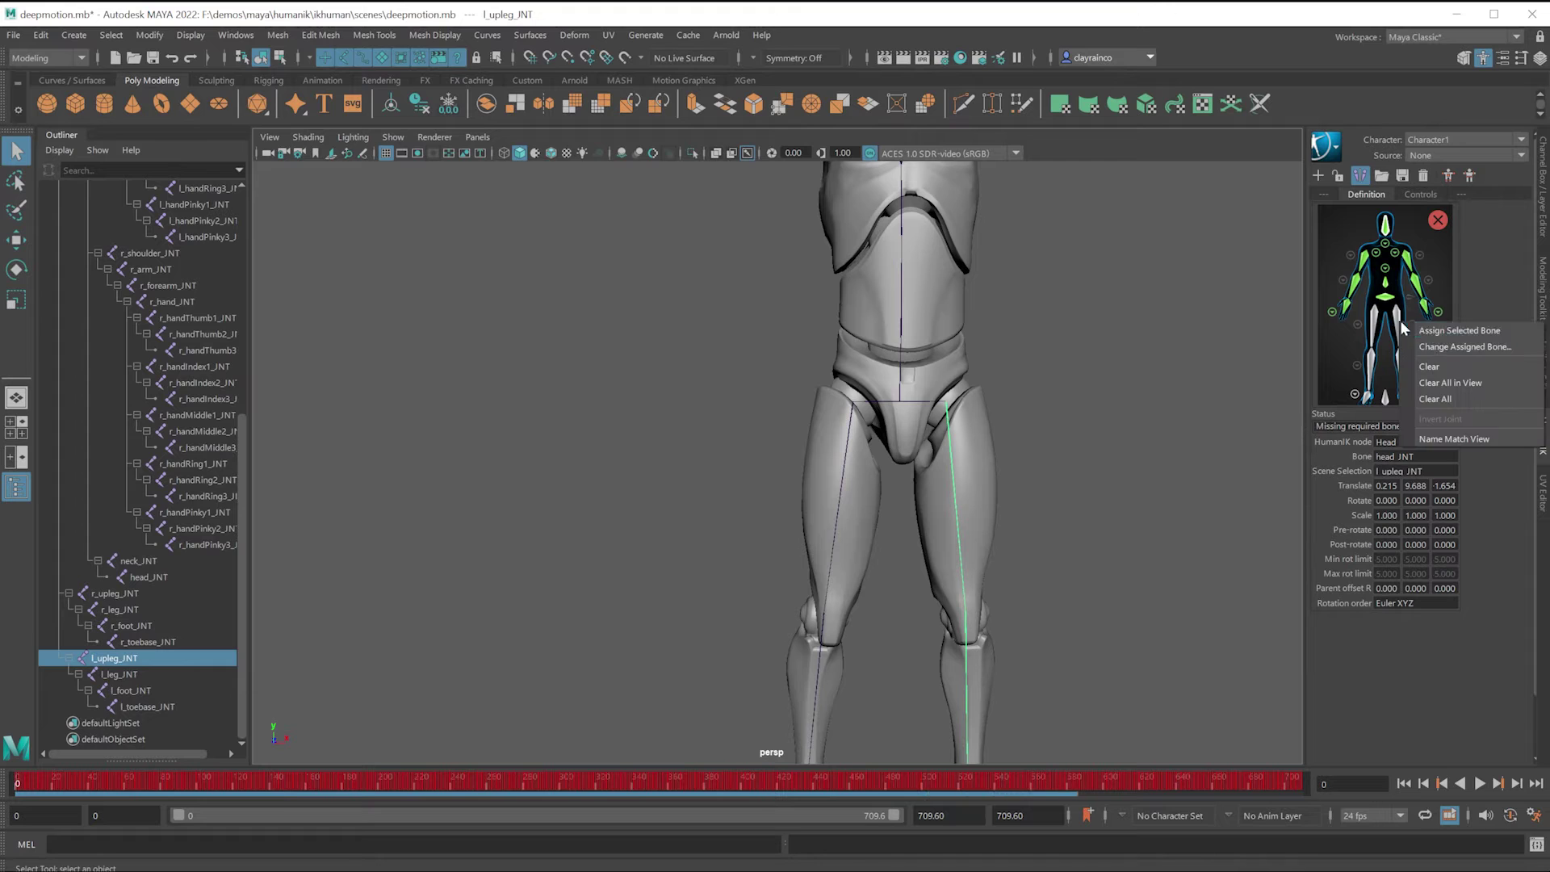
{"action": "left_click", "coordinate": [1395, 331]}
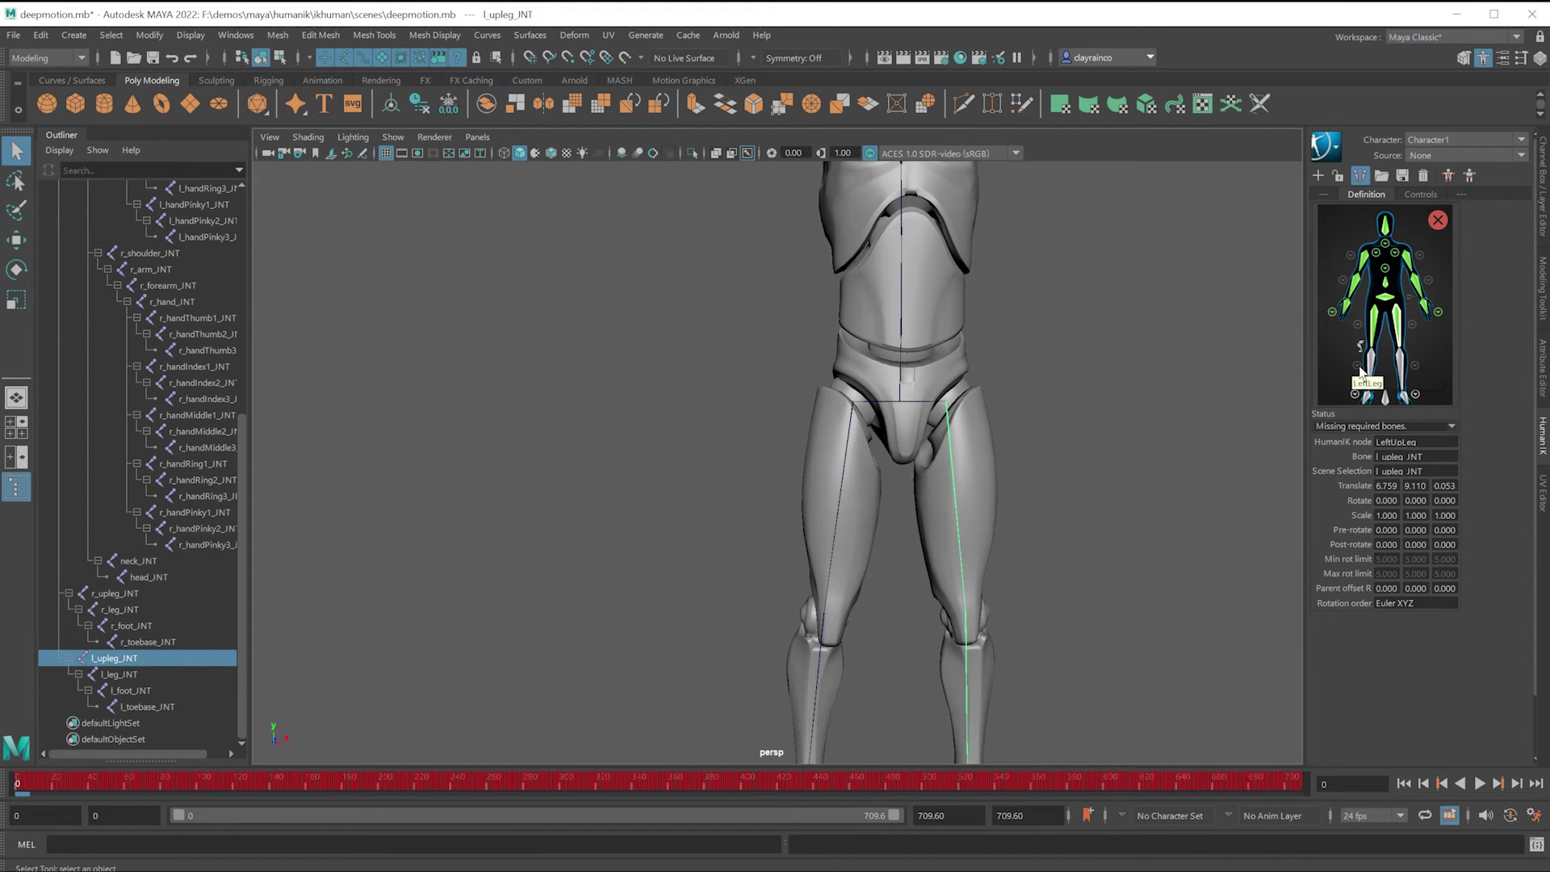
{"action": "left_click", "coordinate": [968, 672]}
{"action": "middle_click_drag", "start_coordinate": [993, 668], "coordinate": [1204, 436], "text": "alt"}
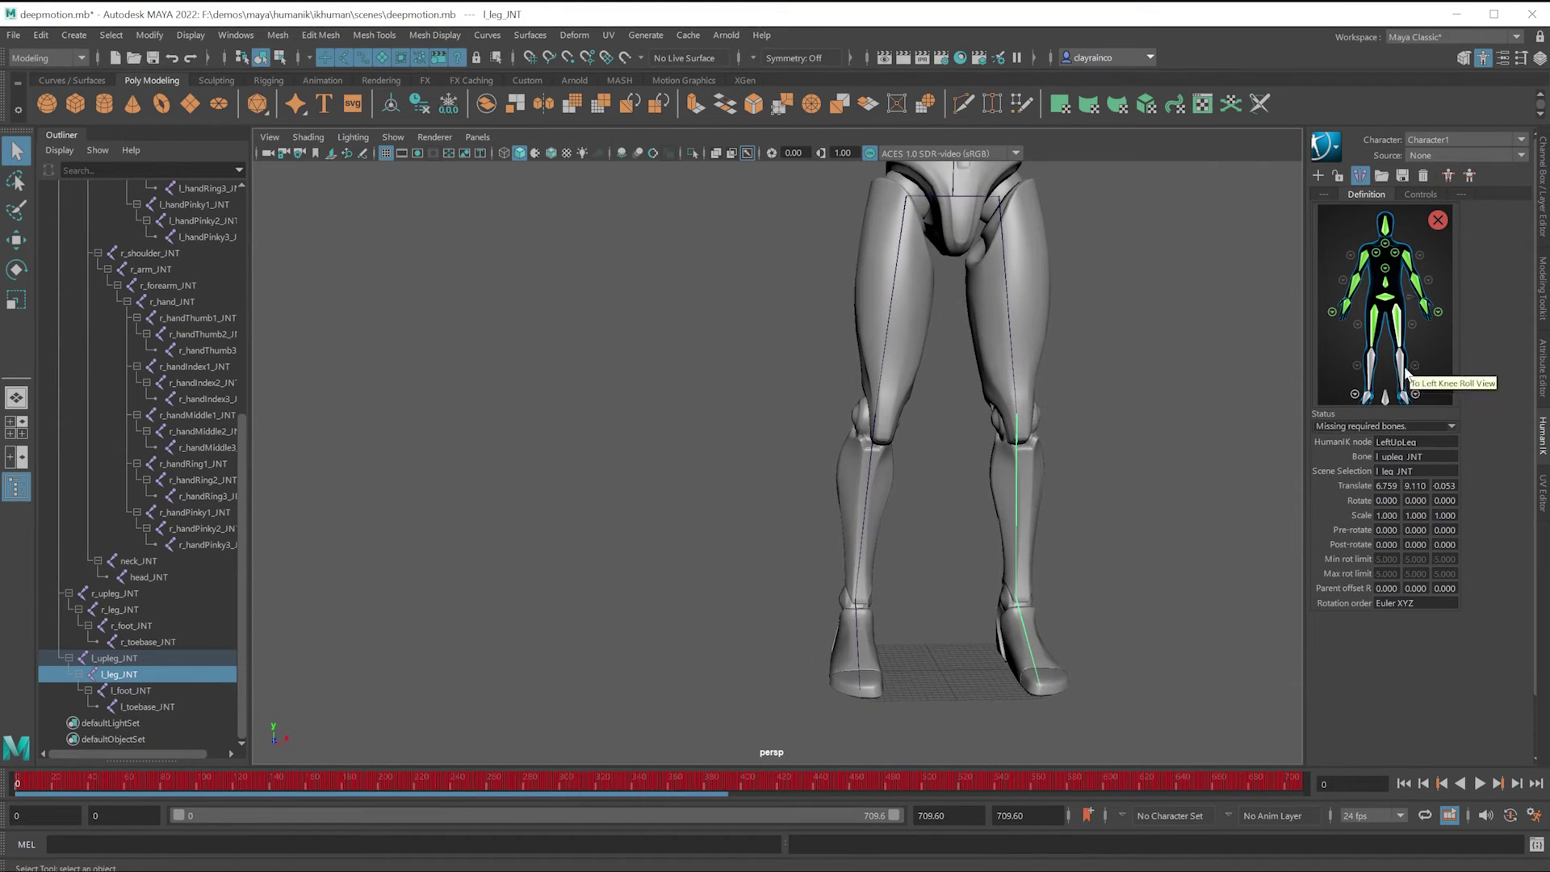
{"action": "right_click", "coordinate": [1416, 365]}
{"action": "left_click", "coordinate": [1454, 374]}
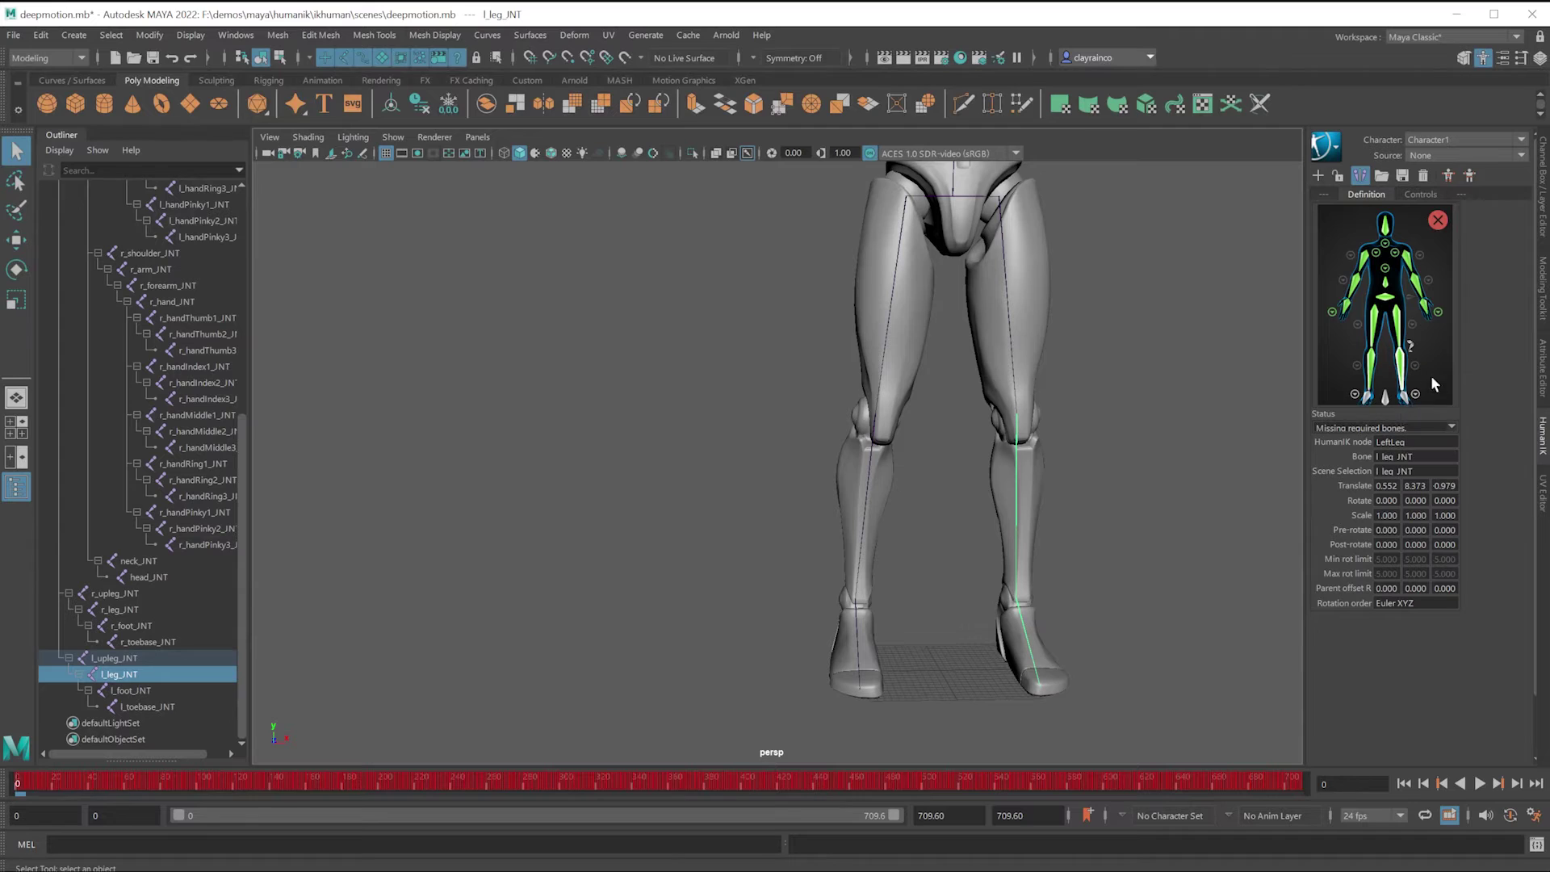
Step: Map l_foot_JNT to LeftFoot so the characterization becomes valid
{"action": "left_click", "coordinate": [1024, 642]}
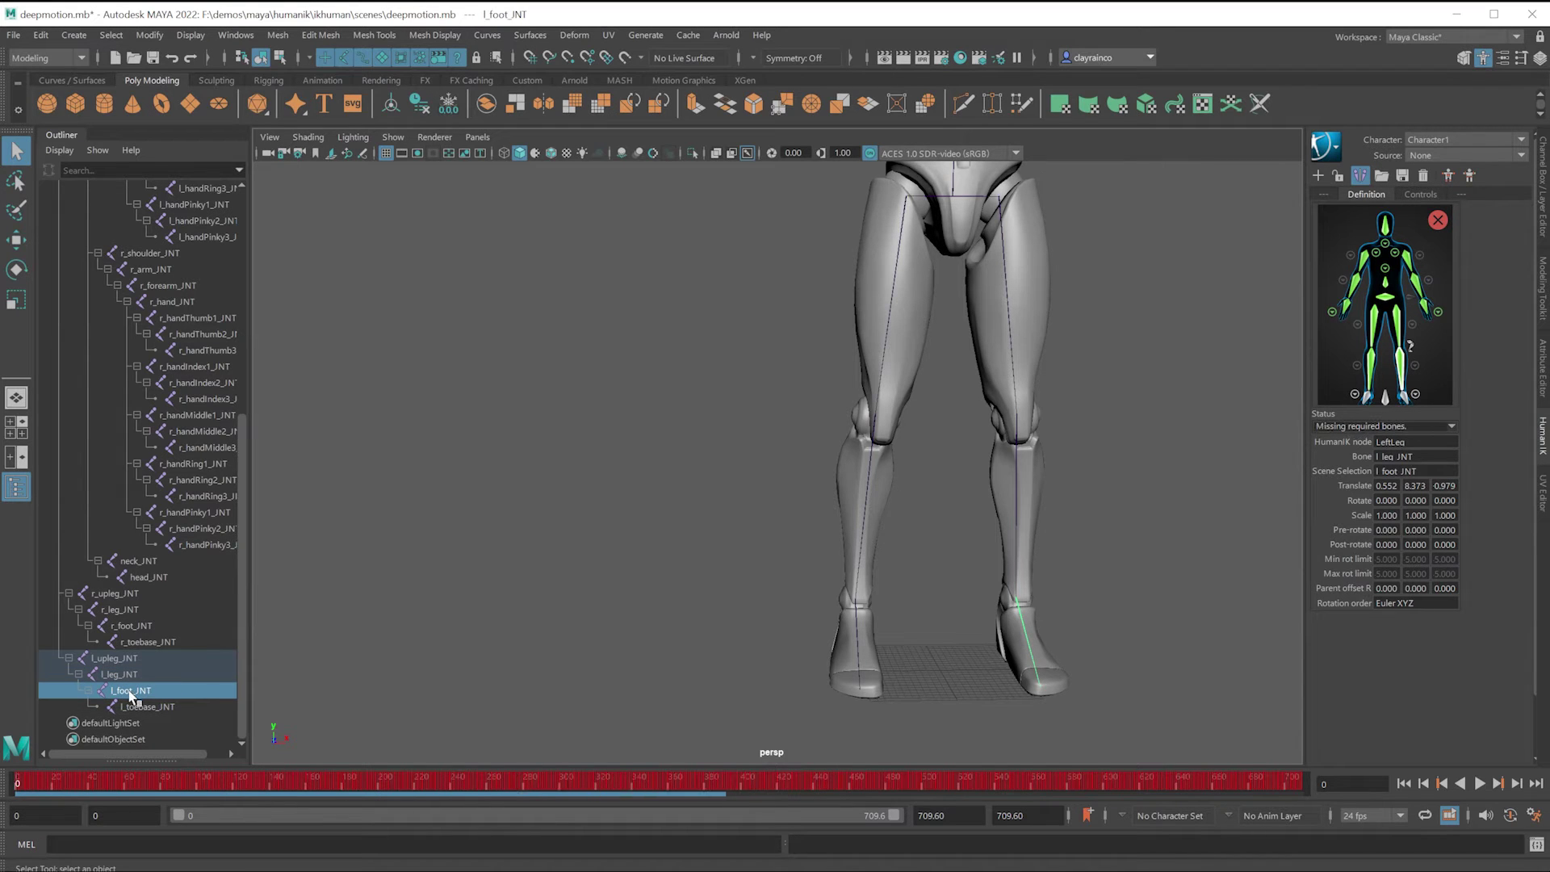
{"action": "right_click", "coordinate": [1402, 406]}
{"action": "left_click", "coordinate": [1449, 414]}
{"action": "left_click_drag", "start_coordinate": [1068, 627], "coordinate": [1018, 636], "text": "alt"}
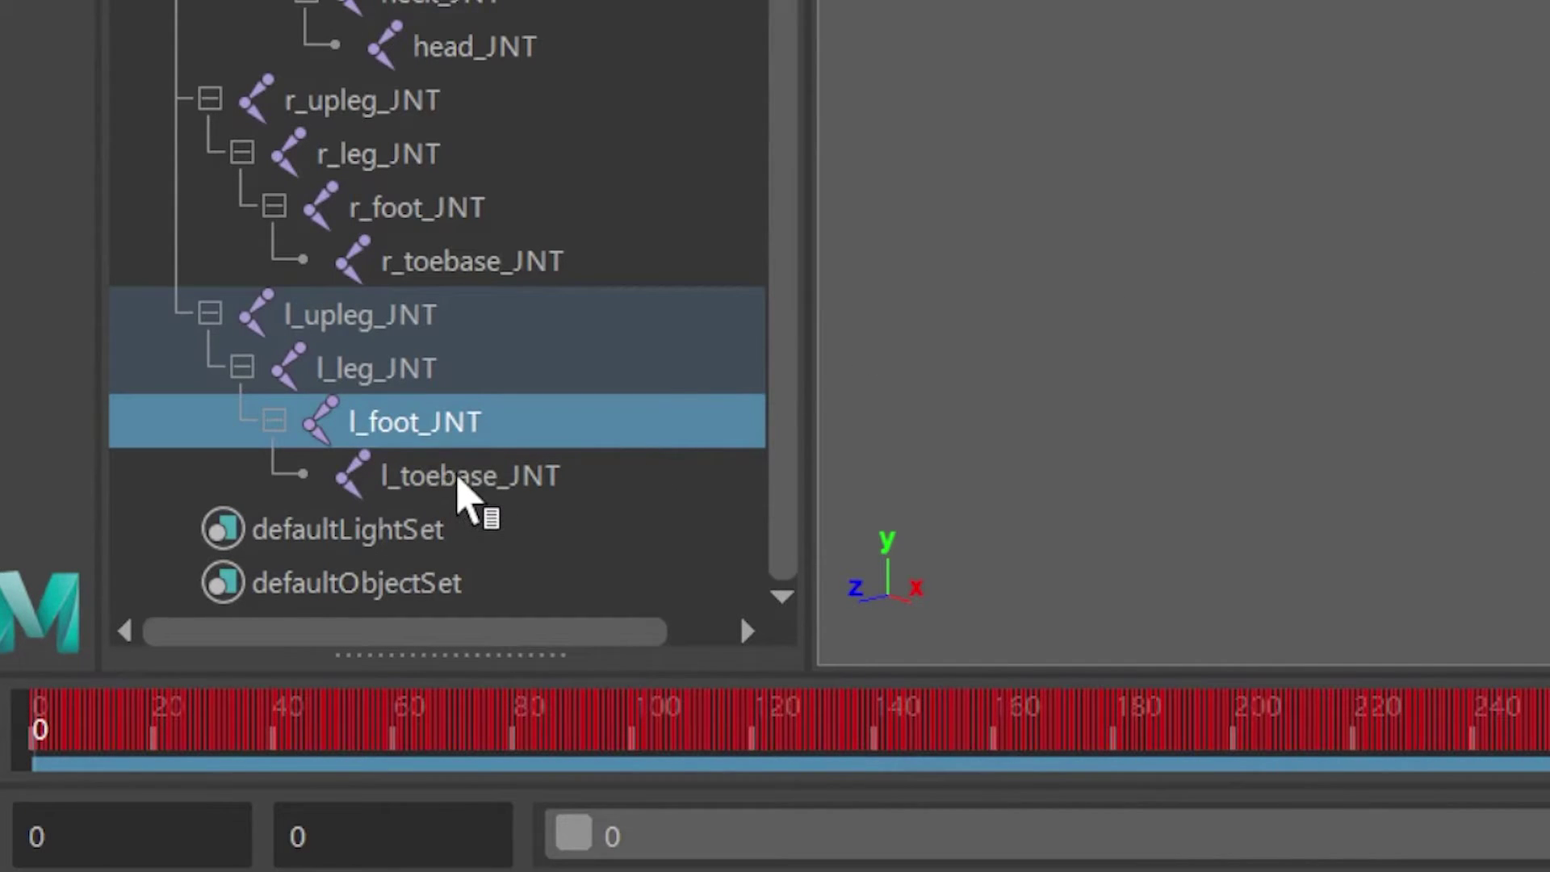
{"action": "left_click", "coordinate": [459, 480]}
Step: Assign l_toebase_JNT to LeftToeBase from the left-foot view, return to full body, and save the scene
{"action": "scroll", "coordinate": [866, 643], "scroll_direction": "up", "scroll_amount": 10}
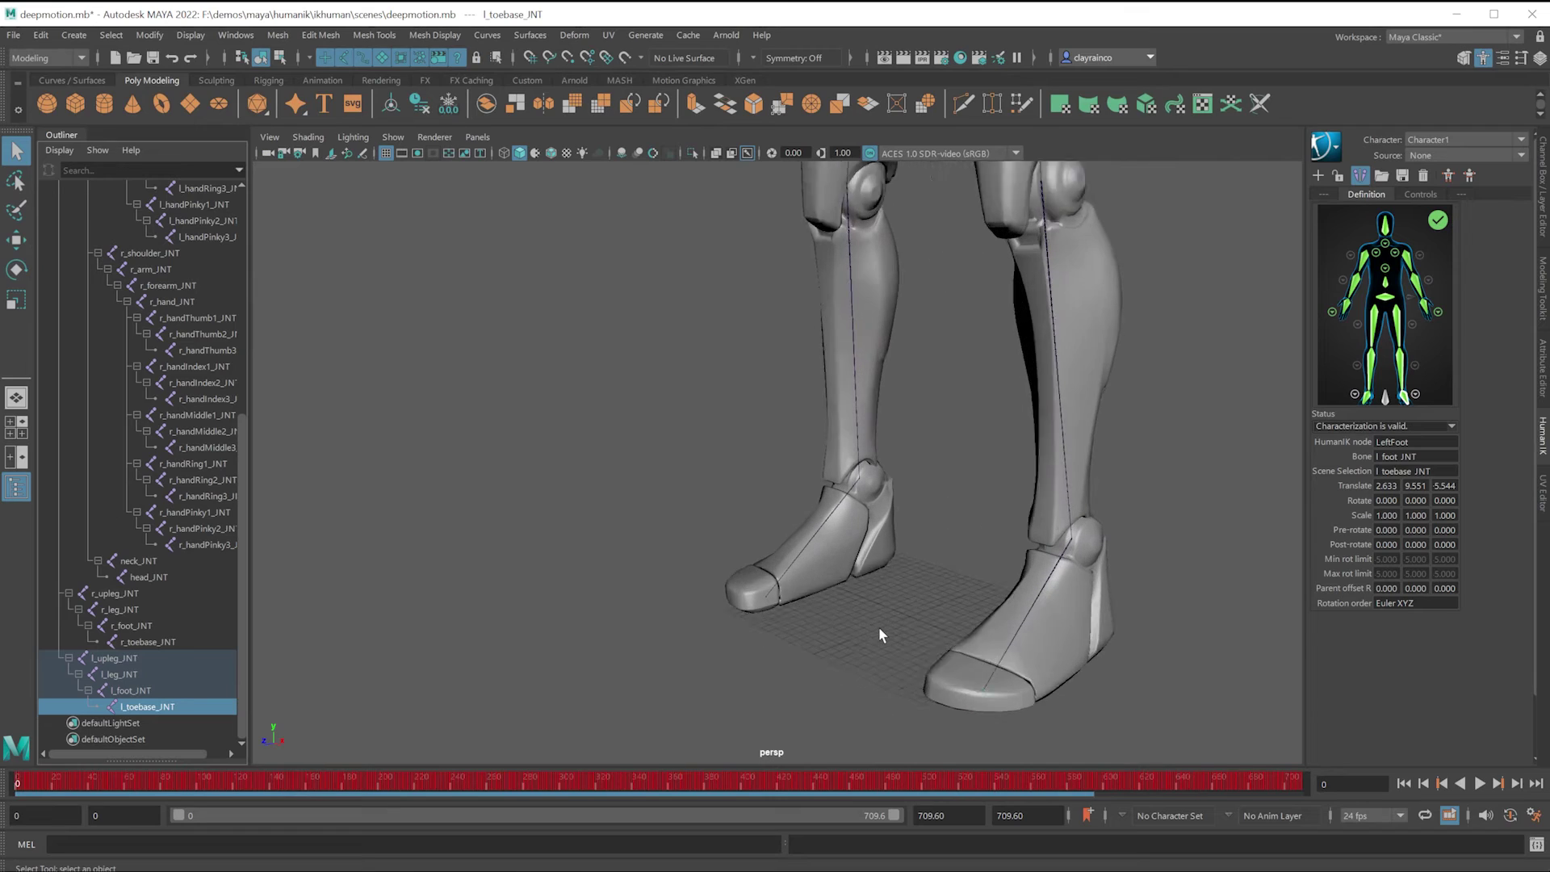
{"action": "scroll", "coordinate": [1047, 398], "scroll_direction": "up", "scroll_amount": 2}
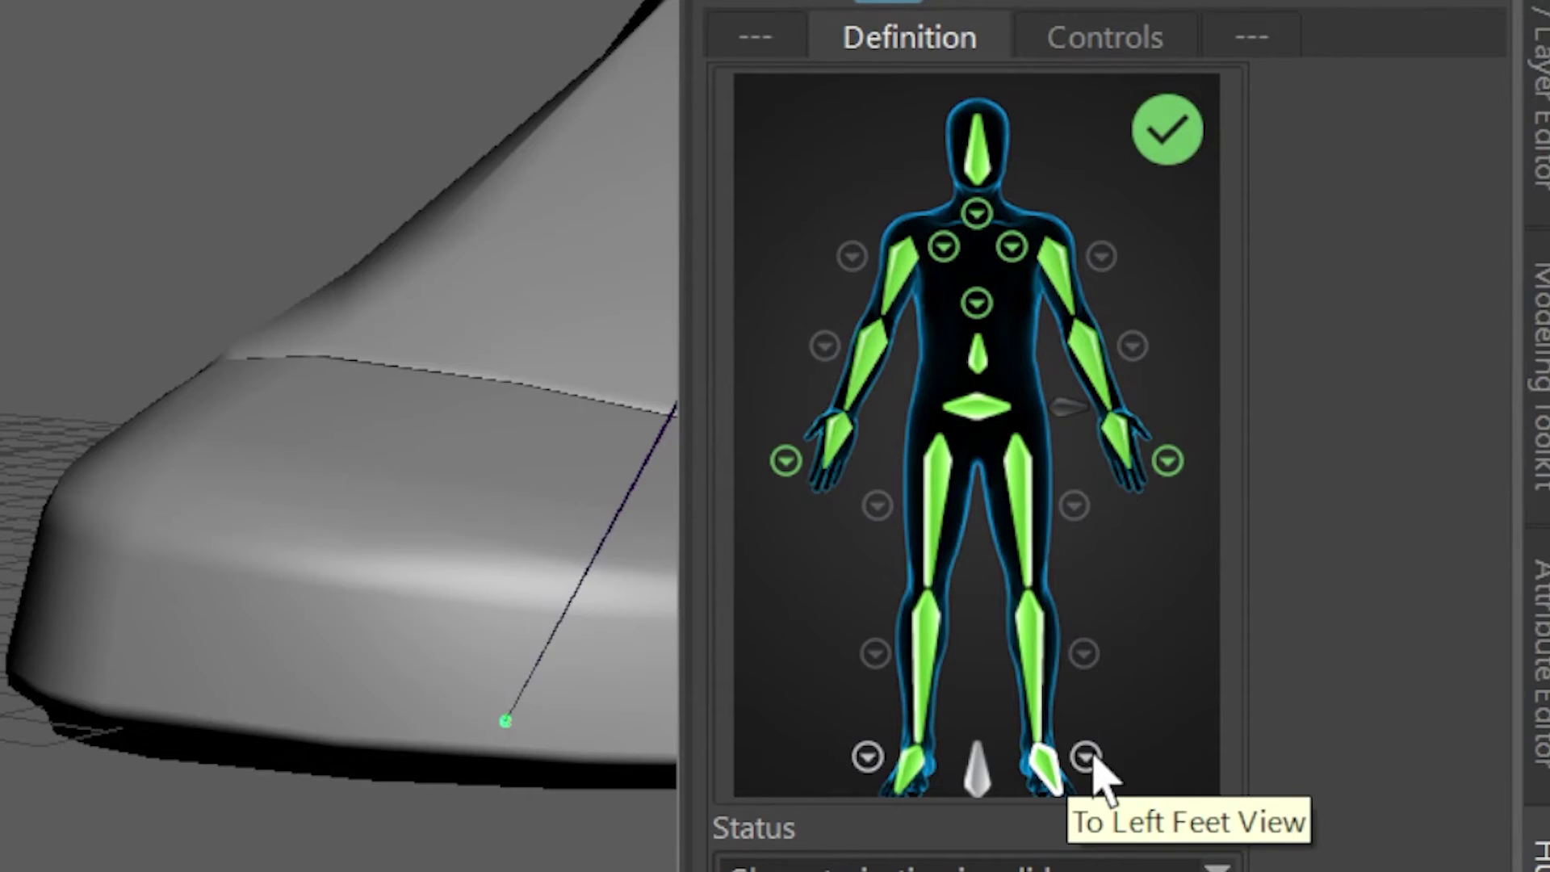
{"action": "left_click", "coordinate": [1090, 759]}
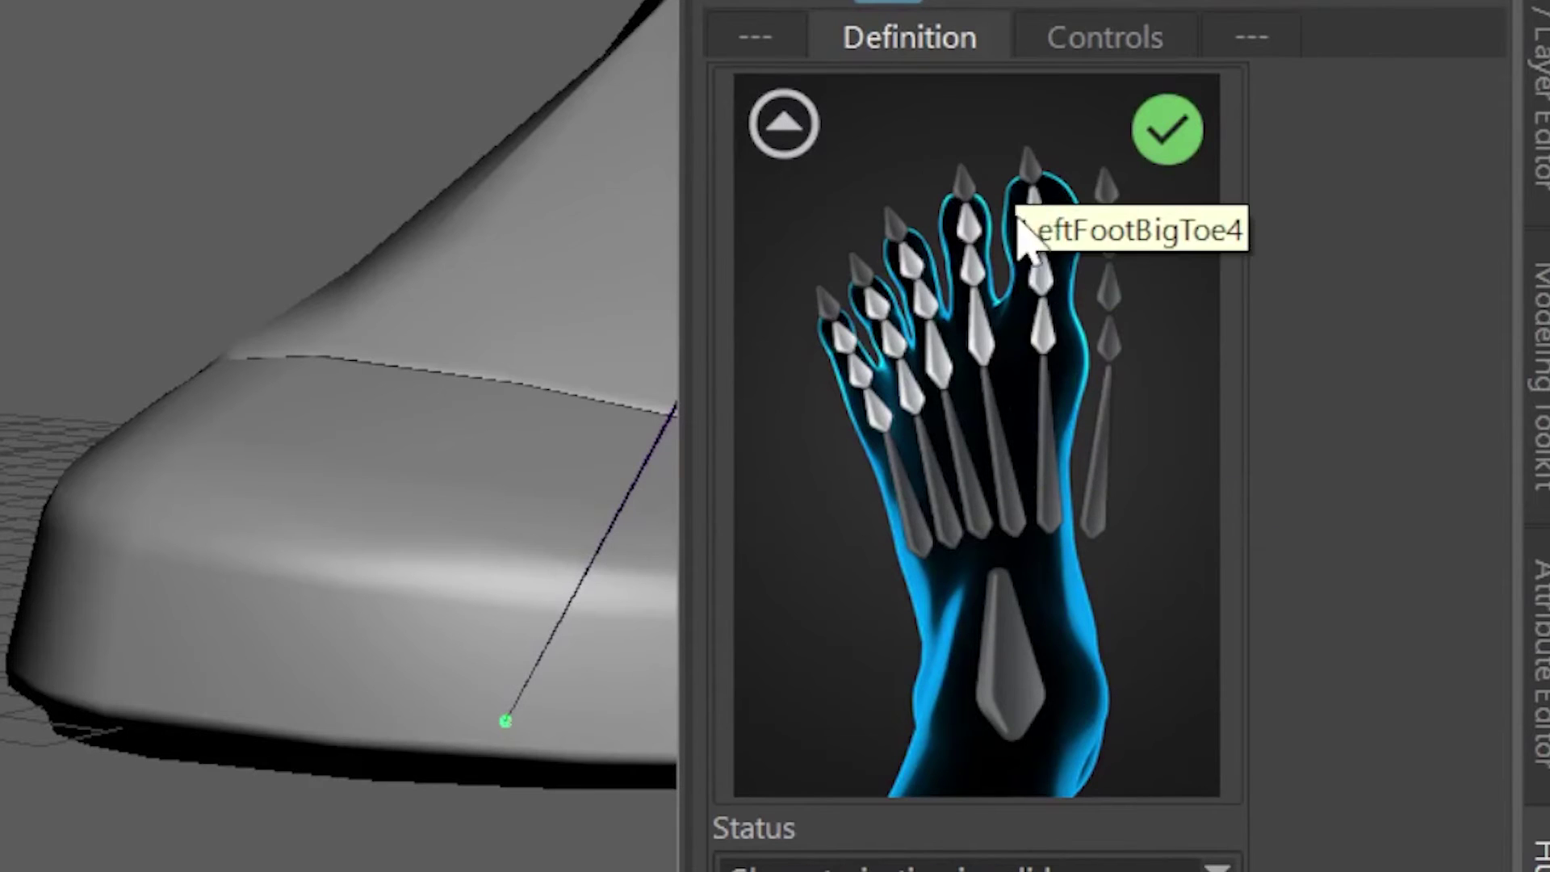
{"action": "right_click", "coordinate": [1017, 656]}
{"action": "left_click", "coordinate": [1054, 688]}
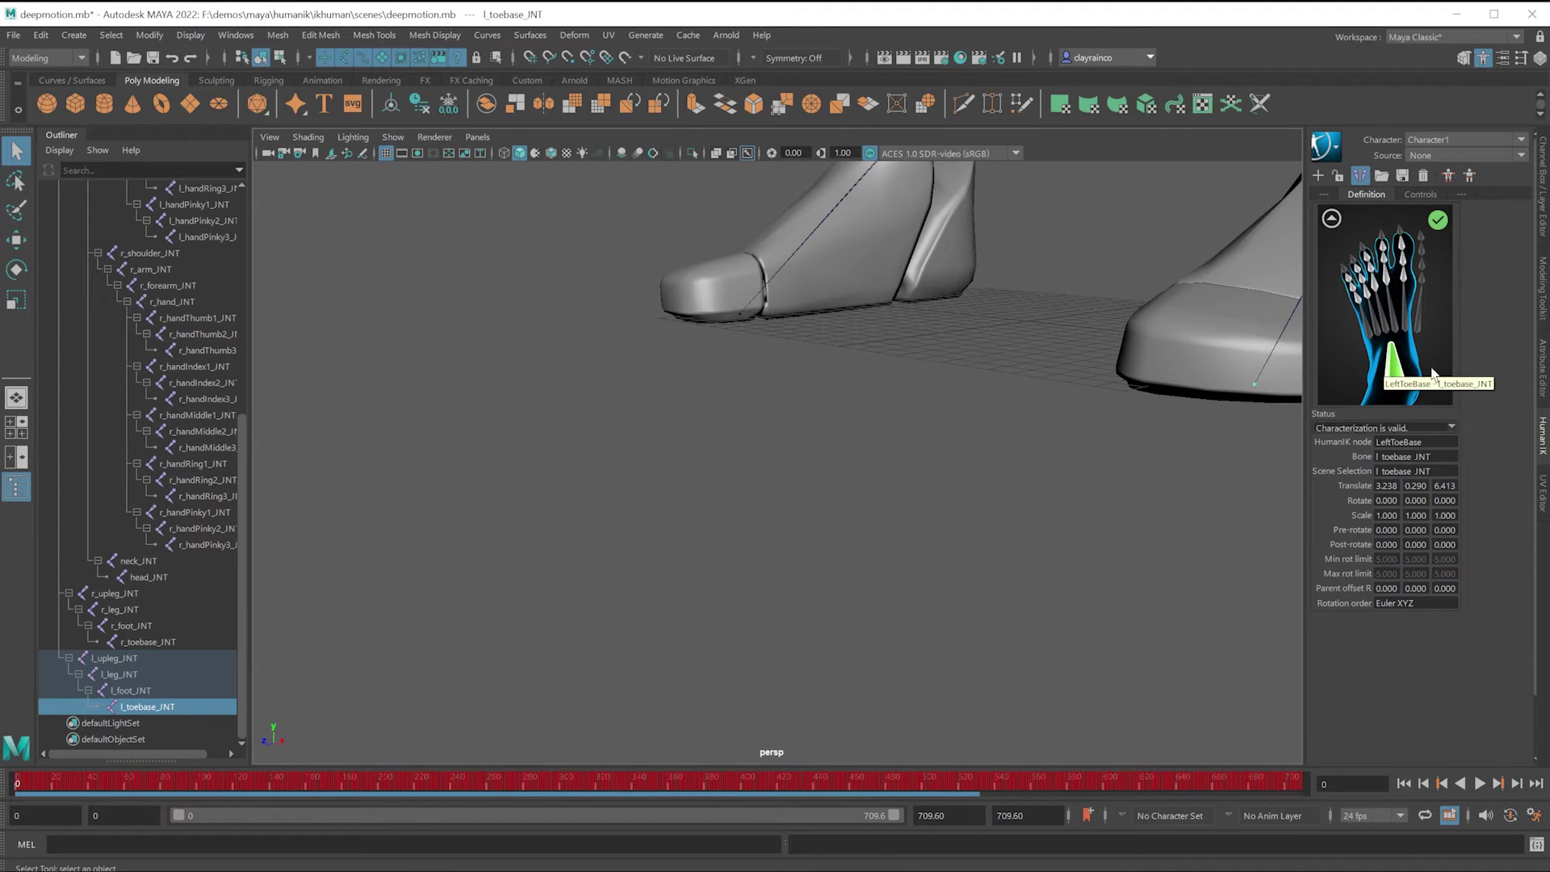
{"action": "left_click", "coordinate": [1332, 219]}
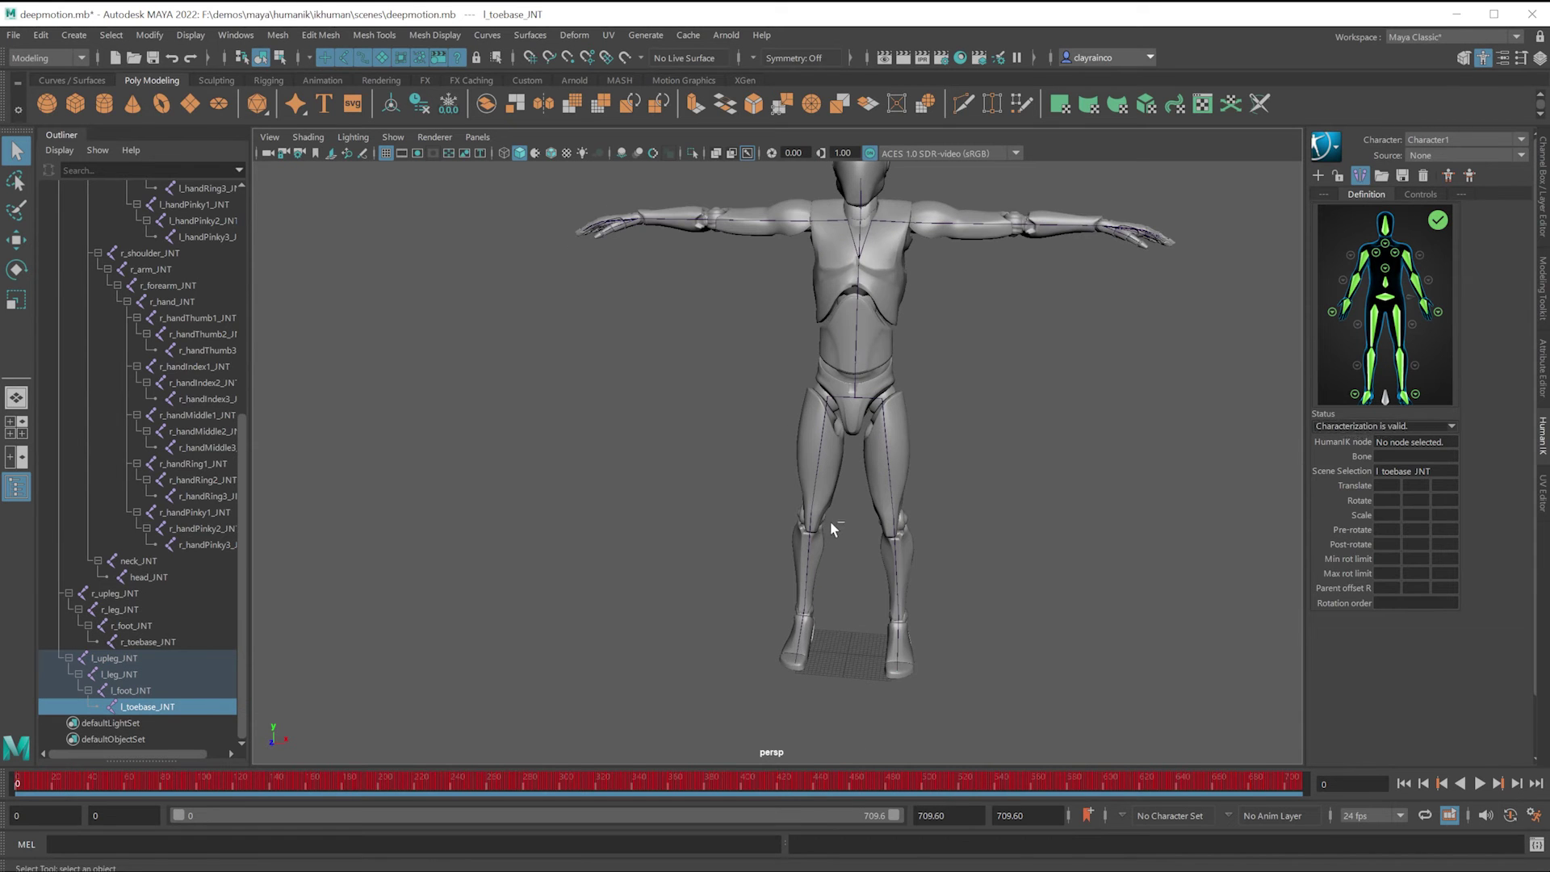
{"action": "key", "text": "ctrl+s"}
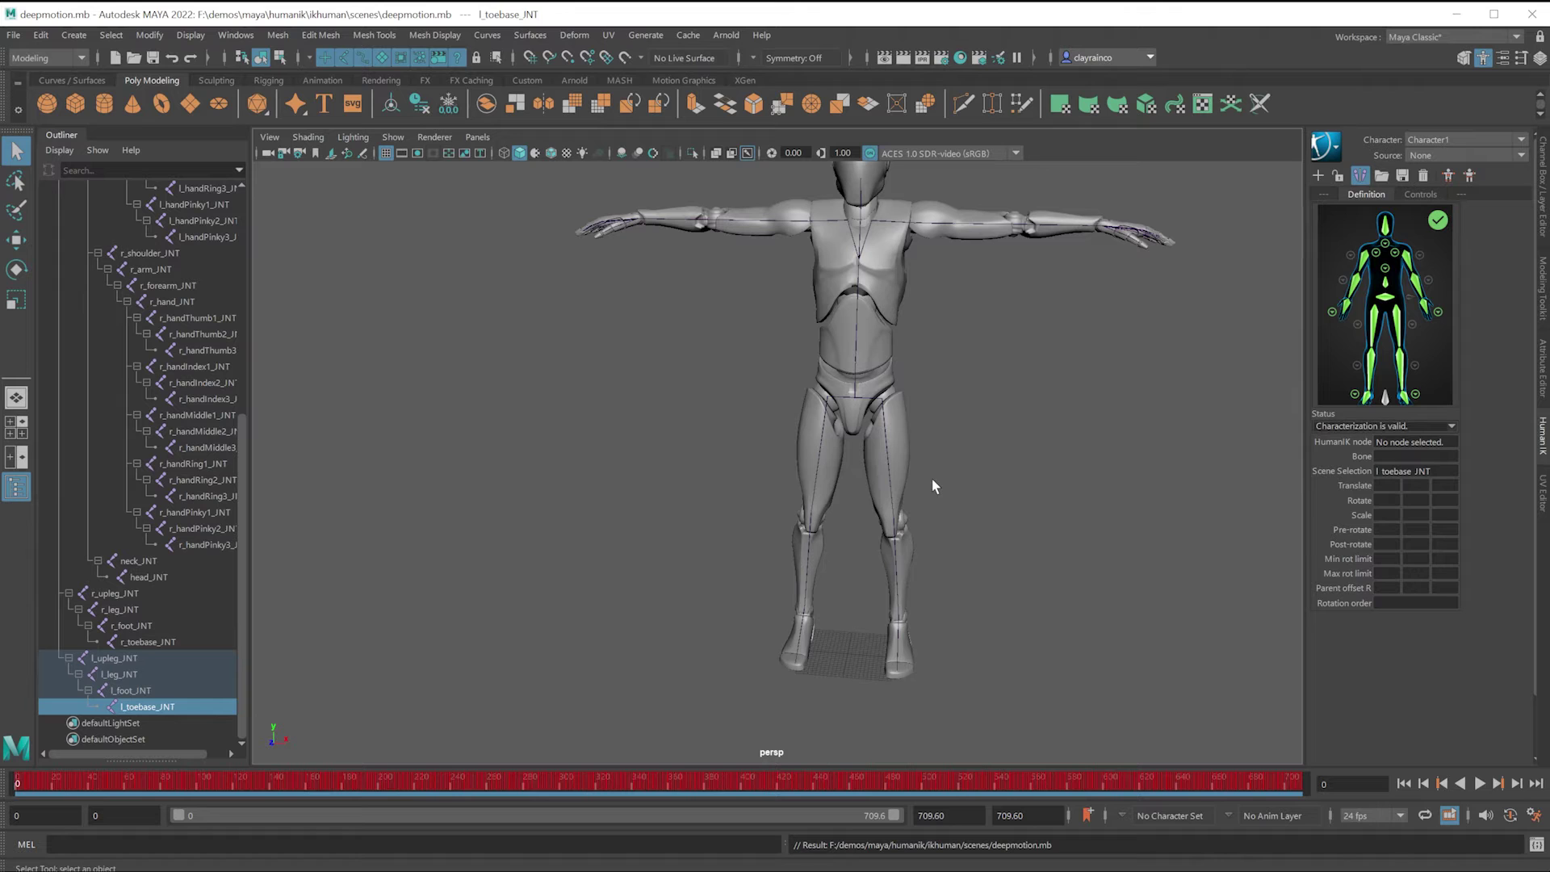
Step: Save a copy of the scene as deepmotion1.mb with Save Scene As
{"action": "left_click", "coordinate": [16, 35]}
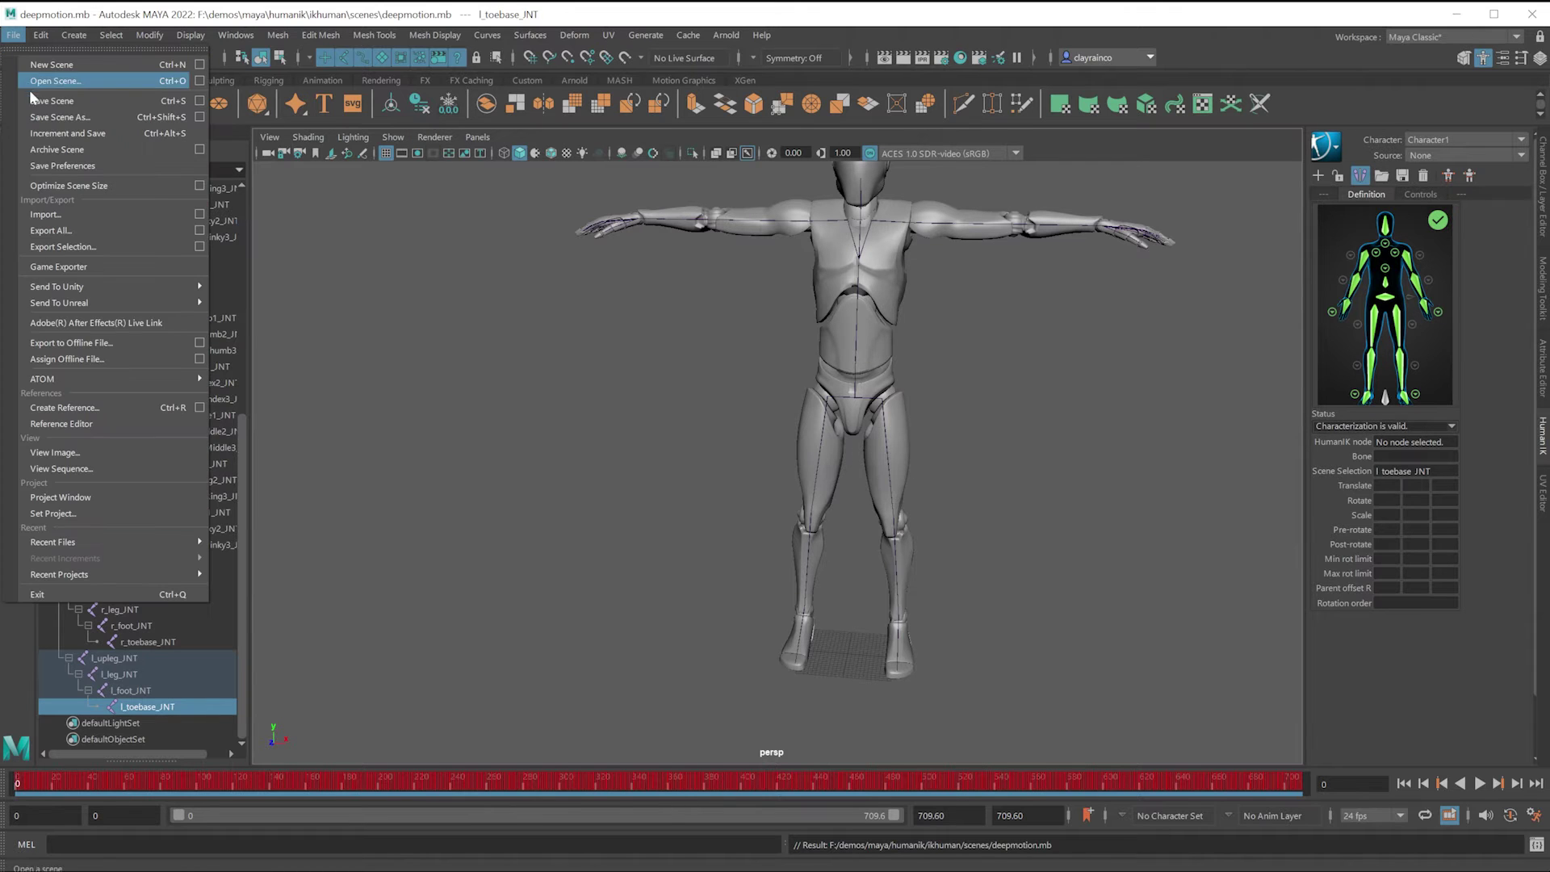
{"action": "left_click", "coordinate": [57, 111]}
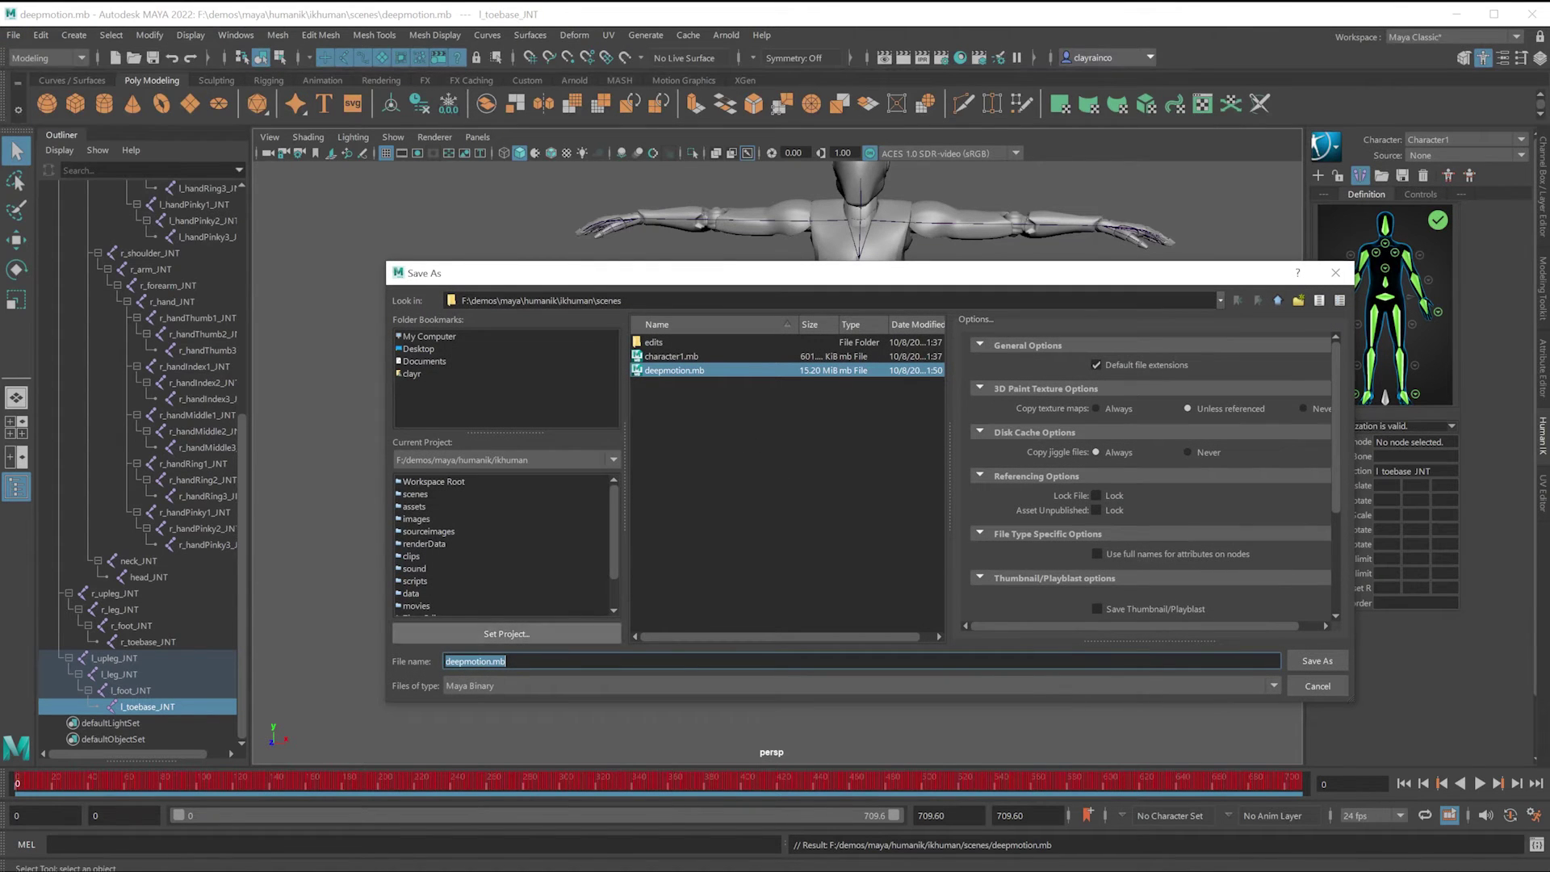
{"action": "left_click", "coordinate": [517, 668]}
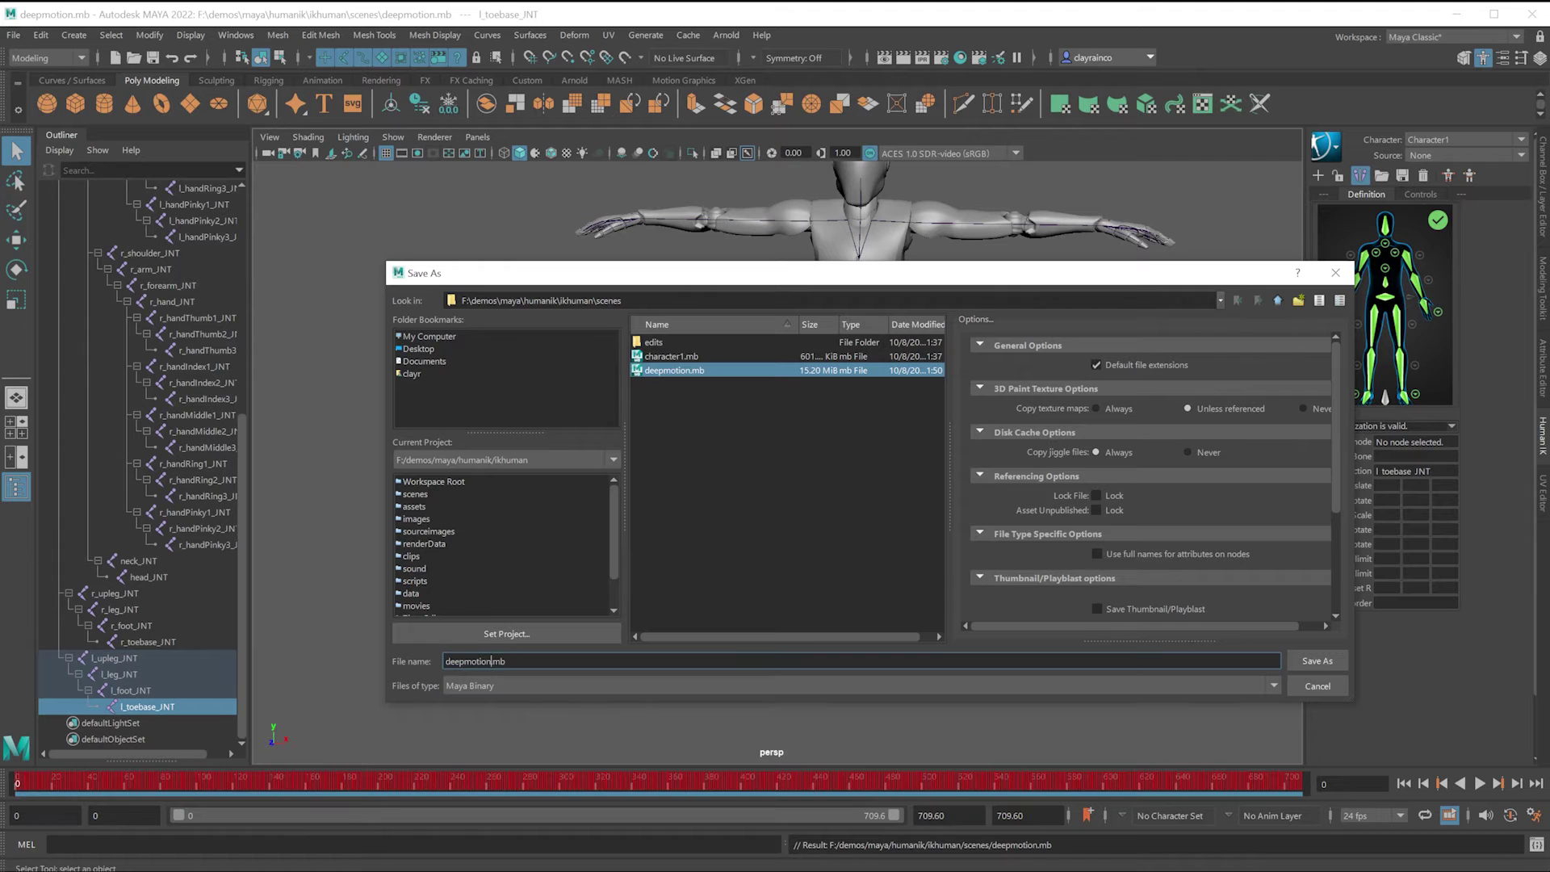
{"action": "type", "text": "1"}
{"action": "left_click", "coordinate": [1316, 661]}
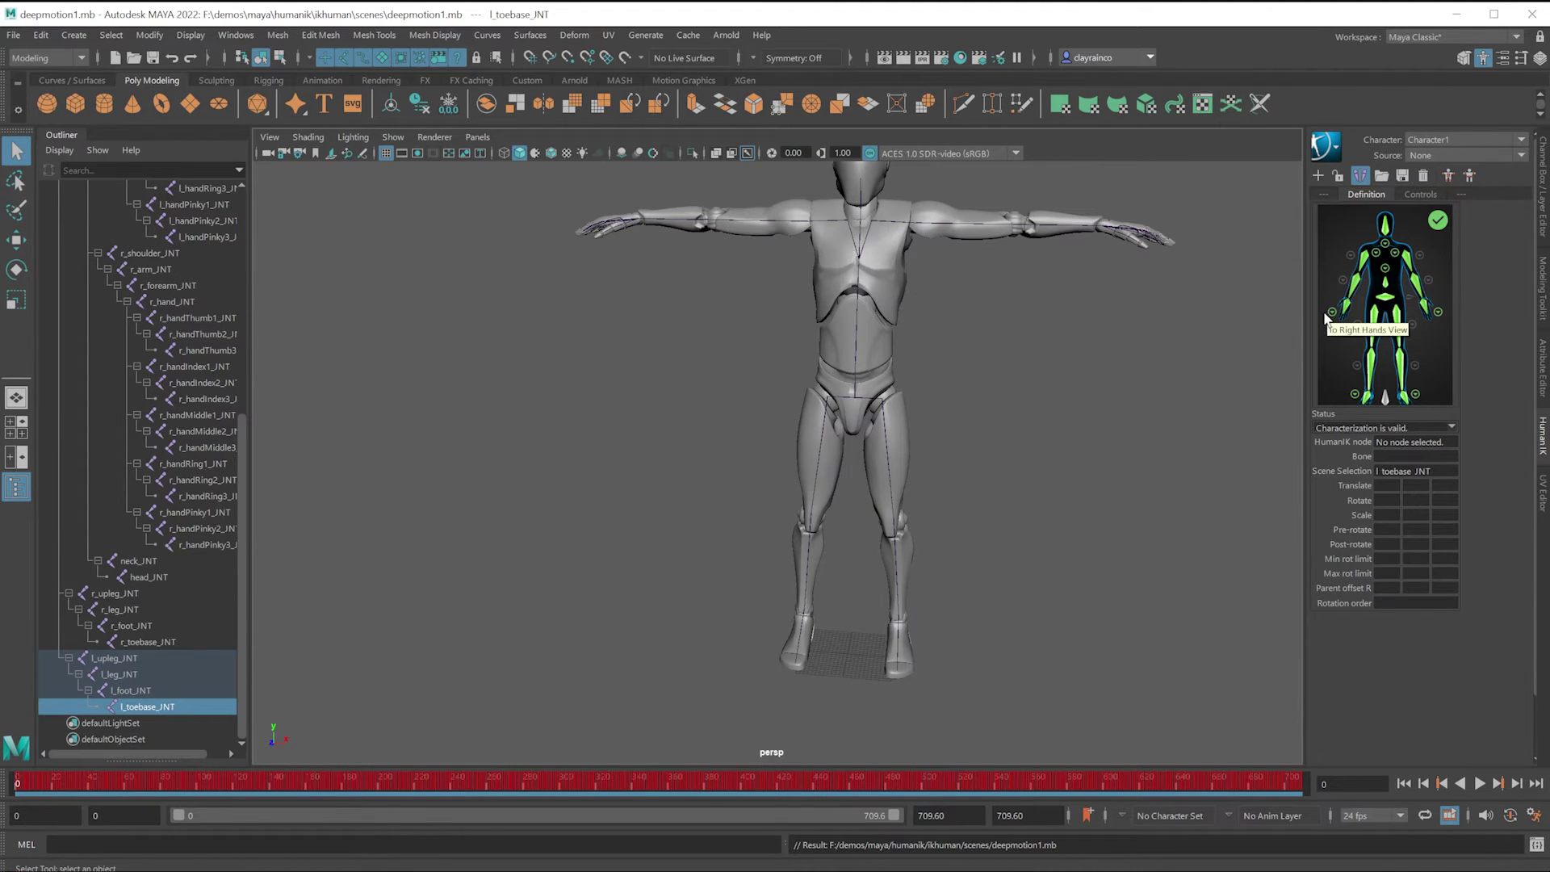
Step: Level the camera and frame the character larger in the viewport
{"action": "left_click_drag", "start_coordinate": [916, 290], "coordinate": [896, 374], "text": "alt"}
{"action": "scroll", "coordinate": [880, 384], "scroll_direction": "up", "scroll_amount": 2}
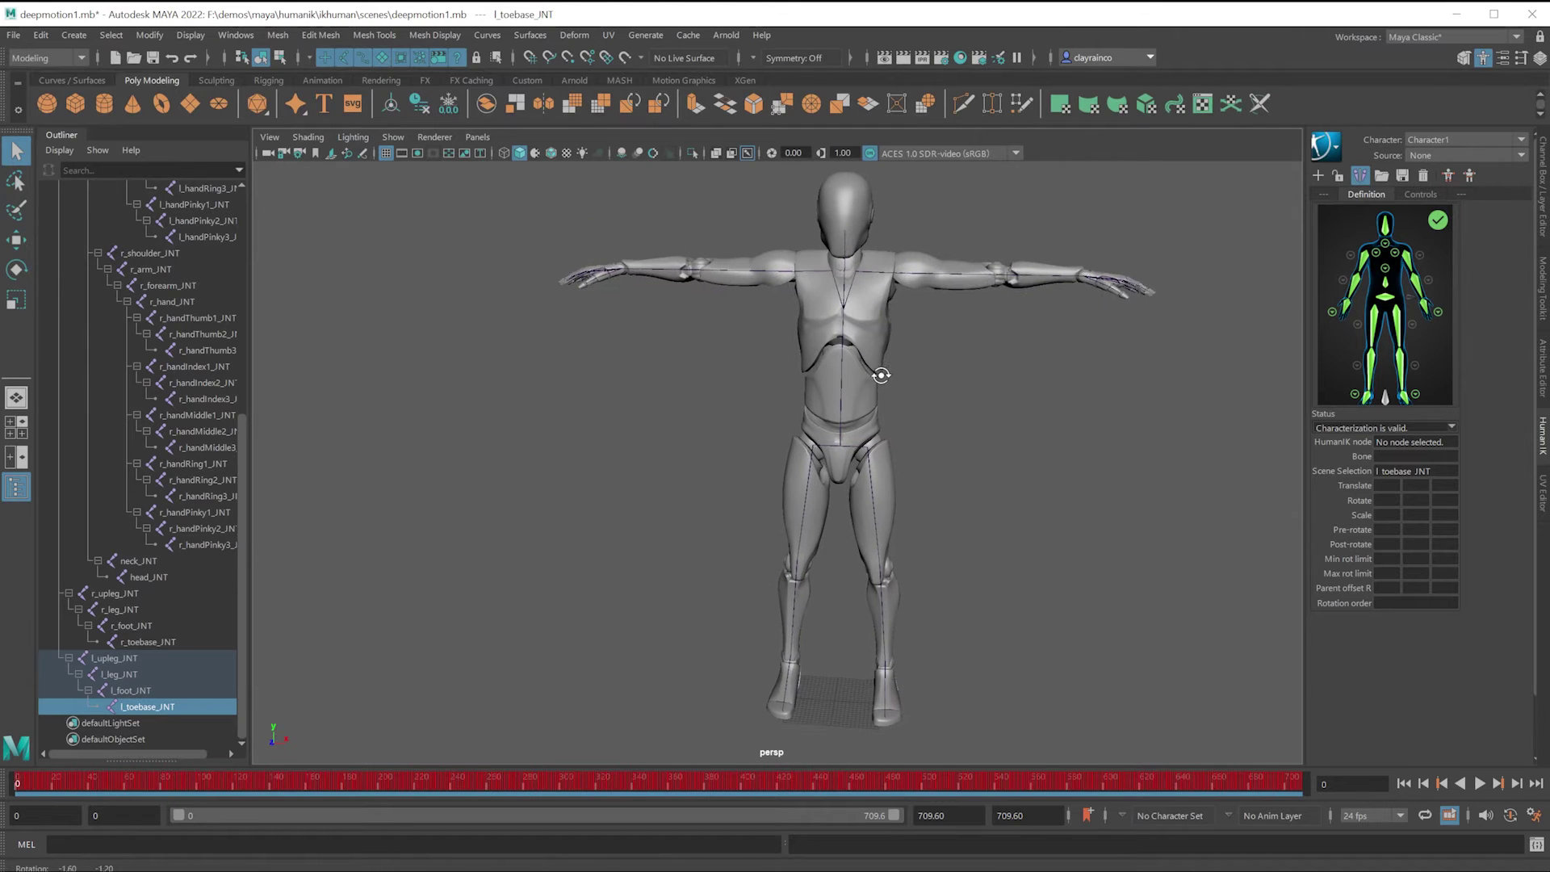
{"action": "scroll", "coordinate": [921, 432], "scroll_direction": "down", "scroll_amount": 2}
{"action": "middle_click_drag", "start_coordinate": [921, 433], "coordinate": [931, 360], "text": "alt"}
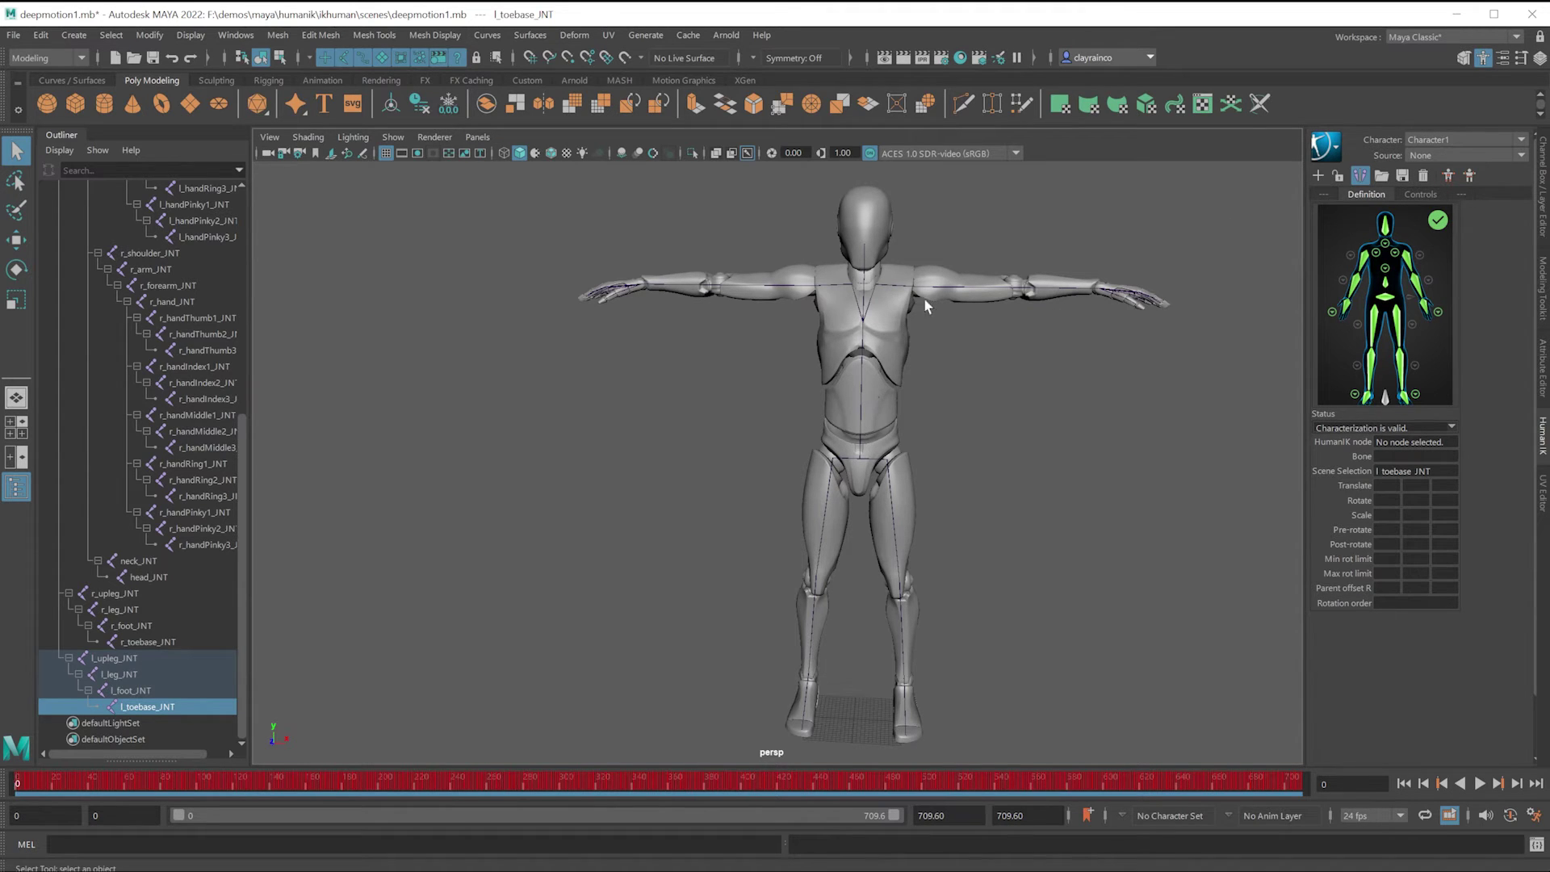
Step: Play the motion-capture animation and scrub the timeline back to the T-pose and forward again
{"action": "key", "text": "alt+v"}
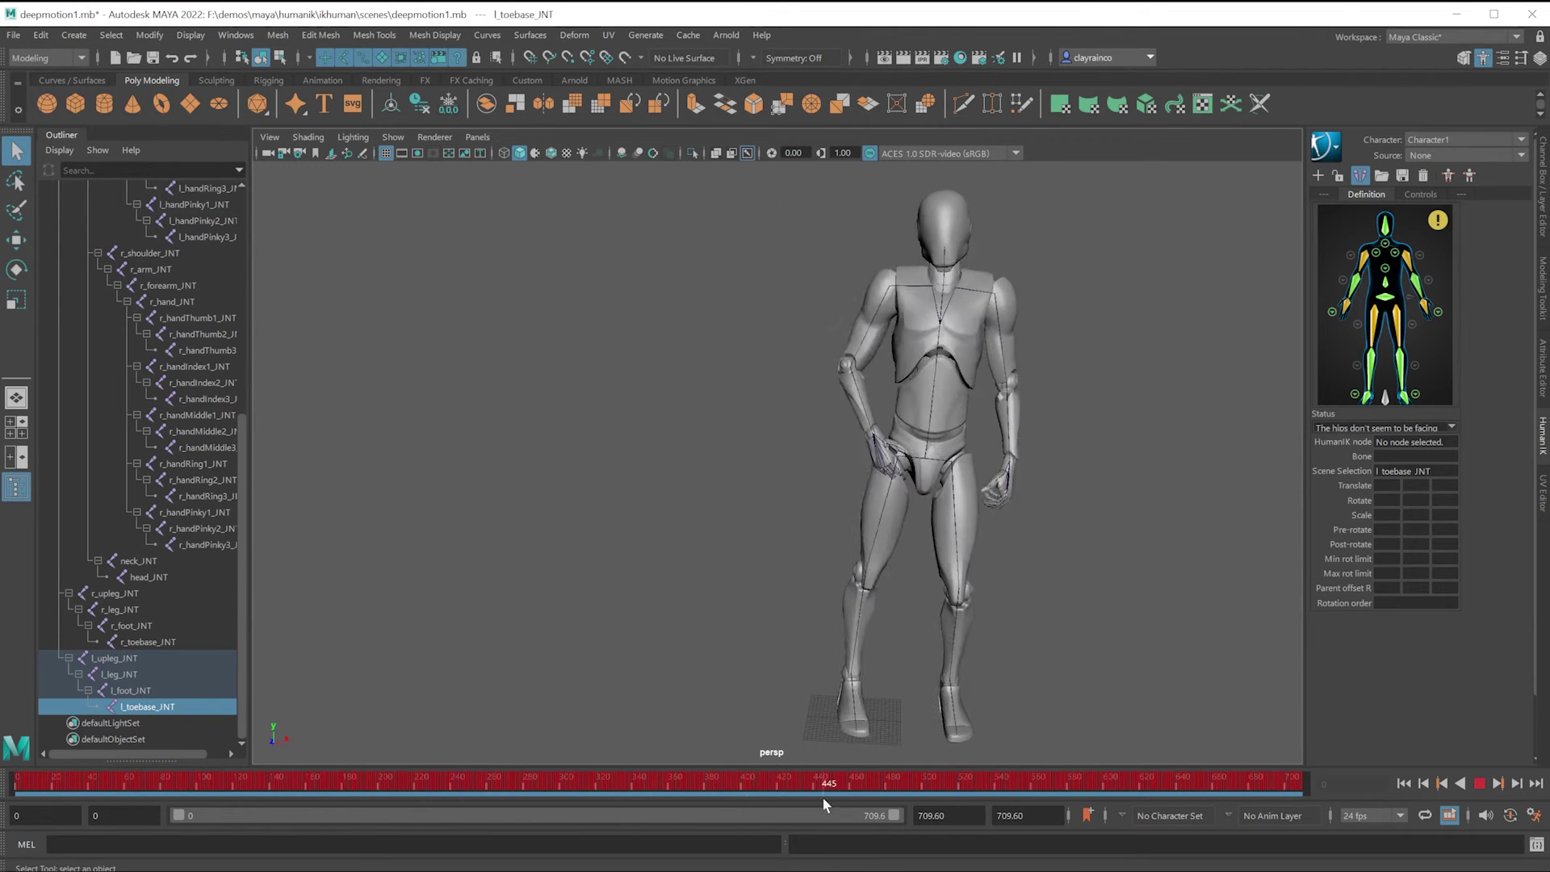
{"action": "left_click_drag", "start_coordinate": [765, 788], "coordinate": [1132, 787]}
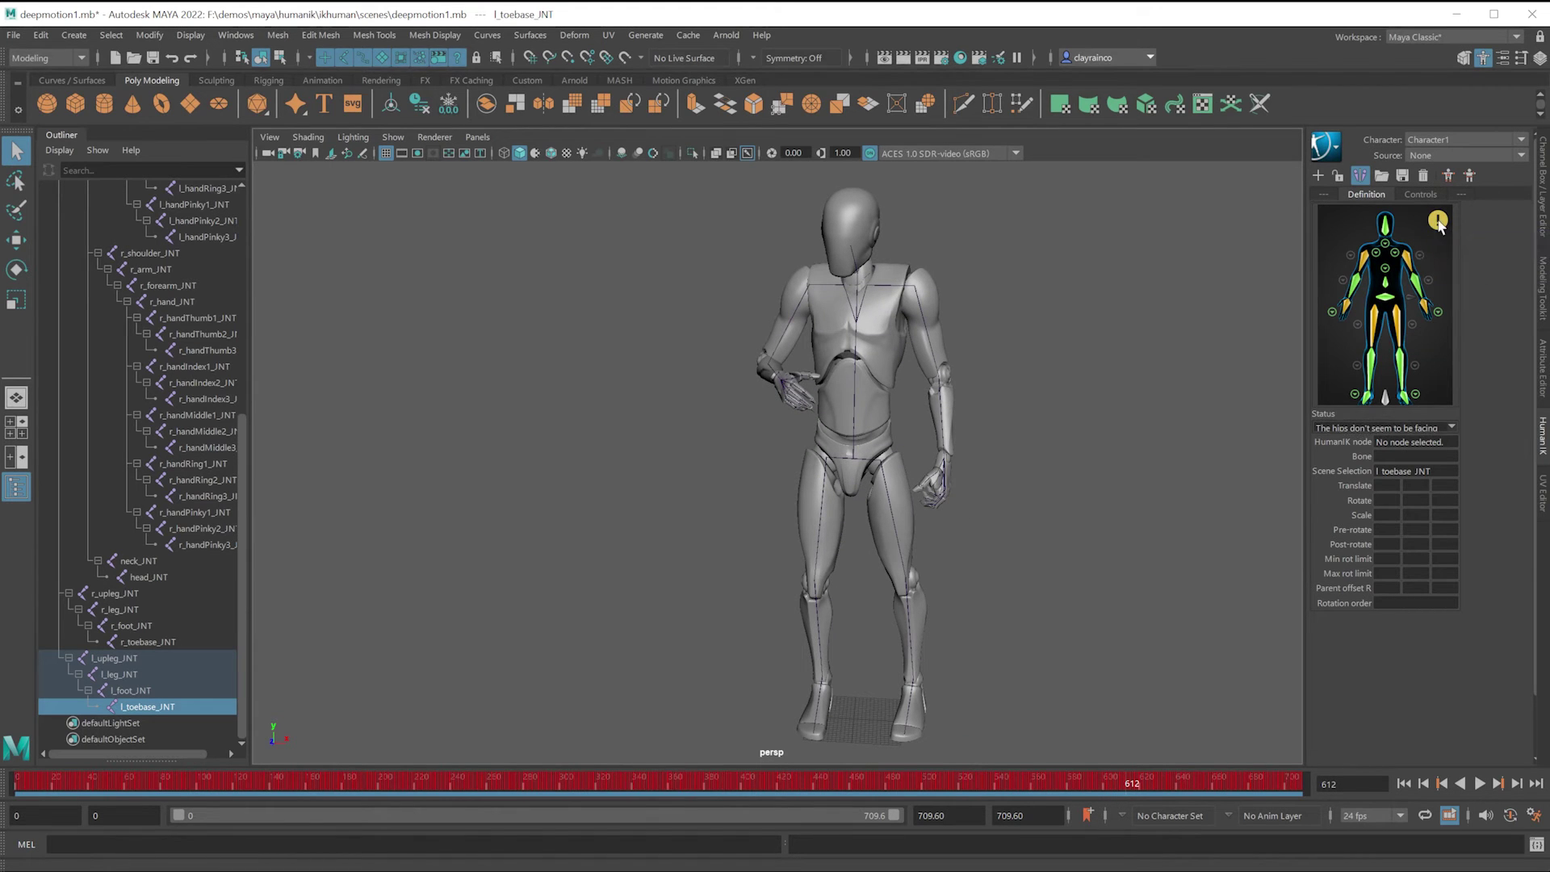
{"action": "left_click_drag", "start_coordinate": [633, 789], "coordinate": [1, 796]}
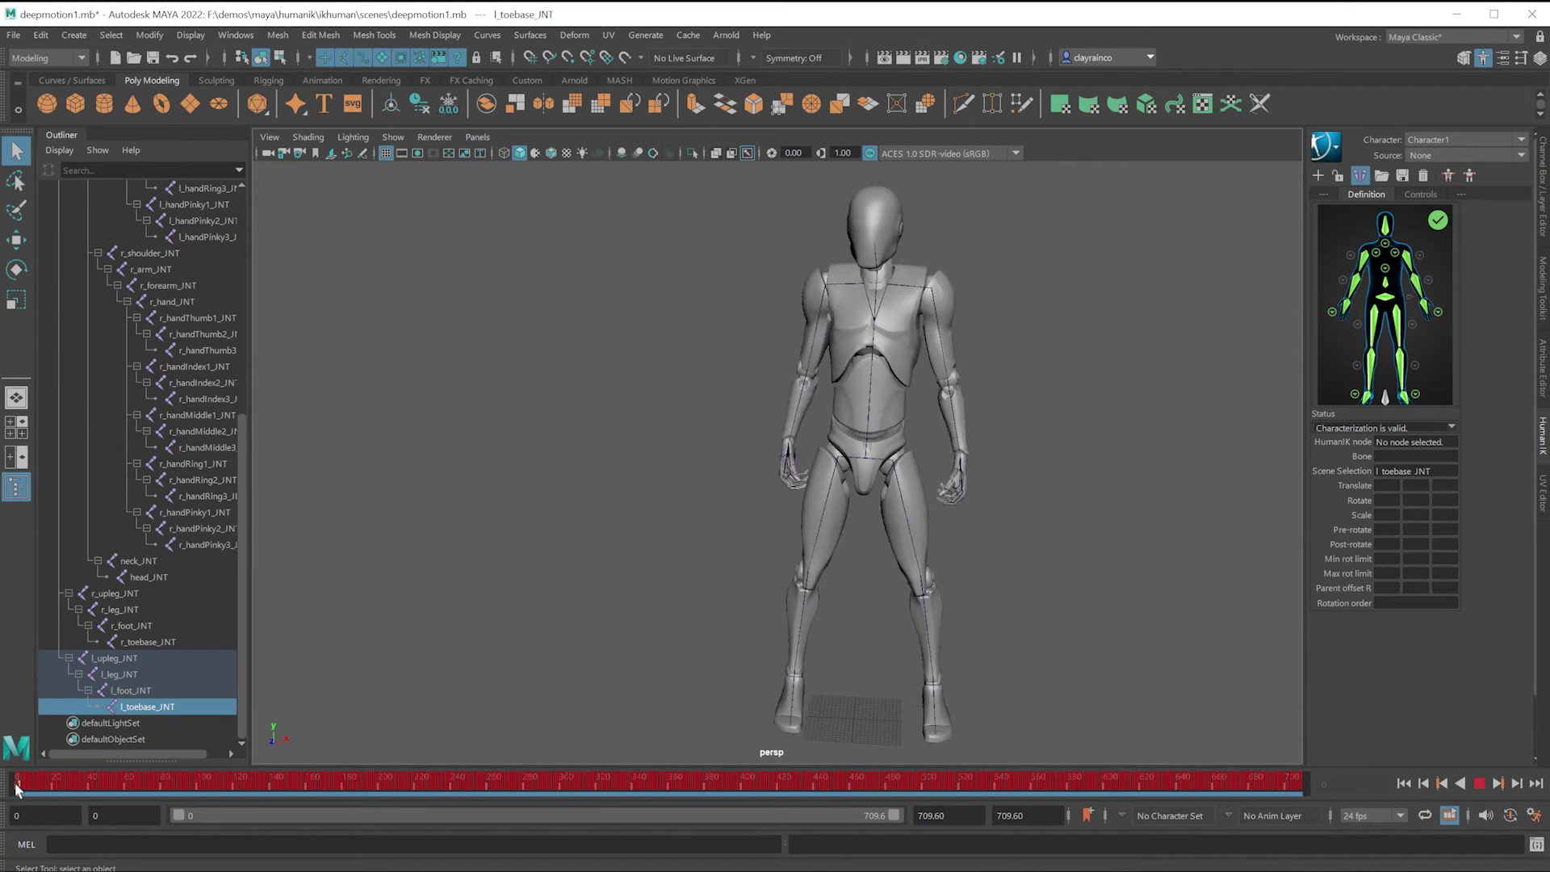
{"action": "left_click_drag", "start_coordinate": [3, 790], "coordinate": [797, 786]}
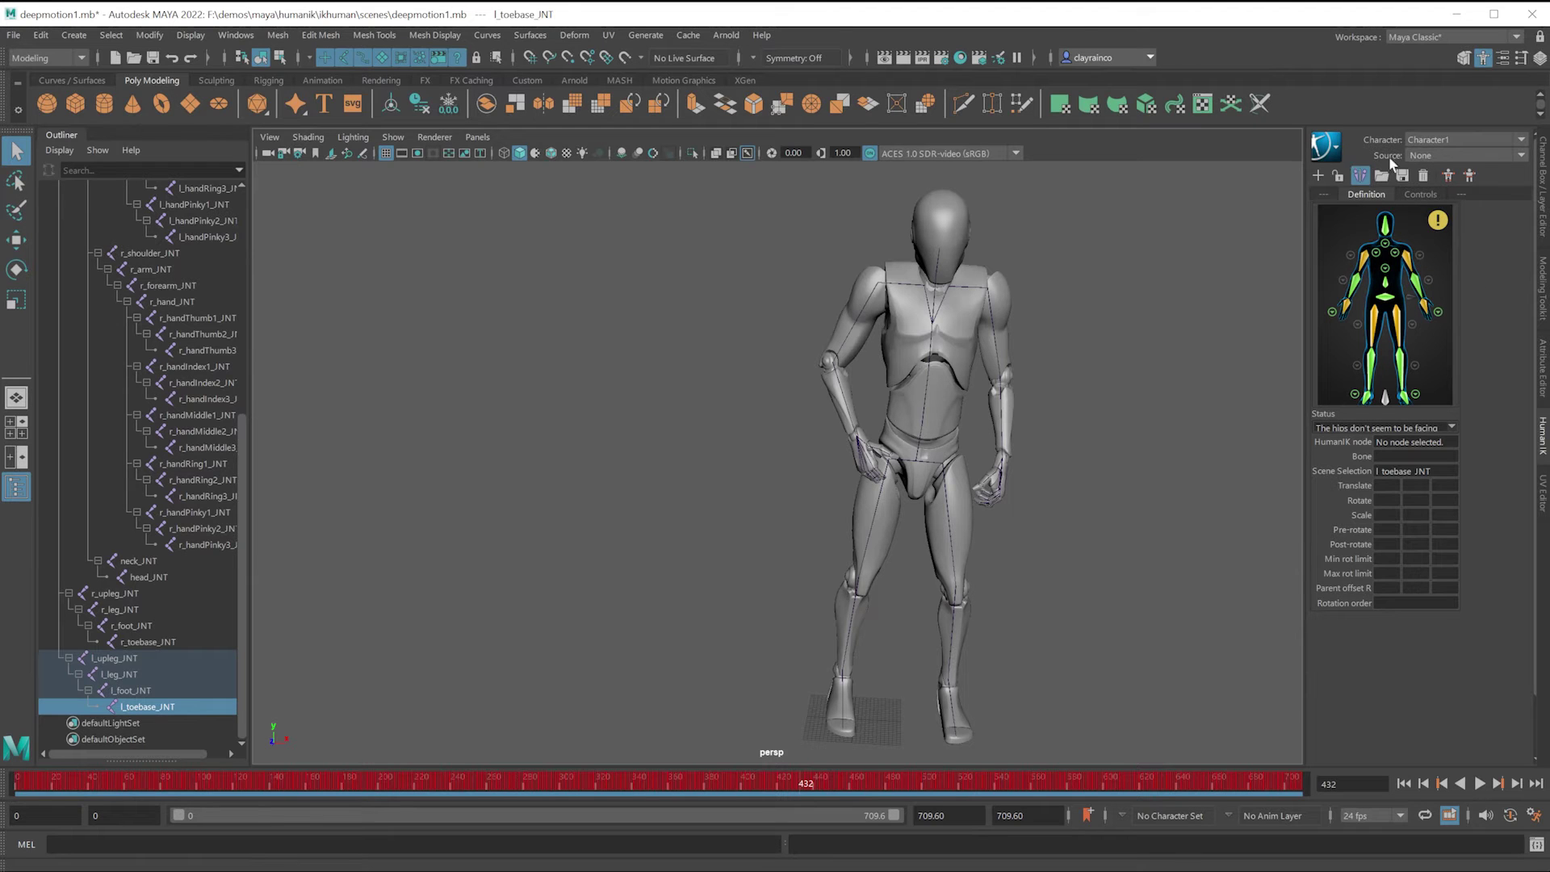
Step: Set the HumanIK source to Control Rig to give the character a control rig
{"action": "left_click", "coordinate": [1418, 155]}
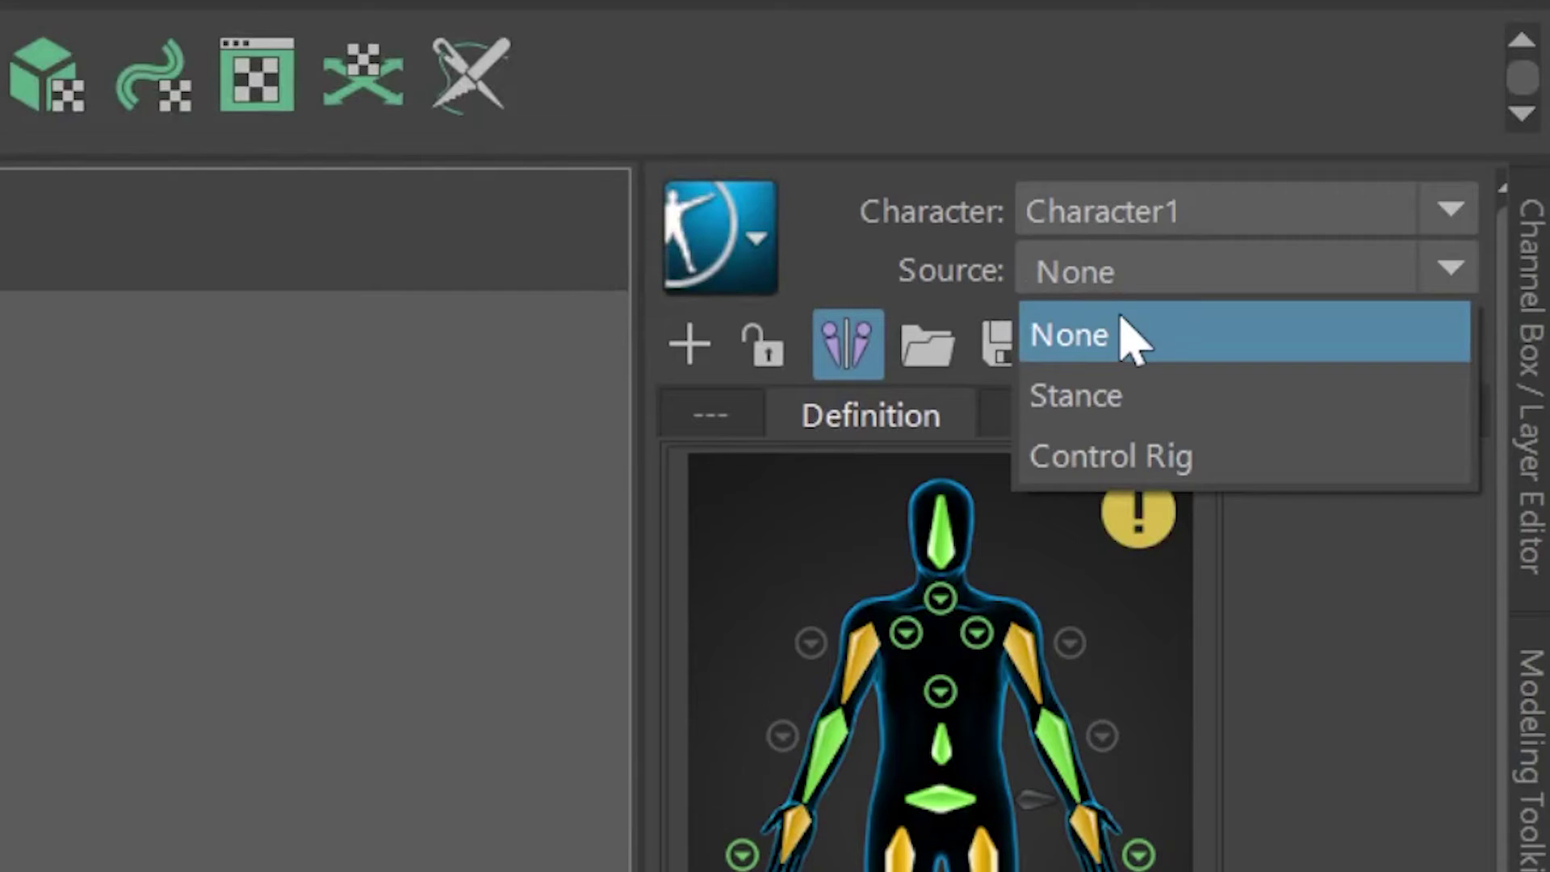
{"action": "left_click", "coordinate": [1122, 457]}
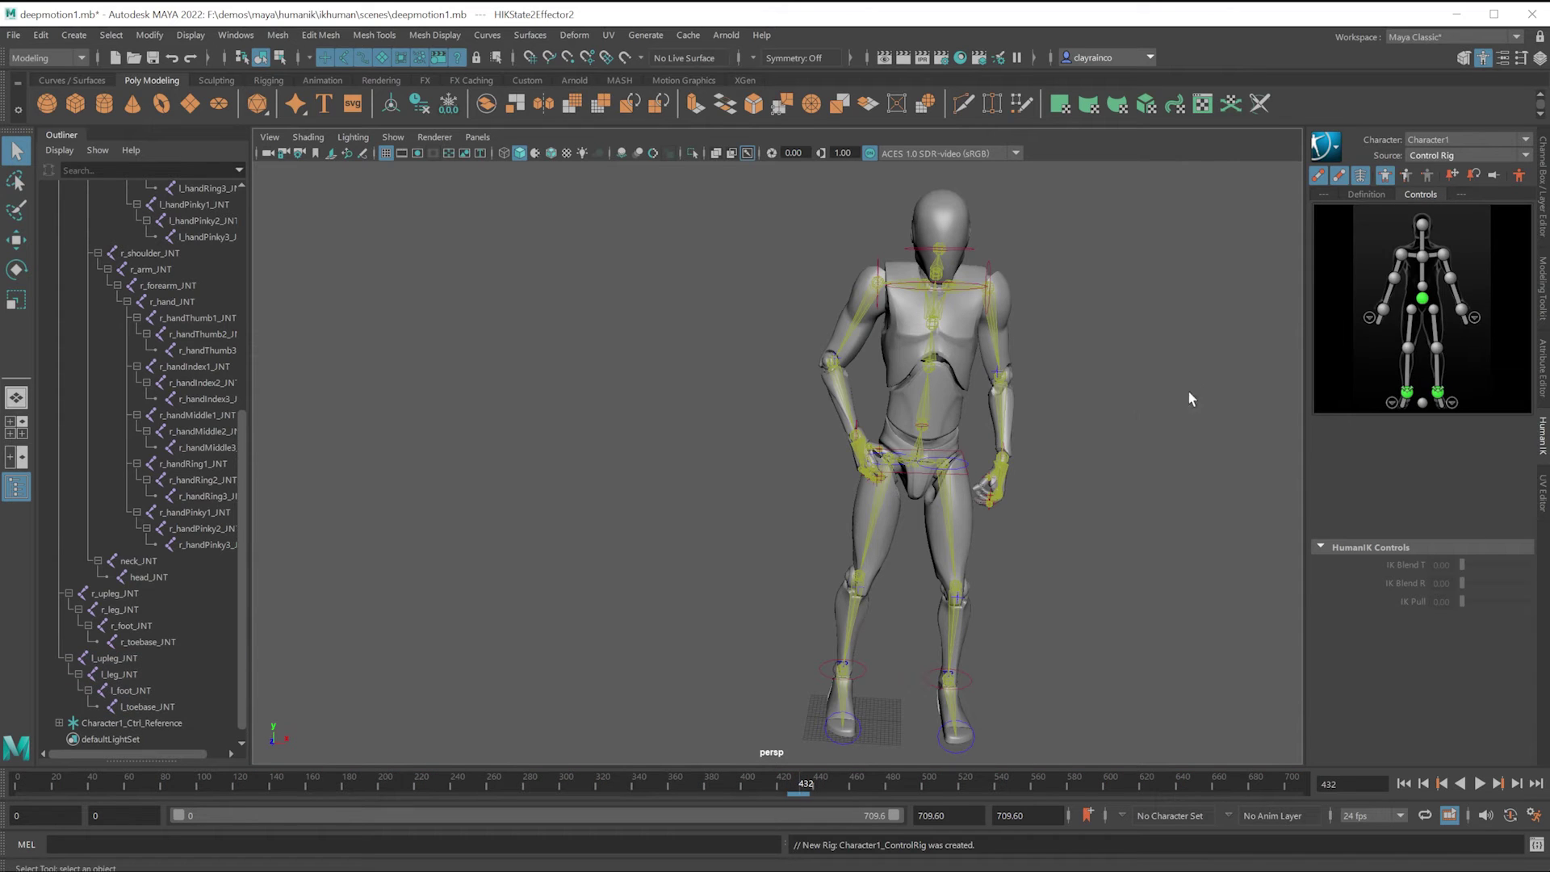
{"action": "left_click_drag", "start_coordinate": [985, 539], "coordinate": [1024, 484], "text": "alt"}
{"action": "scroll", "coordinate": [971, 471], "scroll_direction": "up", "scroll_amount": 5}
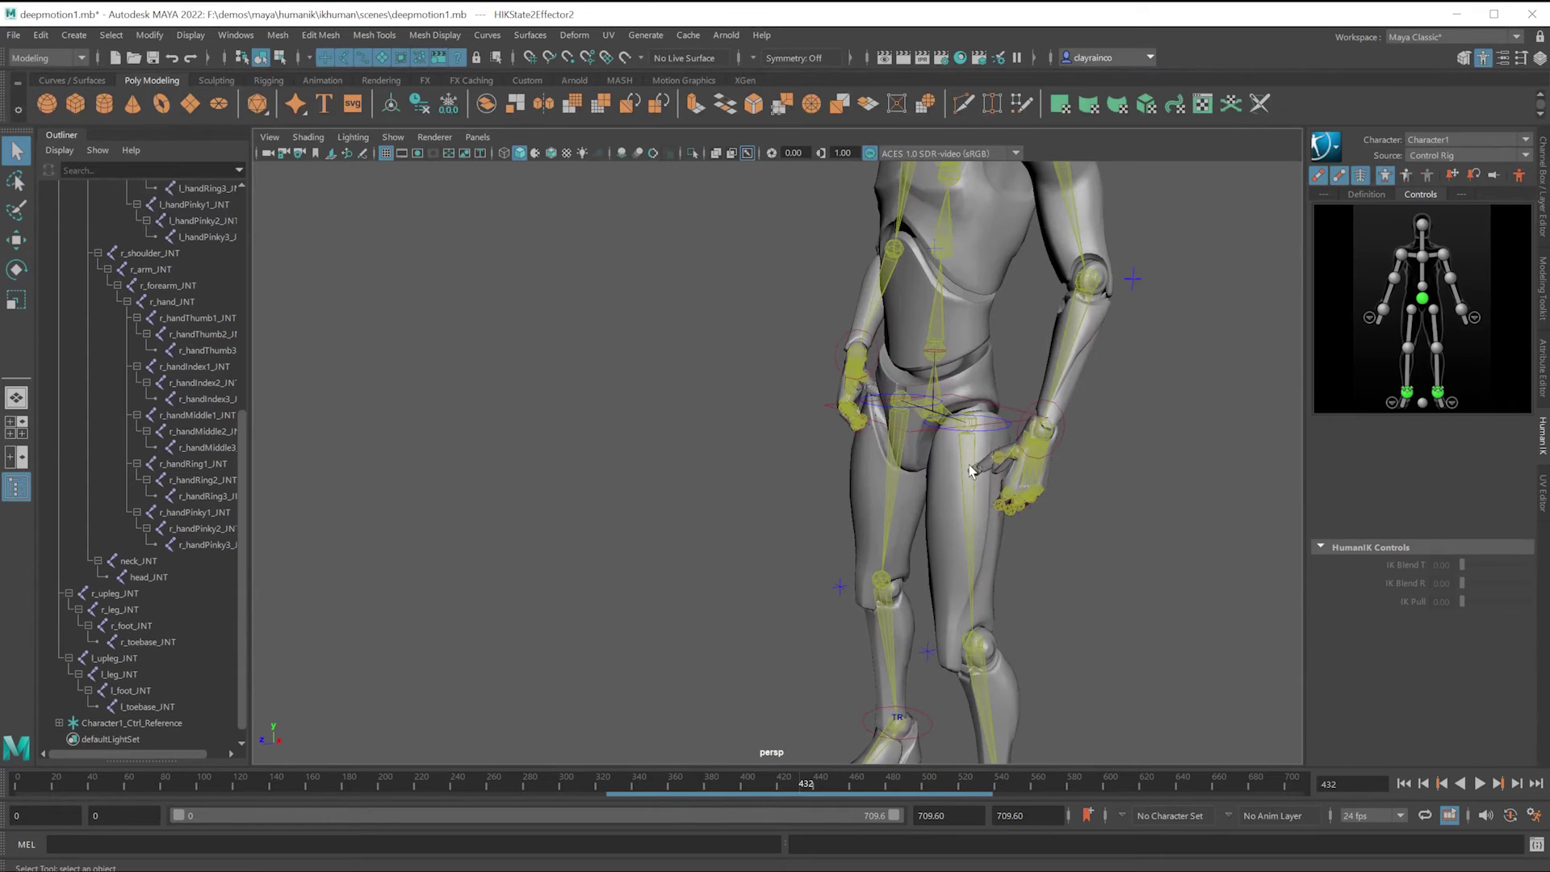
Step: Move the left wrist effector to lift the left arm up, then lower the hand to the hip
{"action": "left_click", "coordinate": [1041, 463]}
{"action": "left_click_drag", "start_coordinate": [1041, 463], "coordinate": [932, 489], "text": "alt"}
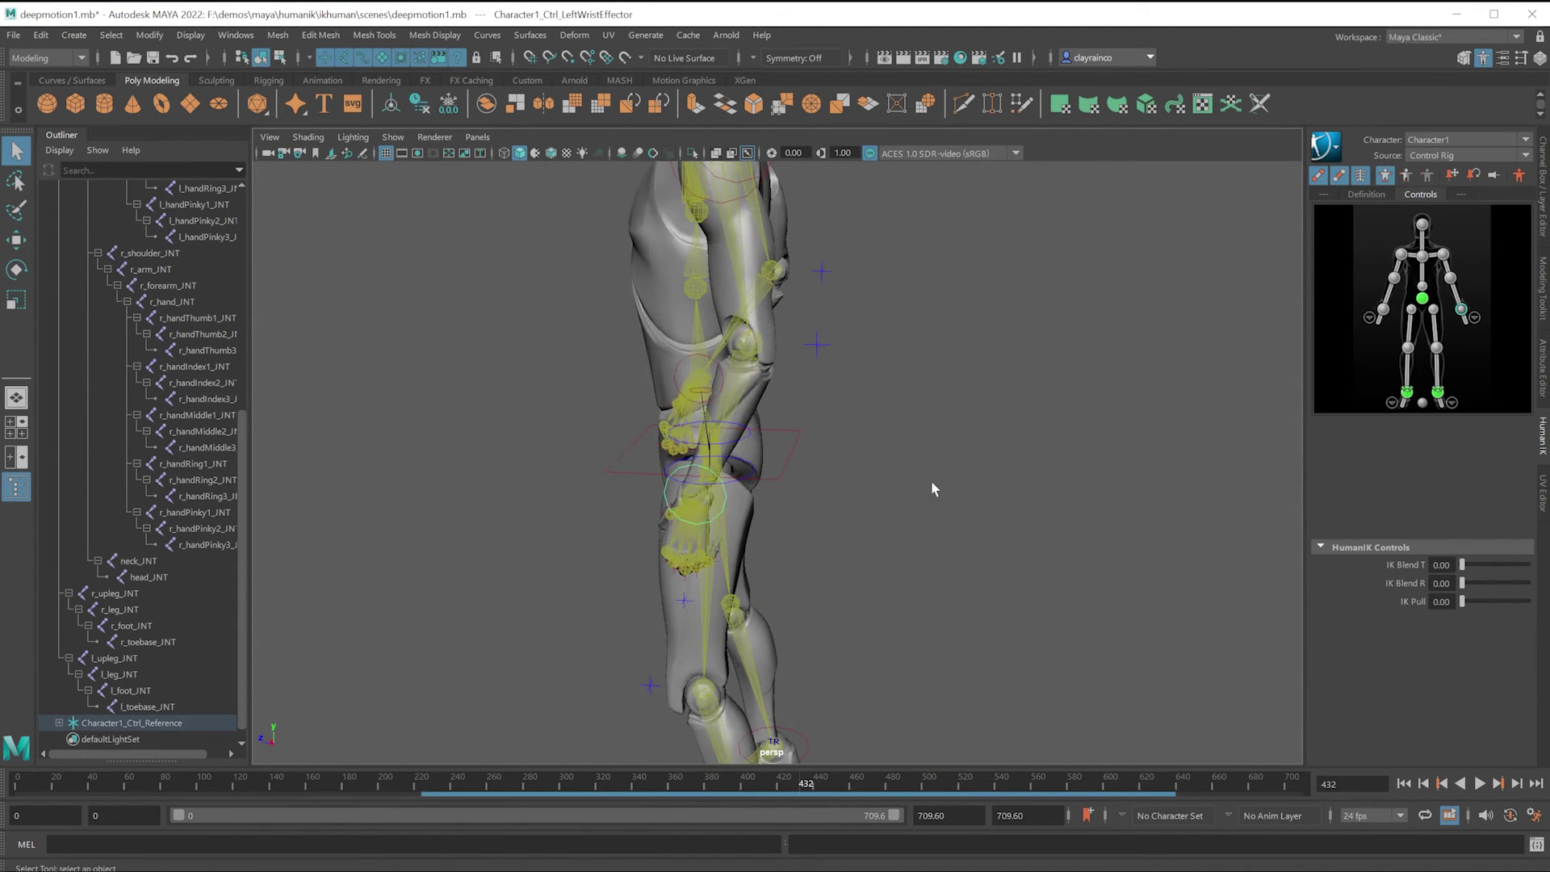
{"action": "left_click", "coordinate": [16, 240]}
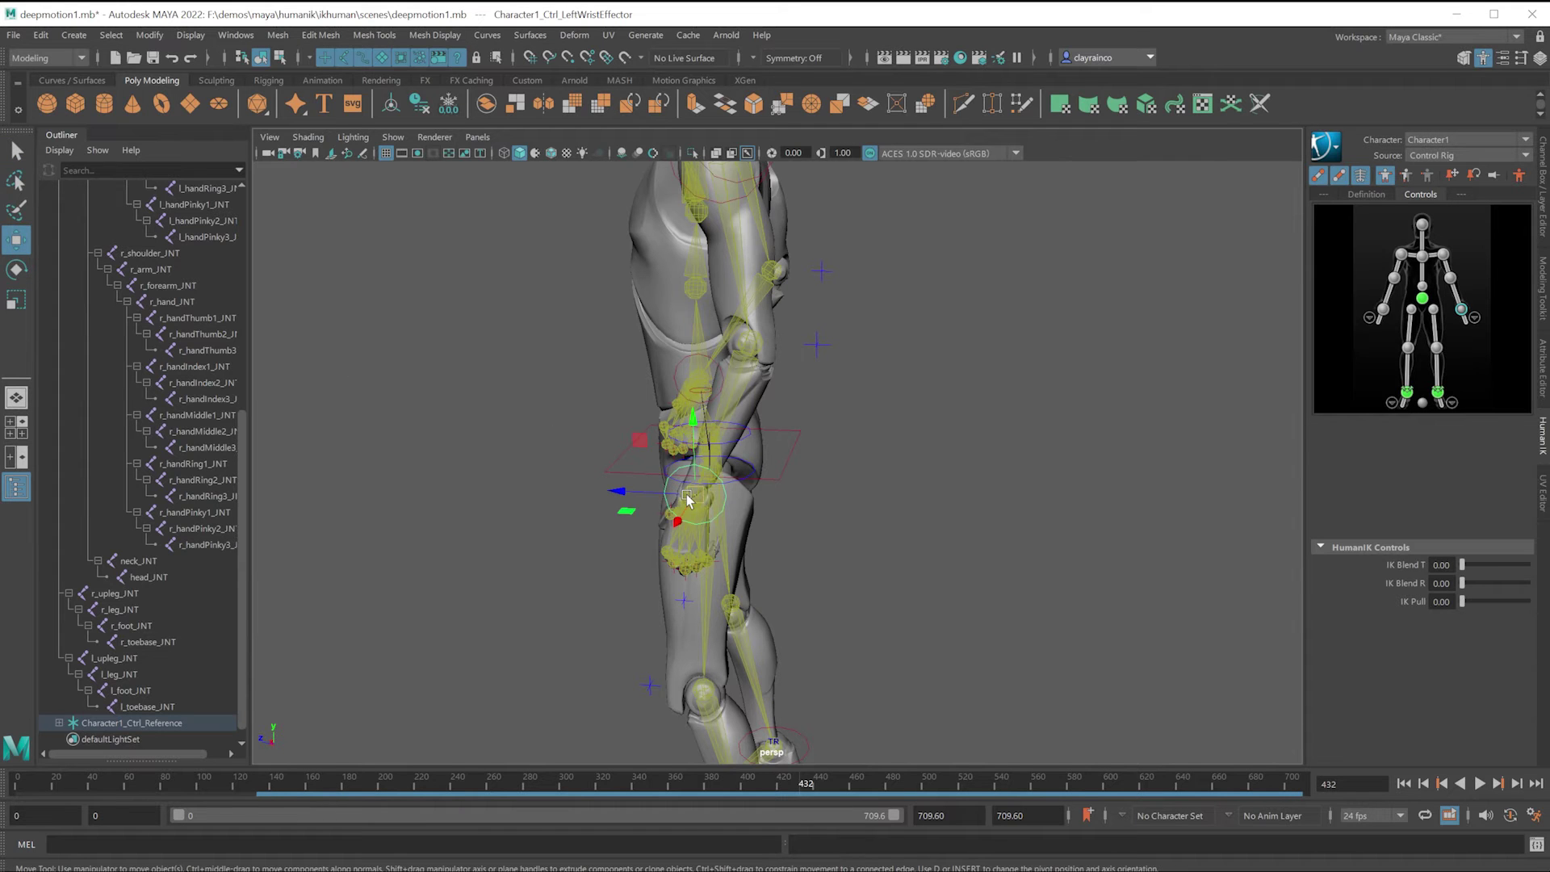
{"action": "left_click_drag", "start_coordinate": [688, 499], "coordinate": [770, 329]}
{"action": "scroll", "coordinate": [361, 282], "scroll_direction": "down", "scroll_amount": 5}
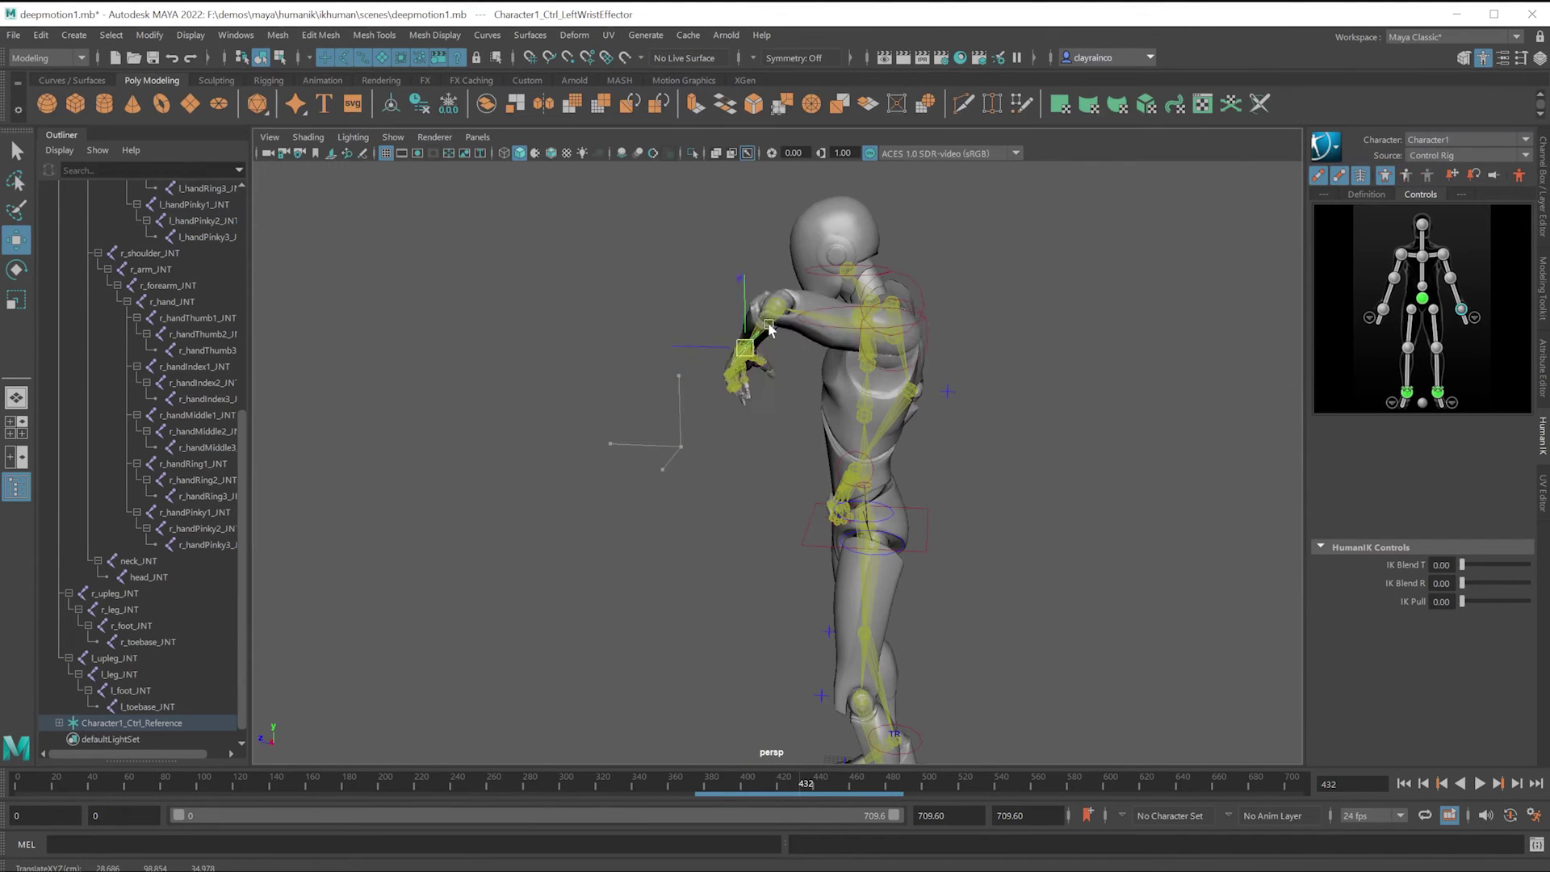
{"action": "left_click_drag", "start_coordinate": [723, 393], "coordinate": [782, 472]}
Step: Drag the left ankle effector to stretch the left leg forward and down
{"action": "left_click", "coordinate": [1020, 707]}
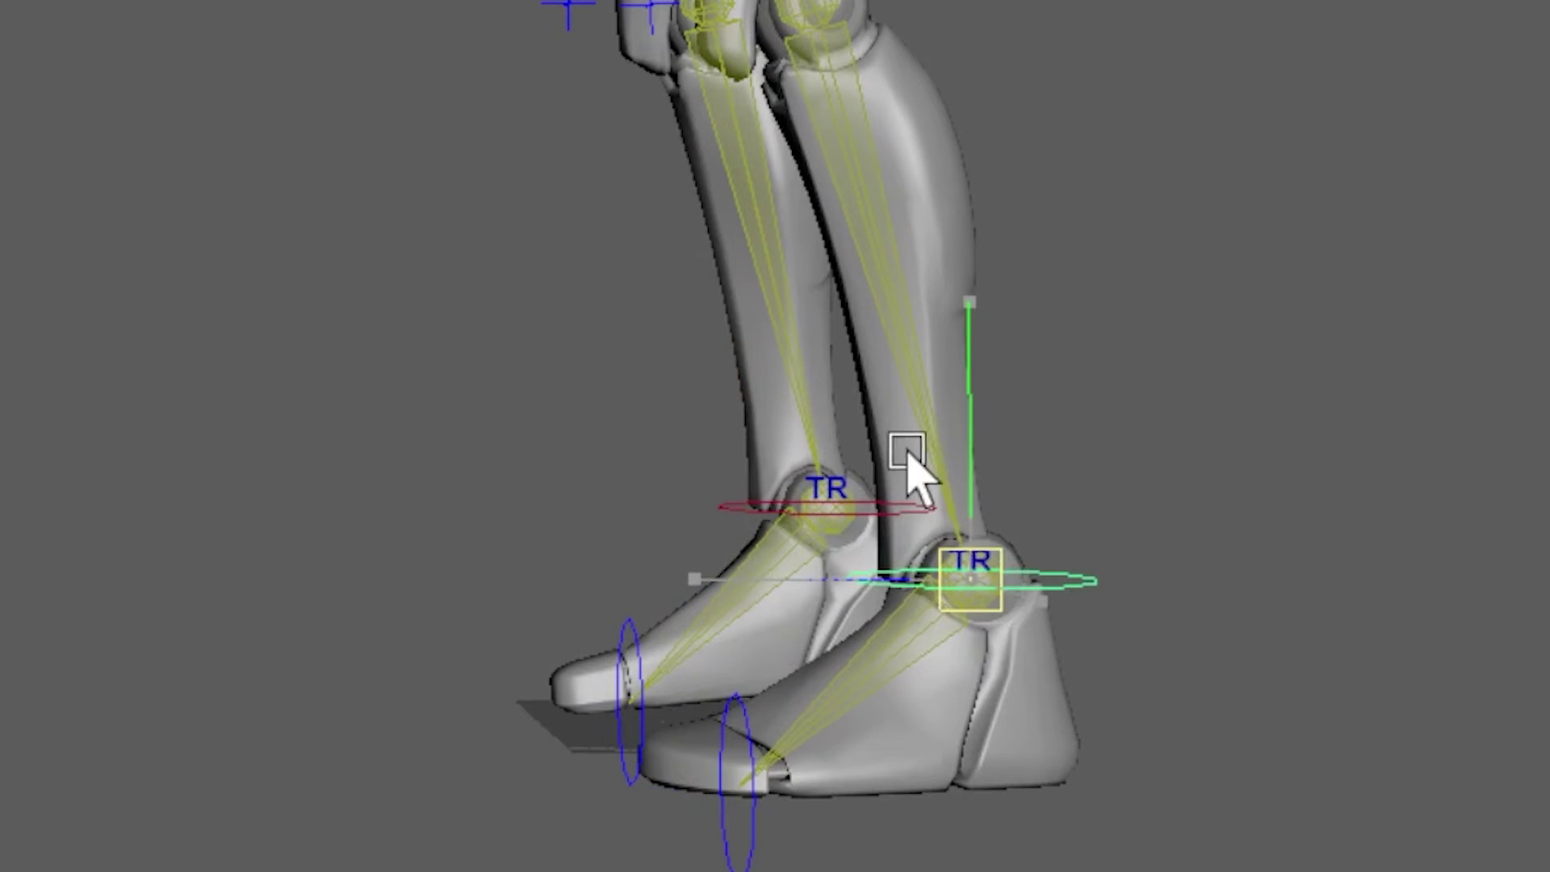
{"action": "left_click", "coordinate": [981, 686]}
{"action": "scroll", "coordinate": [847, 612], "scroll_direction": "up", "scroll_amount": 3}
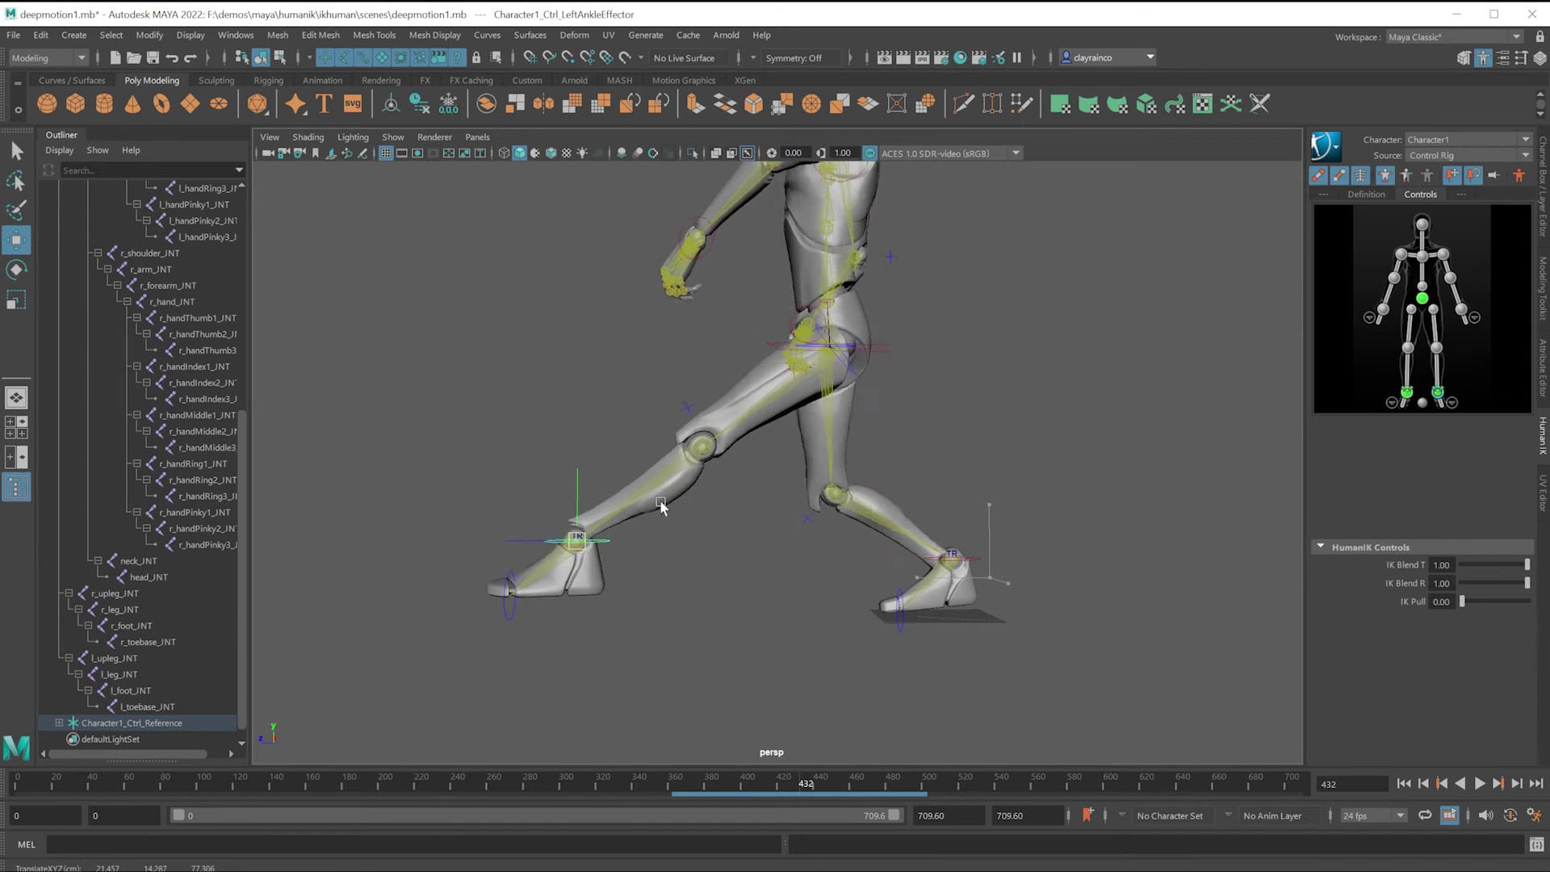
{"action": "middle_click_drag", "start_coordinate": [995, 517], "coordinate": [650, 570]}
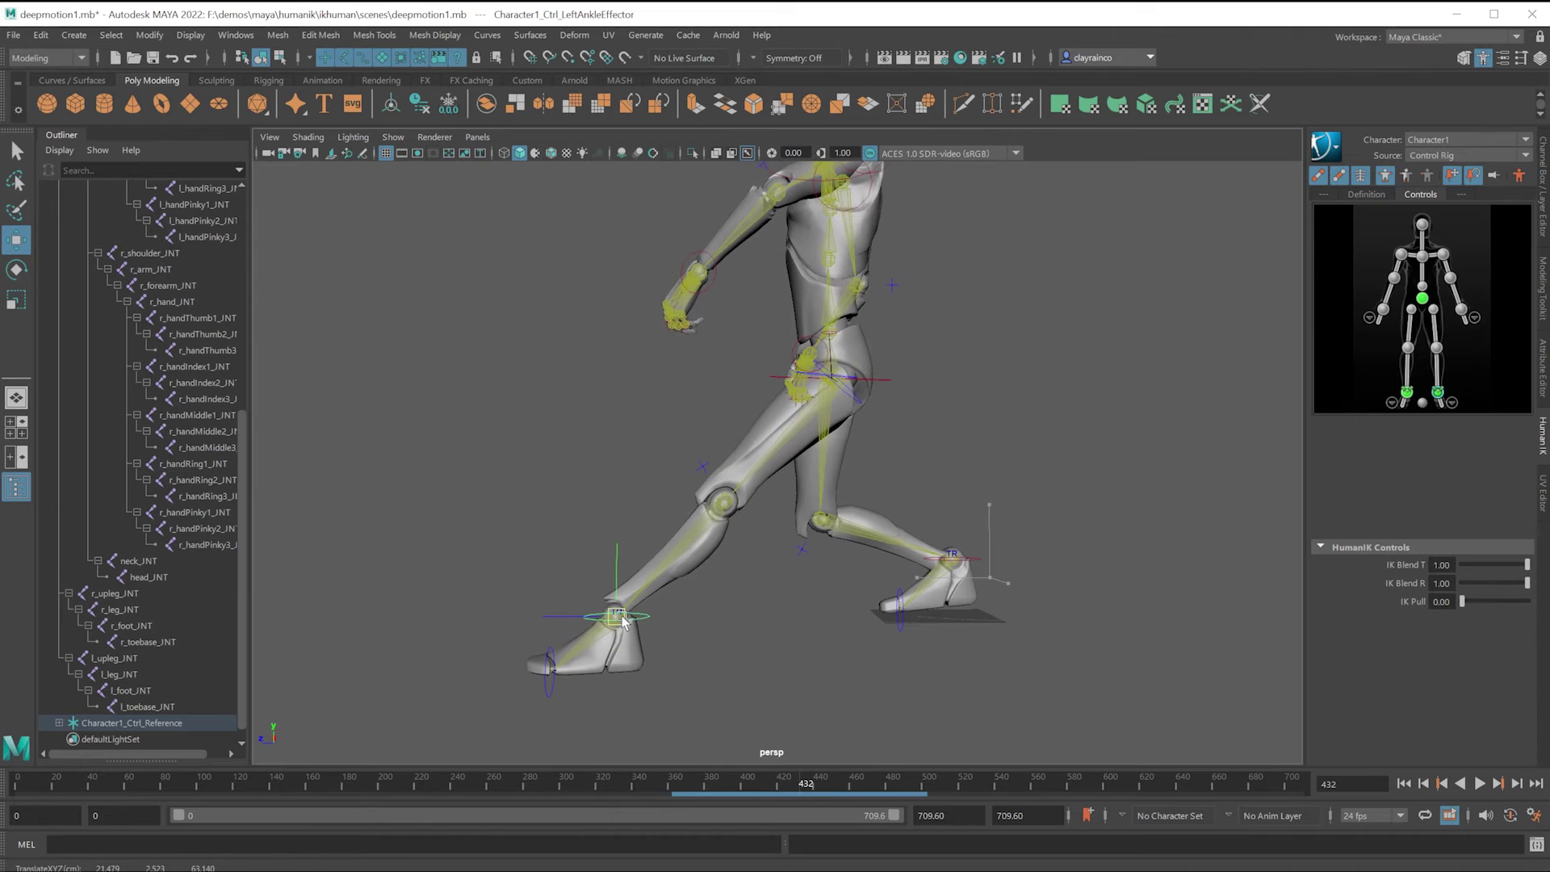
{"action": "left_click", "coordinate": [969, 564]}
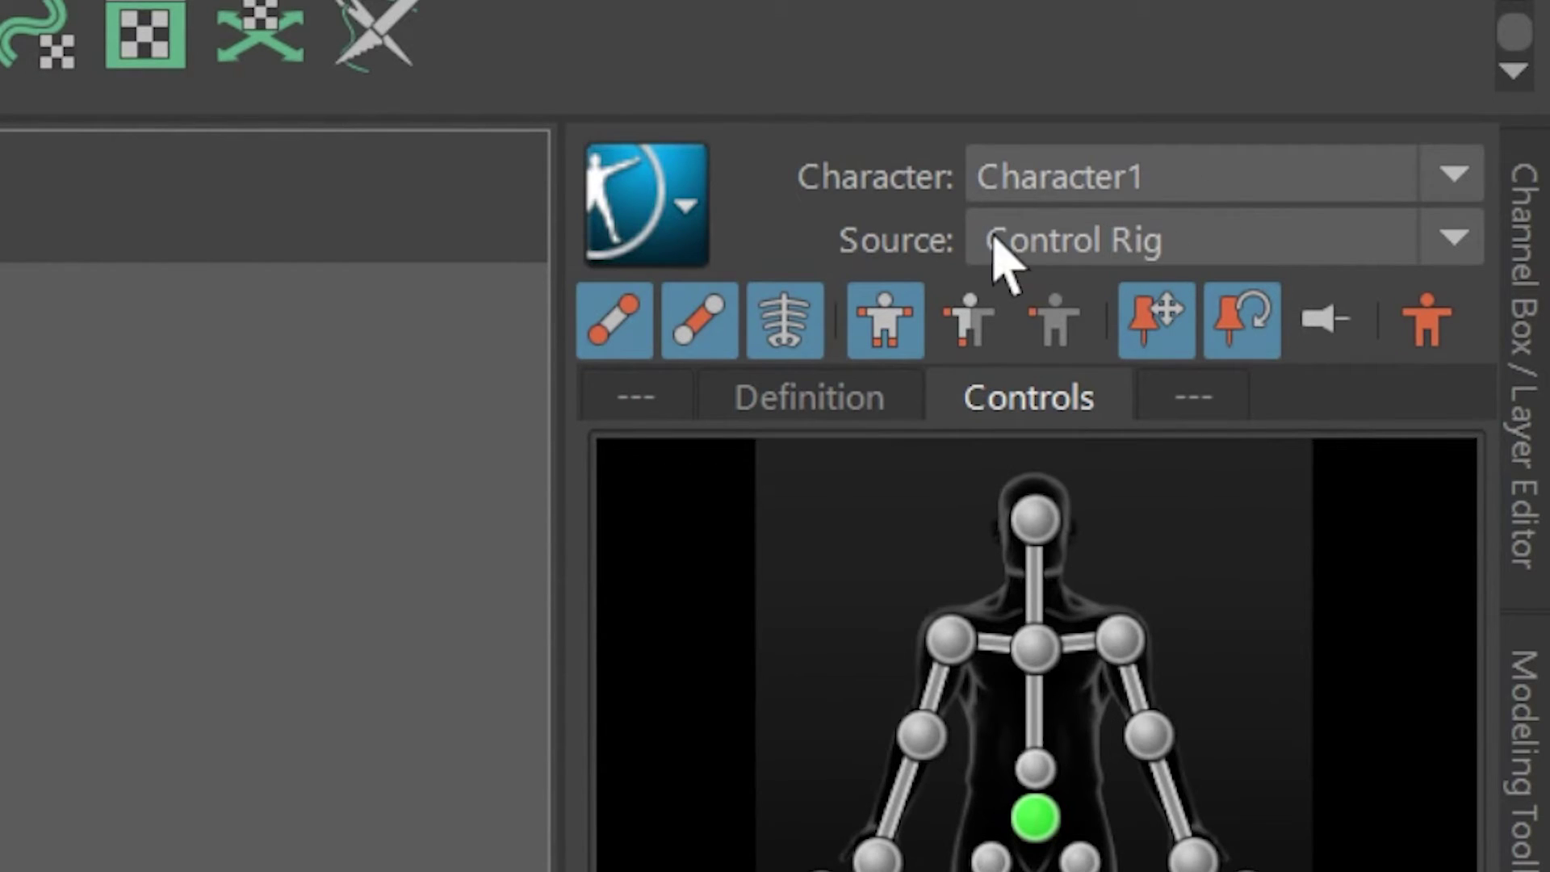
Step: Set the HumanIK source to None and play the character's animation from the front
{"action": "left_click", "coordinate": [1045, 244]}
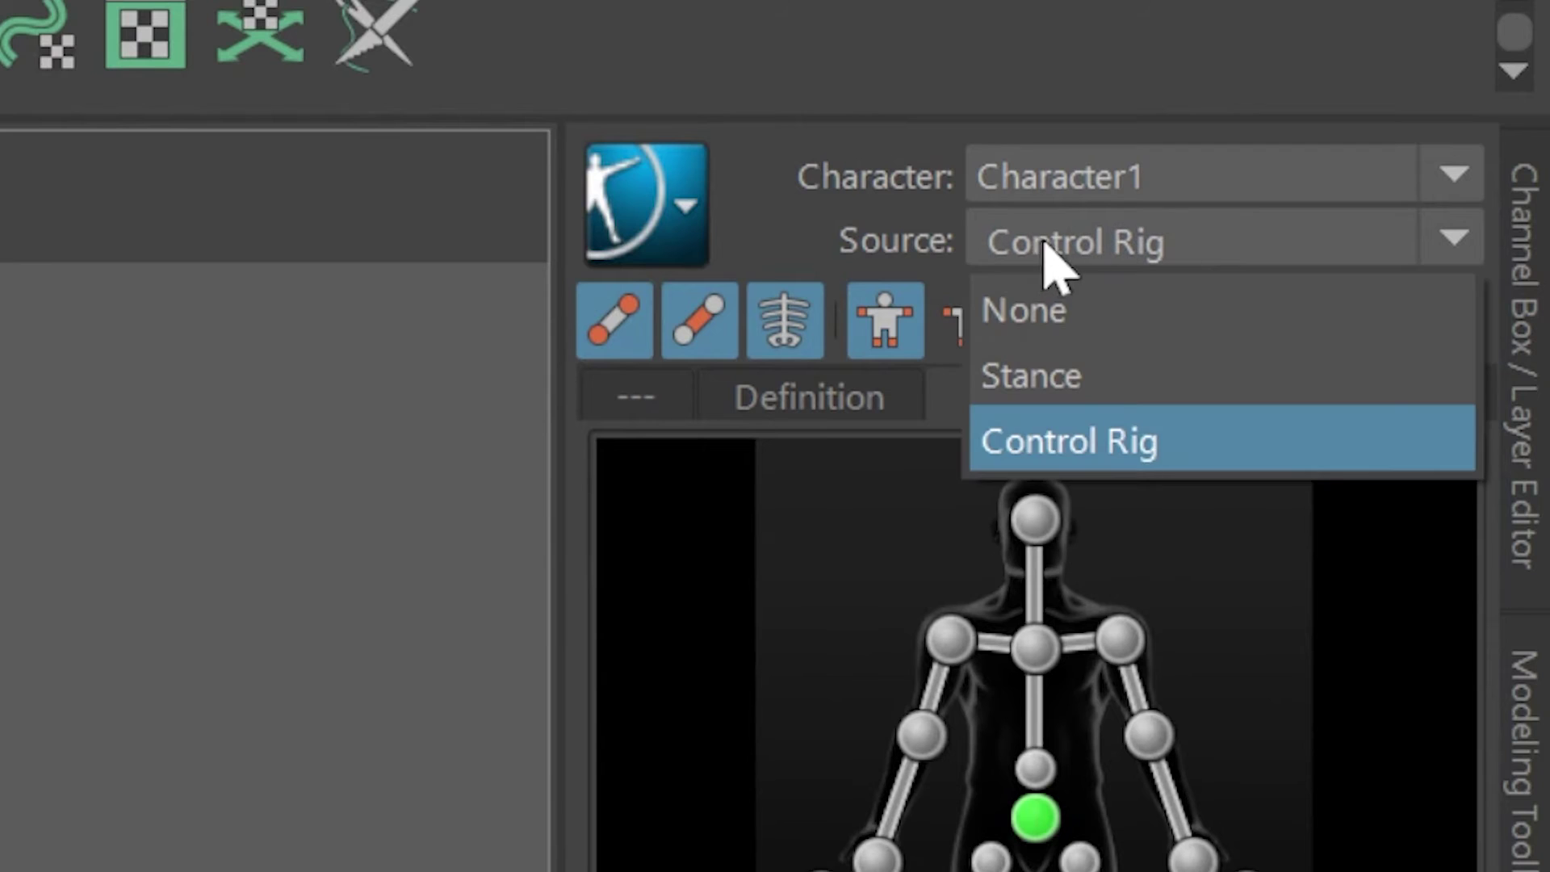
{"action": "left_click", "coordinate": [1057, 309]}
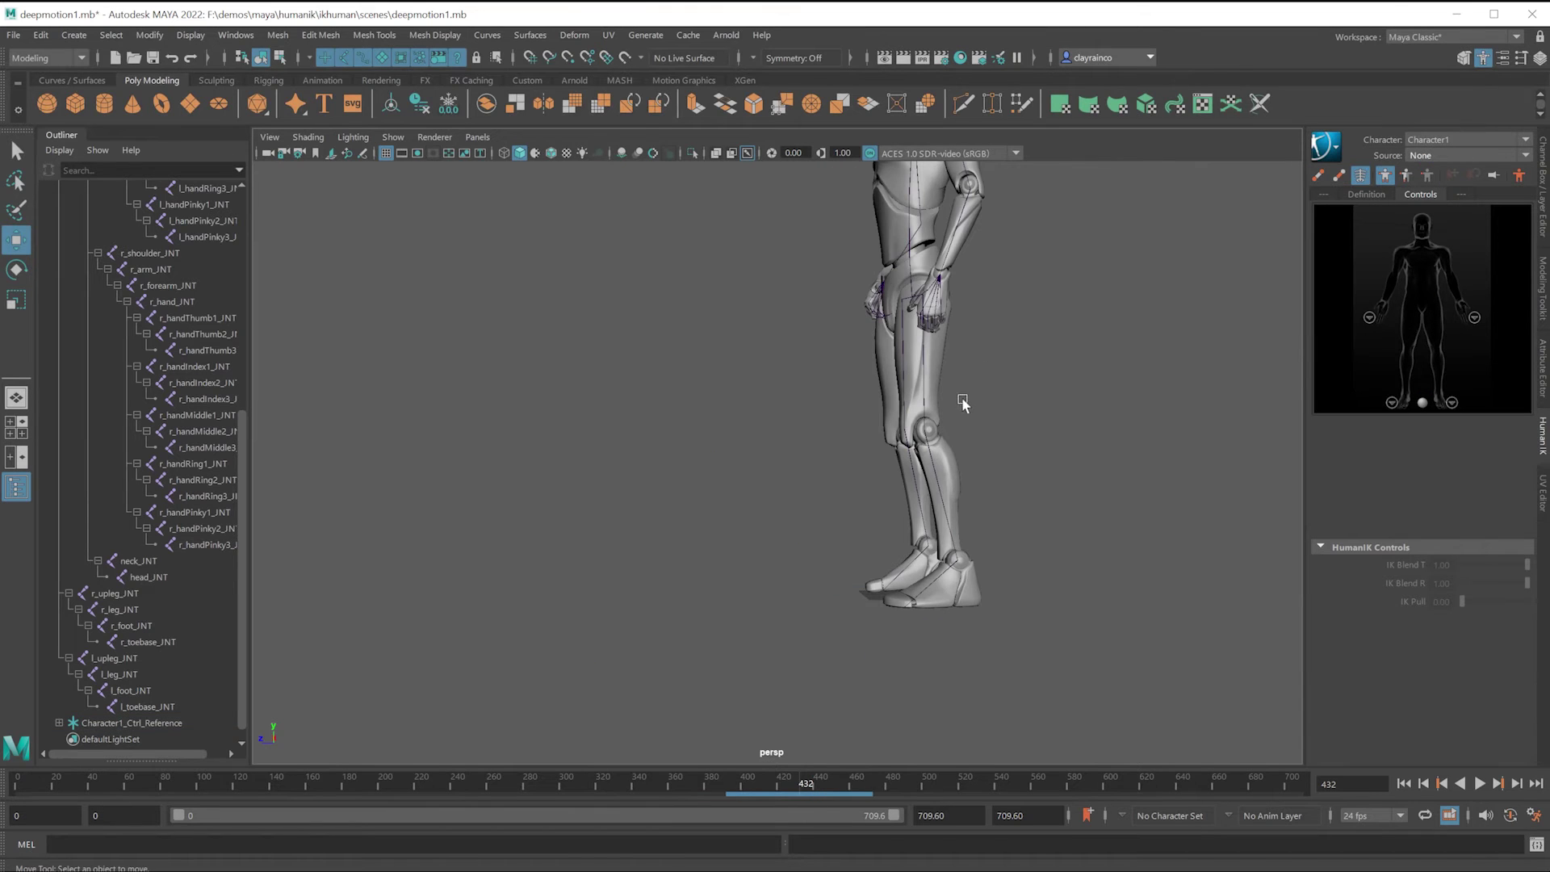
{"action": "left_click_drag", "start_coordinate": [963, 403], "coordinate": [1062, 405], "text": "alt"}
{"action": "key", "text": "alt+v"}
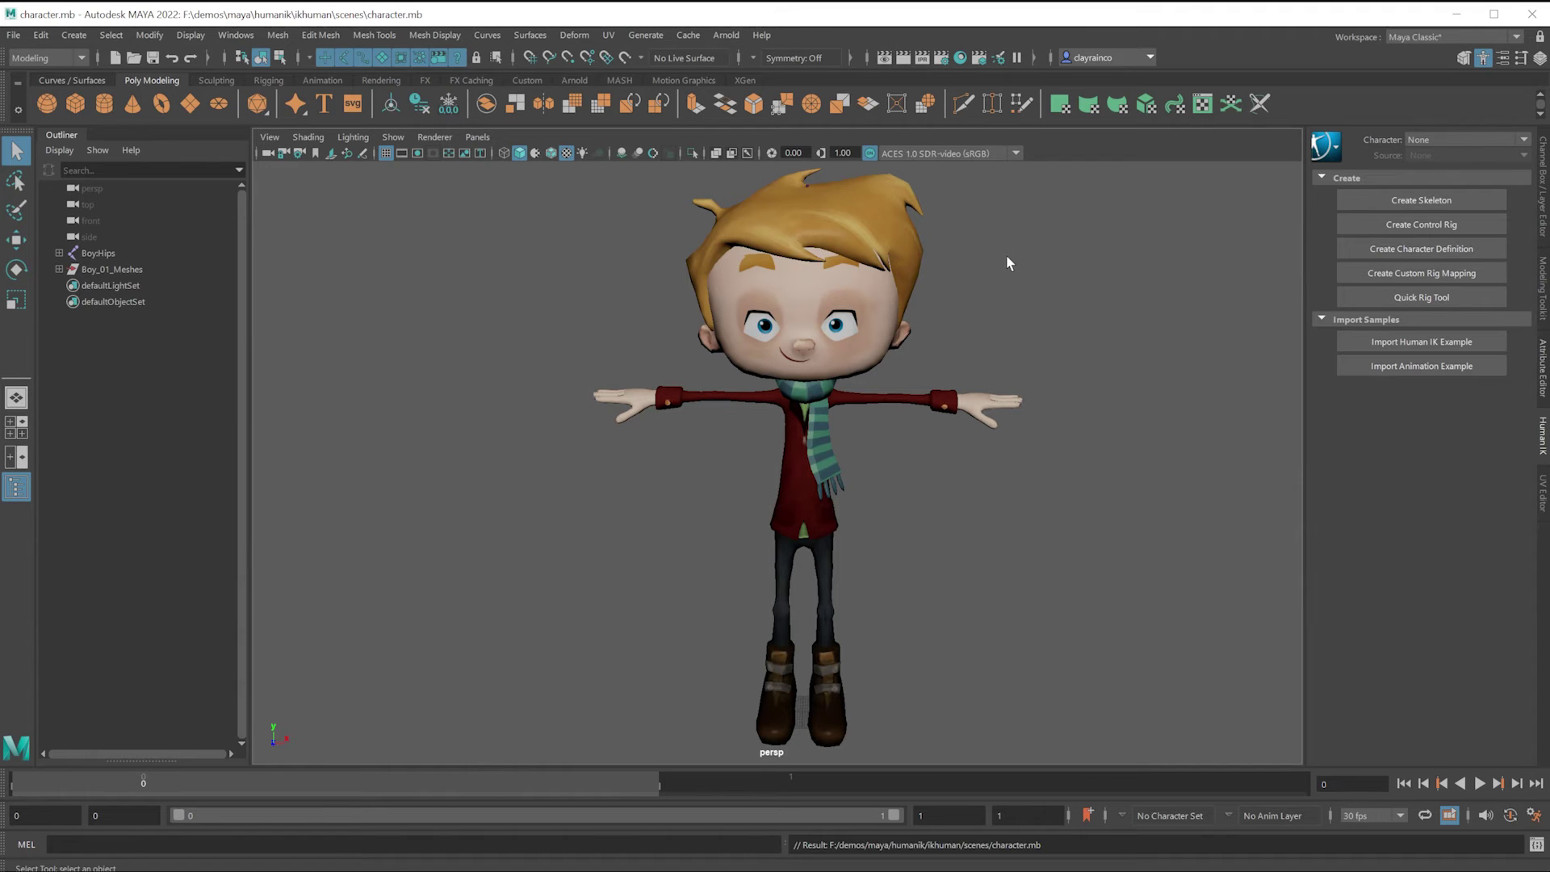
Step: Turn on X-Ray Joints so the boy's skeleton shows through the mesh
{"action": "left_click", "coordinate": [308, 137]}
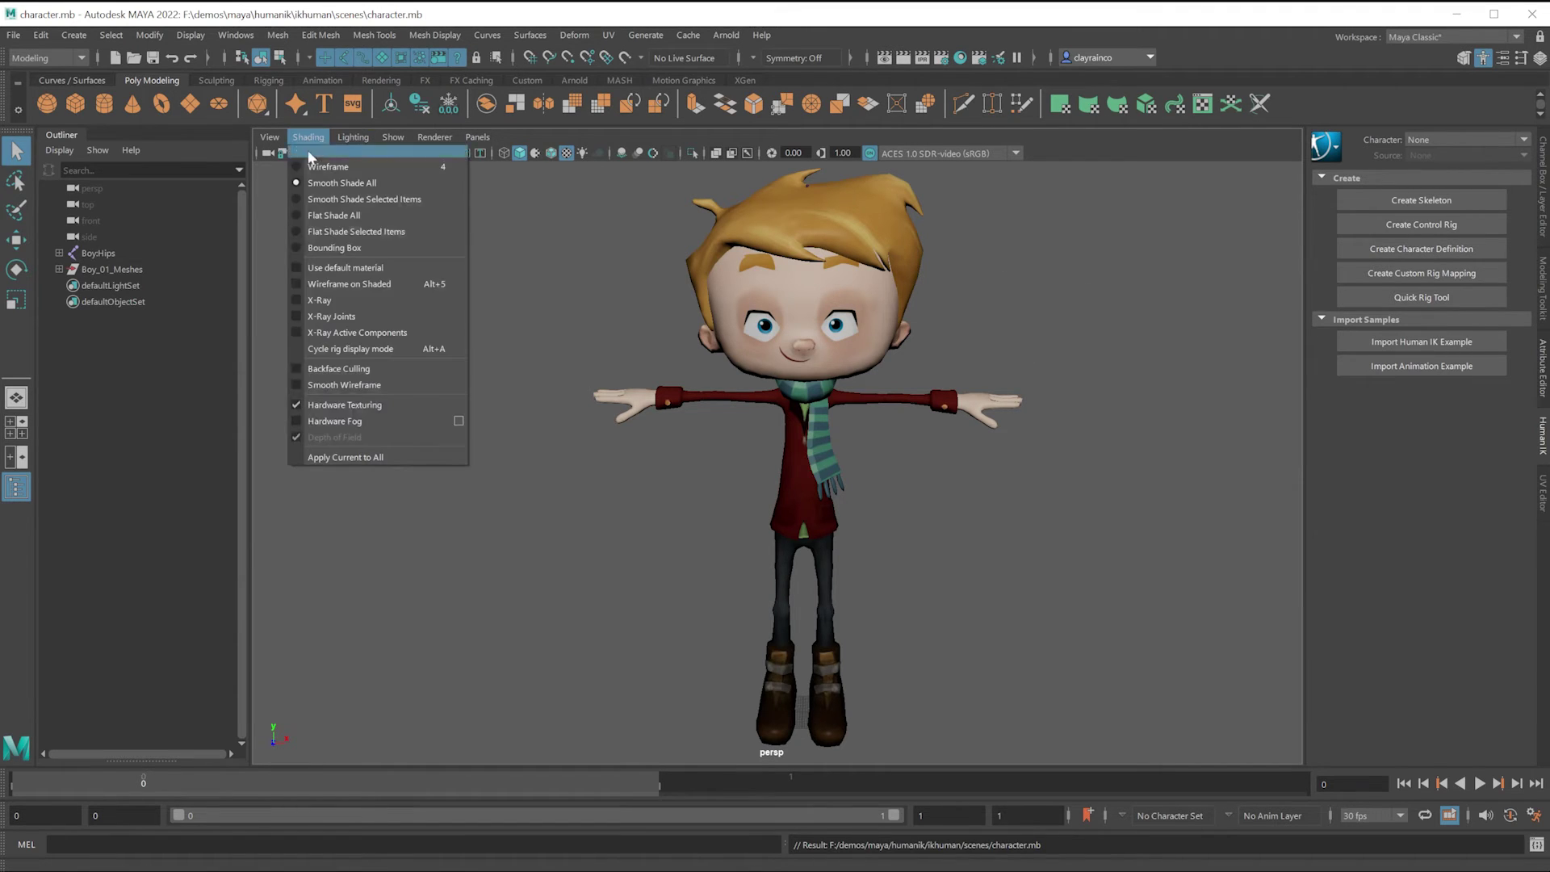
{"action": "left_click", "coordinate": [319, 317]}
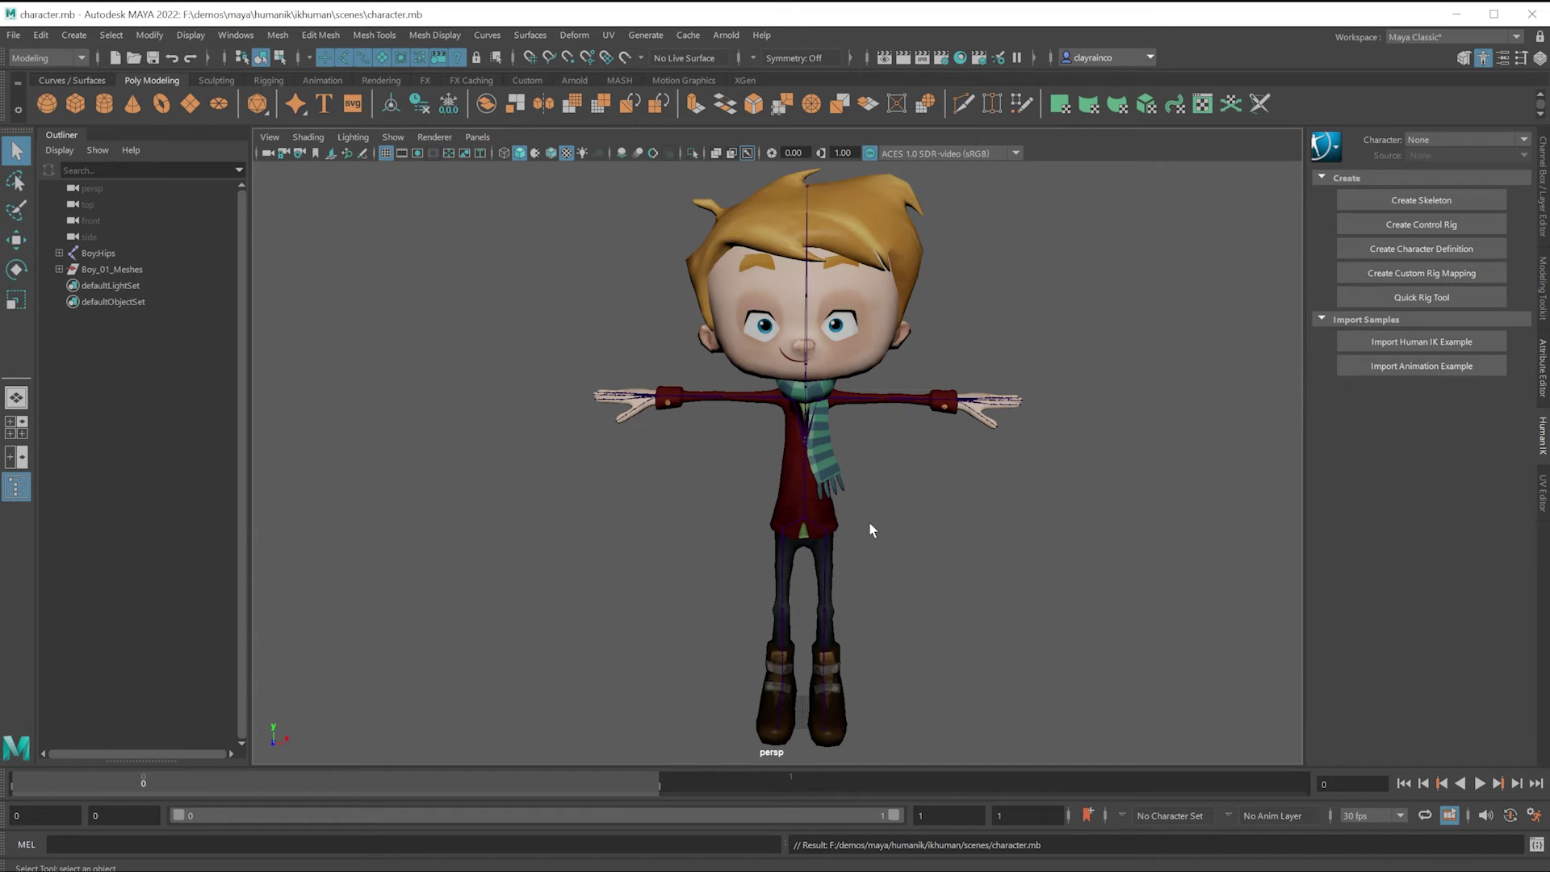
{"action": "mouse_move", "coordinate": [870, 529]}
{"action": "left_mouse_down", "text": "alt"}
{"action": "mouse_move", "coordinate": [792, 515]}
{"action": "mouse_move", "coordinate": [856, 517]}
{"action": "left_mouse_up", "text": "alt"}
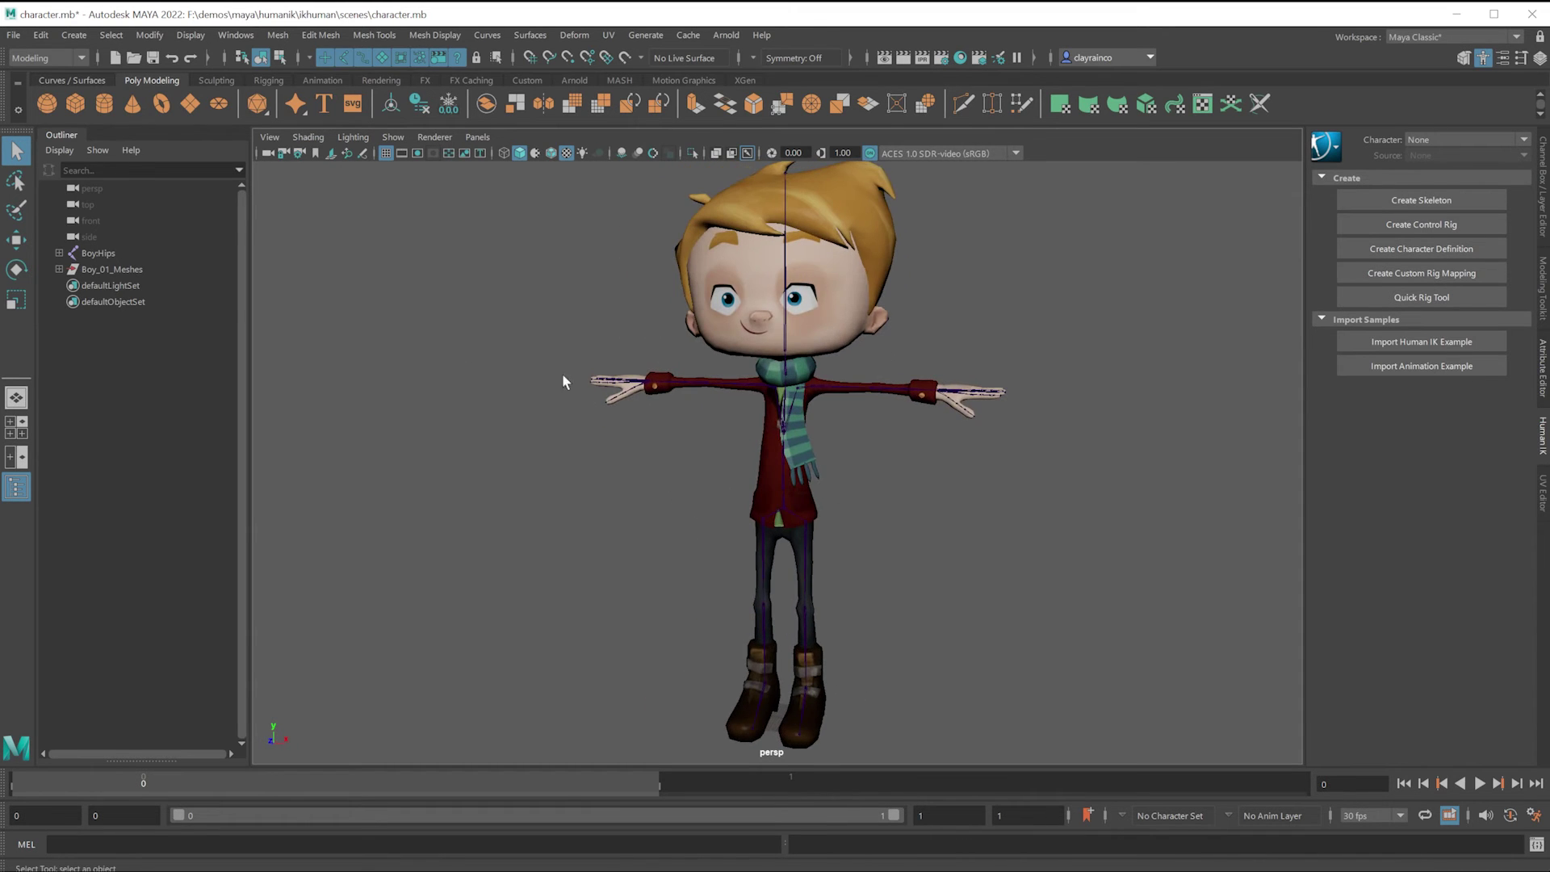
Step: Expand the full joint hierarchy under Boy:Hips in the Outliner
{"action": "left_click", "coordinate": [60, 254], "text": "shift"}
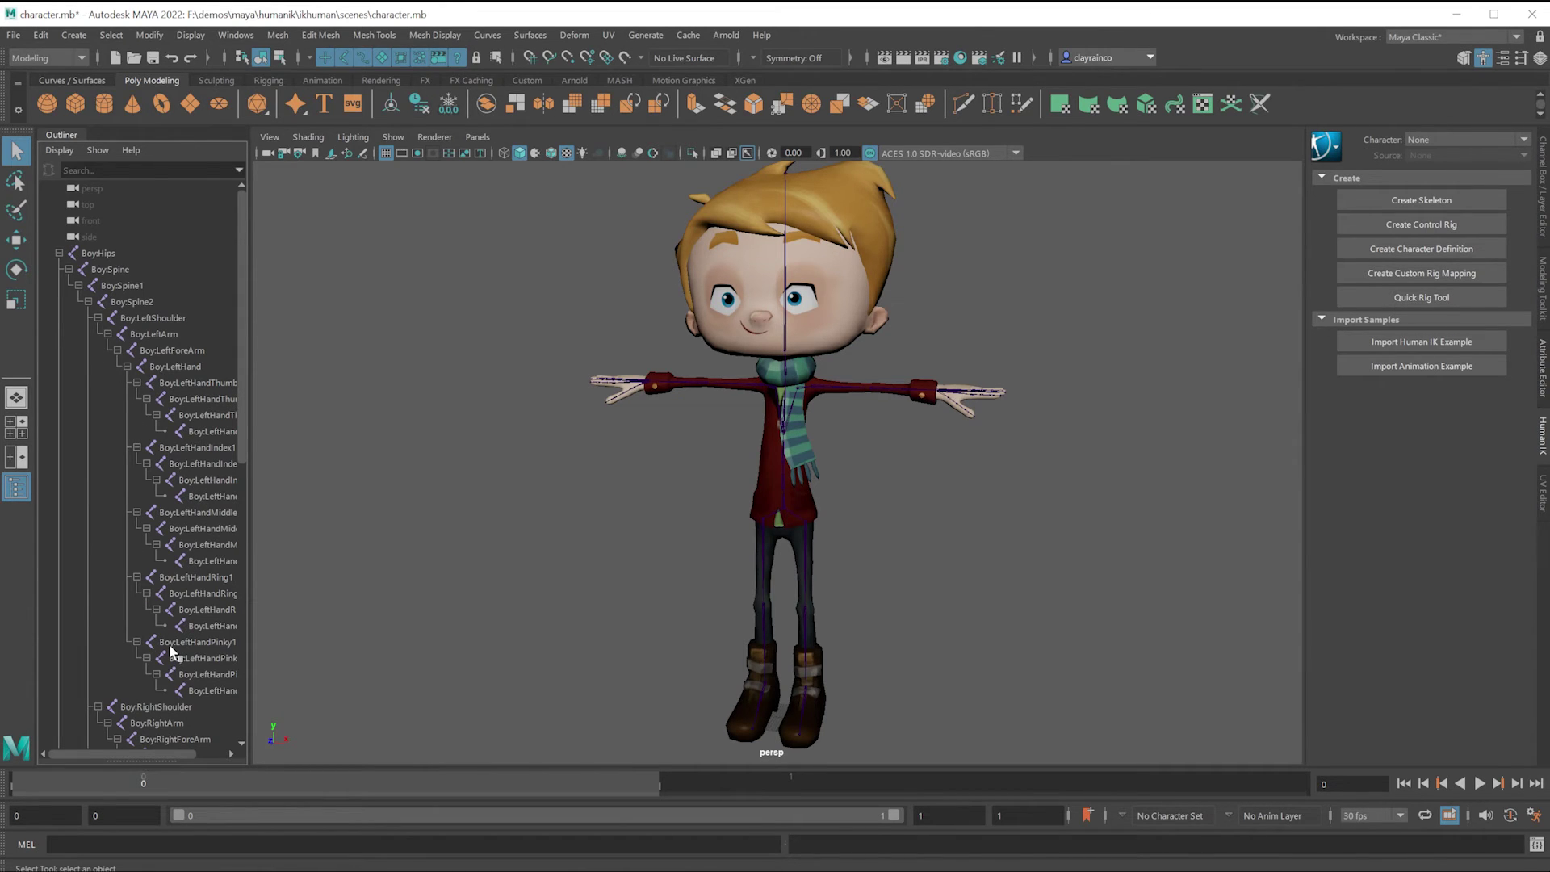
{"action": "scroll", "coordinate": [168, 652], "scroll_direction": "down", "scroll_amount": 9}
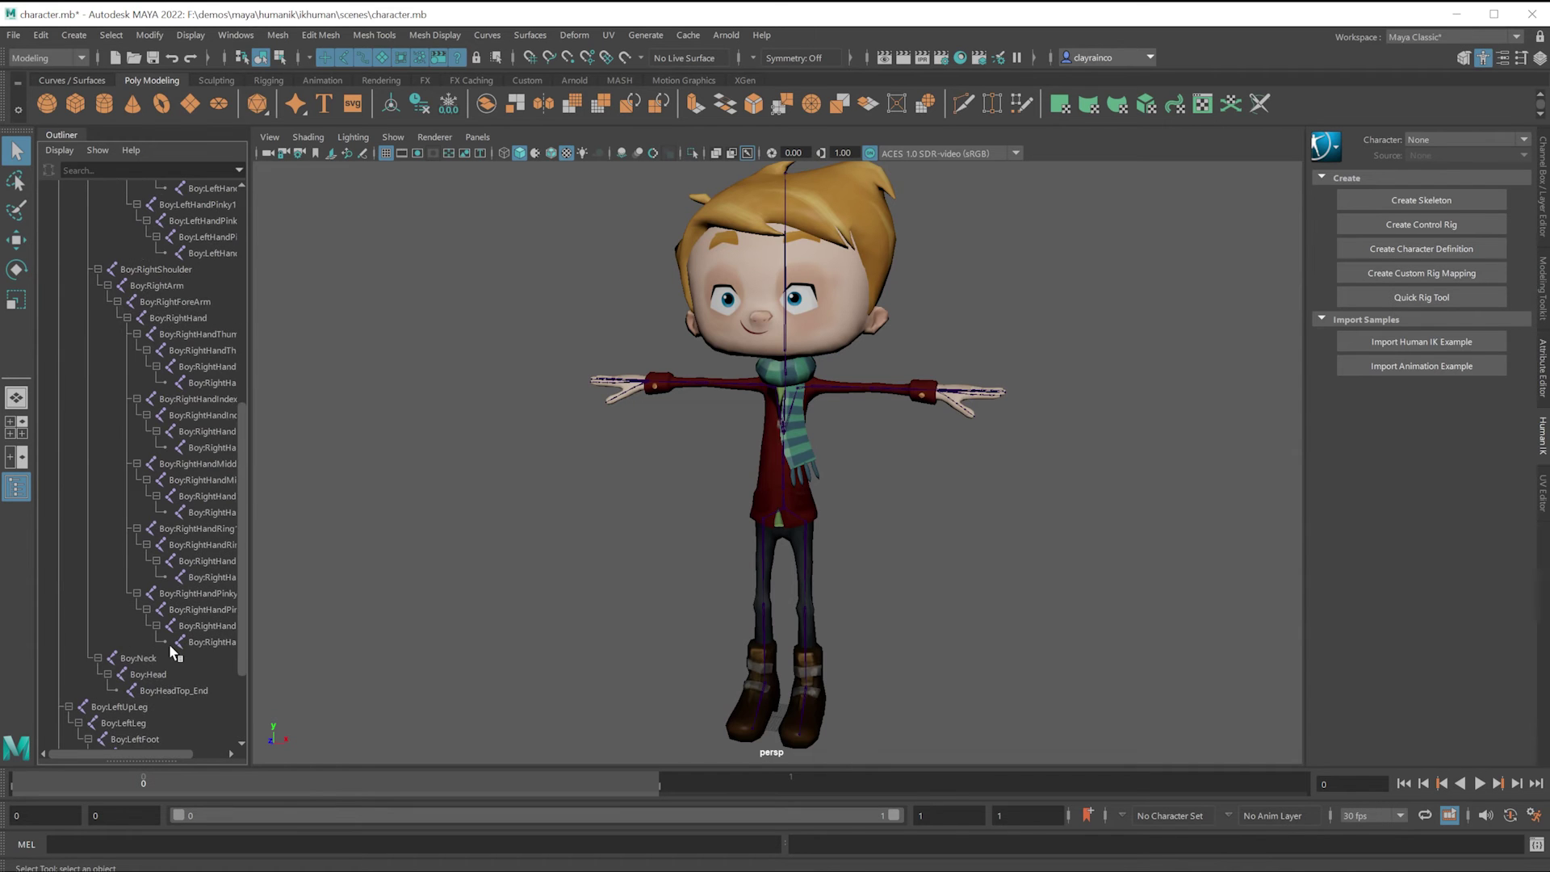
{"action": "scroll", "coordinate": [168, 643], "scroll_direction": "up", "scroll_amount": 9}
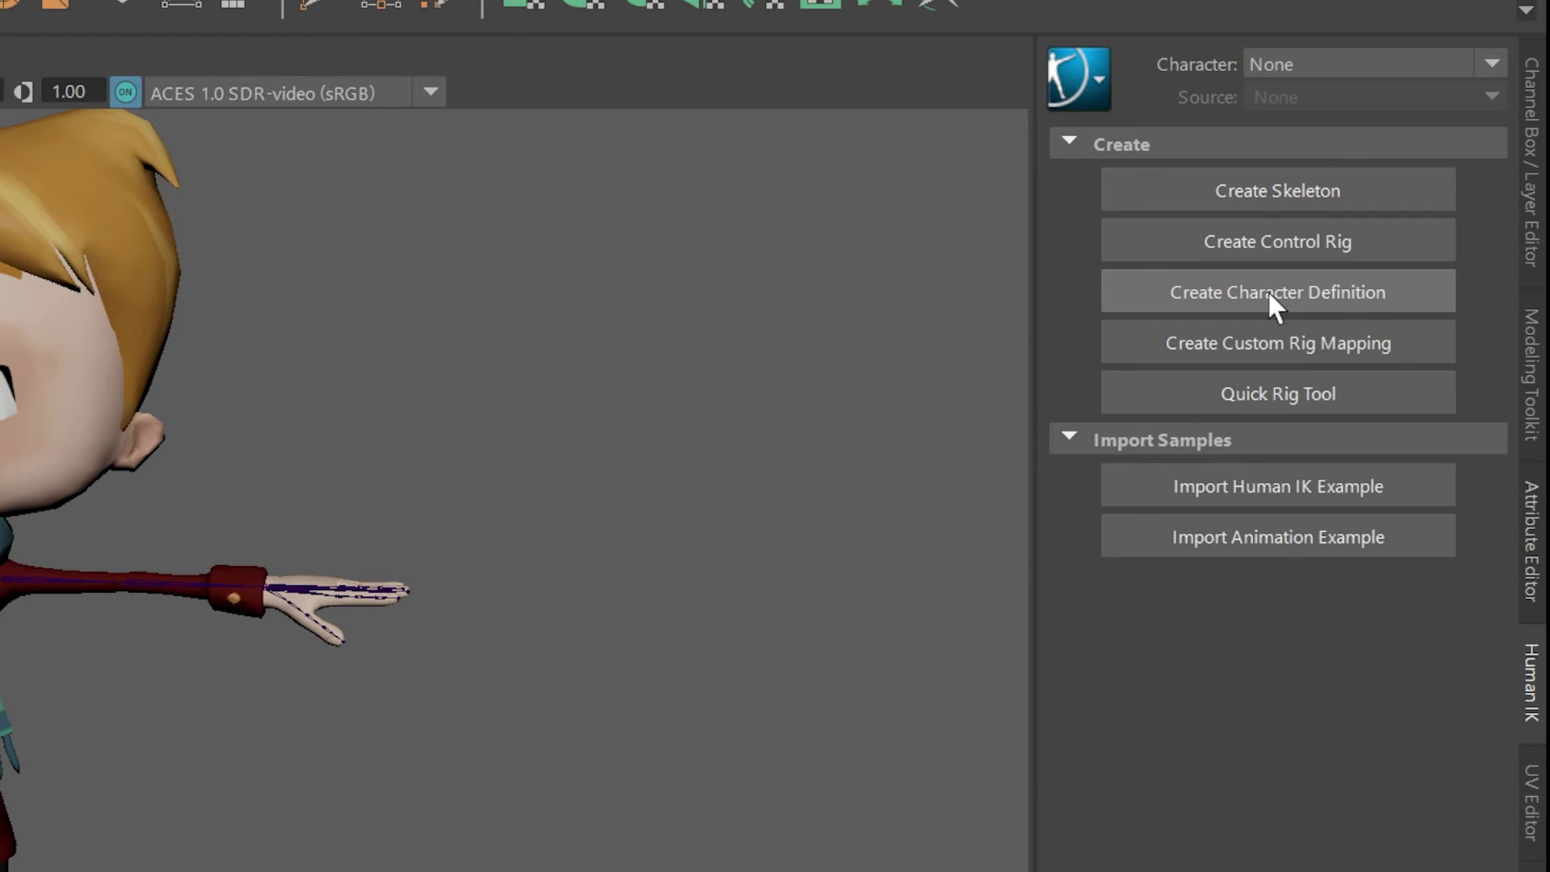
Step: Create a character definition and assign Boy:Hips as the hips
{"action": "left_click", "coordinate": [1267, 289]}
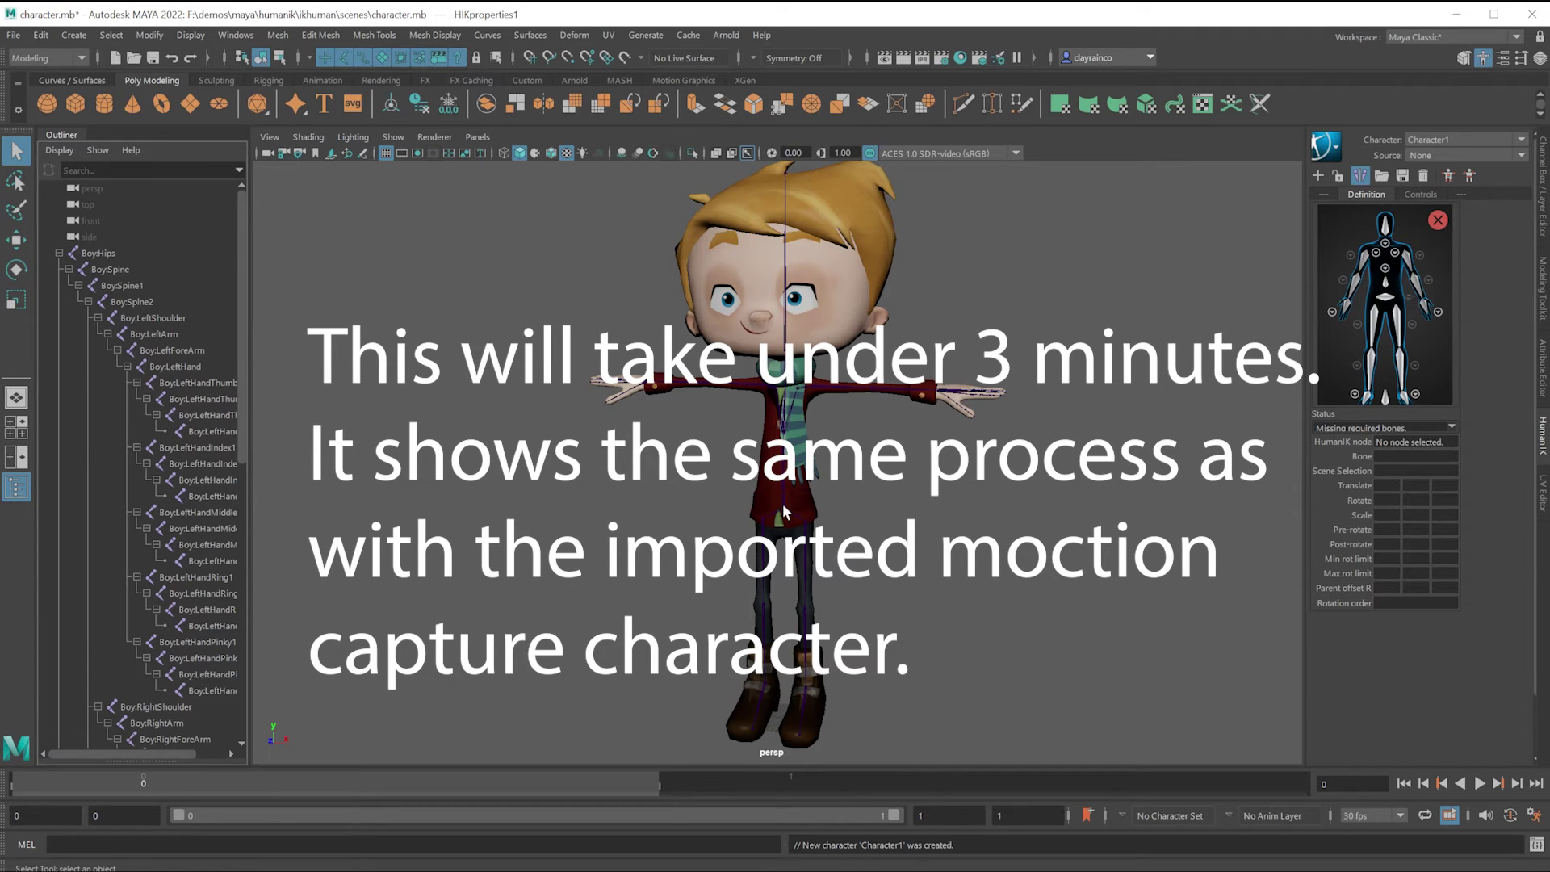
{"action": "left_click", "coordinate": [783, 513]}
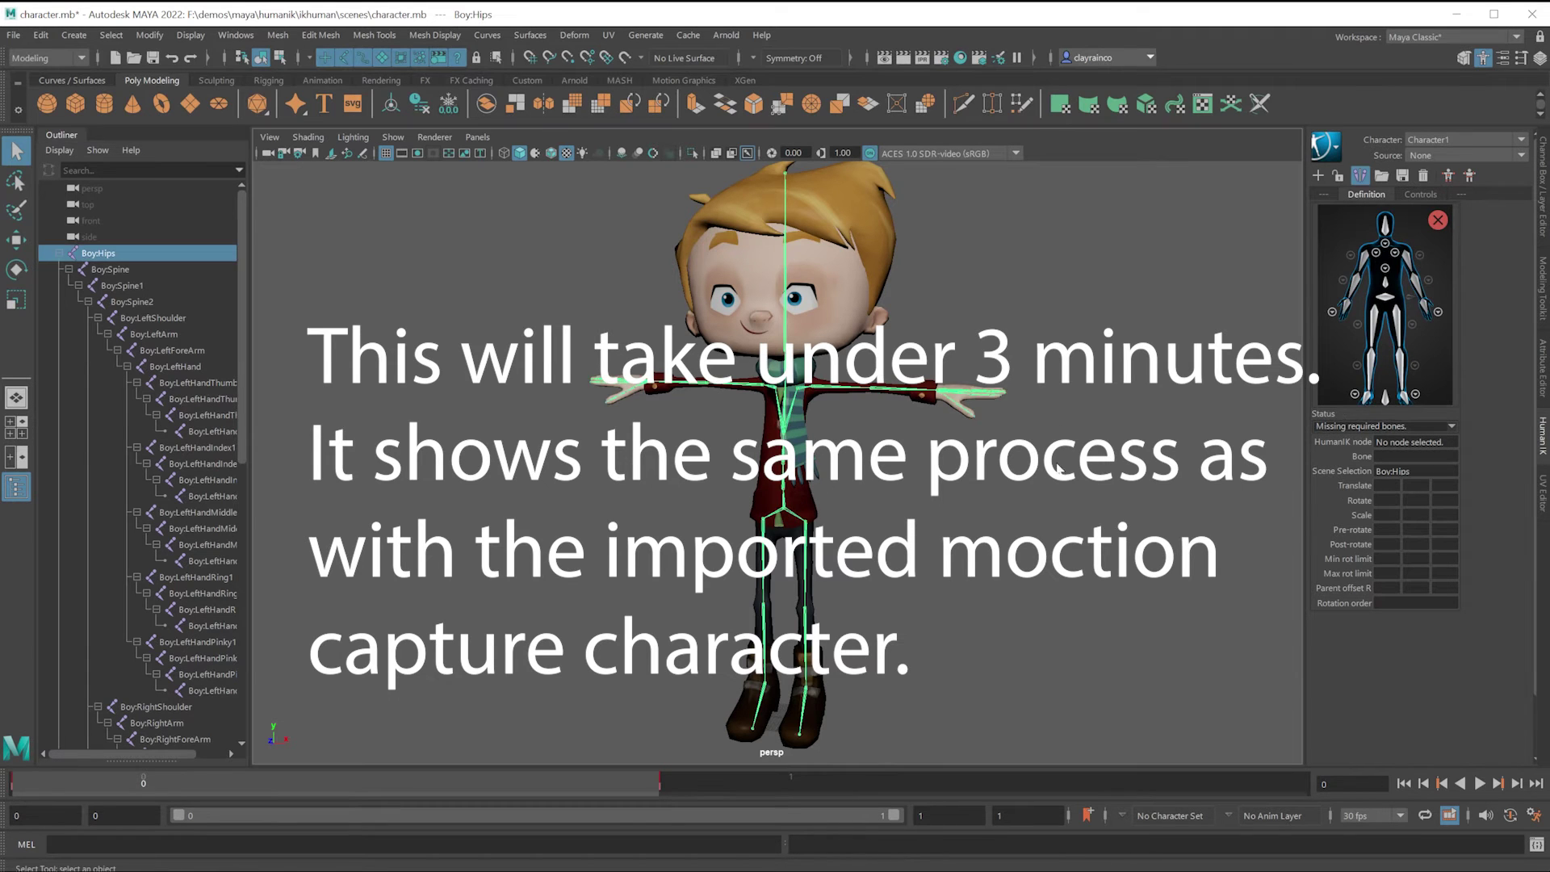
{"action": "left_click", "coordinate": [1385, 297]}
Step: Map Boy:Spine to the Spine slot and Boy:Spine2 to the Spine1 slot
{"action": "left_click", "coordinate": [785, 488]}
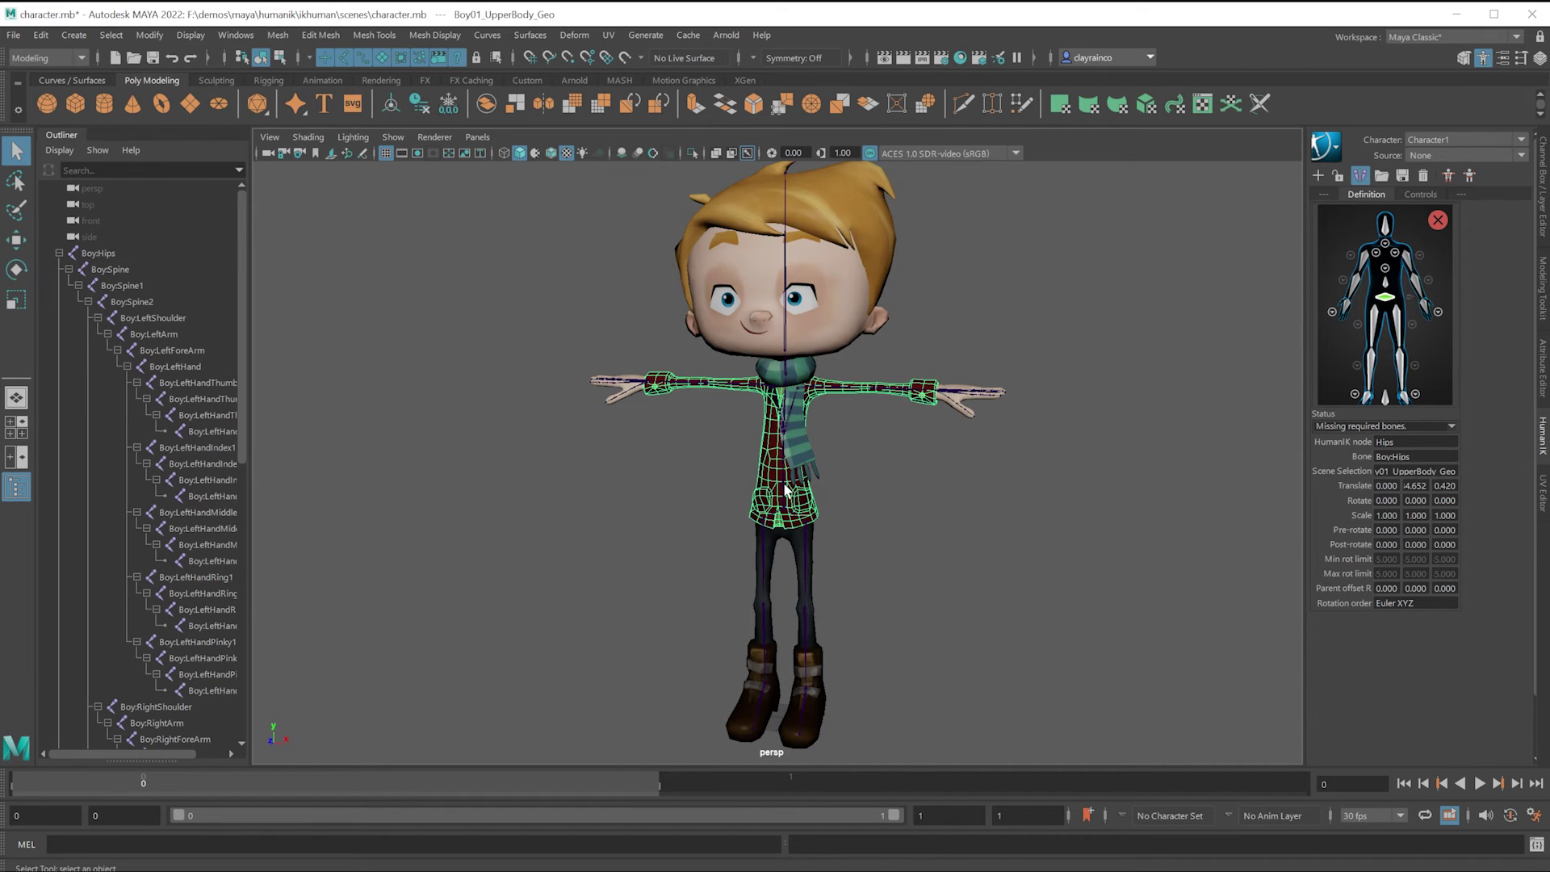
{"action": "left_click", "coordinate": [784, 489]}
{"action": "right_click", "coordinate": [1385, 292]}
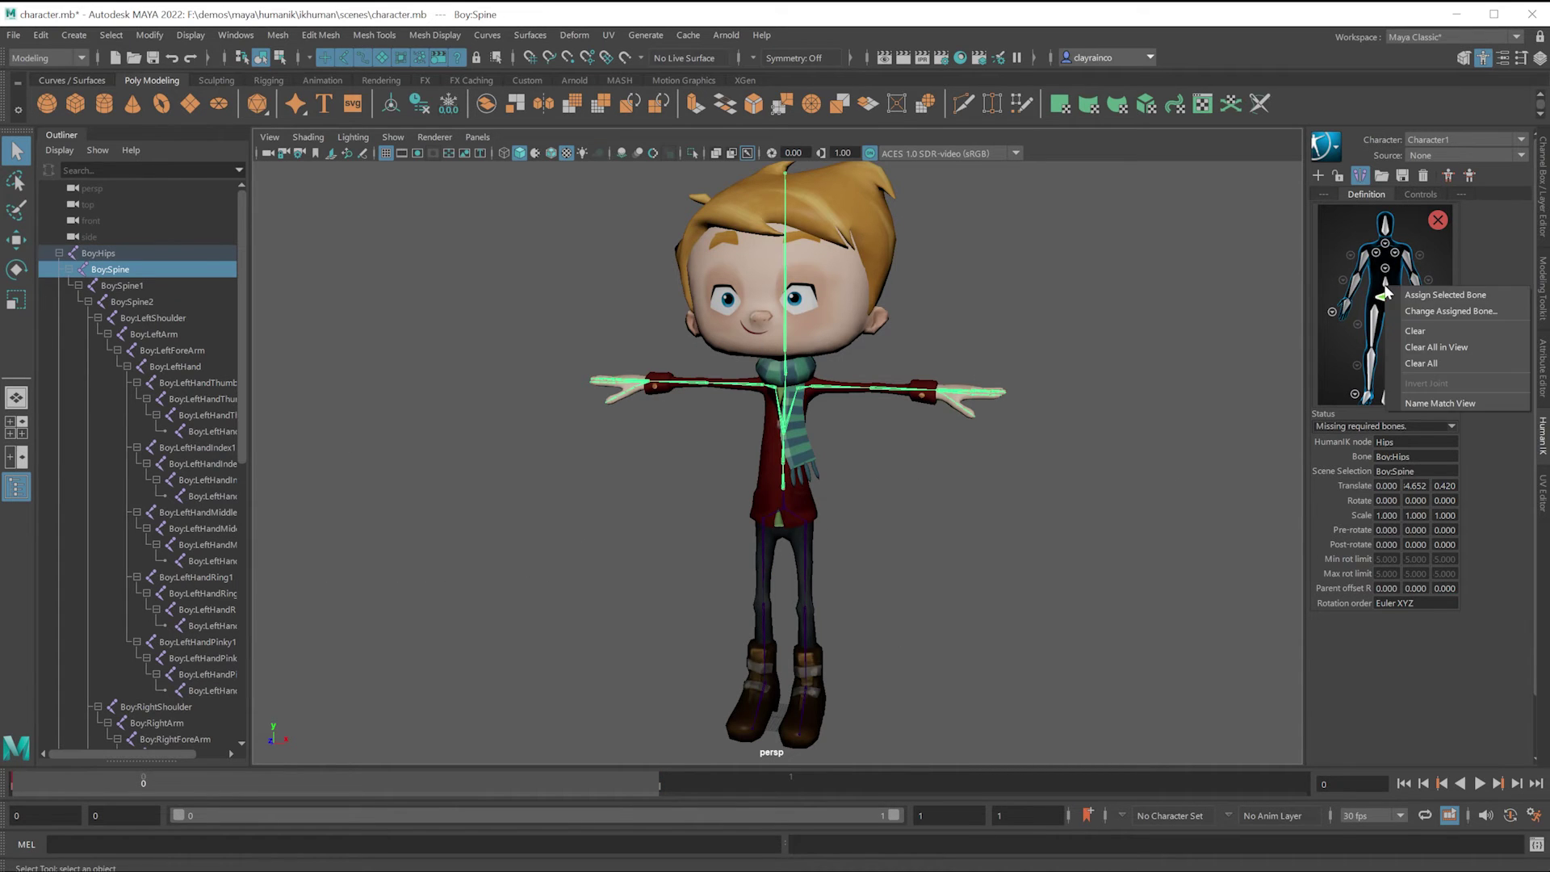
{"action": "left_click", "coordinate": [1441, 295]}
{"action": "left_click", "coordinate": [785, 438]}
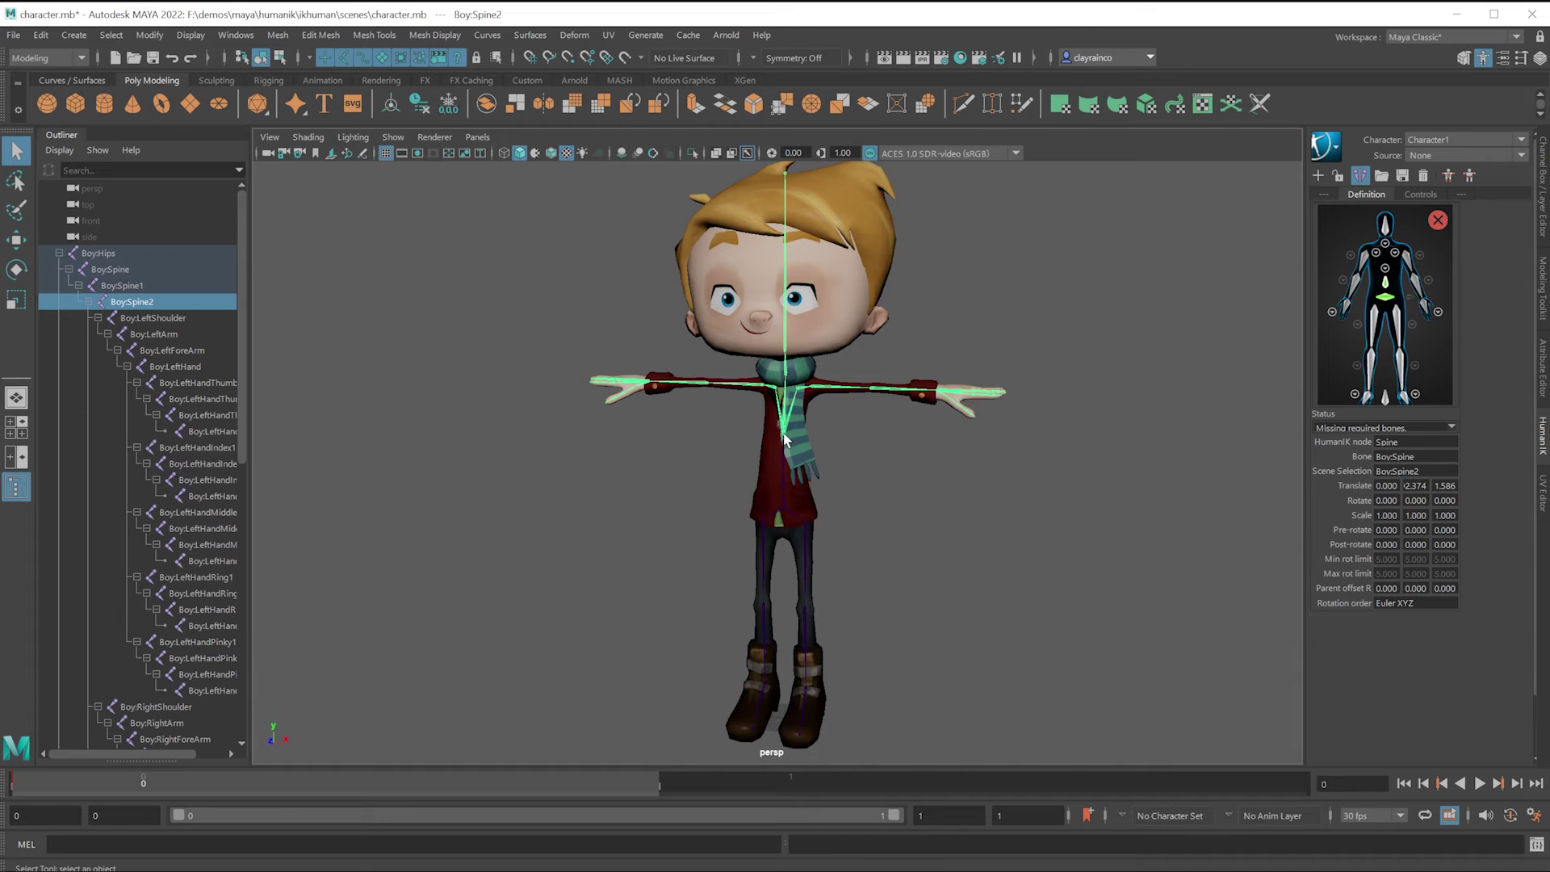
{"action": "left_click", "coordinate": [1387, 274]}
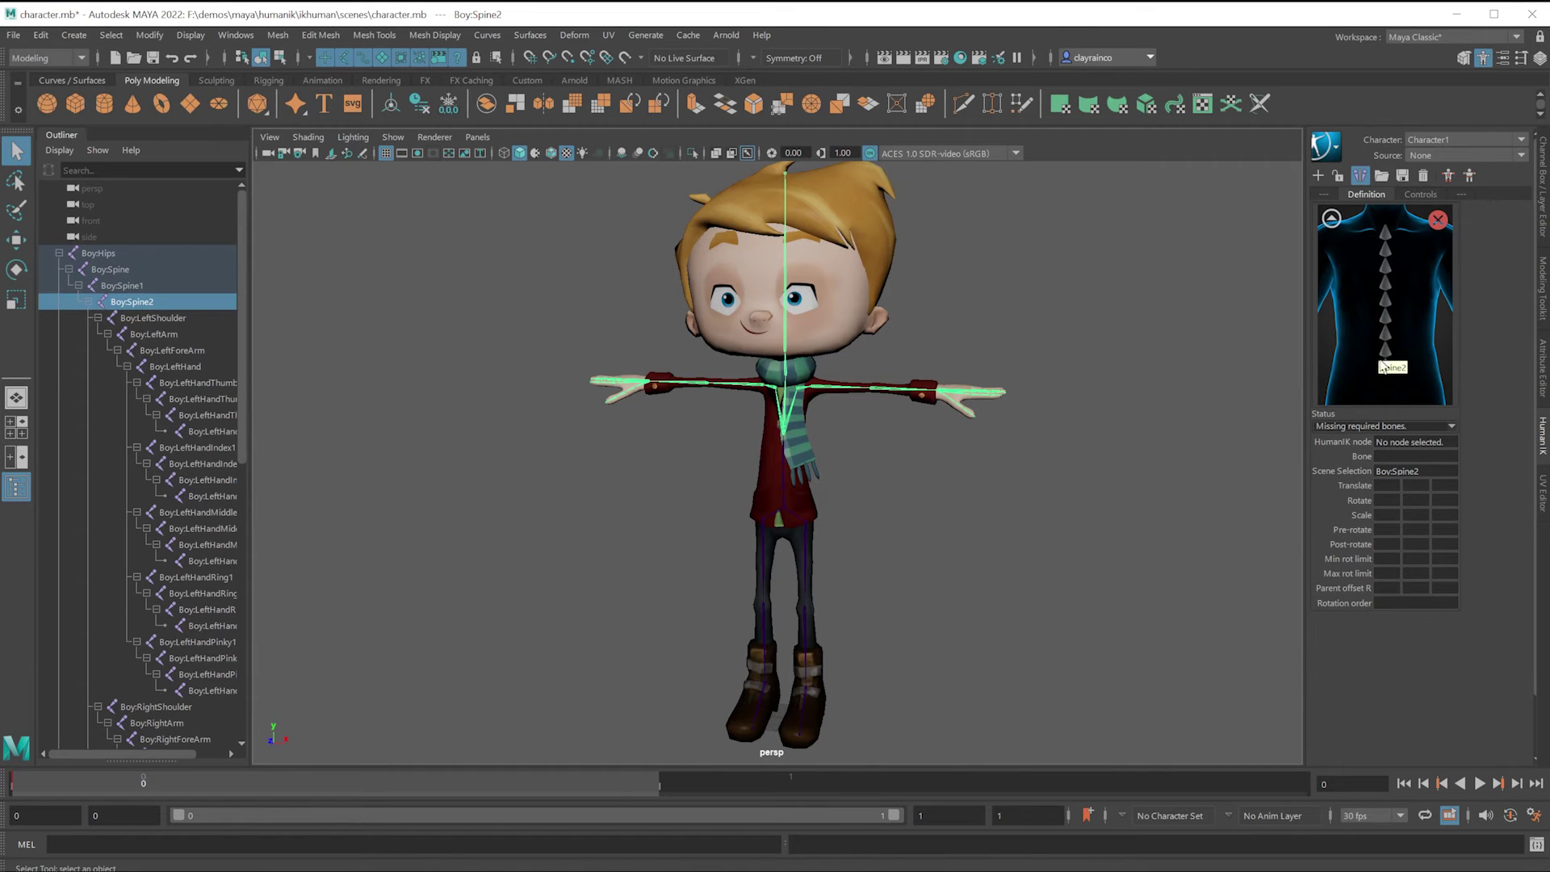
{"action": "right_click", "coordinate": [1384, 368]}
{"action": "left_click", "coordinate": [1445, 378]}
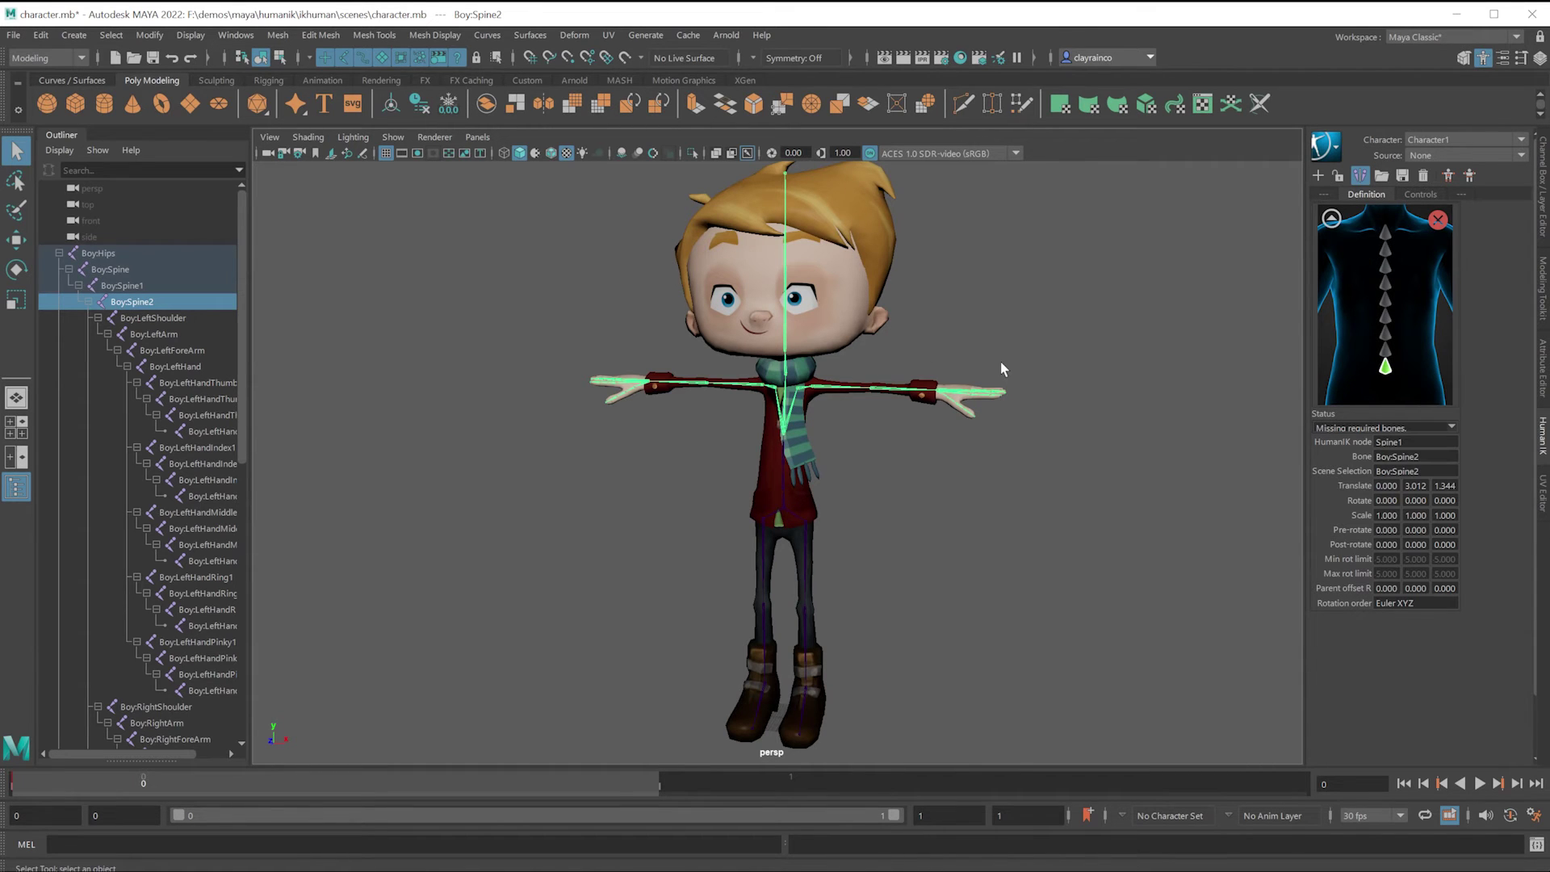
Step: Assign Boy:LeftShoulder to the left shoulder slot
{"action": "left_click", "coordinate": [802, 394]}
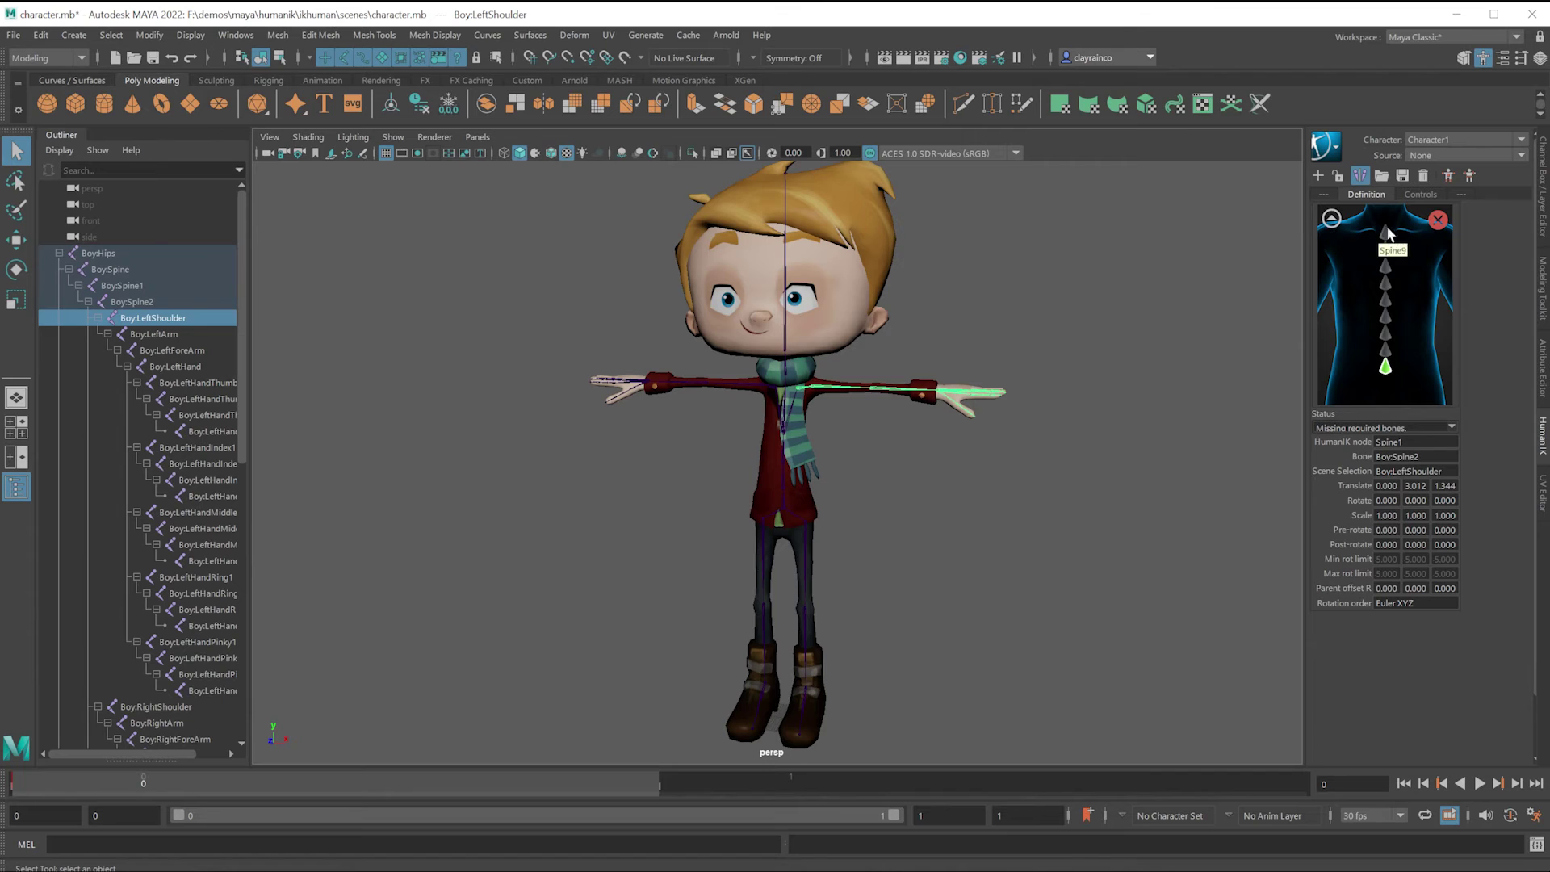
{"action": "left_click", "coordinate": [1331, 218]}
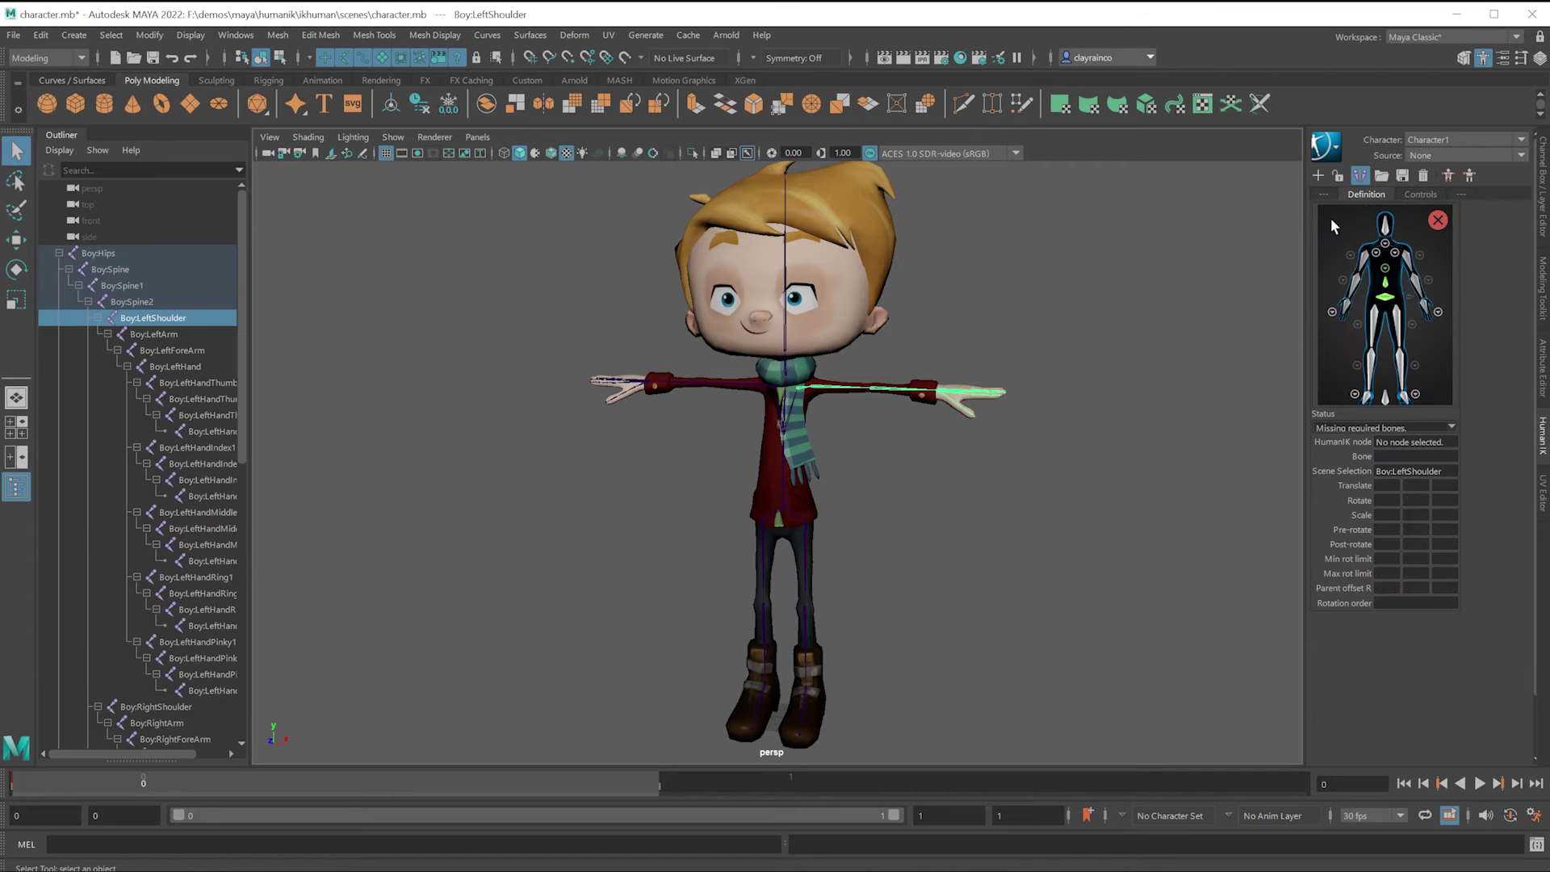
{"action": "left_click", "coordinate": [1394, 258]}
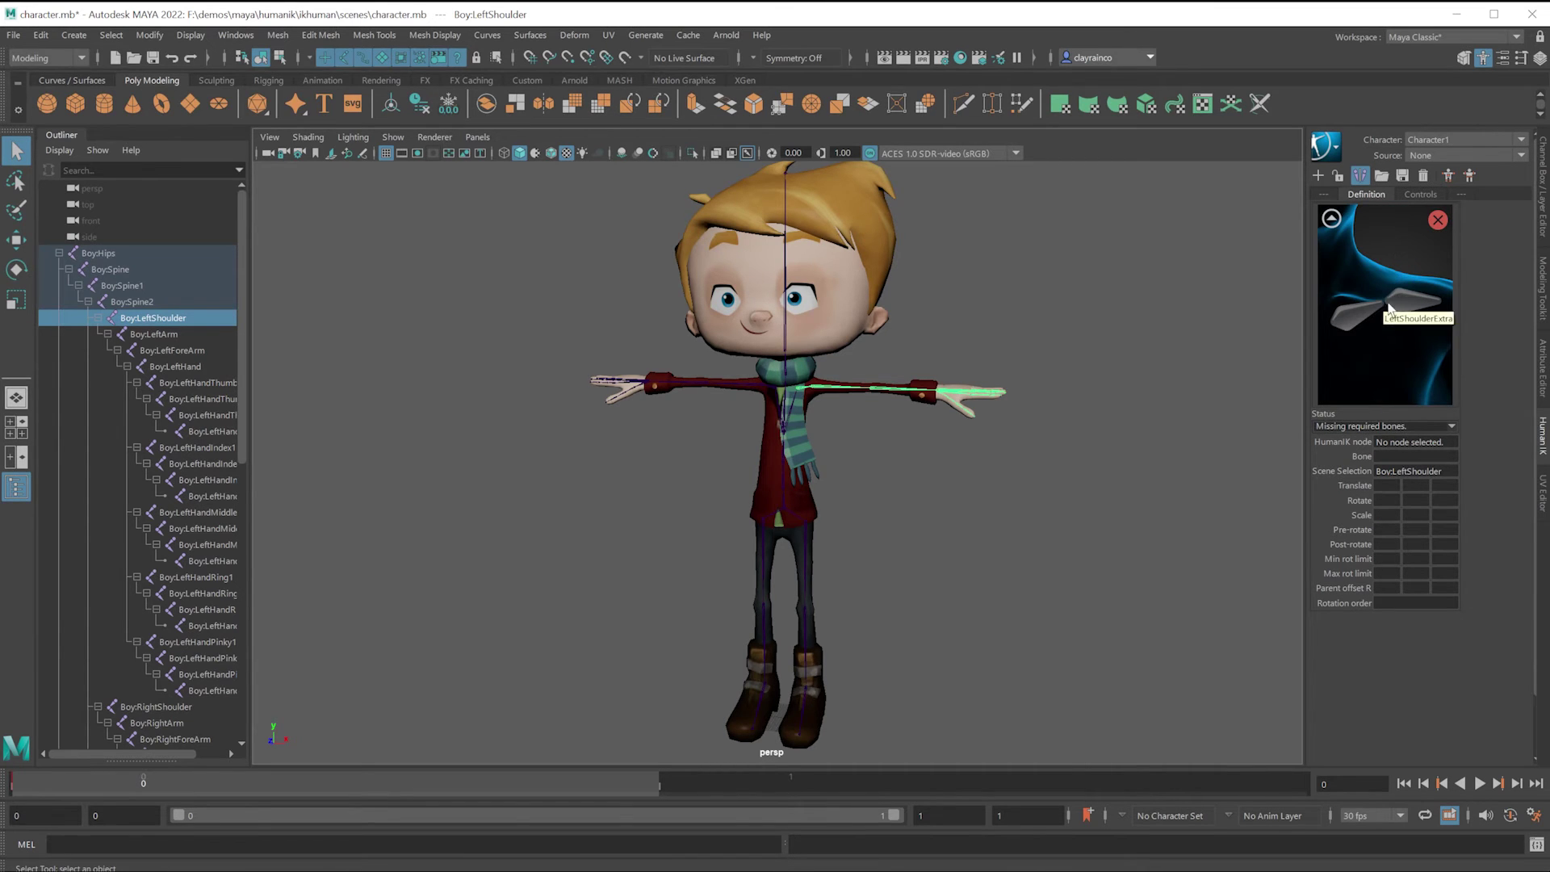
{"action": "right_click_drag", "start_coordinate": [1358, 313], "coordinate": [1228, 342]}
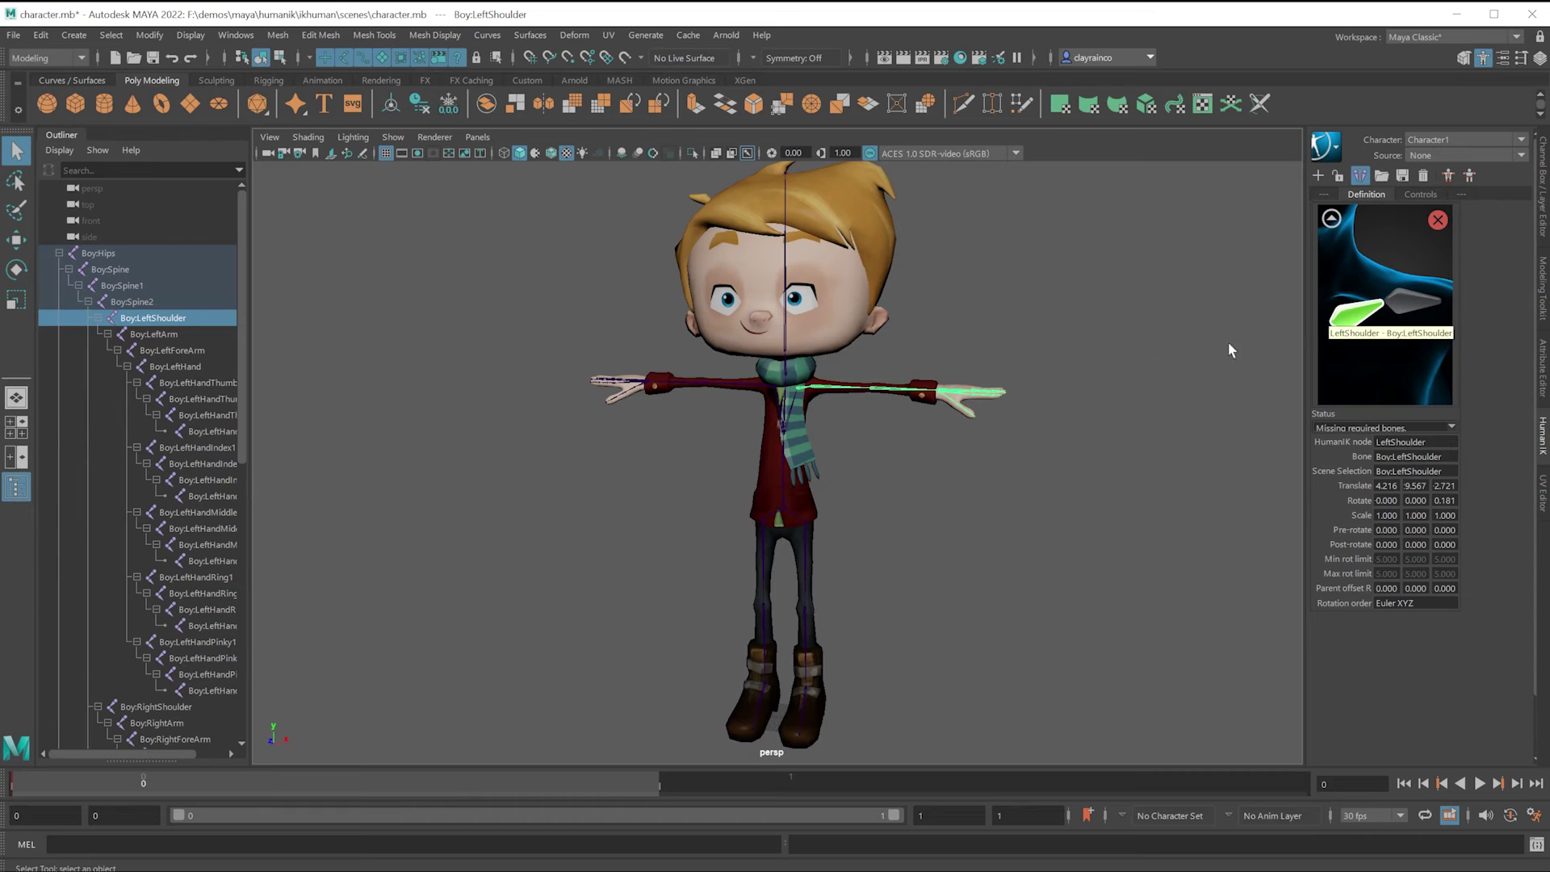
Step: Assign Boy:LeftArm, Boy:LeftForeArm and Boy:LeftHand to Character1's left arm, forearm and hand slots
{"action": "left_click", "coordinate": [832, 391]}
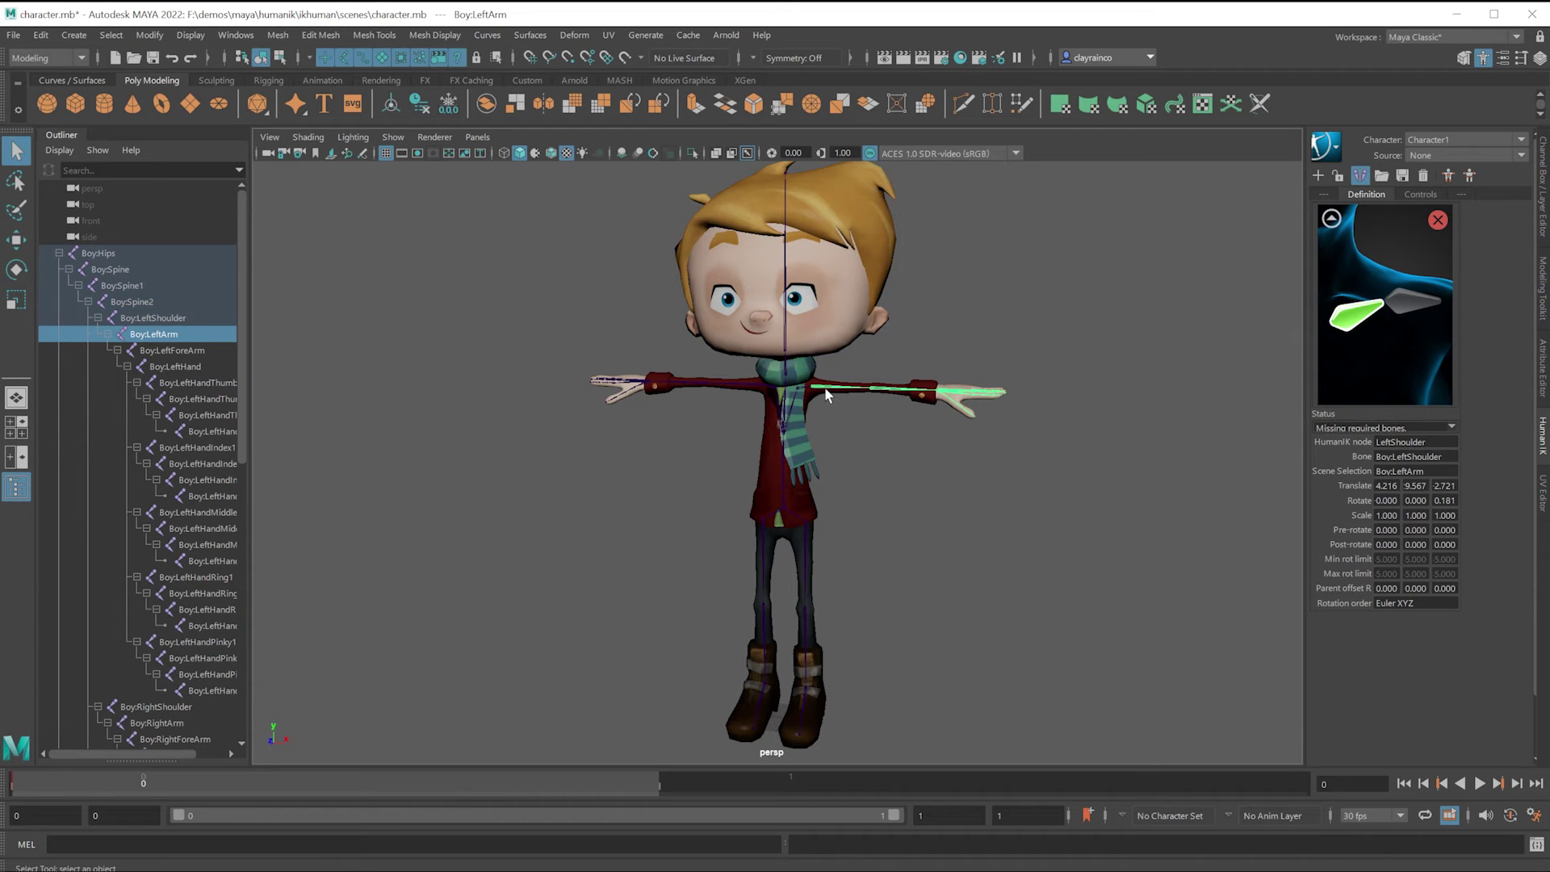
{"action": "left_click", "coordinate": [1331, 218]}
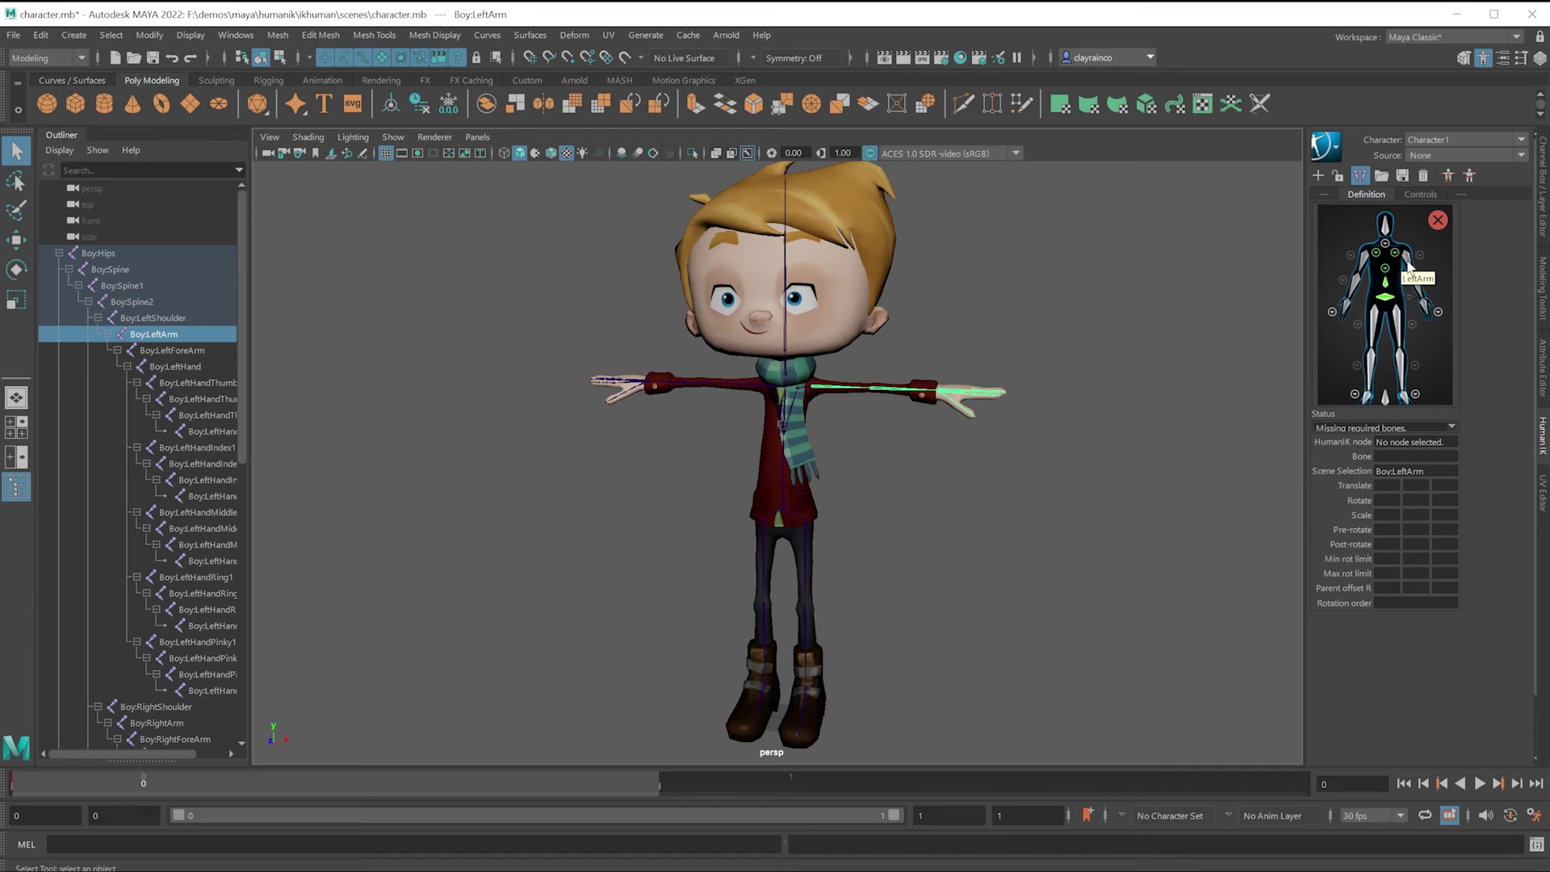
{"action": "right_click", "coordinate": [1407, 269]}
{"action": "left_click", "coordinate": [1422, 276]}
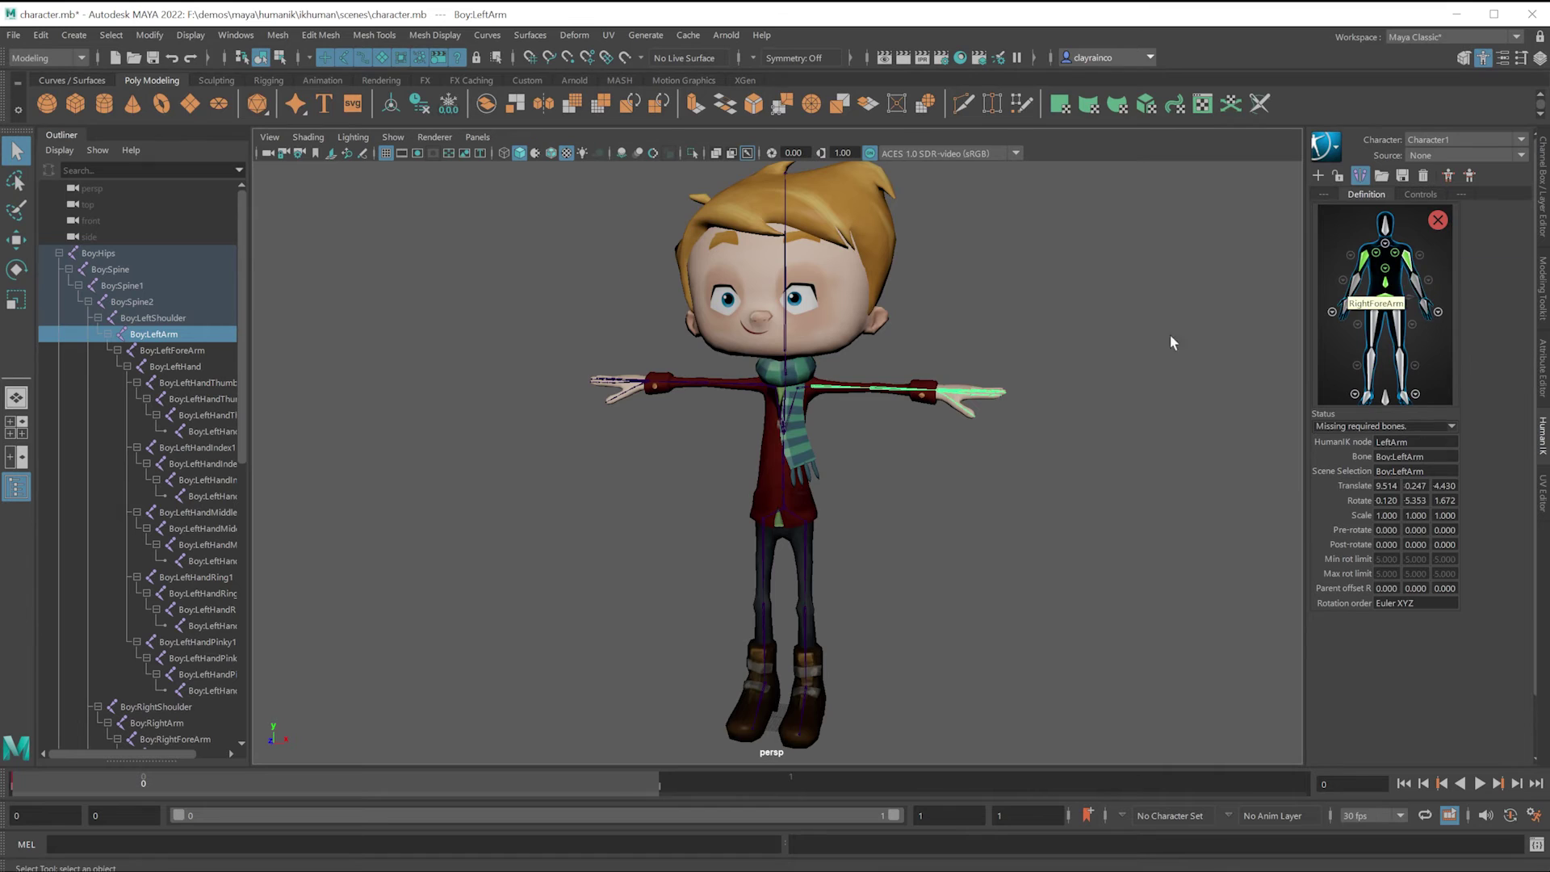
{"action": "left_click", "coordinate": [890, 394]}
{"action": "right_click", "coordinate": [1429, 292]}
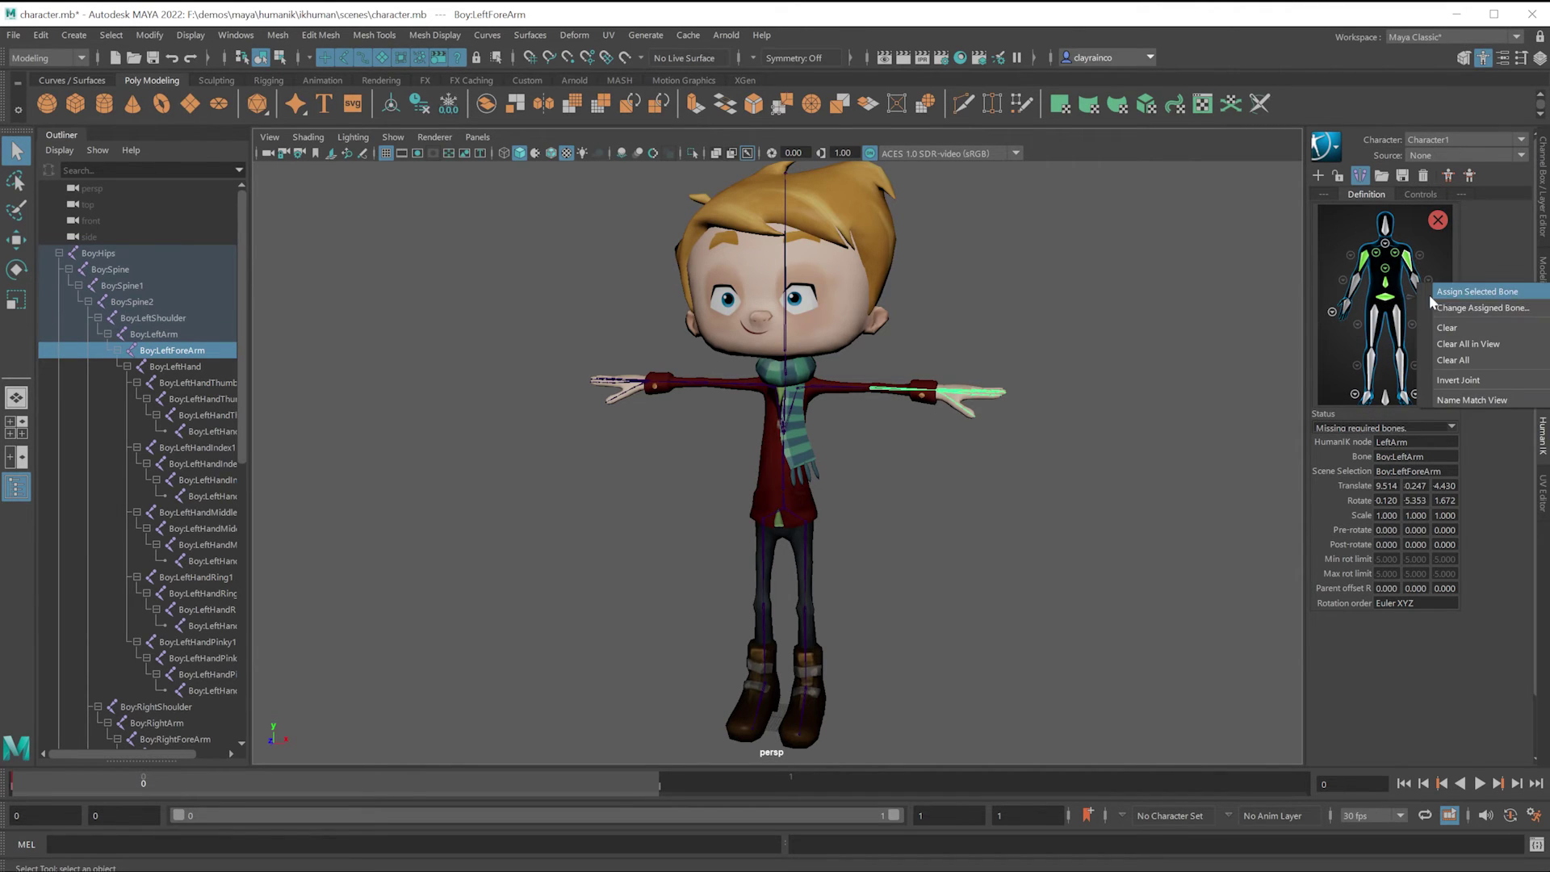
{"action": "left_click", "coordinate": [1436, 293]}
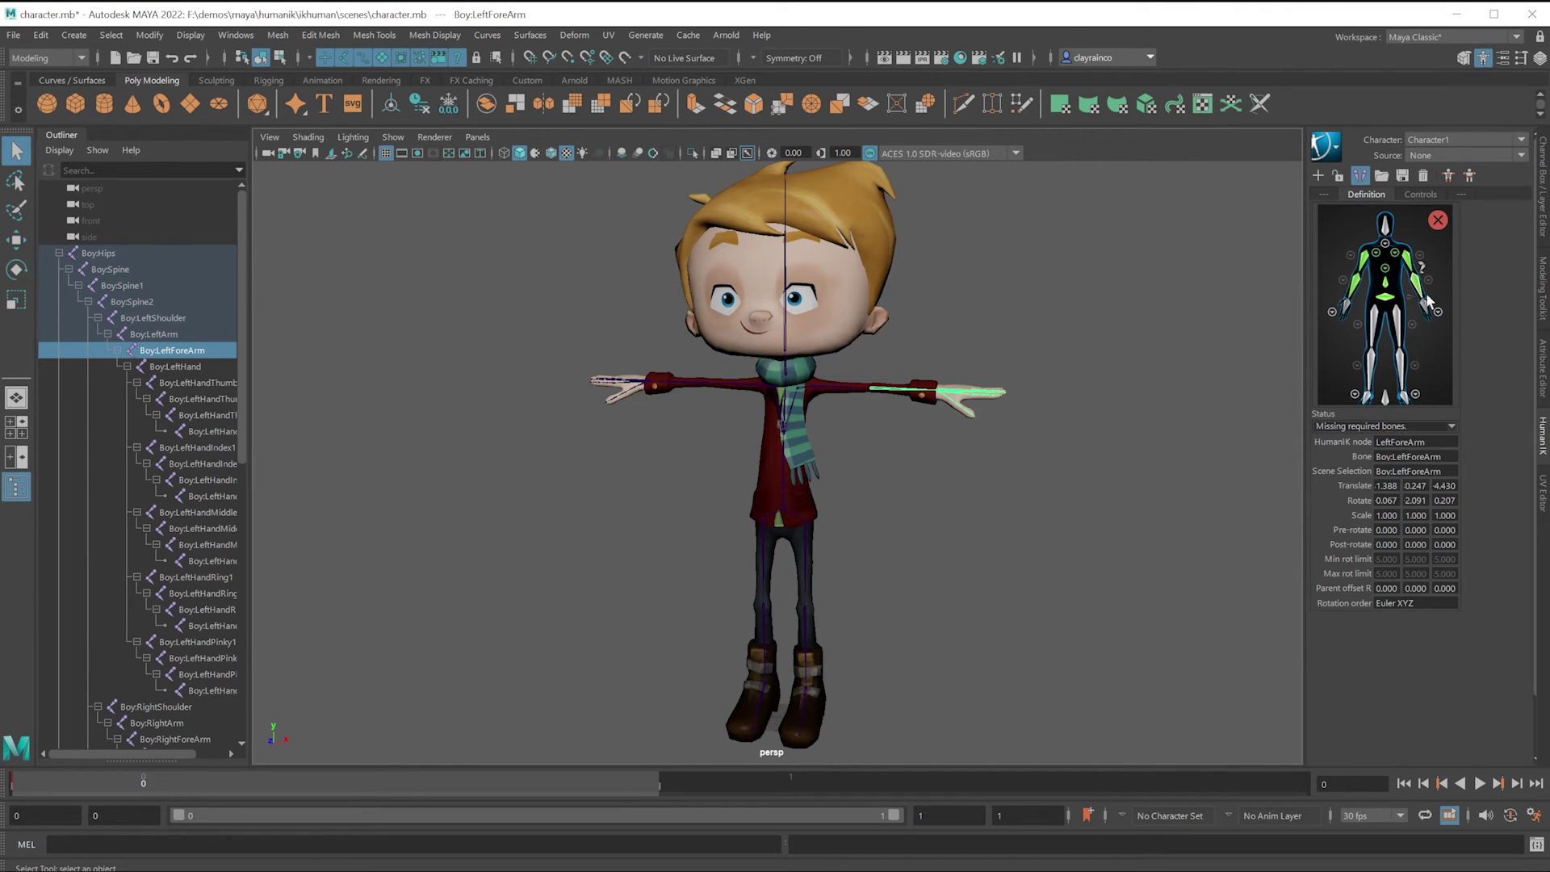
{"action": "left_click", "coordinate": [941, 396]}
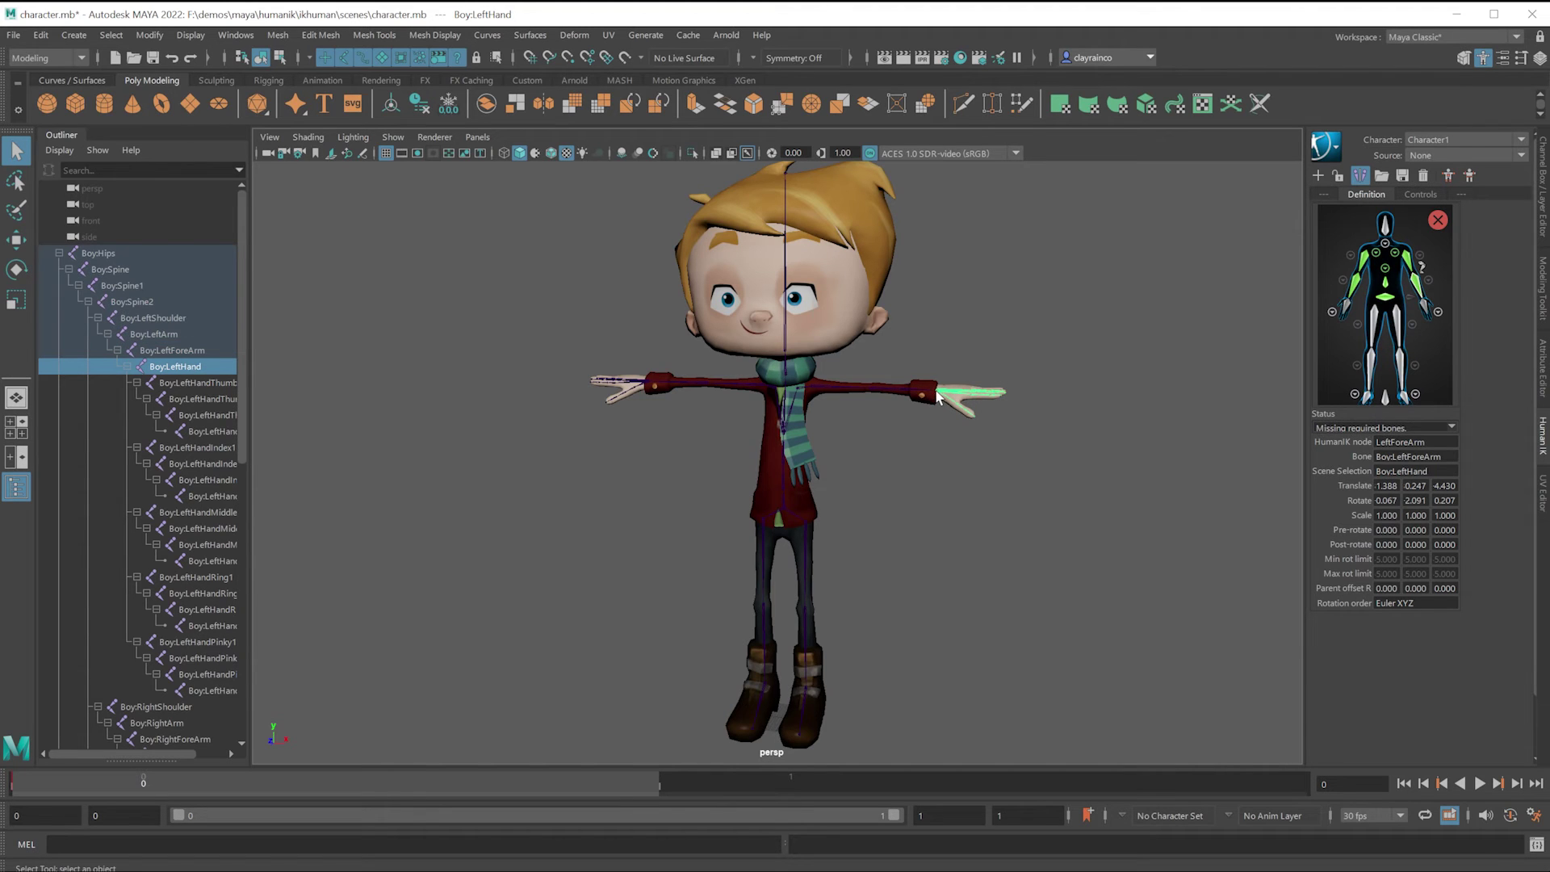
{"action": "right_click", "coordinate": [1440, 309]}
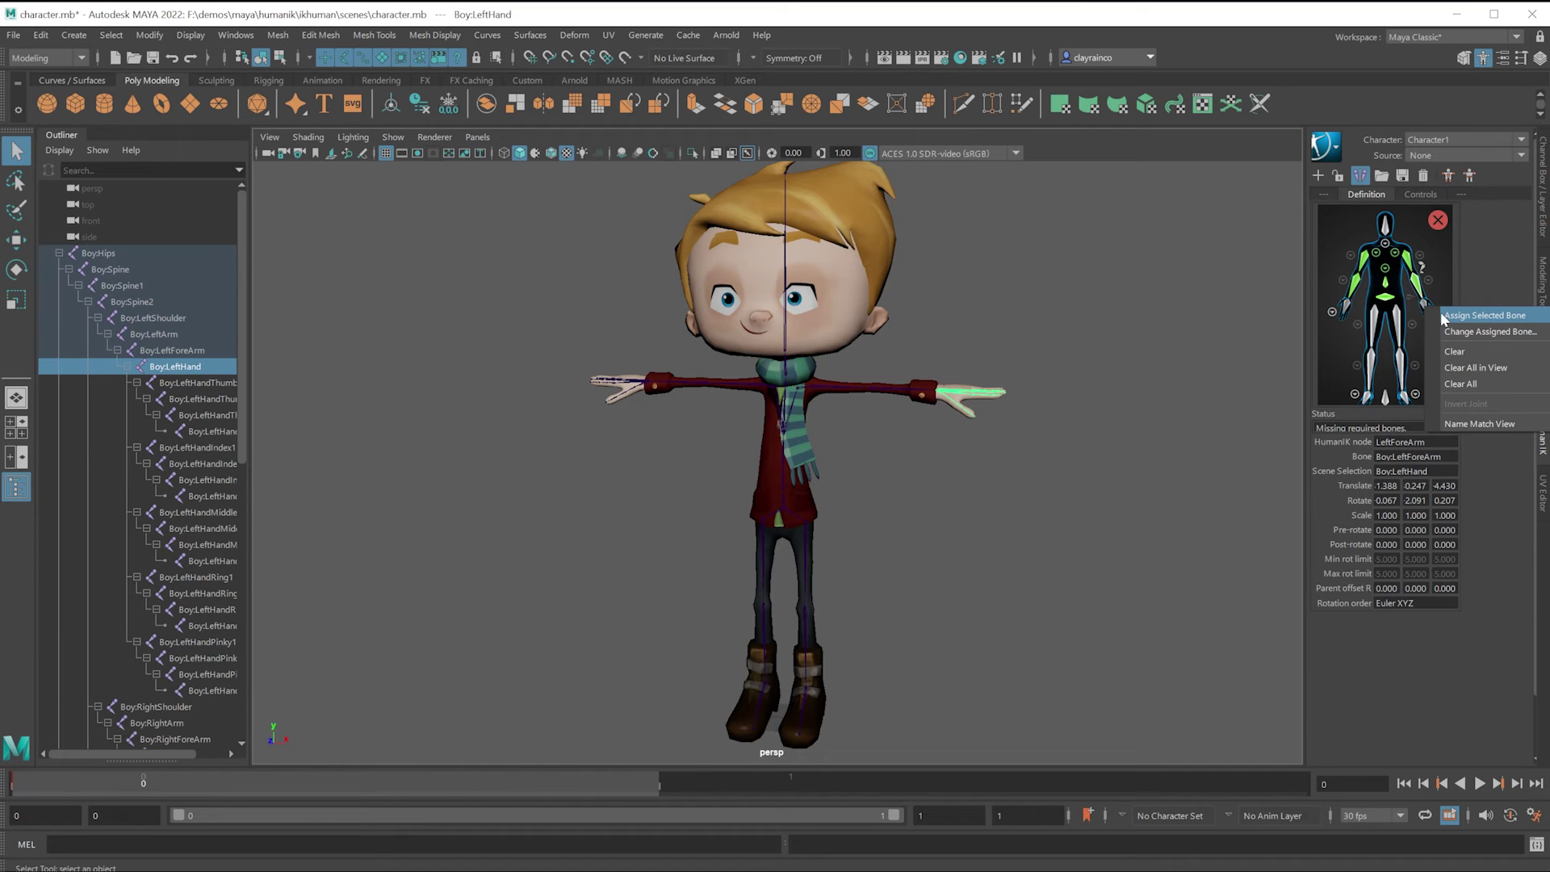
{"action": "left_click", "coordinate": [1444, 316]}
Step: In the left hand map, assign Boy:LeftHandThumb1, Thumb2 and Thumb3 to the thumb slots
{"action": "left_click", "coordinate": [1438, 313]}
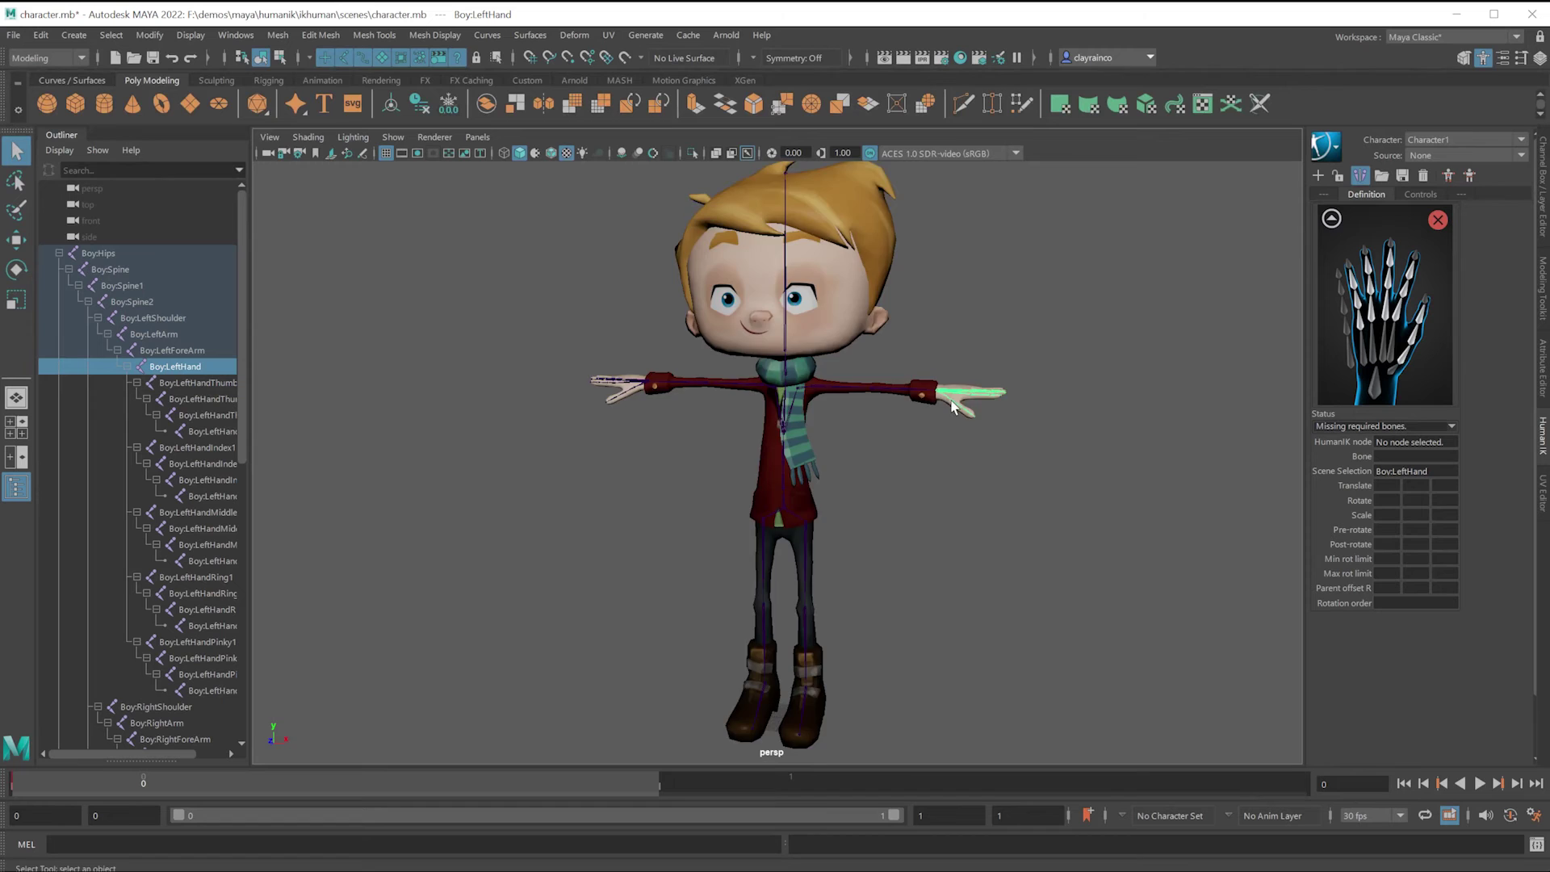
{"action": "left_click_drag", "start_coordinate": [944, 396], "coordinate": [938, 480], "text": "alt"}
{"action": "scroll", "coordinate": [995, 494], "scroll_direction": "up", "scroll_amount": 5}
{"action": "scroll", "coordinate": [938, 480], "scroll_direction": "up", "scroll_amount": 5}
{"action": "scroll", "coordinate": [938, 478], "scroll_direction": "down", "scroll_amount": 1}
{"action": "middle_click_drag", "start_coordinate": [939, 480], "coordinate": [925, 482], "text": "alt"}
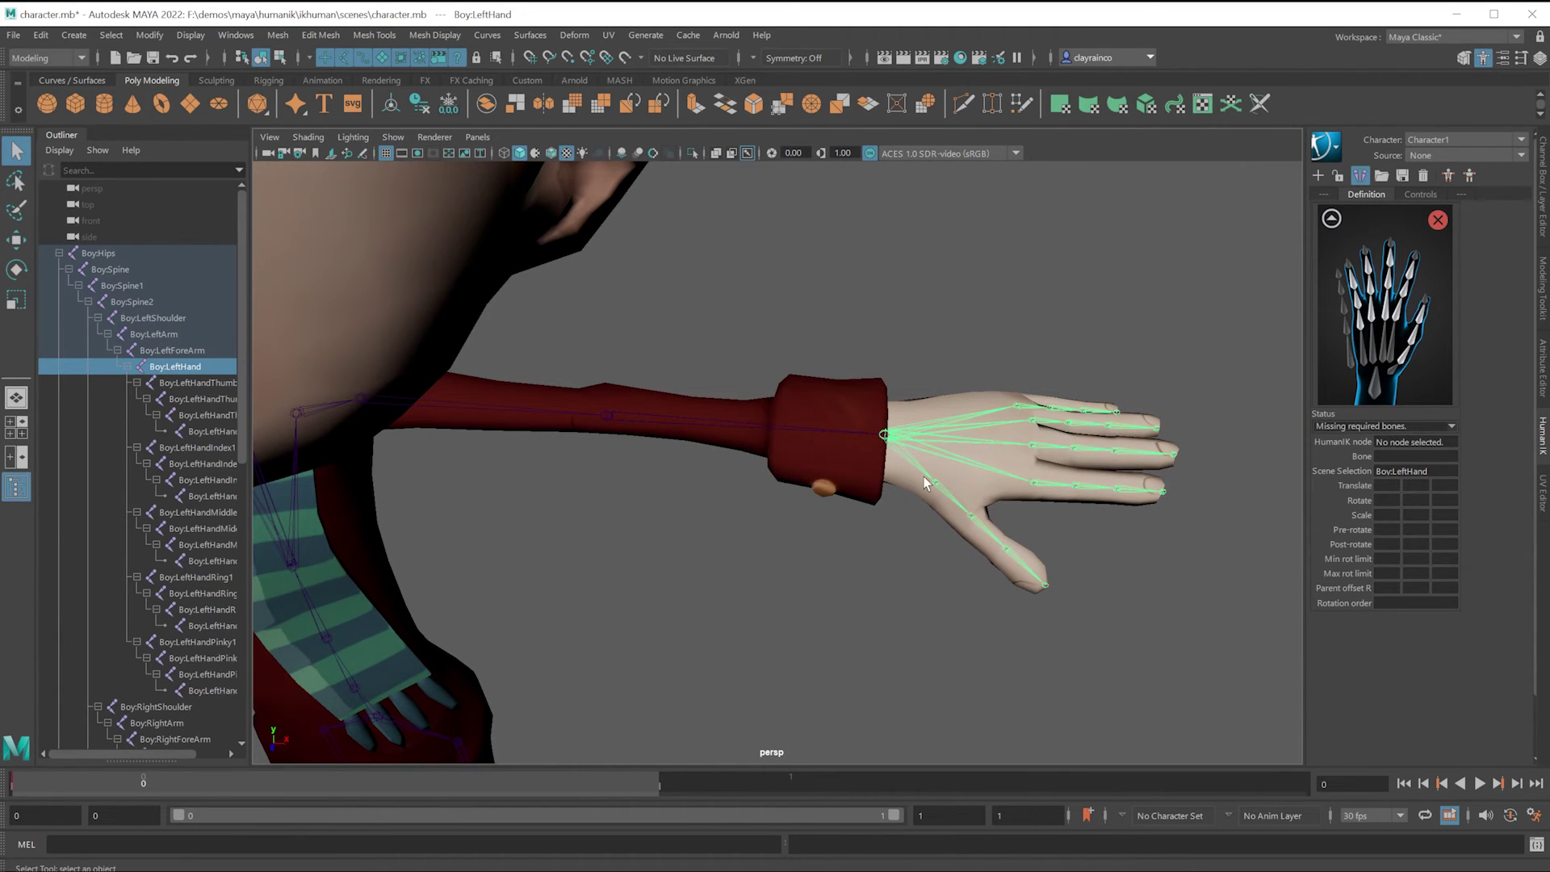
{"action": "left_click", "coordinate": [943, 487]}
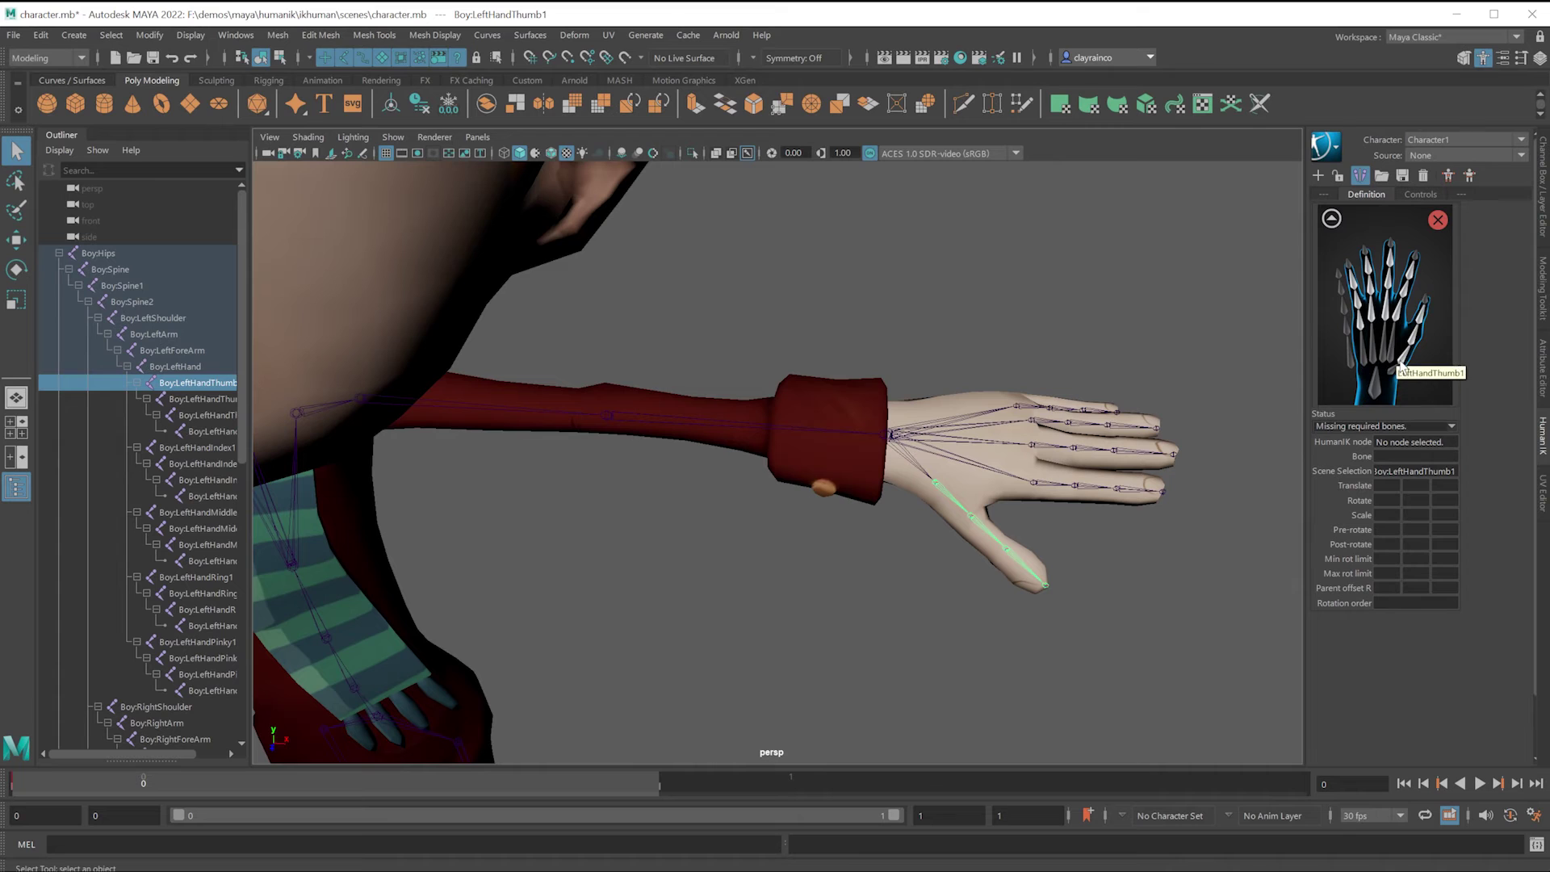
{"action": "right_click", "coordinate": [1406, 361]}
{"action": "left_click", "coordinate": [1463, 364]}
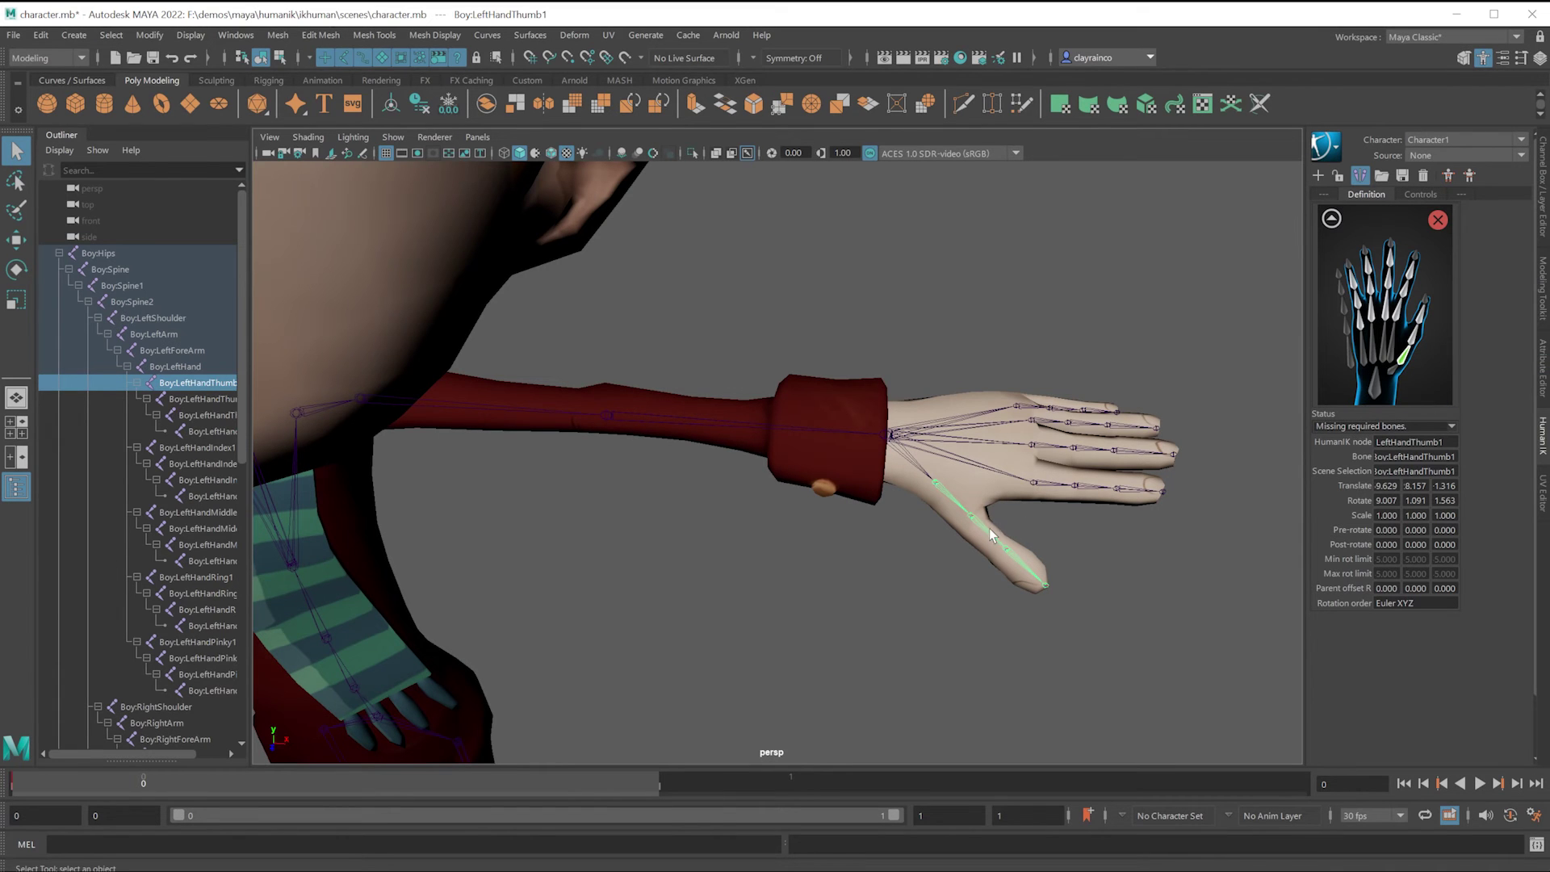
{"action": "left_click", "coordinate": [990, 530]}
{"action": "right_click", "coordinate": [1417, 340]}
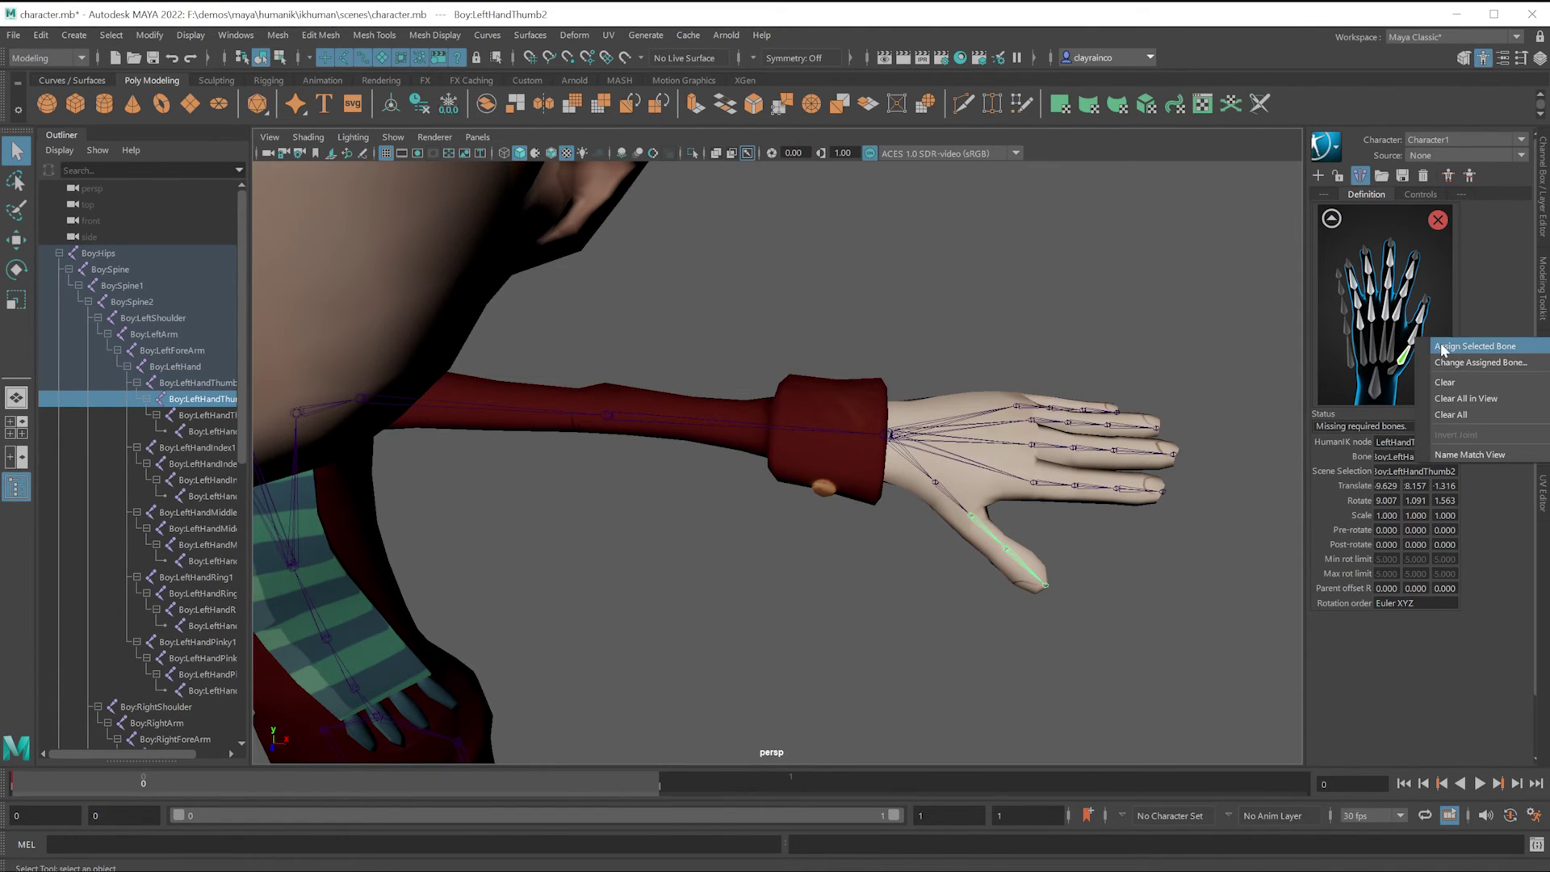
{"action": "left_click", "coordinate": [1441, 342]}
{"action": "left_click", "coordinate": [1017, 562]}
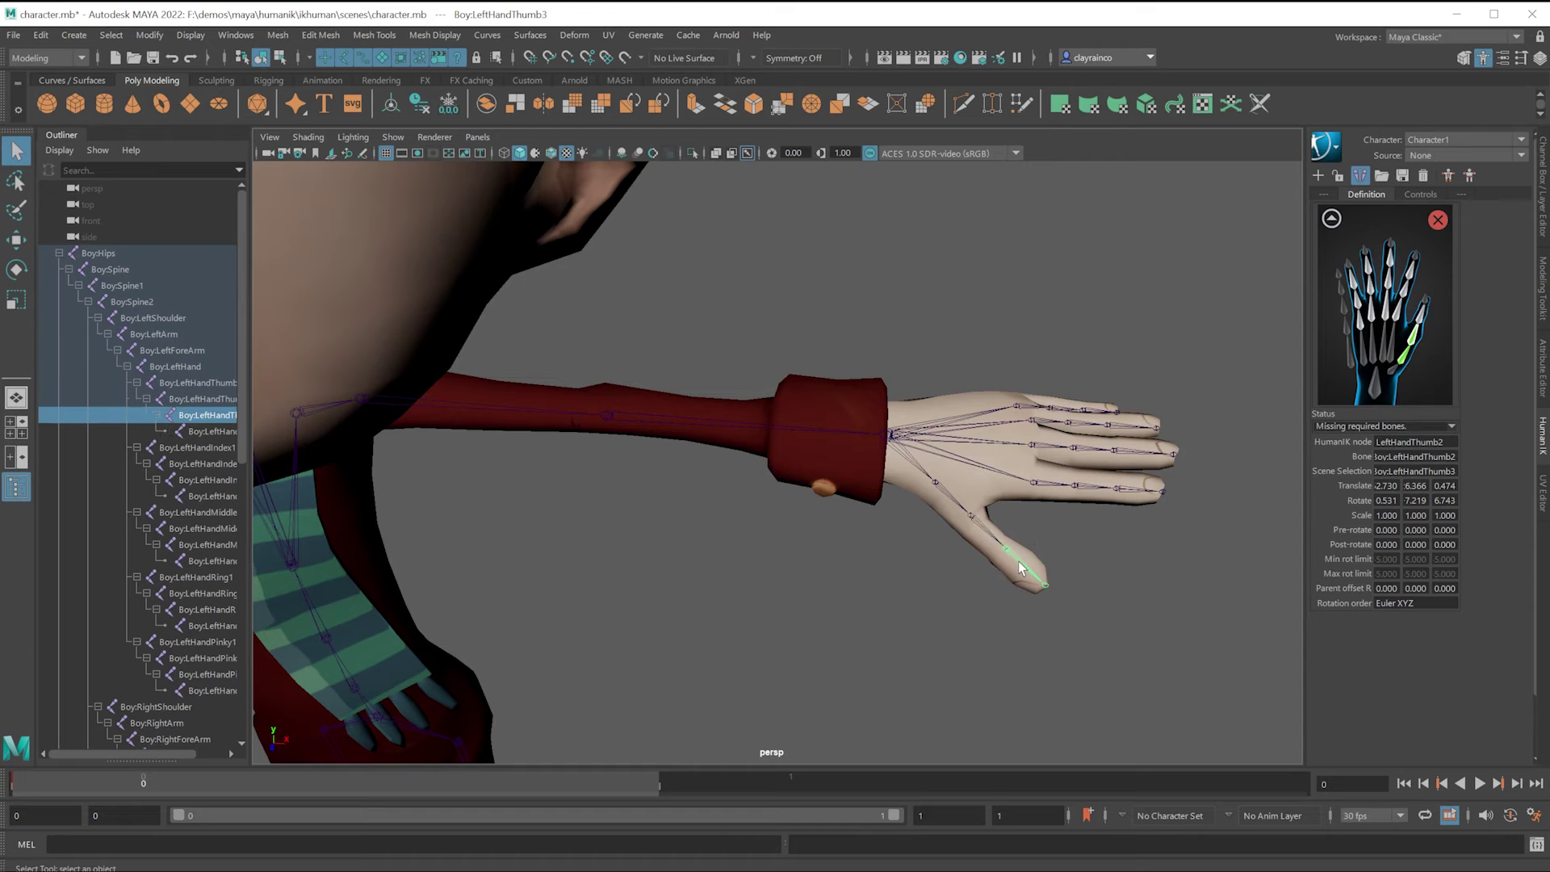
{"action": "right_click", "coordinate": [1419, 321]}
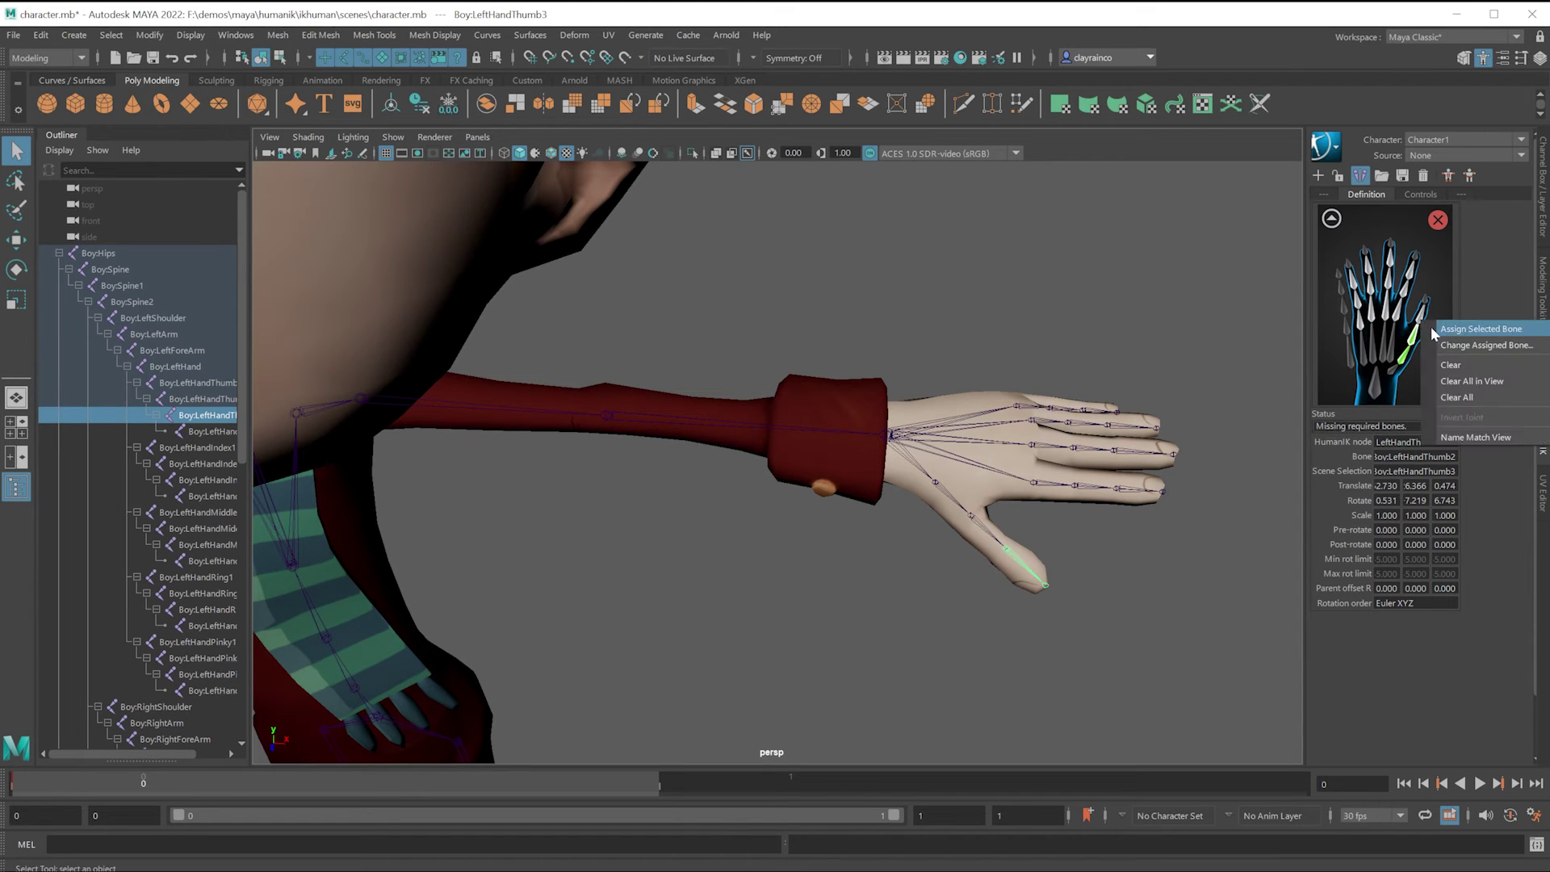
{"action": "left_click", "coordinate": [1430, 326]}
Step: Assign Boy:LeftHandIndex1, Index2 and Index3 to the index finger slots
{"action": "left_click", "coordinate": [1039, 483]}
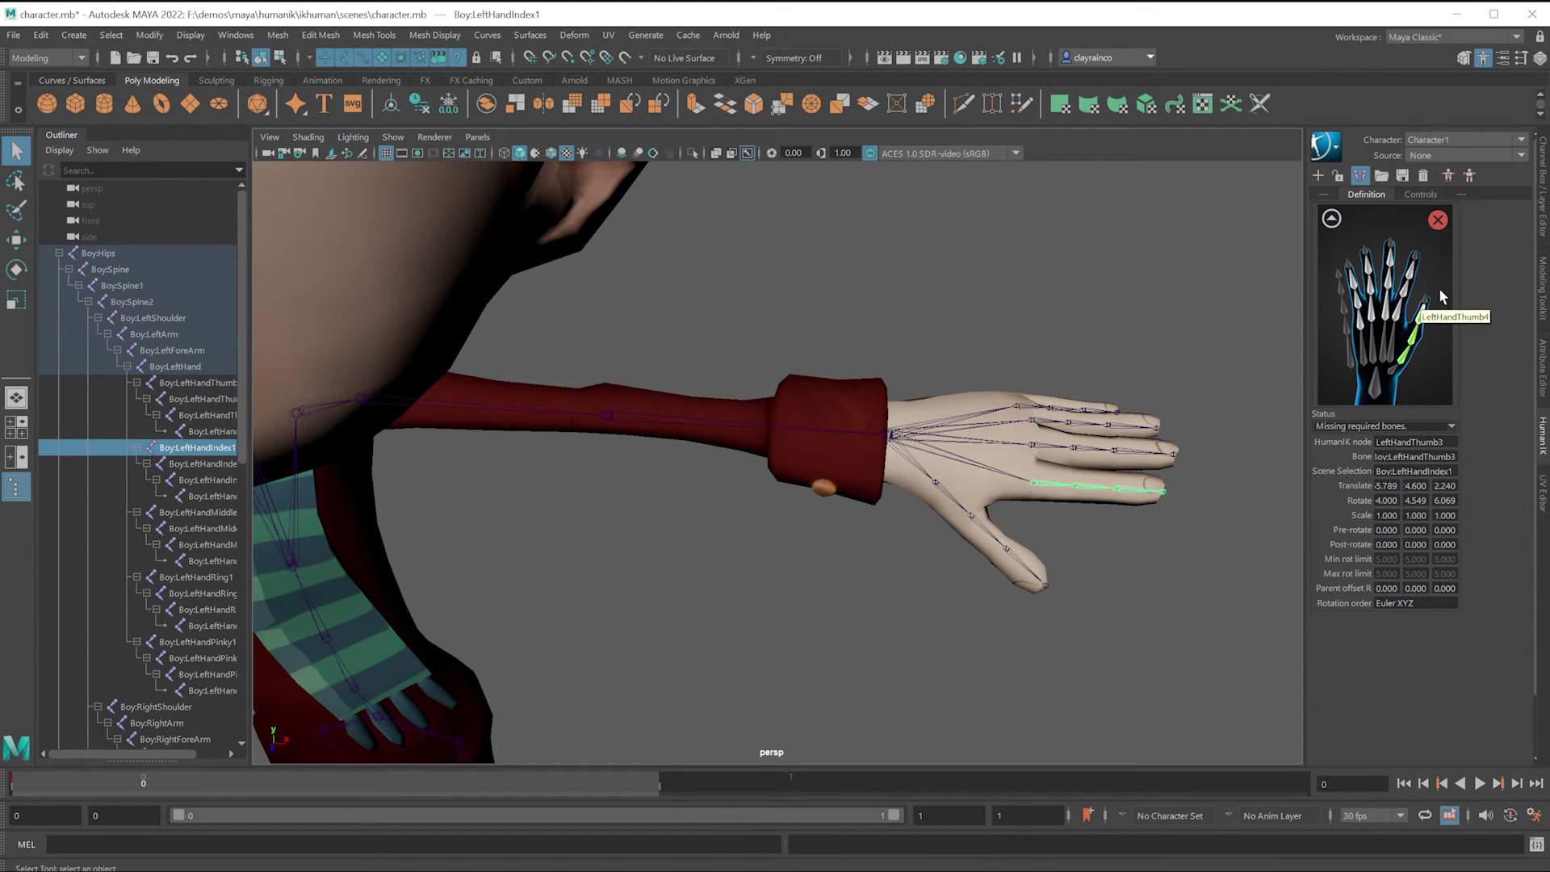
{"action": "right_click", "coordinate": [1442, 300]}
{"action": "left_click", "coordinate": [1437, 321]}
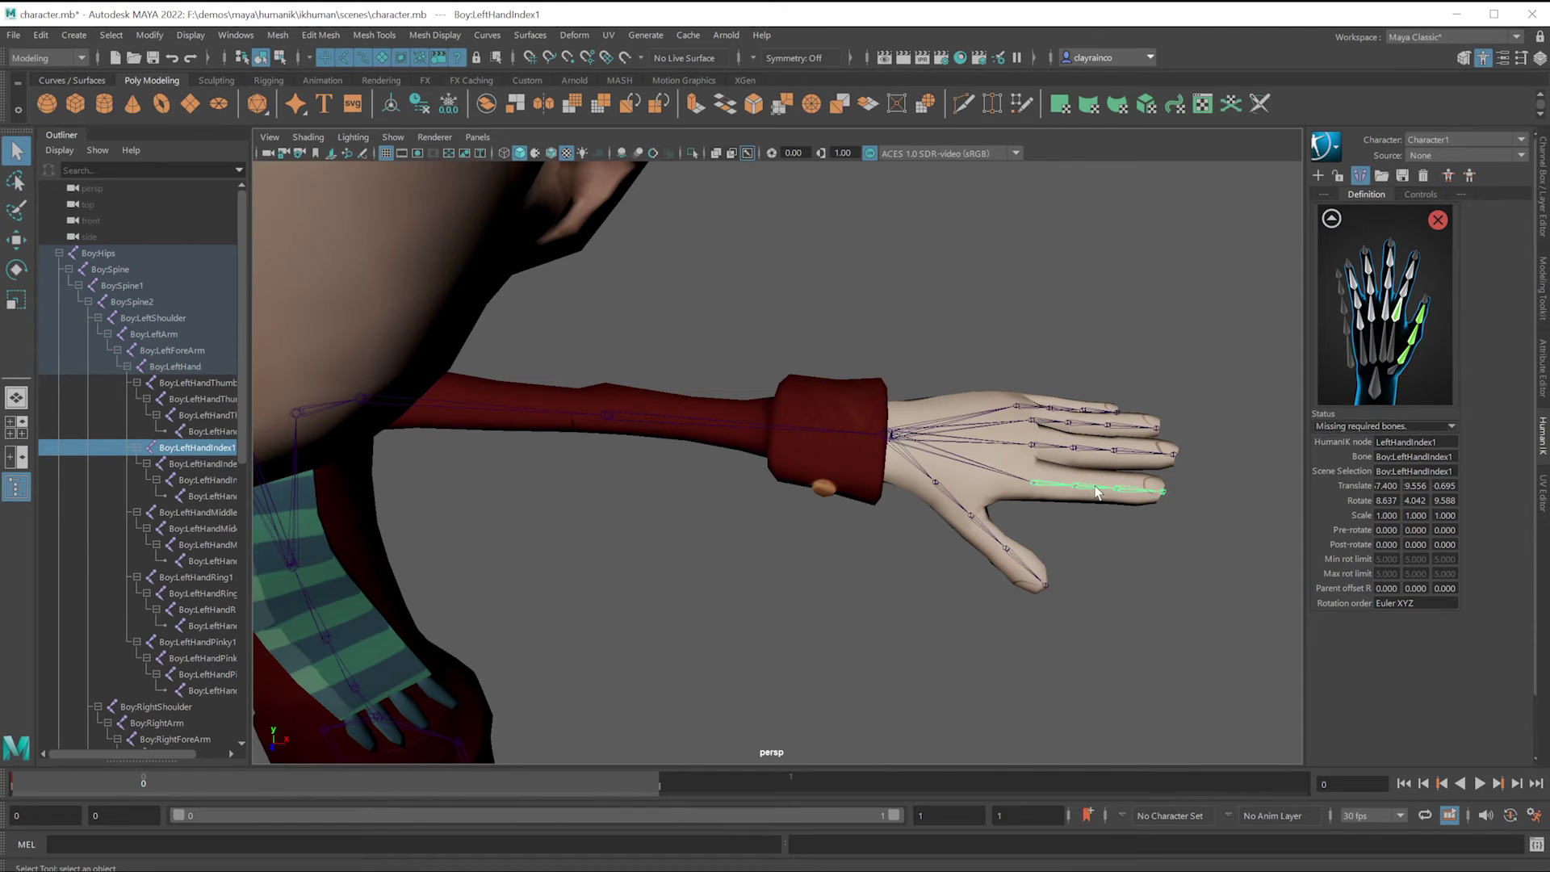
{"action": "left_click", "coordinate": [1100, 488]}
{"action": "right_click", "coordinate": [1415, 298]}
{"action": "left_click", "coordinate": [1441, 298]}
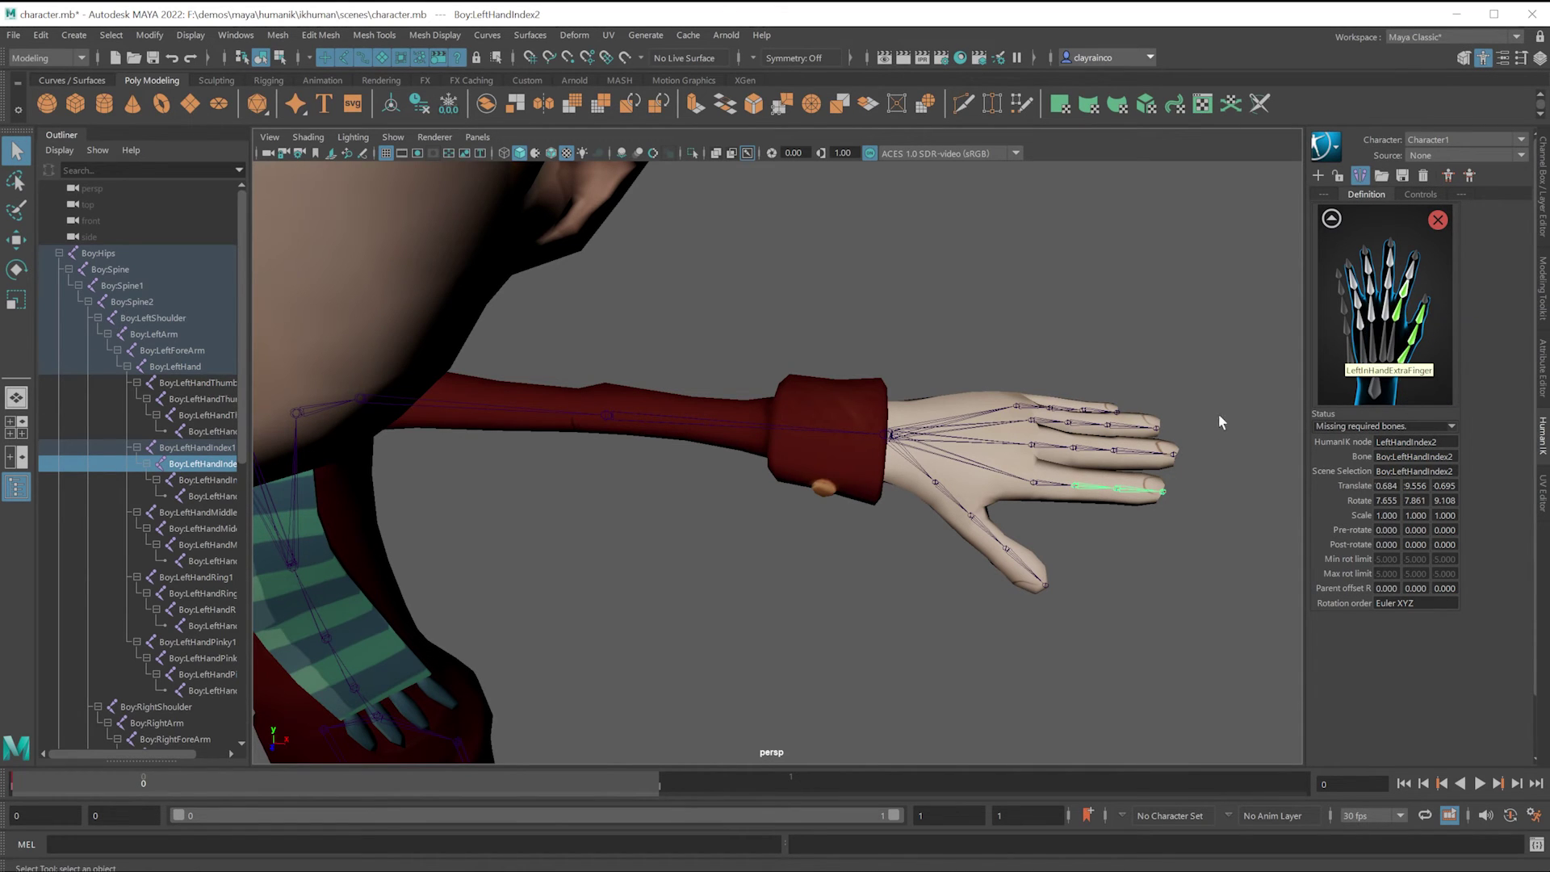
{"action": "left_click", "coordinate": [1139, 489]}
{"action": "right_click", "coordinate": [1412, 275]}
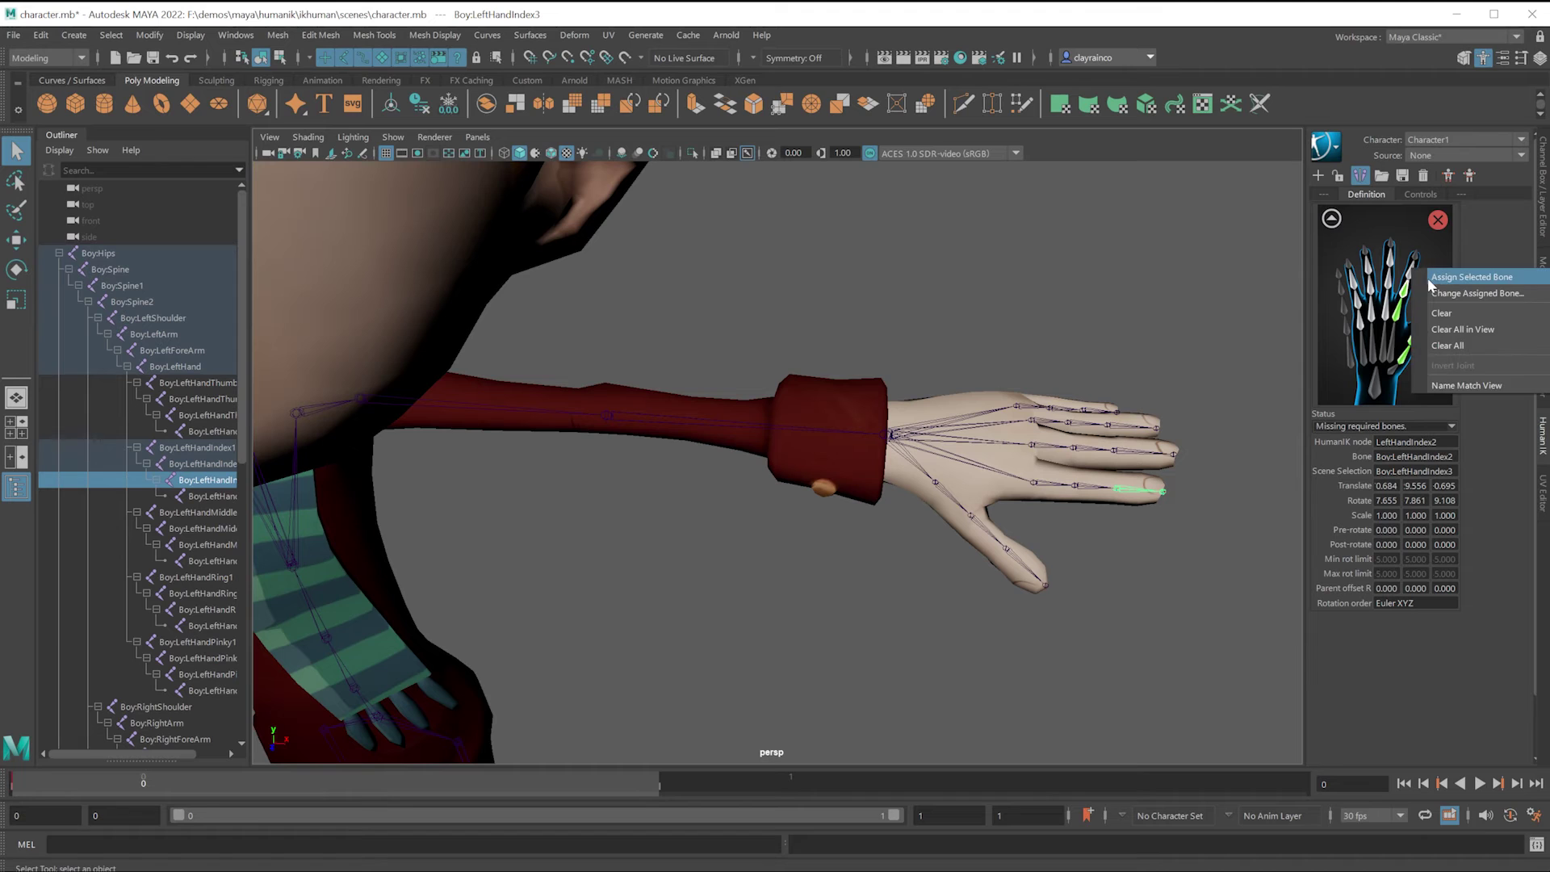
{"action": "left_click", "coordinate": [1445, 281]}
Step: Assign Boy:LeftHandMiddle1, Middle2 and Middle3 to the middle finger slots
{"action": "left_click", "coordinate": [1059, 451]}
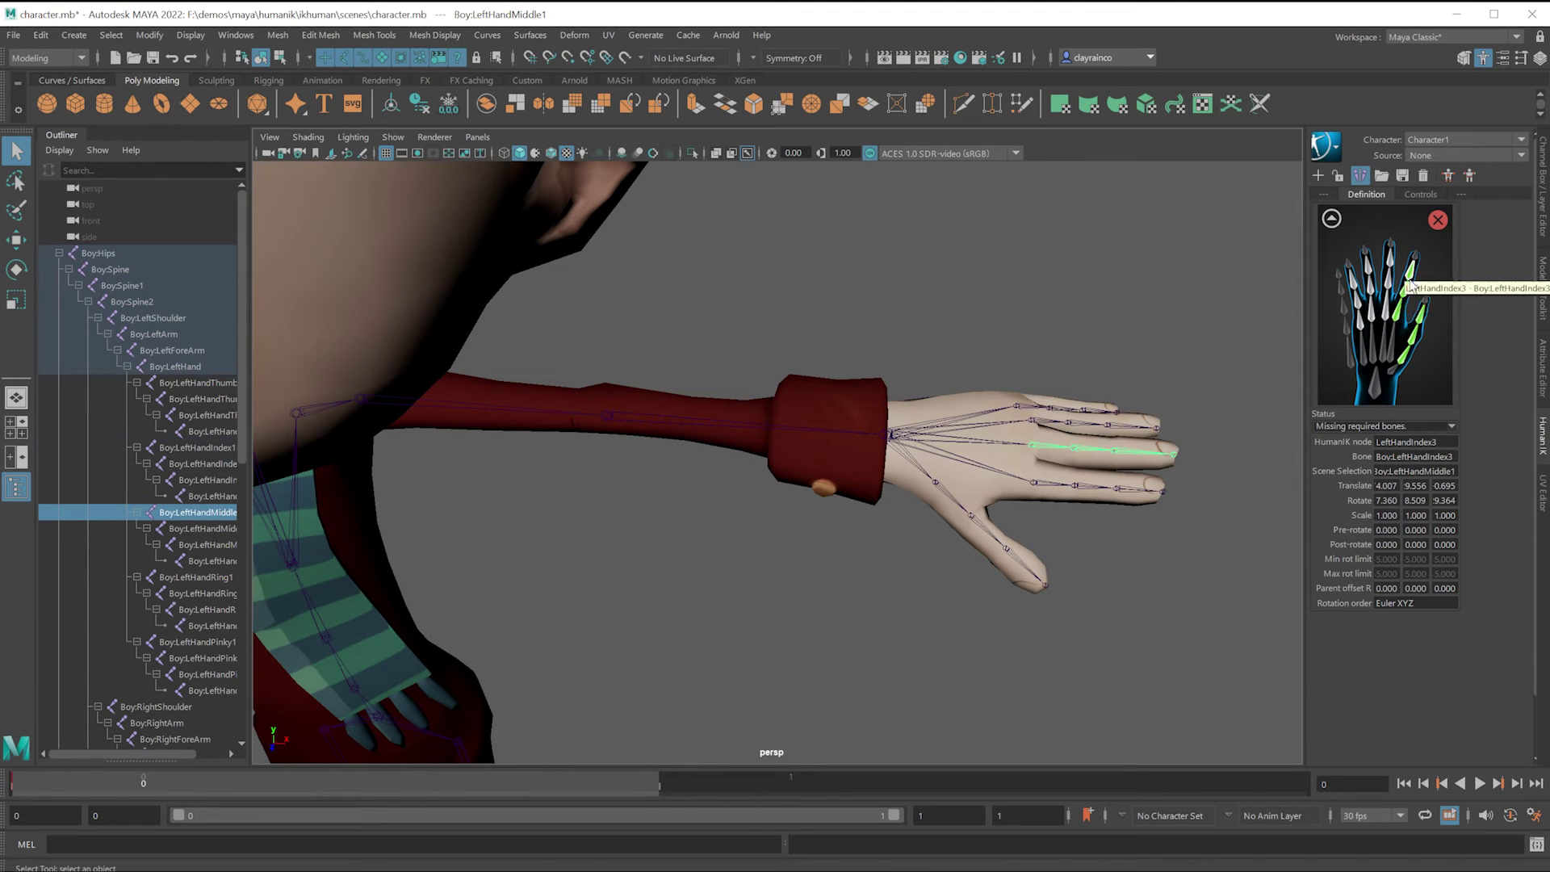
{"action": "right_click", "coordinate": [1383, 309]}
{"action": "left_click", "coordinate": [1421, 319]}
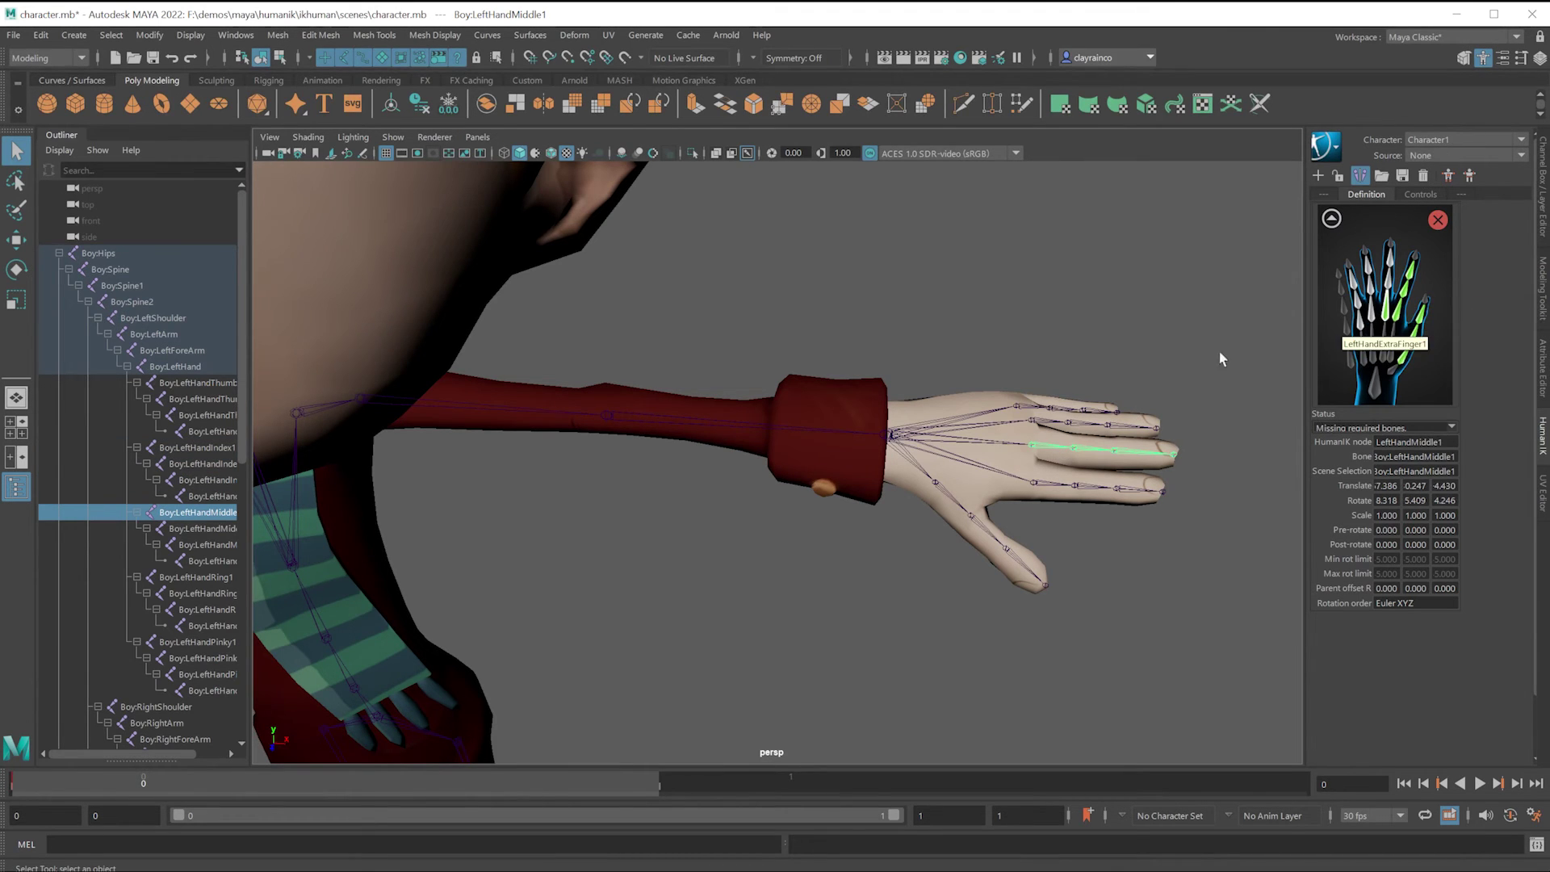
{"action": "left_click", "coordinate": [1096, 442]}
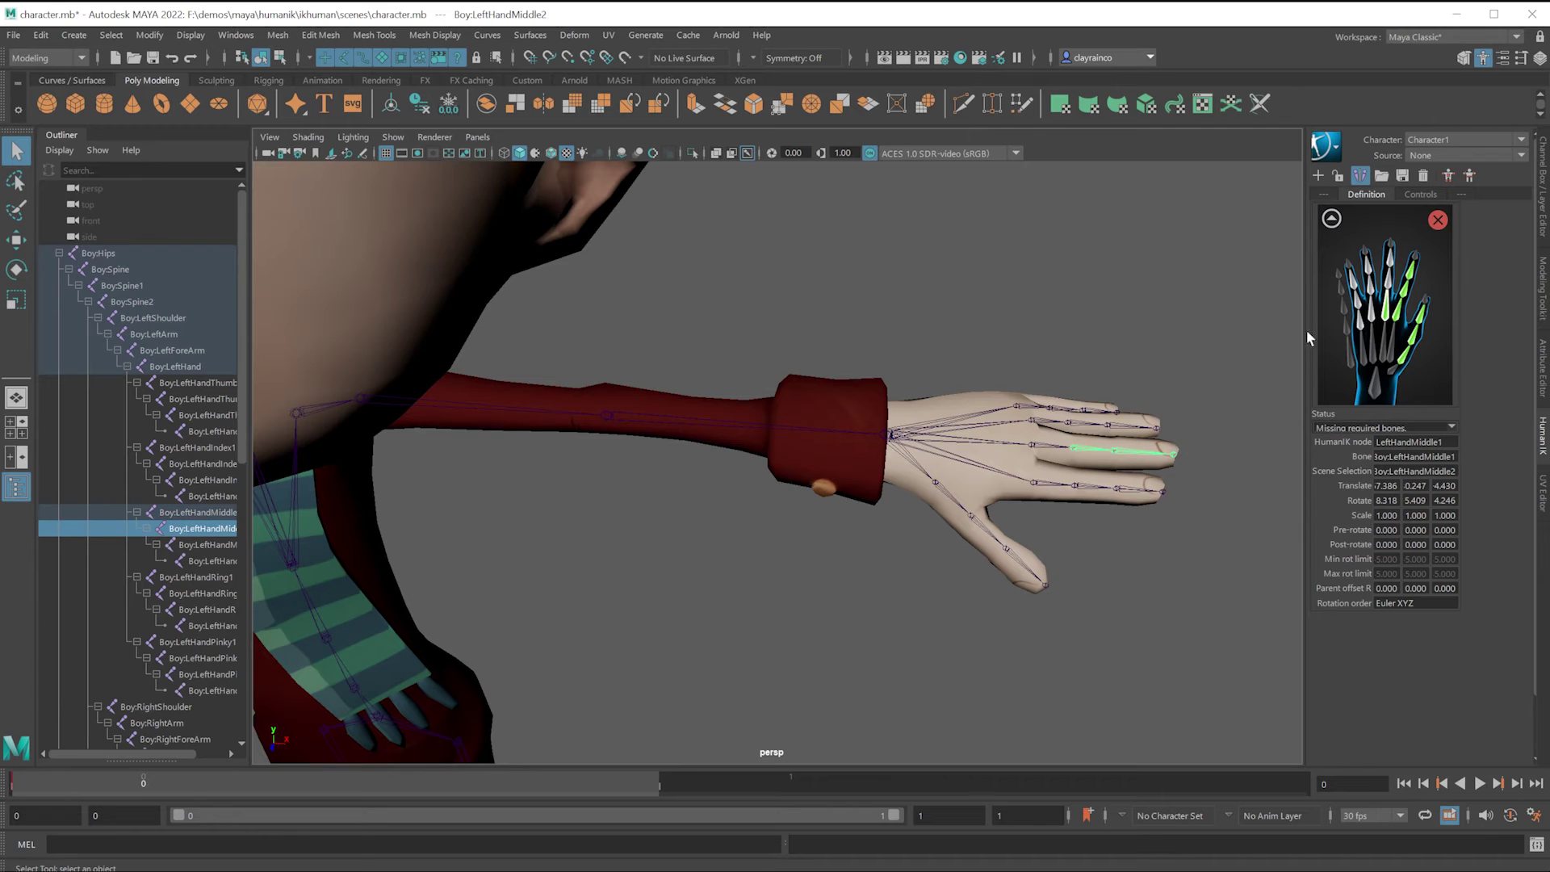
{"action": "right_click", "coordinate": [1387, 285]}
{"action": "left_click", "coordinate": [1425, 294]}
{"action": "key", "text": "Down"}
{"action": "right_click", "coordinate": [1390, 263]}
{"action": "left_click", "coordinate": [1428, 271]}
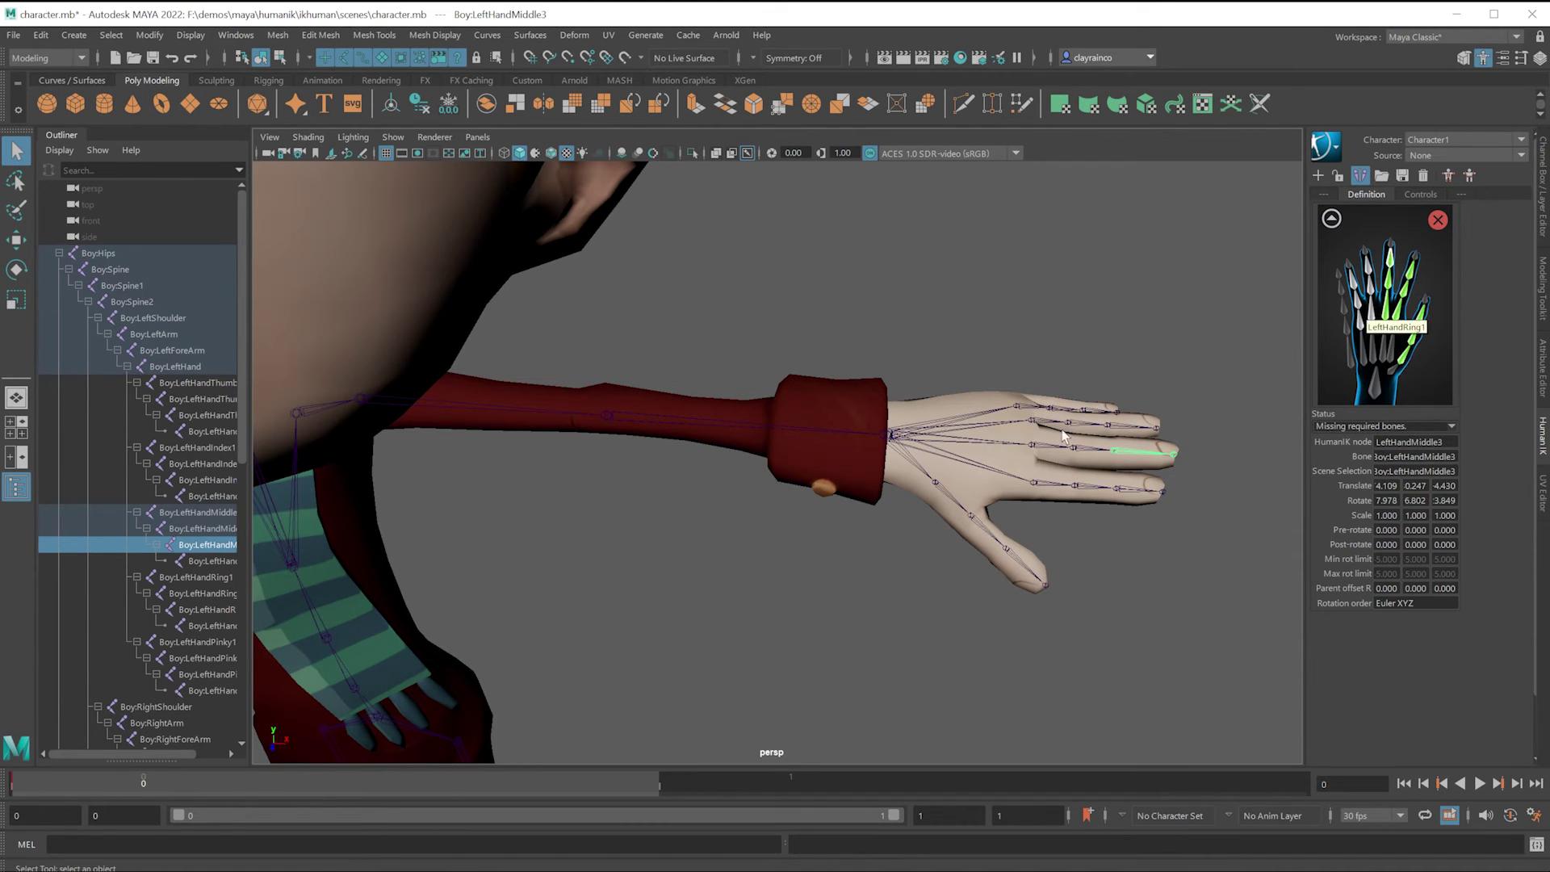
Step: Assign Boy:LeftHandRing1, Ring2 and Ring3 to the ring finger slots
{"action": "left_click", "coordinate": [1061, 424]}
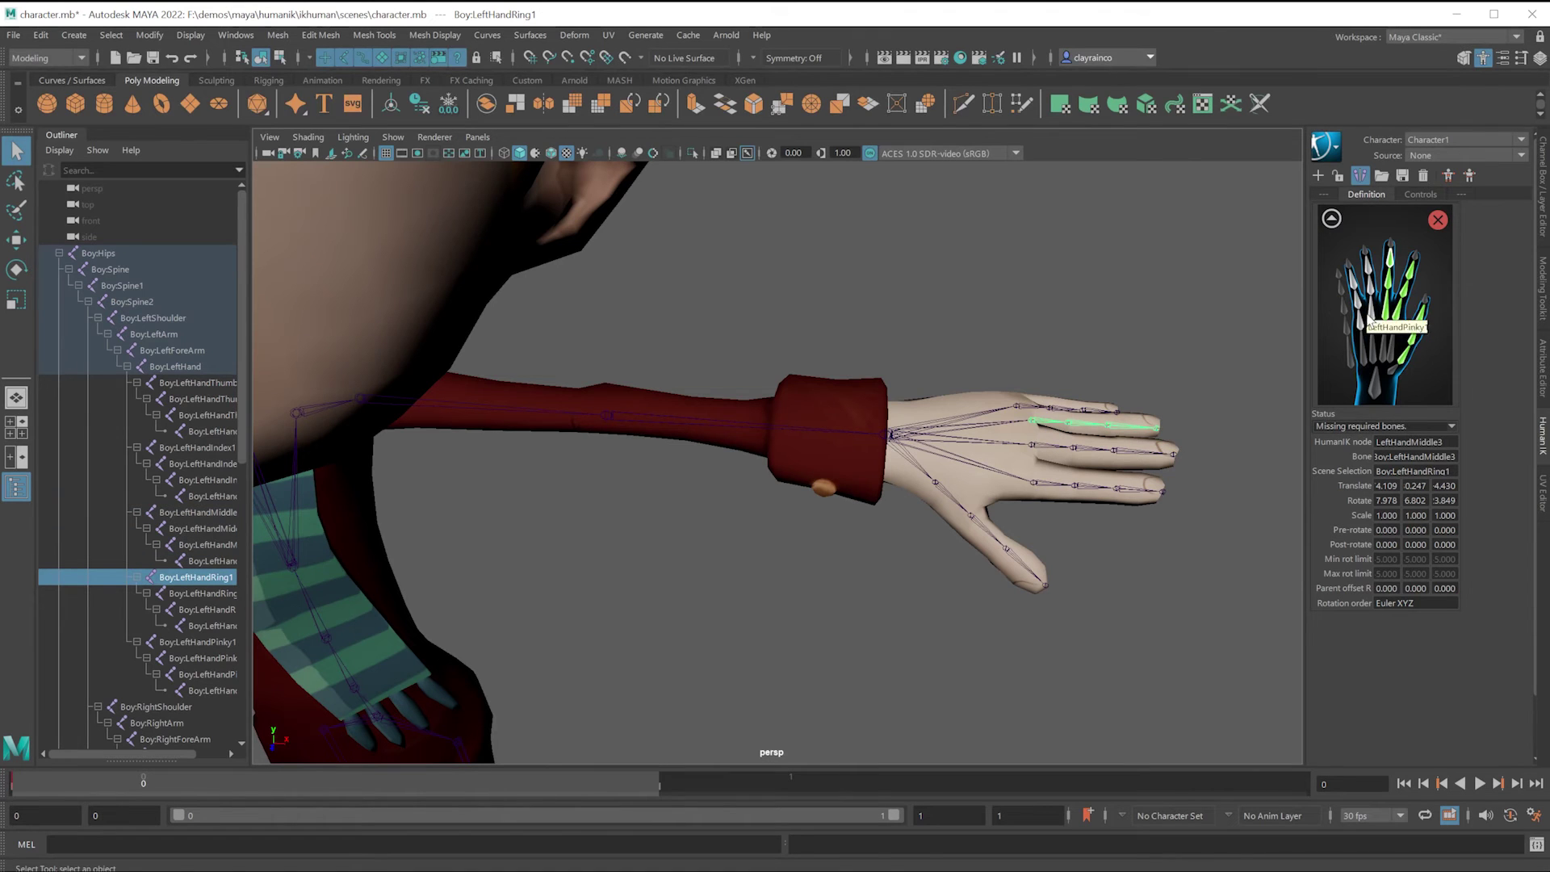
{"action": "right_click", "coordinate": [1381, 320]}
{"action": "left_click", "coordinate": [1392, 324]}
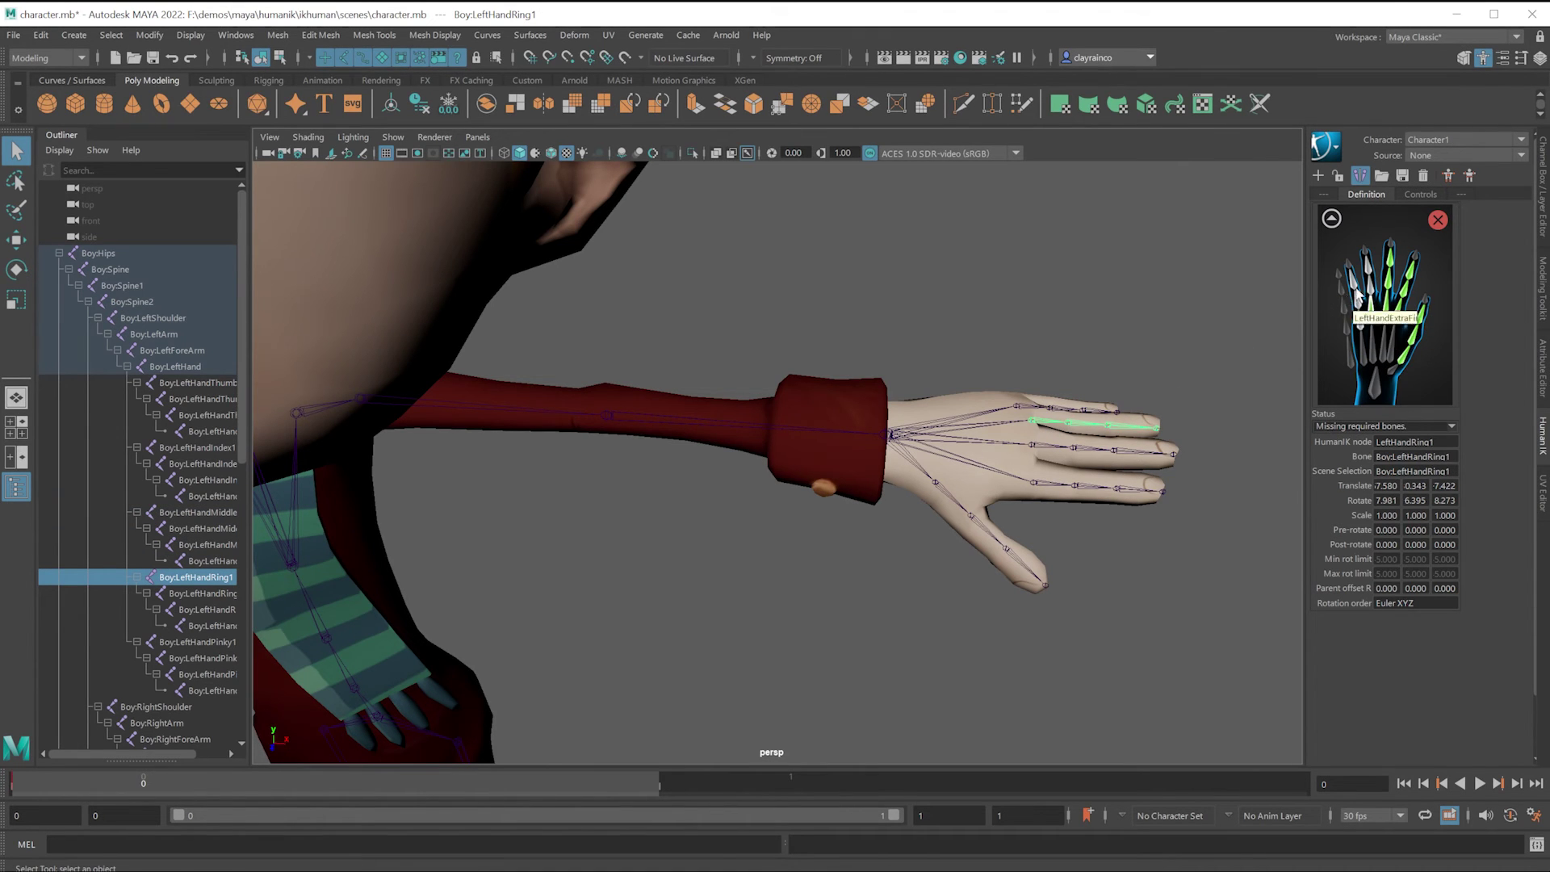
{"action": "left_click", "coordinate": [1091, 425]}
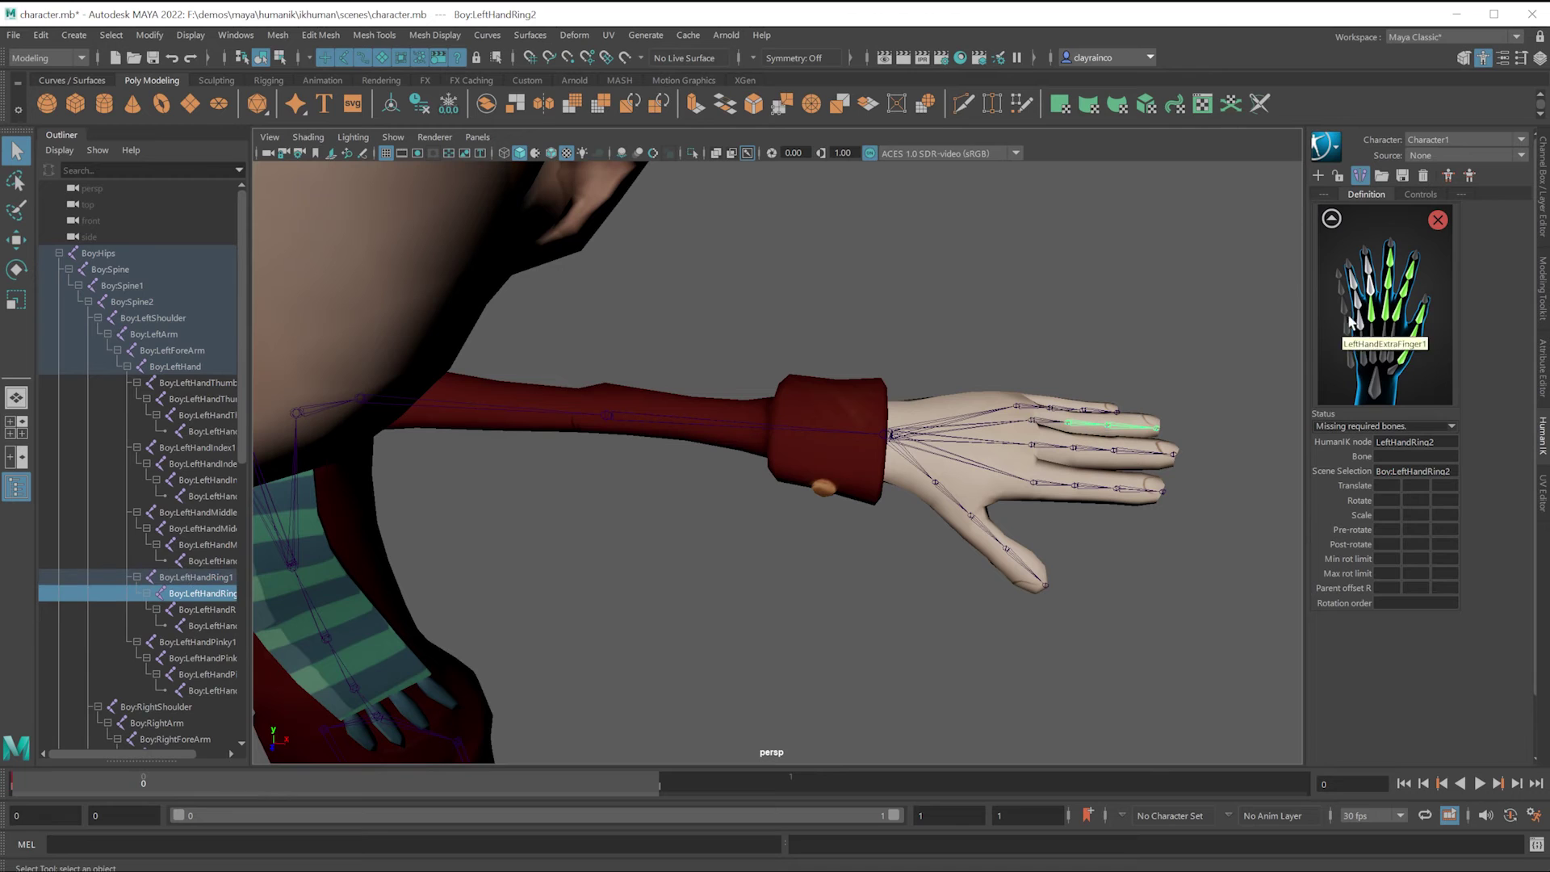
{"action": "right_click", "coordinate": [1371, 291]}
{"action": "left_click", "coordinate": [1379, 297]}
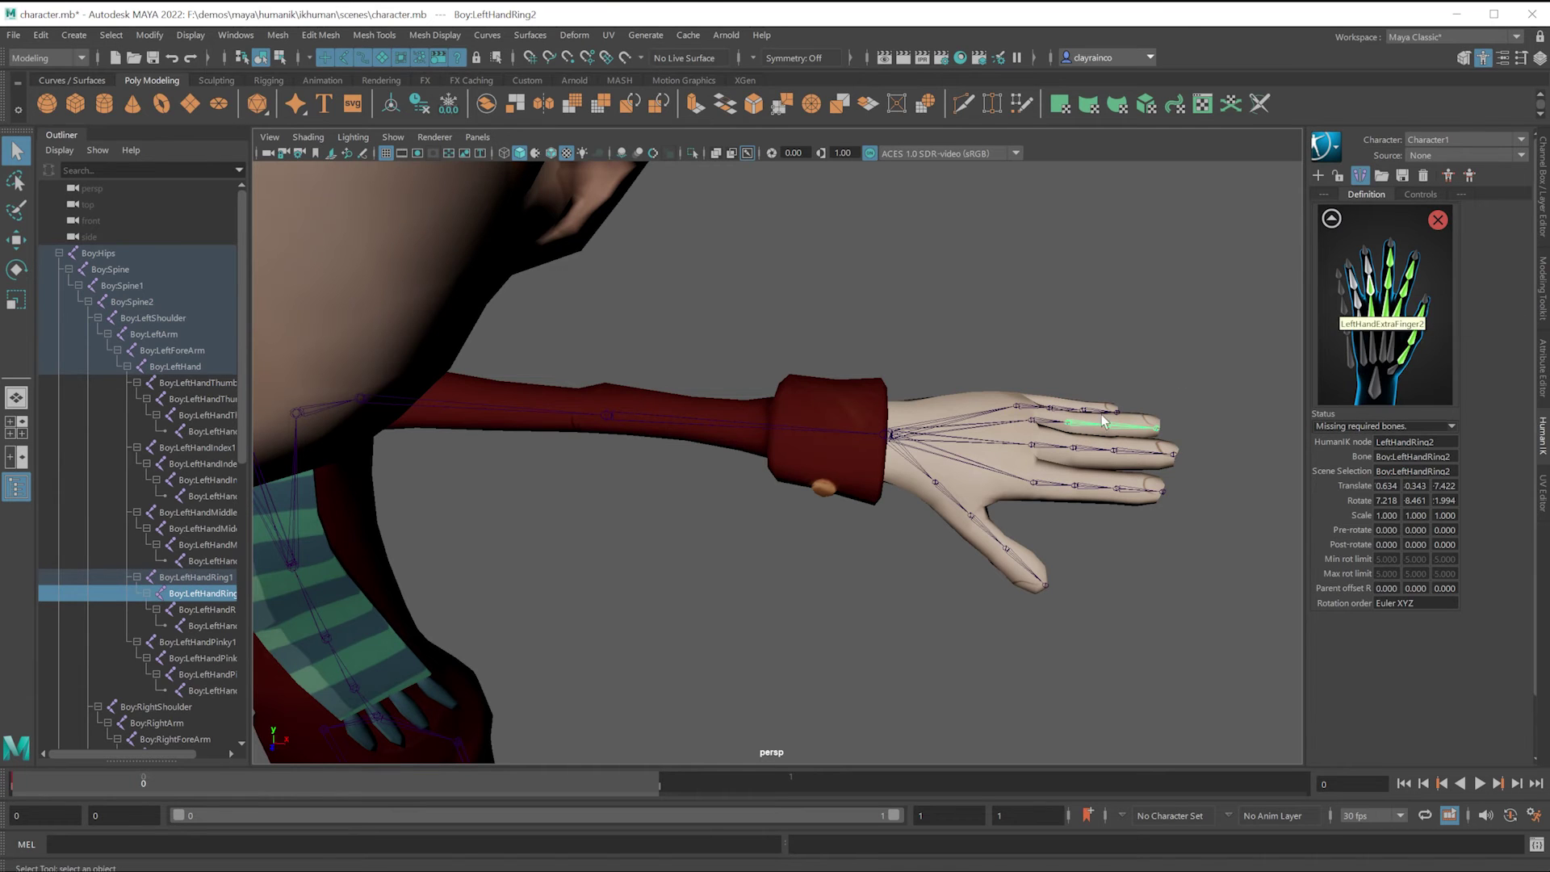
{"action": "left_click", "coordinate": [1128, 431]}
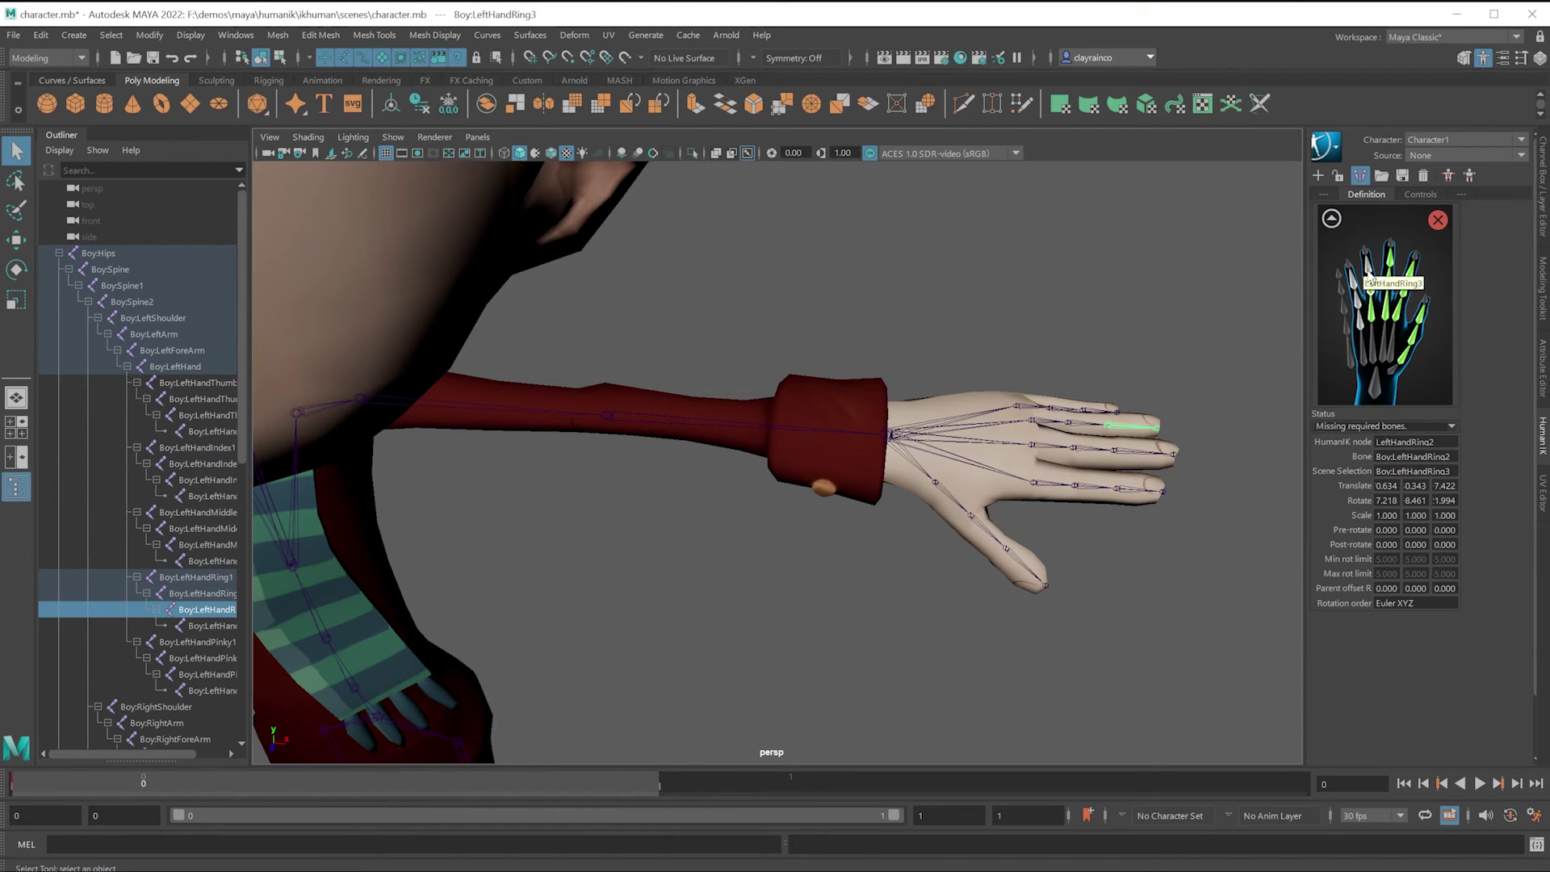
{"action": "right_click", "coordinate": [1392, 277]}
{"action": "left_click", "coordinate": [1399, 281]}
Step: Assign Boy:LeftHandPinky1 and Pinky2 to the pinky slots, then the pinky tip joint
{"action": "left_click", "coordinate": [1038, 410]}
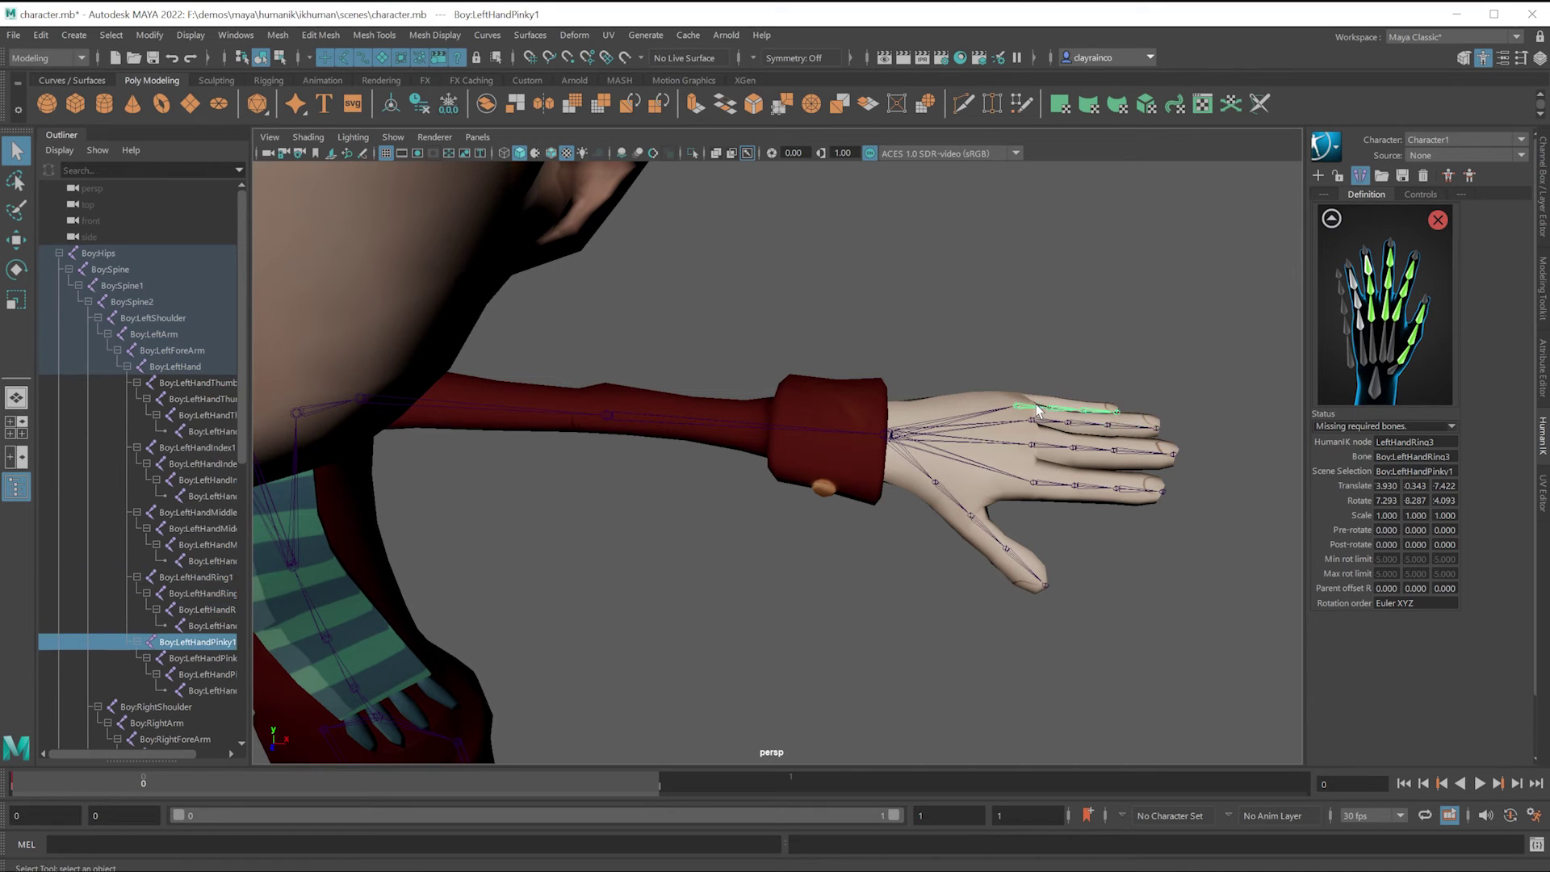
{"action": "right_click", "coordinate": [1363, 327]}
{"action": "left_click", "coordinate": [1389, 333]}
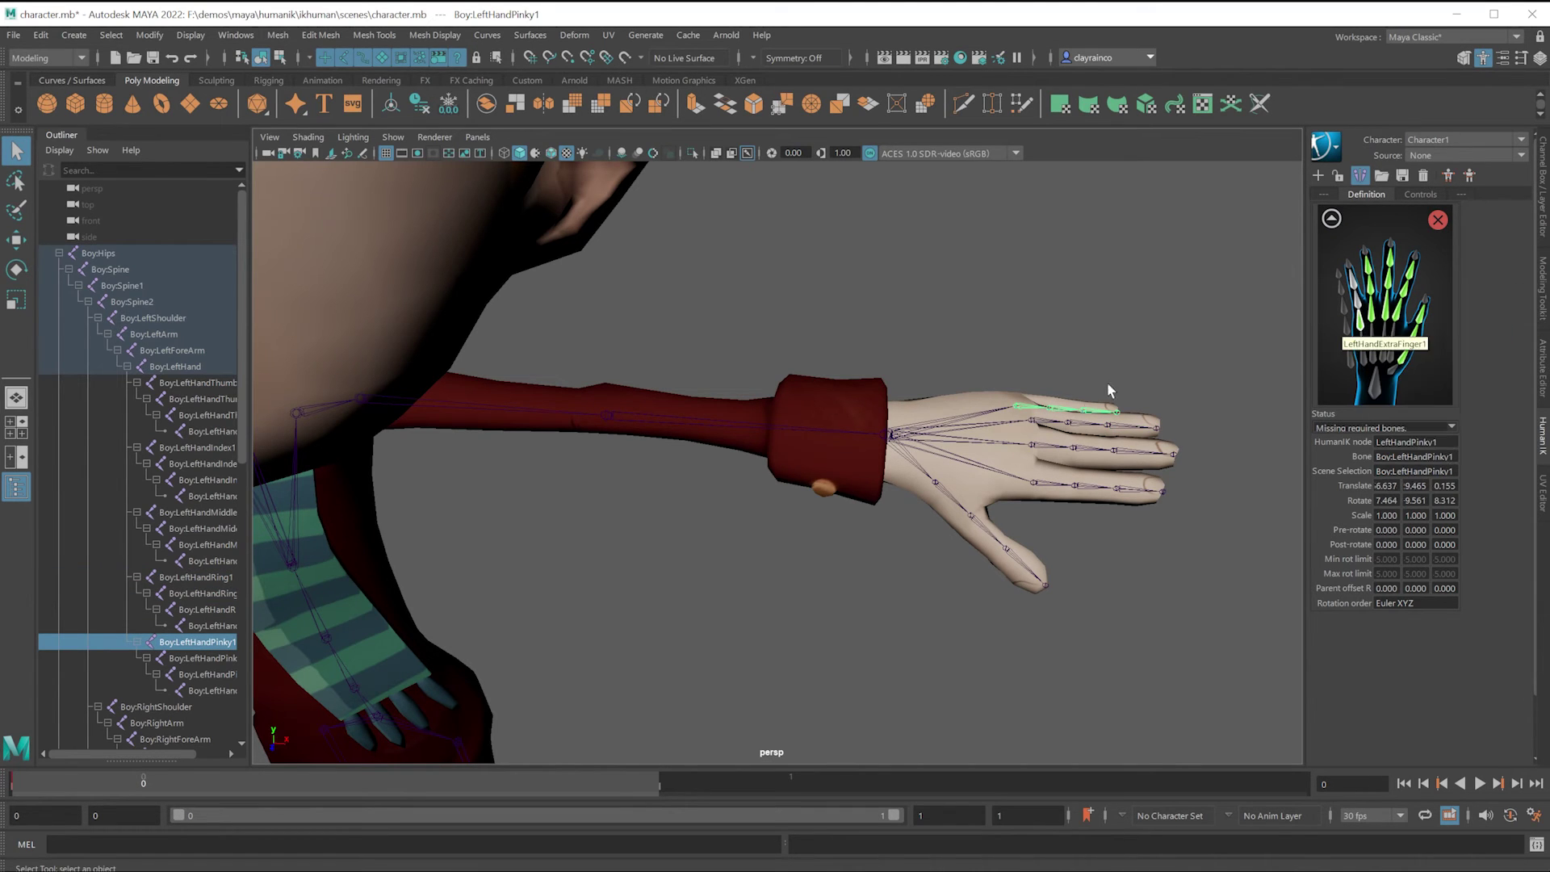
{"action": "left_click", "coordinate": [1050, 409]}
{"action": "right_click", "coordinate": [1359, 308]}
{"action": "left_click", "coordinate": [1385, 314]}
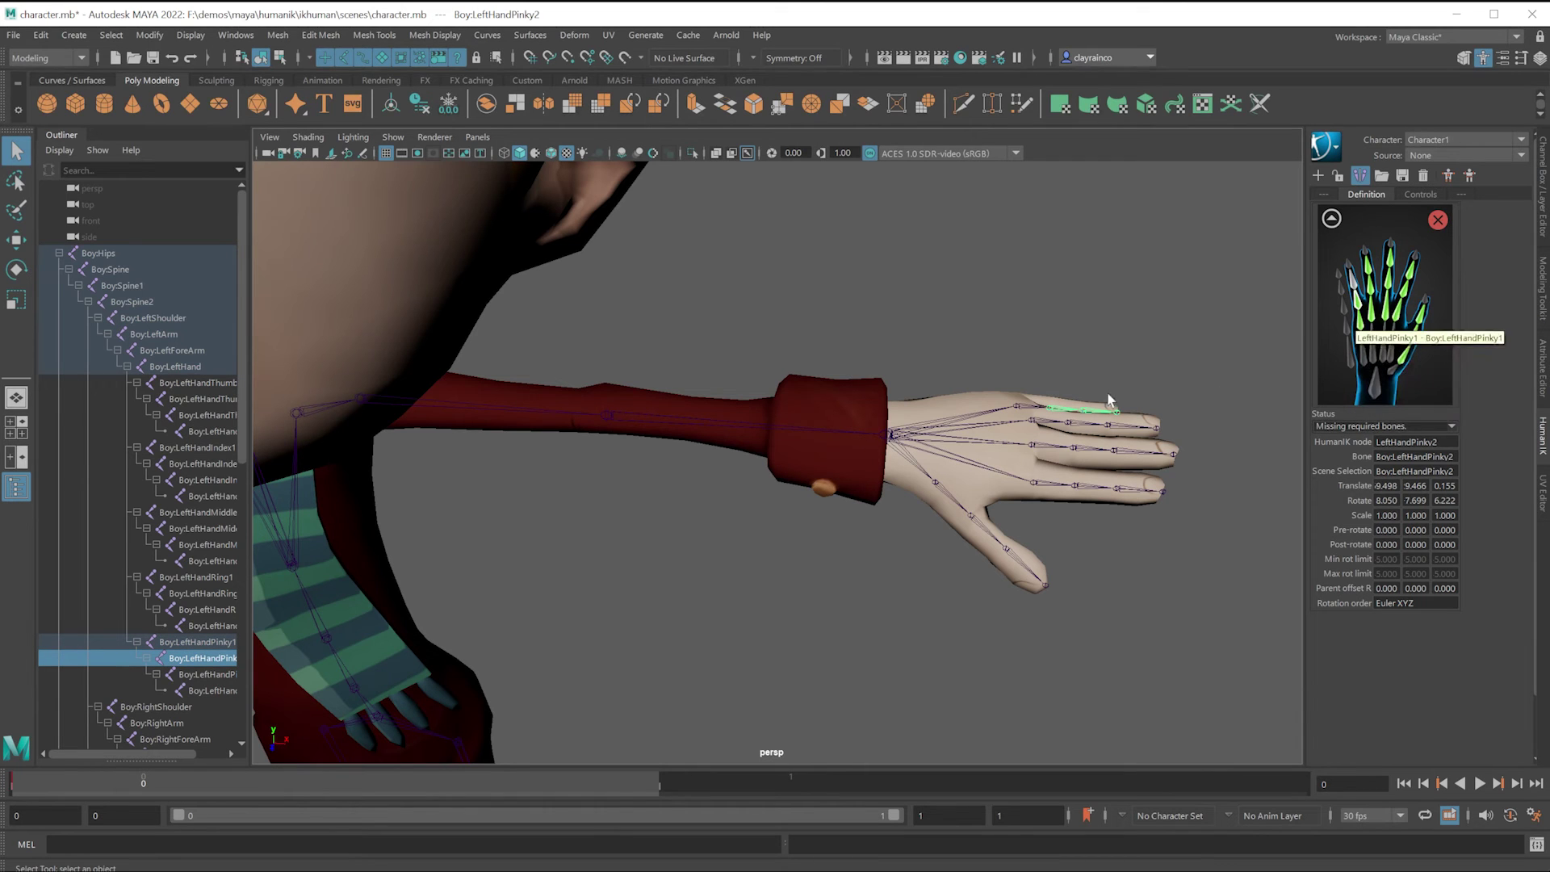
{"action": "left_click", "coordinate": [1116, 411]}
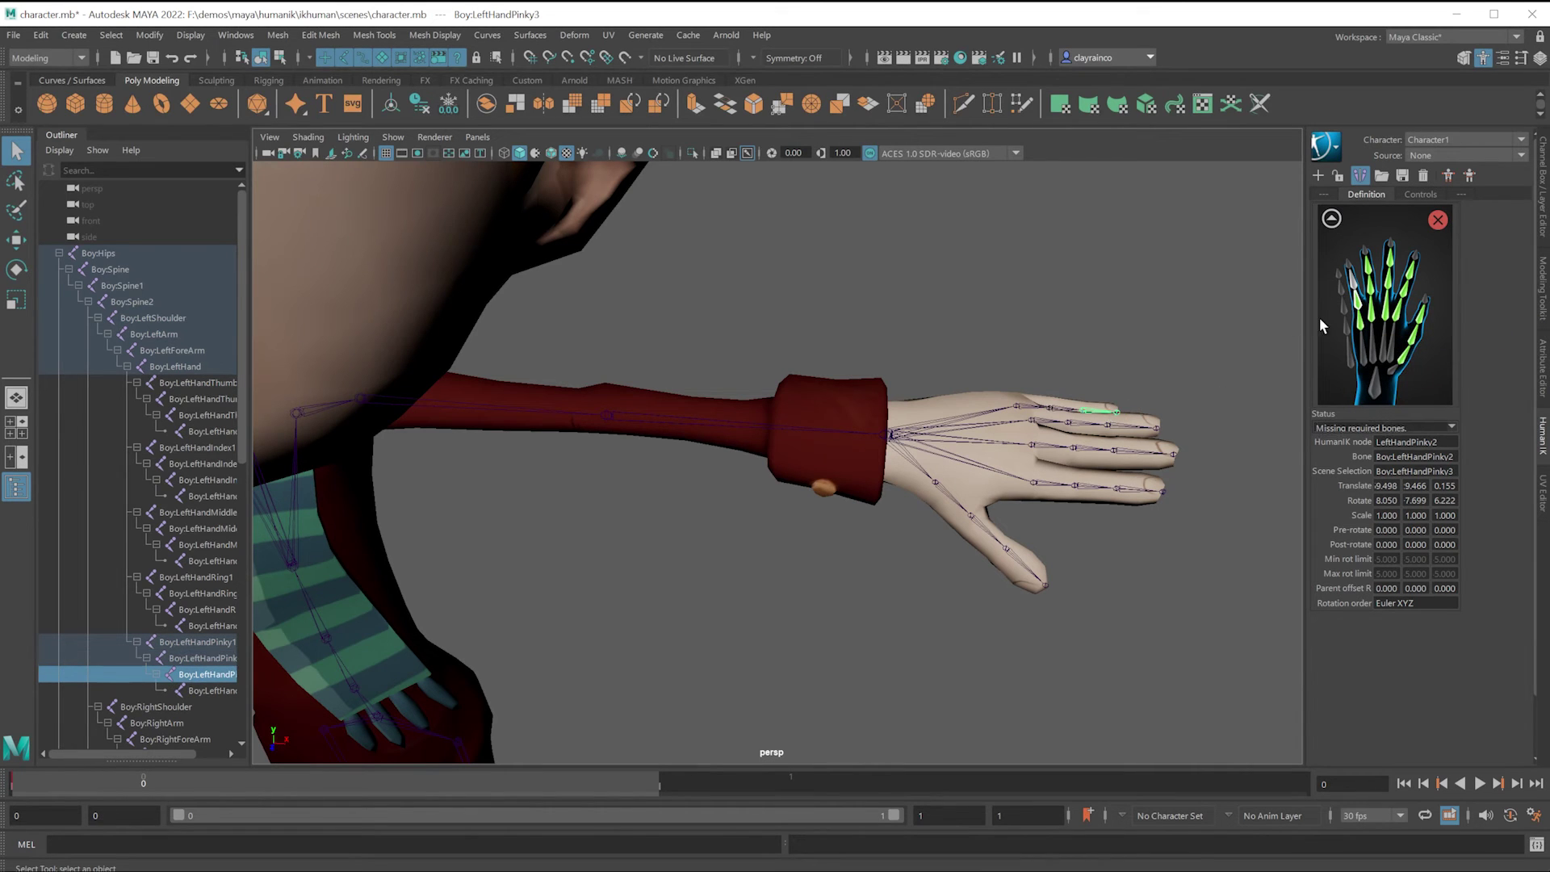
{"action": "right_click", "coordinate": [1370, 286]}
{"action": "left_click", "coordinate": [1409, 292]}
Step: Assign the boy's left upper leg, lower leg and Boy:LeftFoot joints to their HumanIK slots
{"action": "left_click", "coordinate": [1331, 219]}
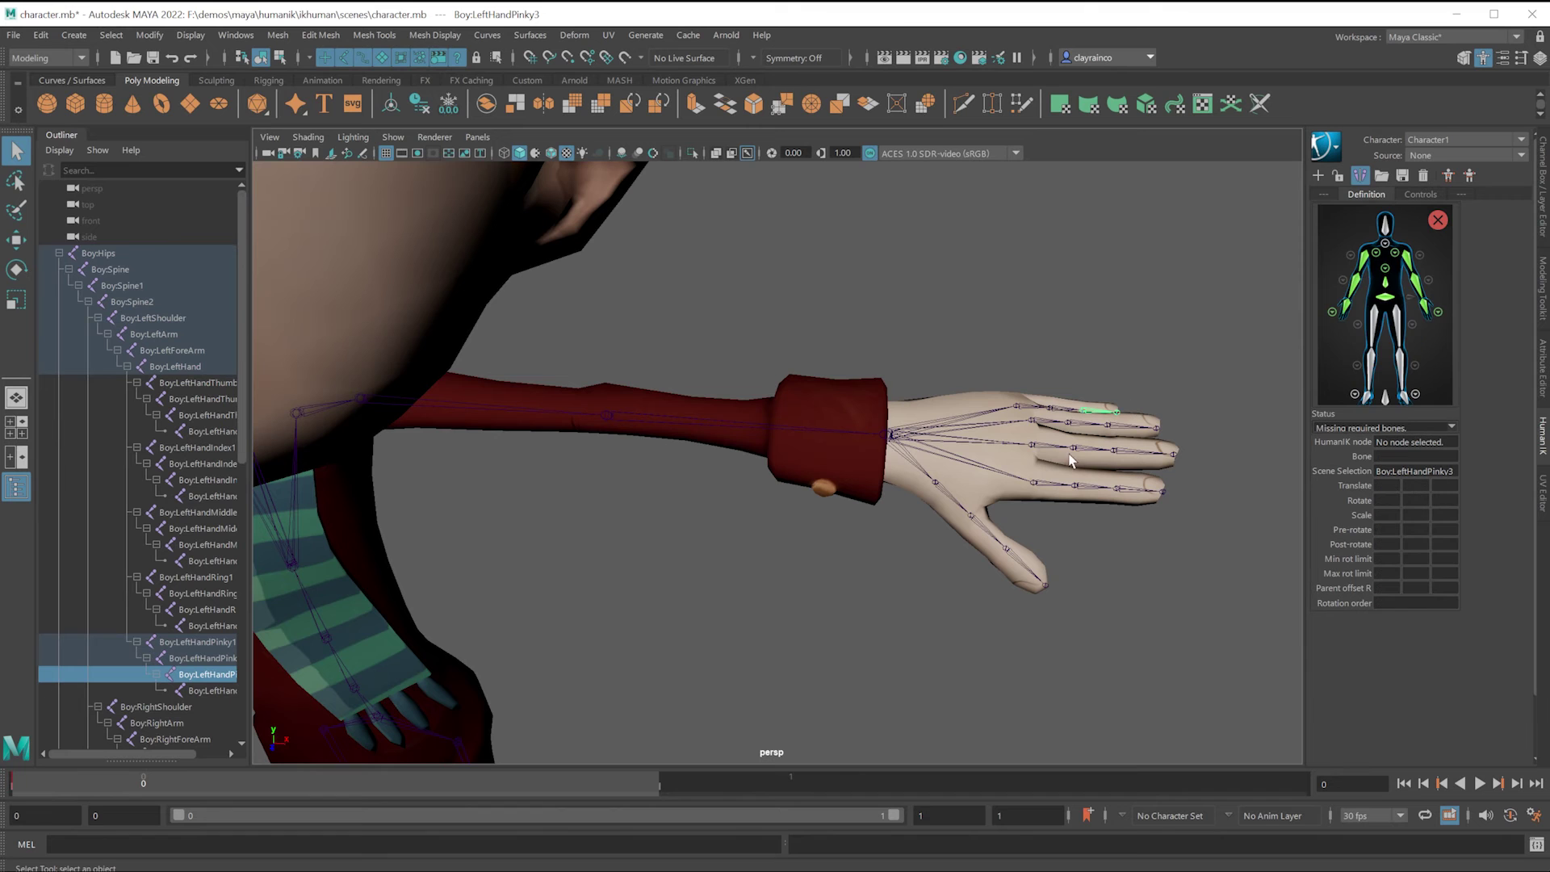
{"action": "key", "text": "a"}
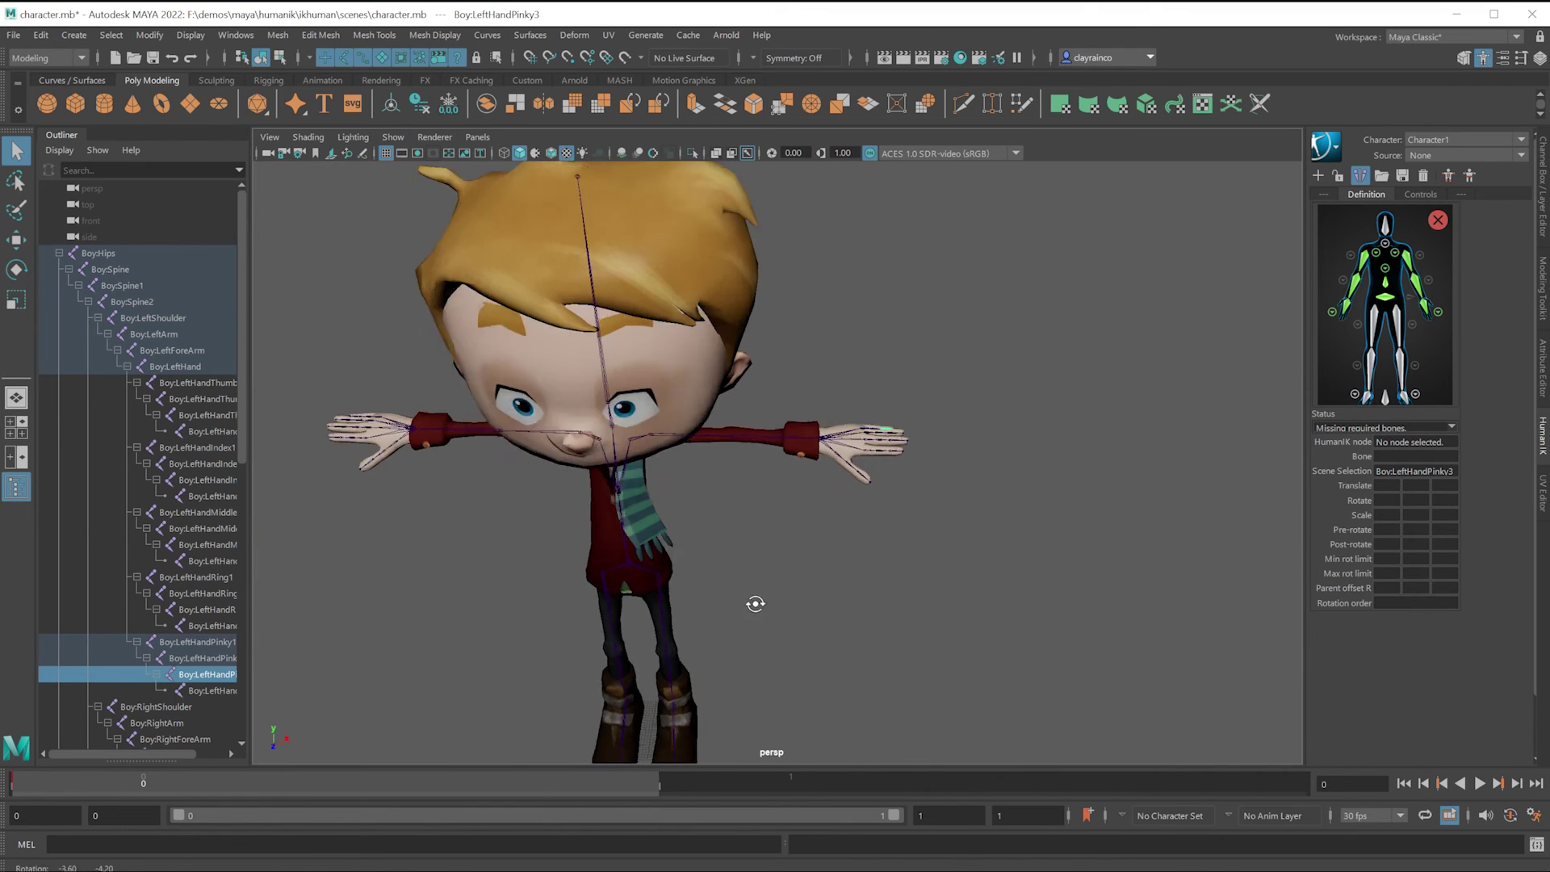
{"action": "left_click", "coordinate": [686, 530]}
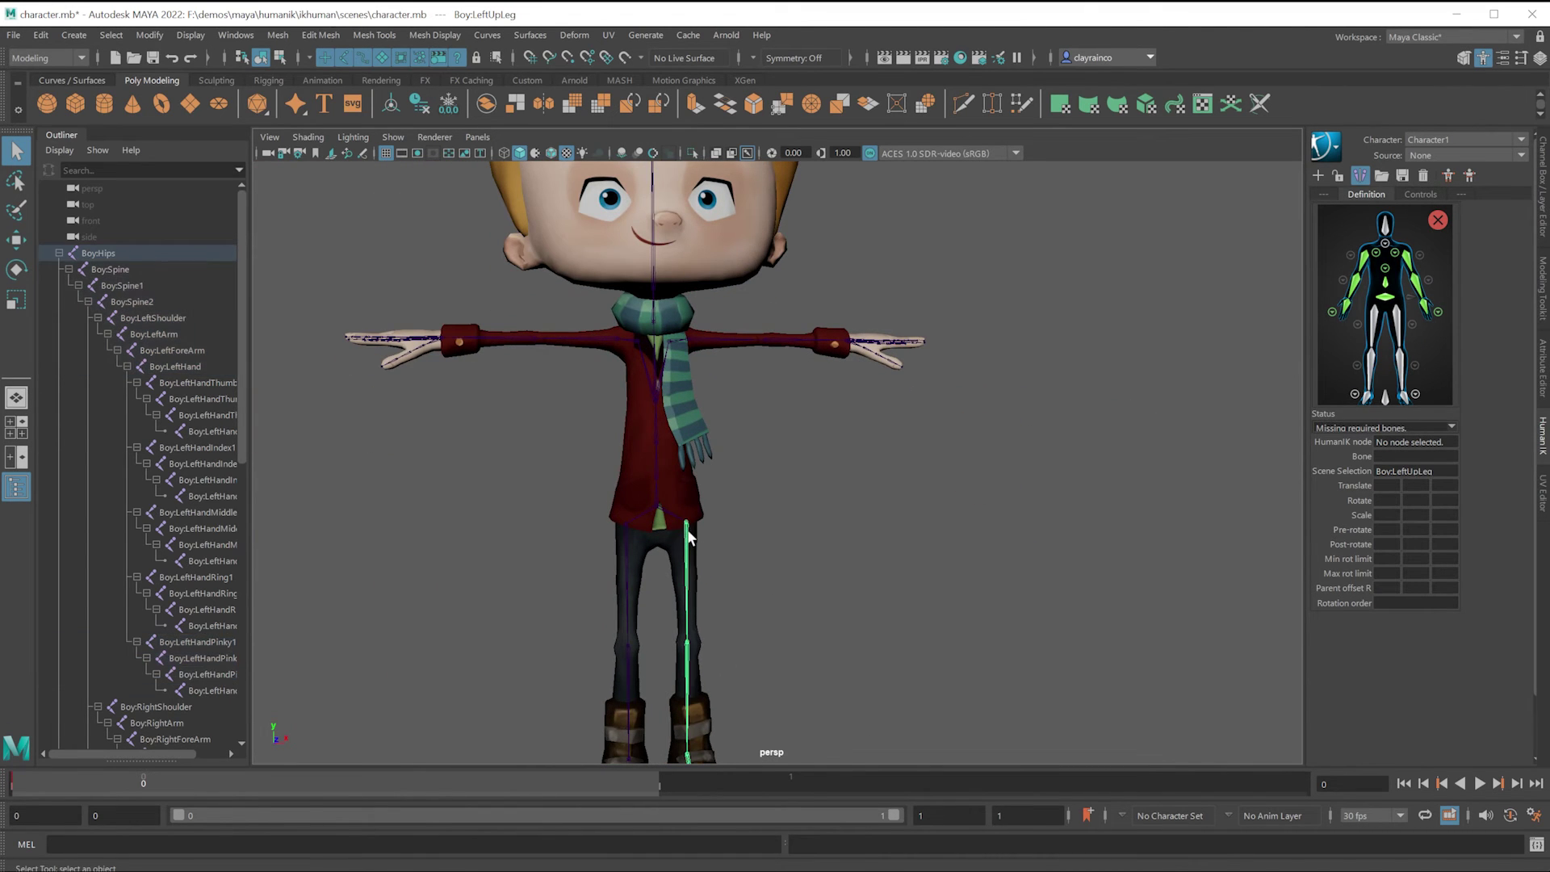
{"action": "left_click", "coordinate": [1409, 337]}
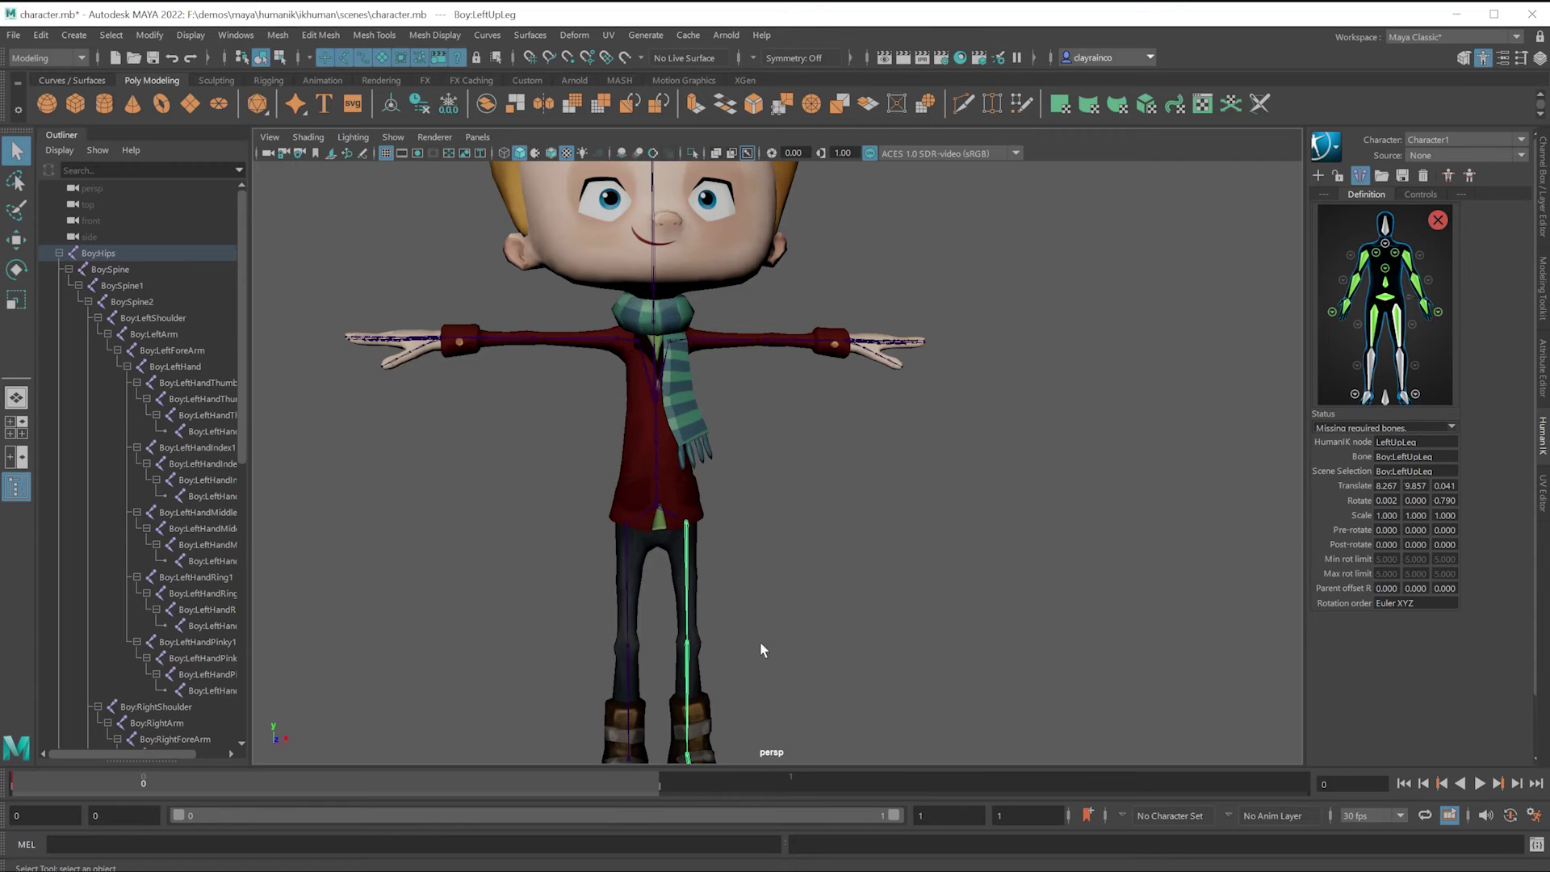
{"action": "left_click", "coordinate": [687, 665]}
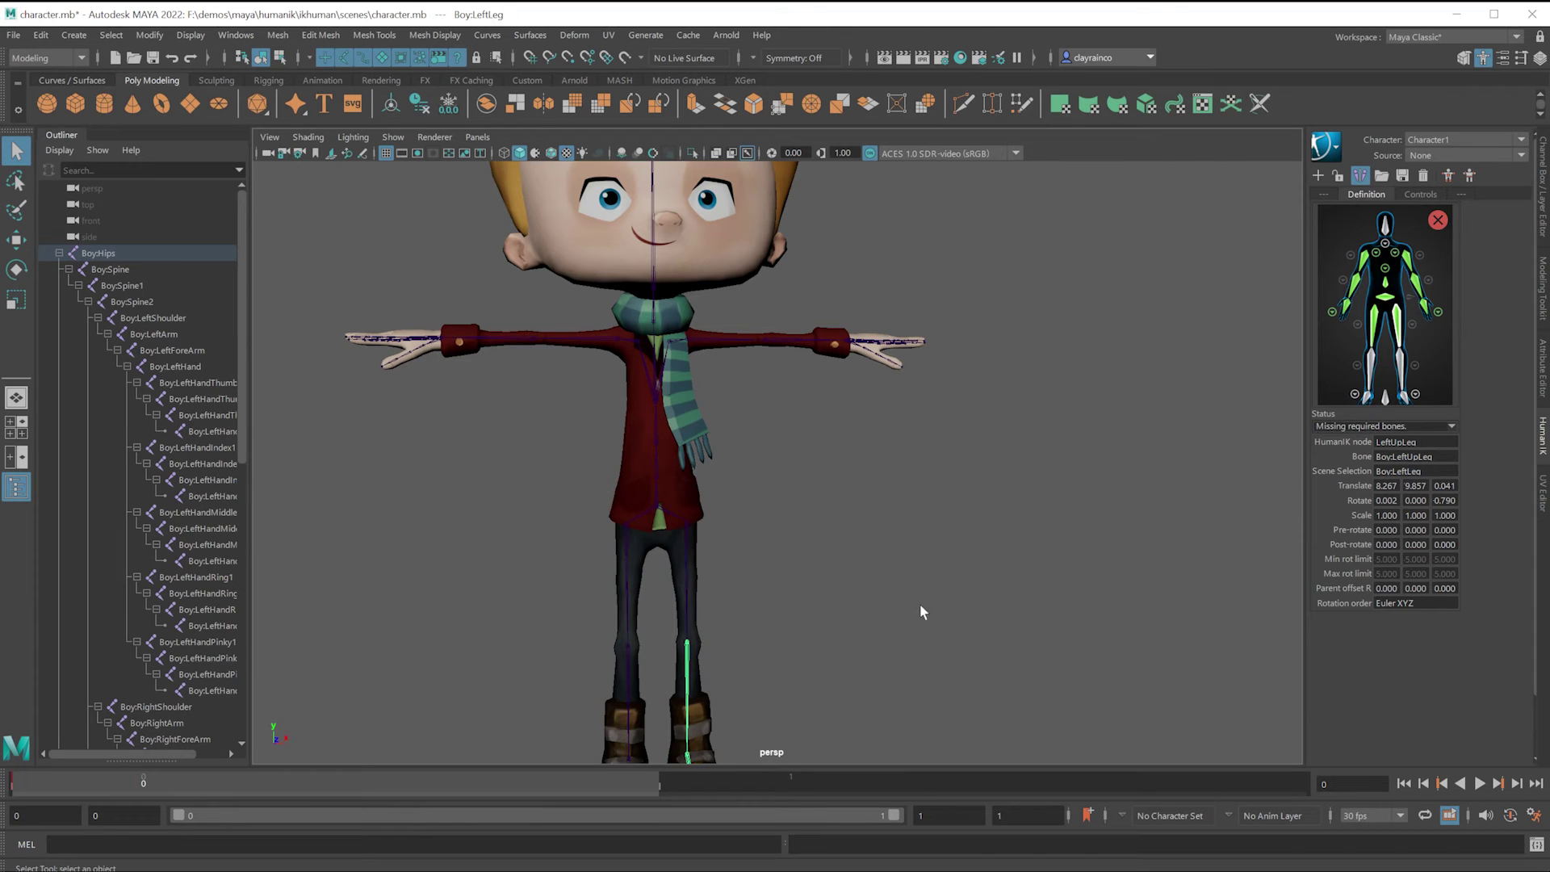
{"action": "right_click", "coordinate": [1396, 347]}
{"action": "left_click", "coordinate": [1409, 360]}
{"action": "key", "text": "f"}
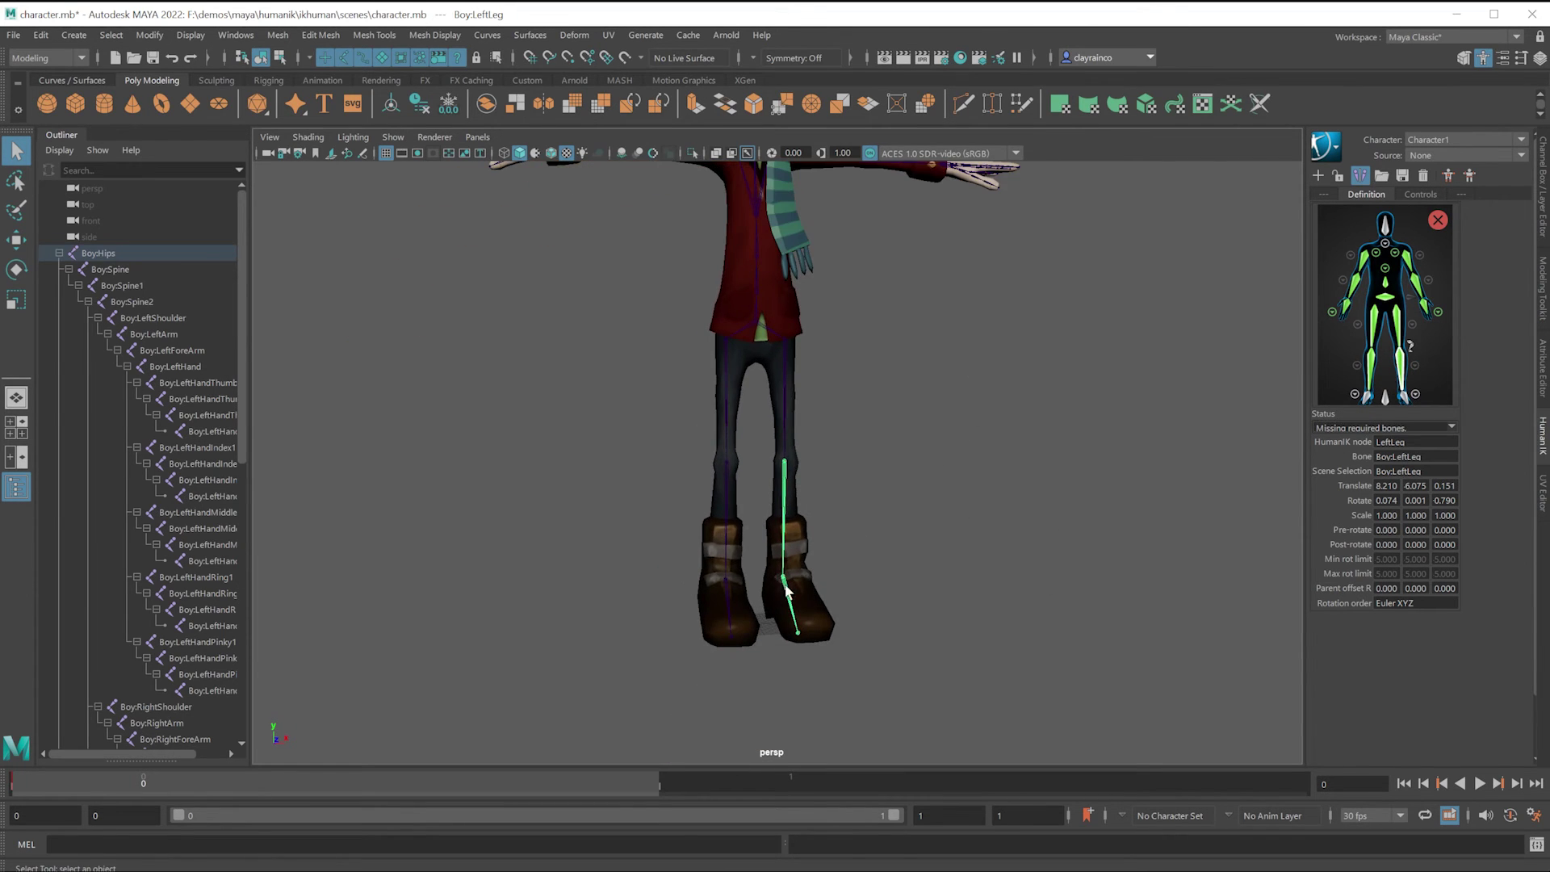
{"action": "key", "text": "Down"}
{"action": "right_click", "coordinate": [1403, 396]}
{"action": "left_click", "coordinate": [1415, 414]}
Step: Assign Boy:LeftToeBase to the left toe base slot in the foot detail view
{"action": "left_click", "coordinate": [798, 641]}
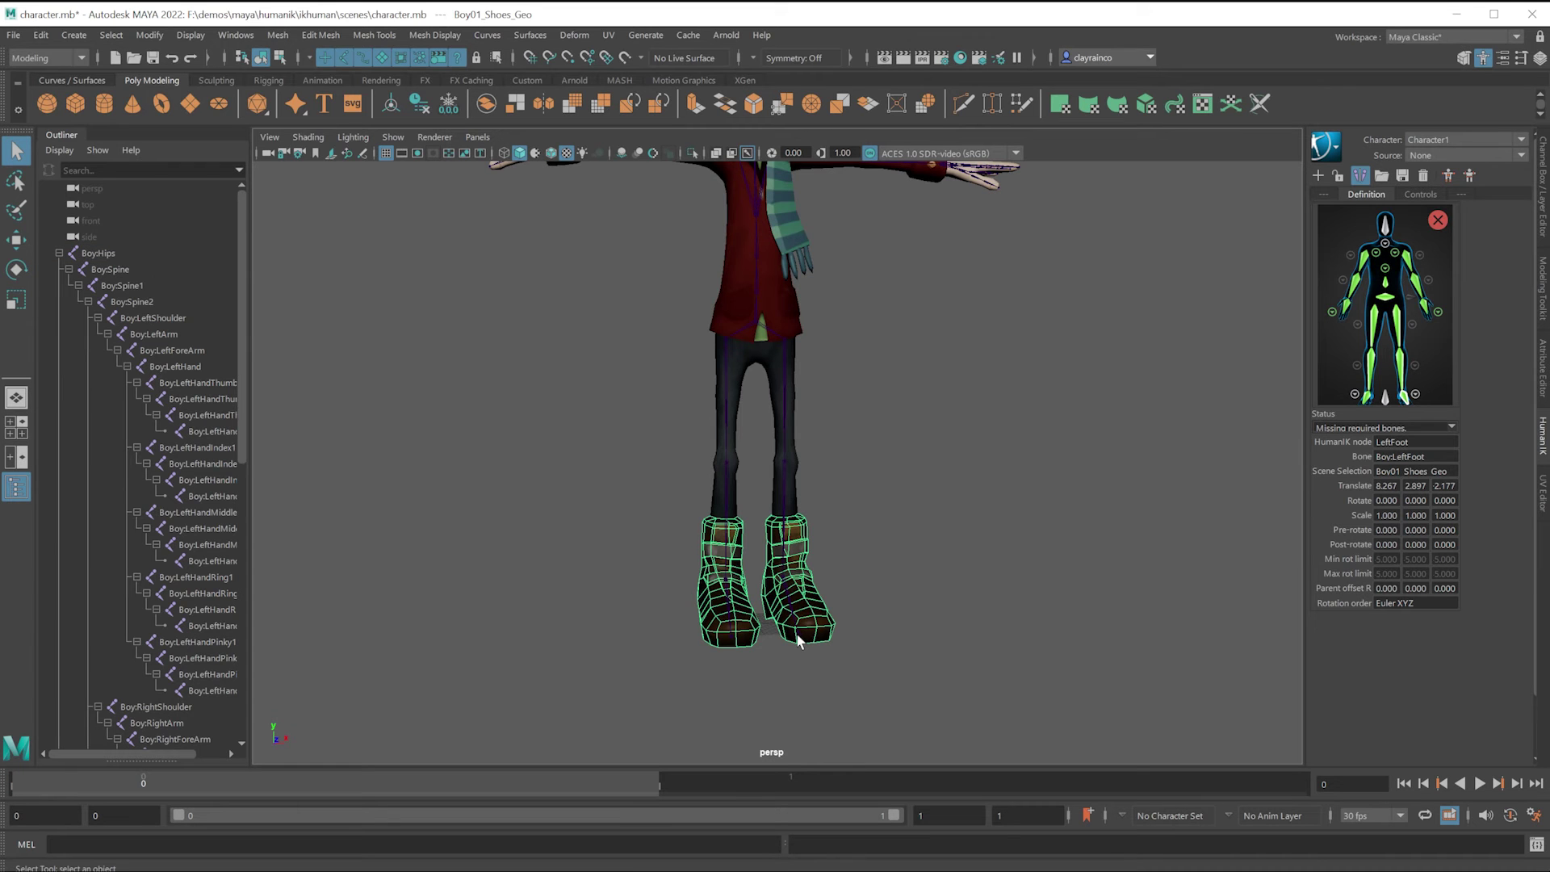
{"action": "key", "text": "f"}
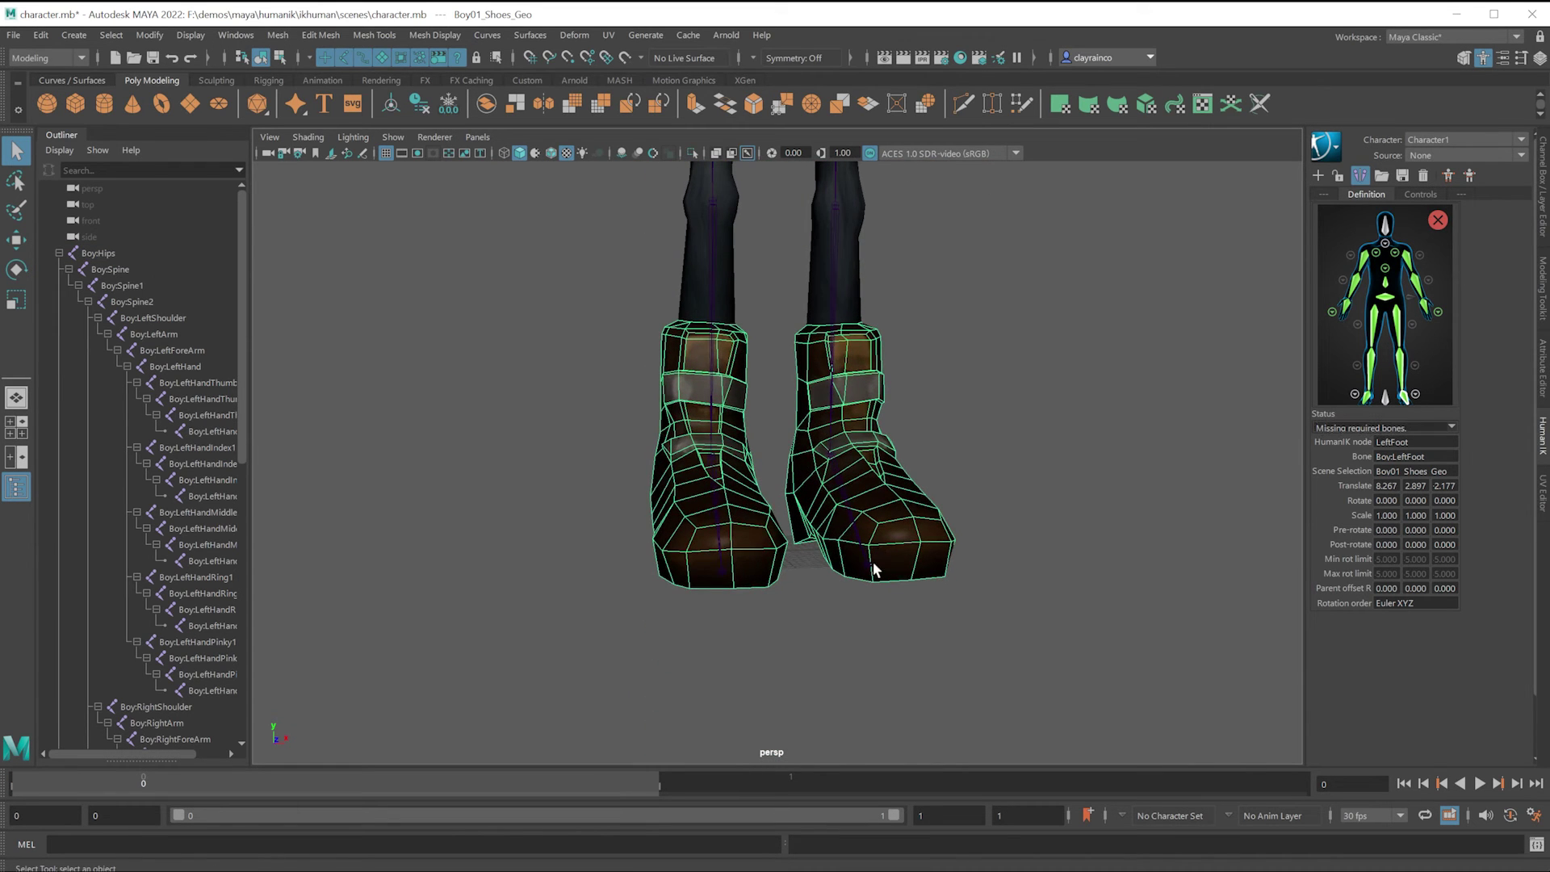
{"action": "left_click", "coordinate": [869, 564]}
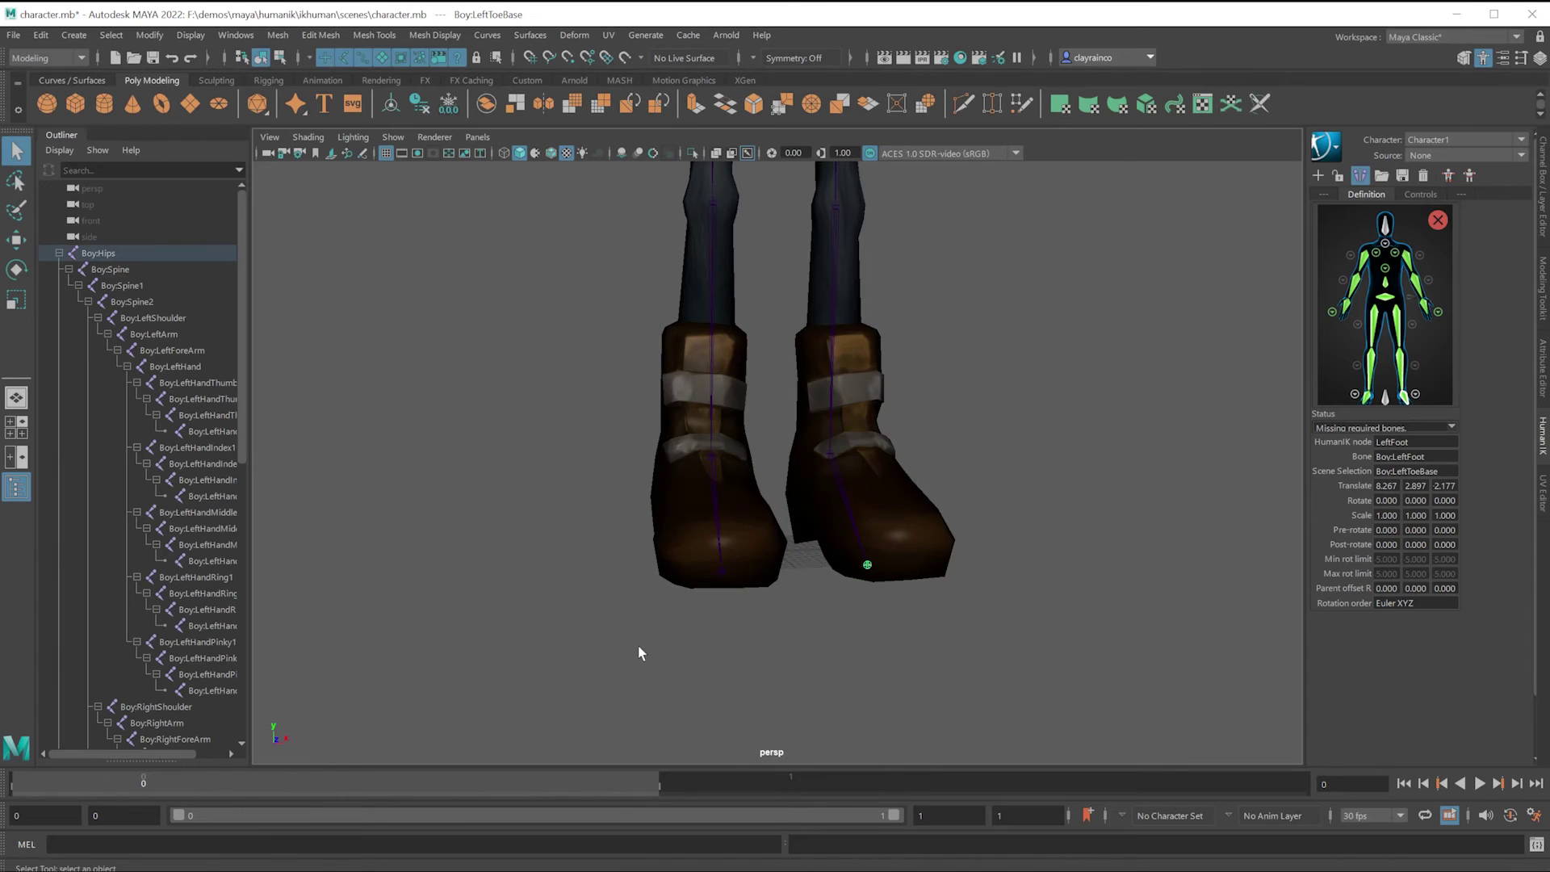
{"action": "key", "text": "f"}
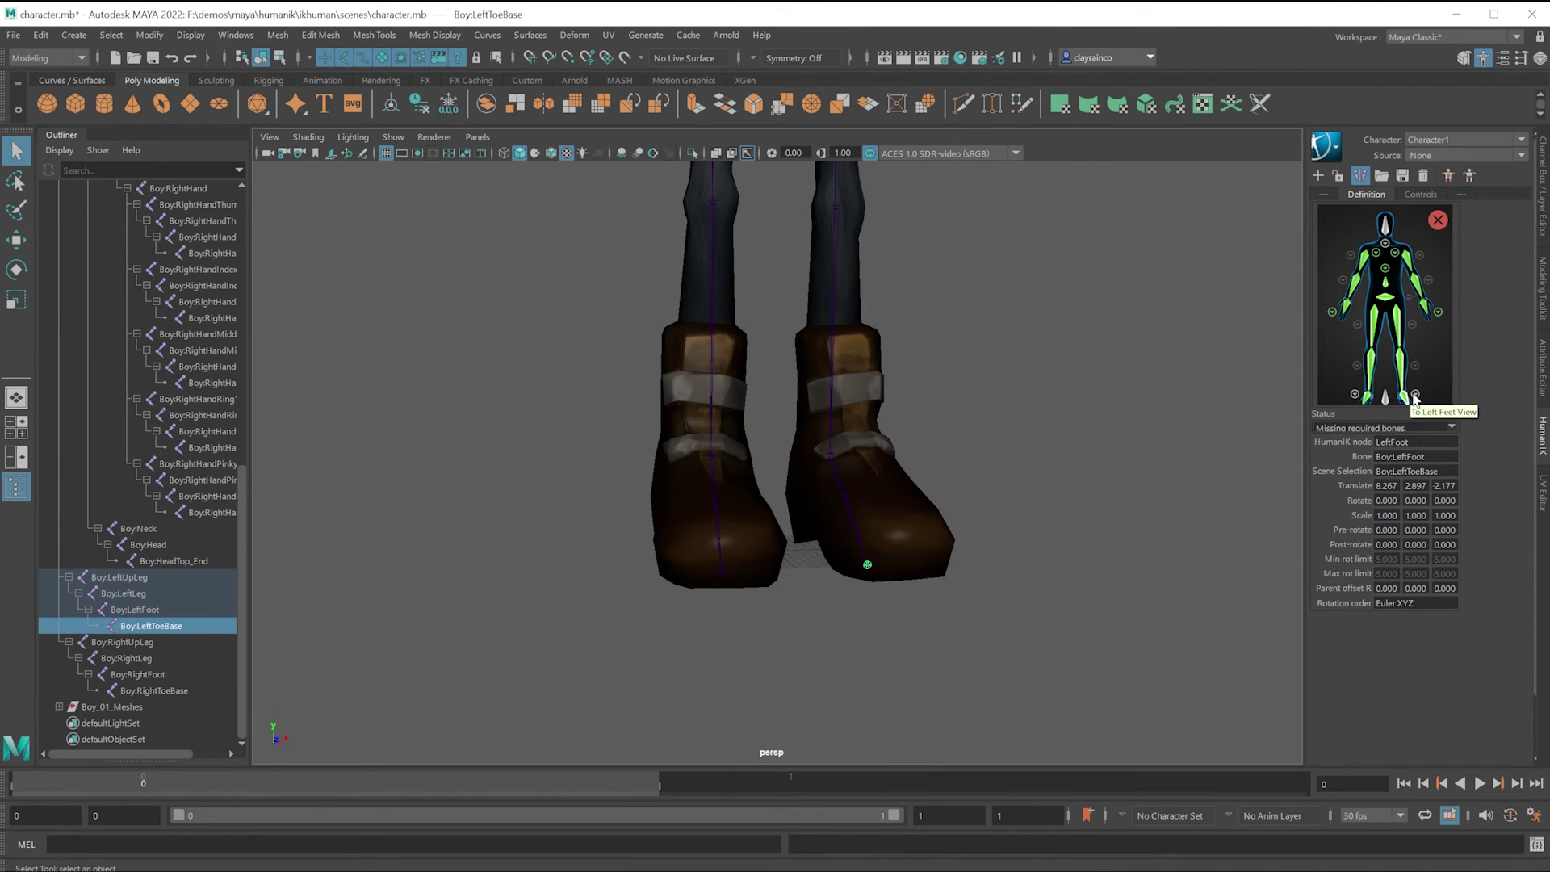
{"action": "left_click", "coordinate": [1416, 394]}
{"action": "right_click", "coordinate": [1412, 388]}
{"action": "left_click", "coordinate": [1445, 384]}
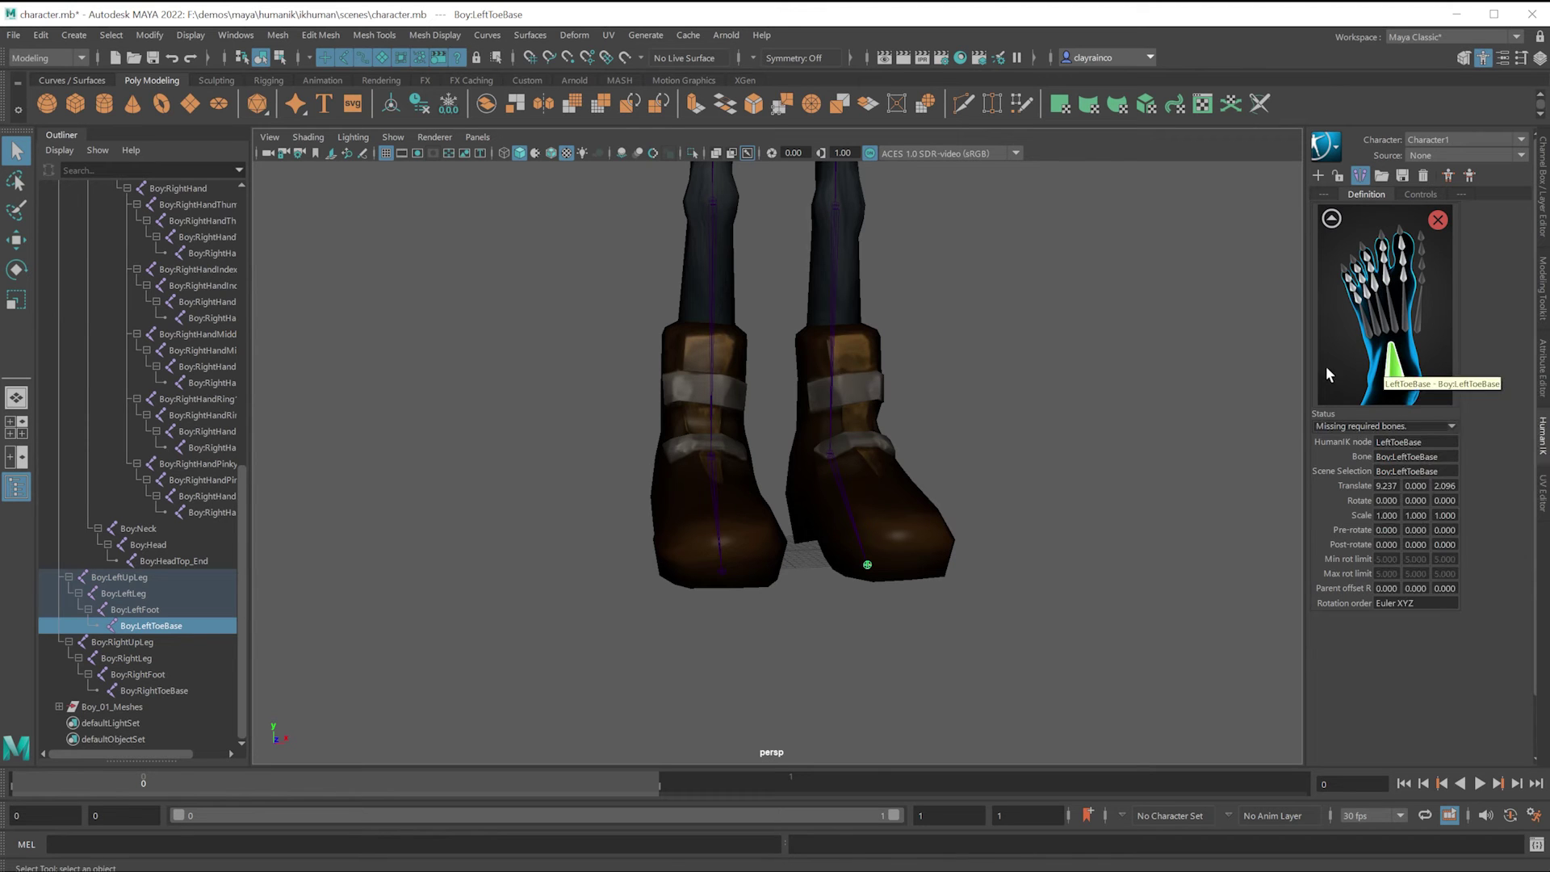
{"action": "left_click", "coordinate": [1333, 219]}
Step: Assign Boy:Neck to the lowest neck slot of Character1
{"action": "middle_click_drag", "start_coordinate": [964, 297], "coordinate": [923, 644], "text": "alt"}
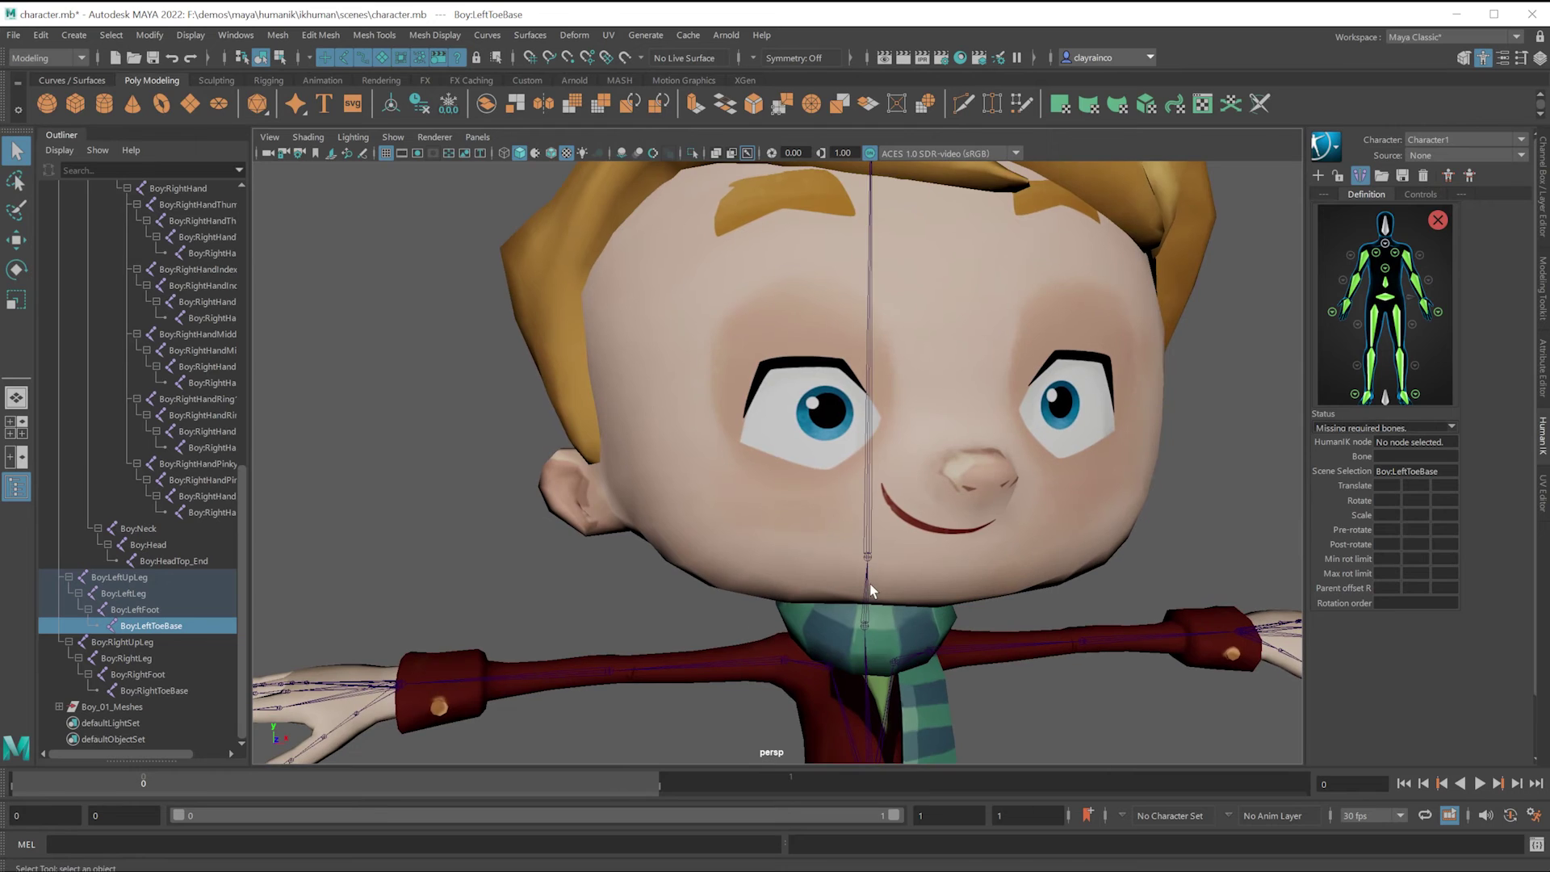
{"action": "left_click", "coordinate": [868, 595]}
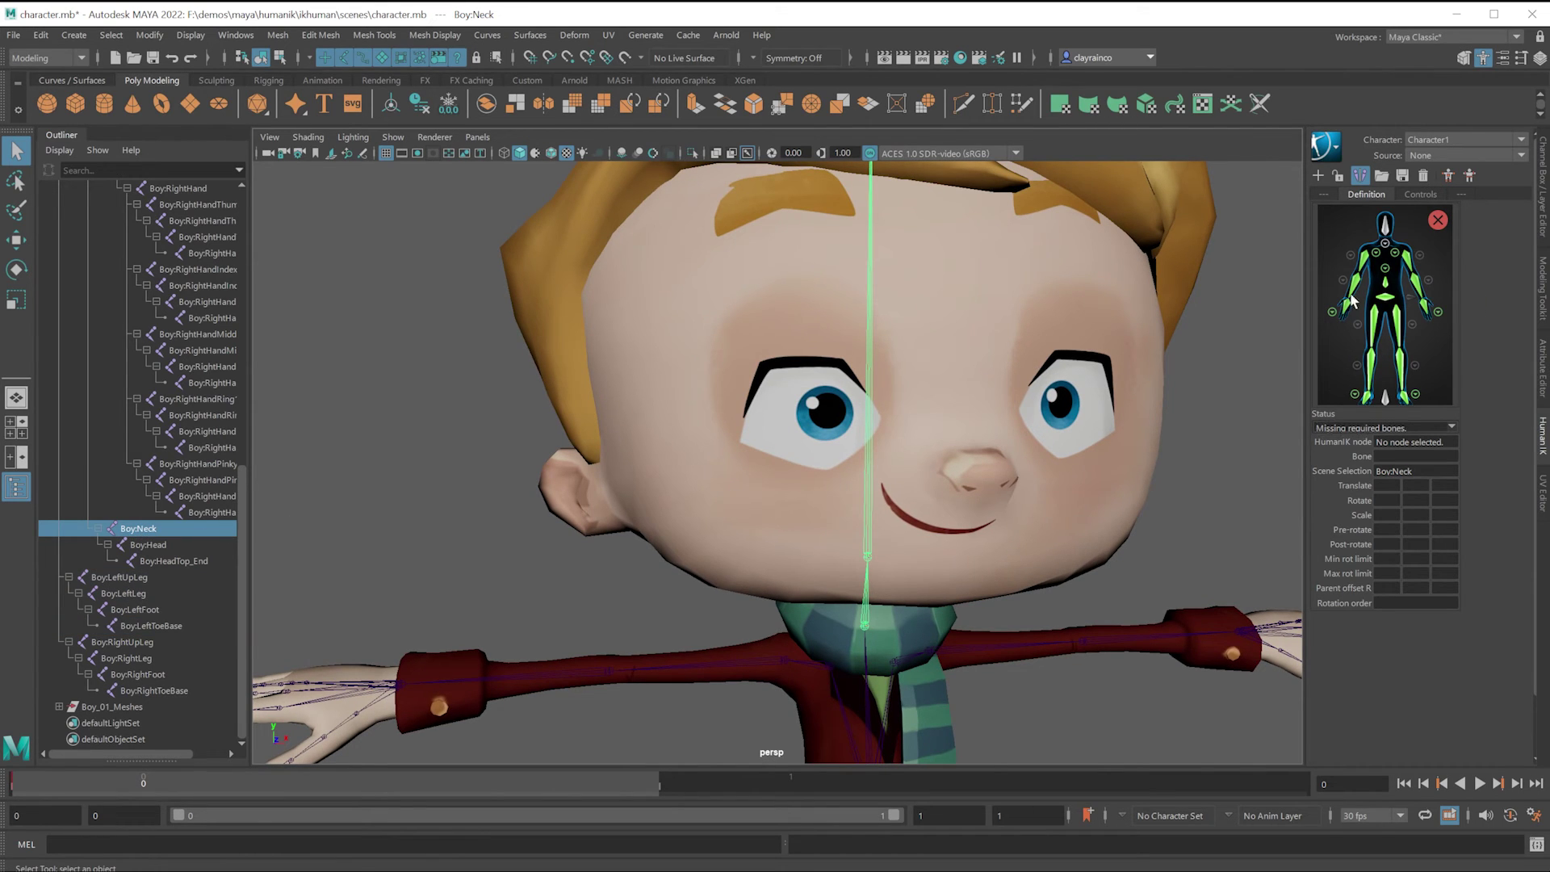
{"action": "left_click", "coordinate": [1385, 246]}
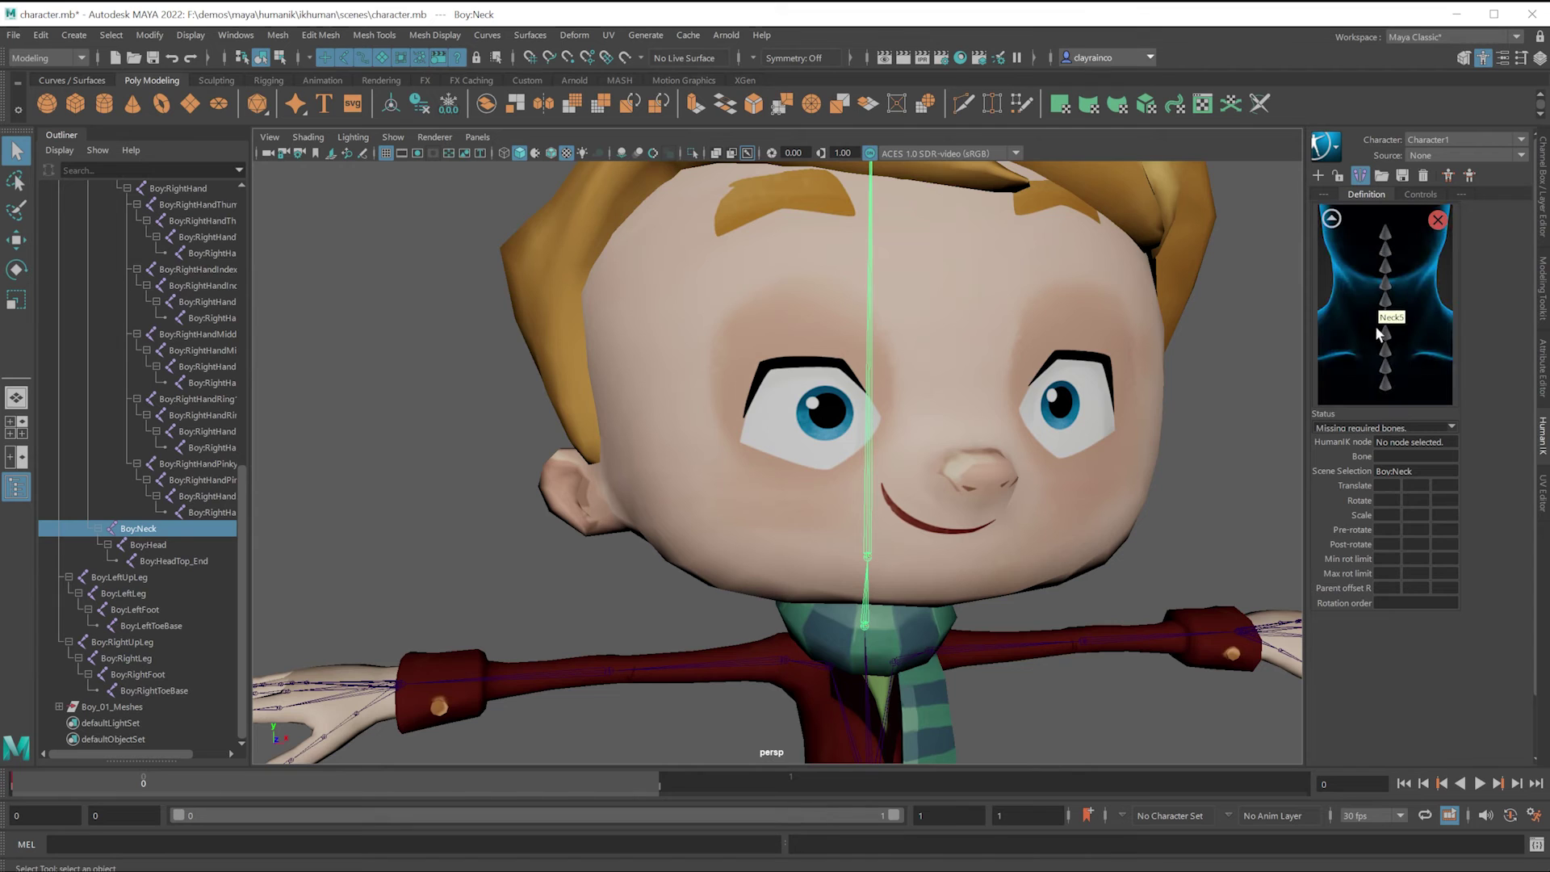
{"action": "right_click", "coordinate": [1389, 388]}
{"action": "left_click", "coordinate": [1417, 395]}
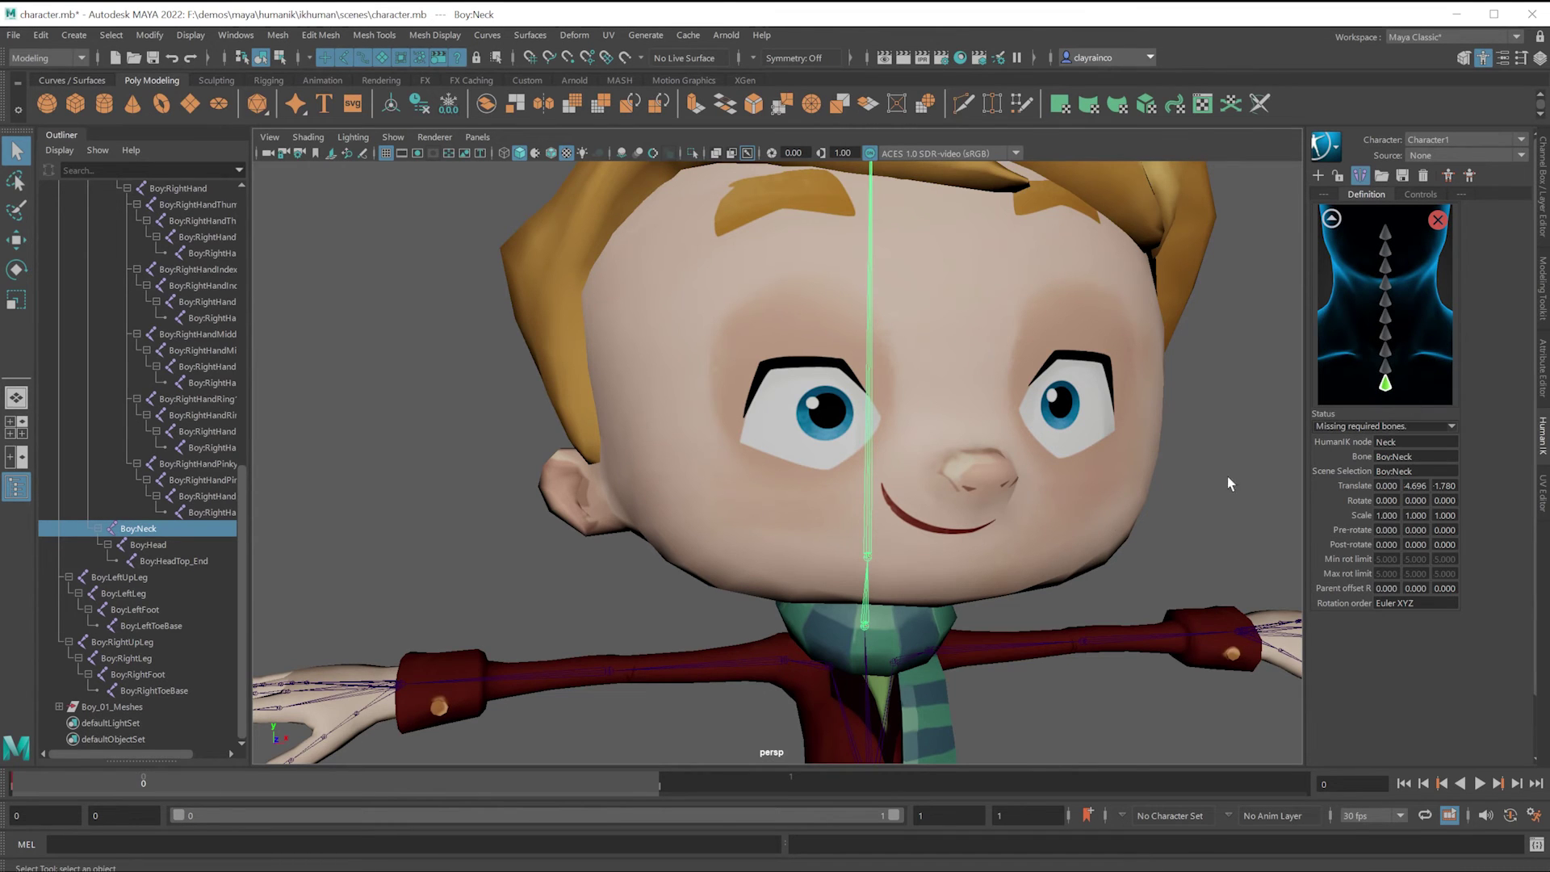
Step: Assign Boy:Head to the Head slot, making the characterization valid
{"action": "left_click", "coordinate": [868, 556]}
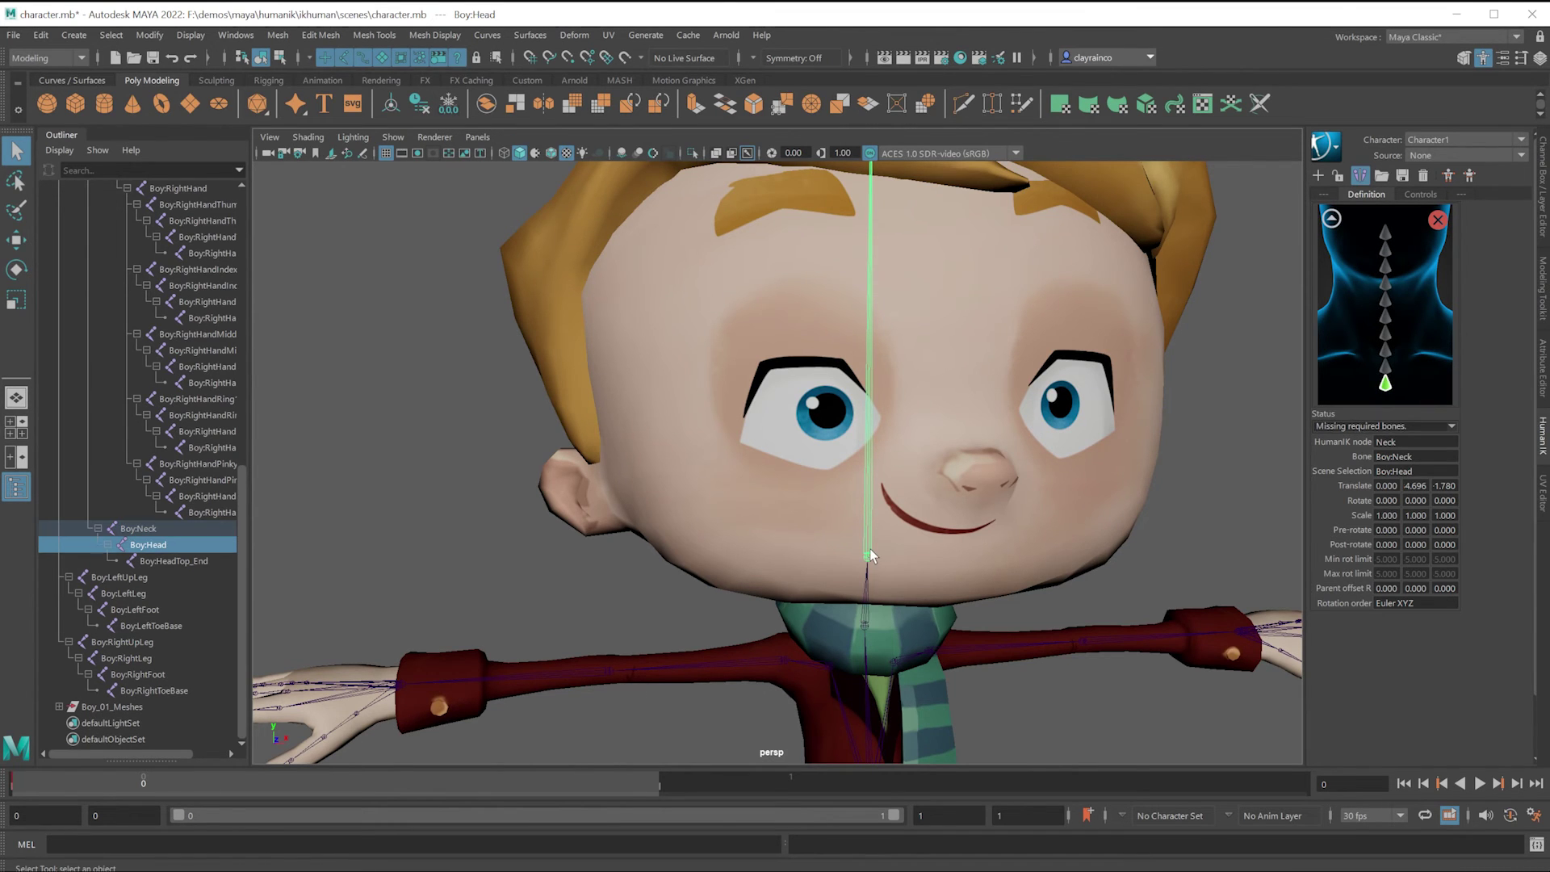
{"action": "scroll", "coordinate": [917, 443], "scroll_direction": "down", "scroll_amount": 5}
{"action": "middle_click_drag", "start_coordinate": [917, 443], "coordinate": [922, 511], "text": "alt"}
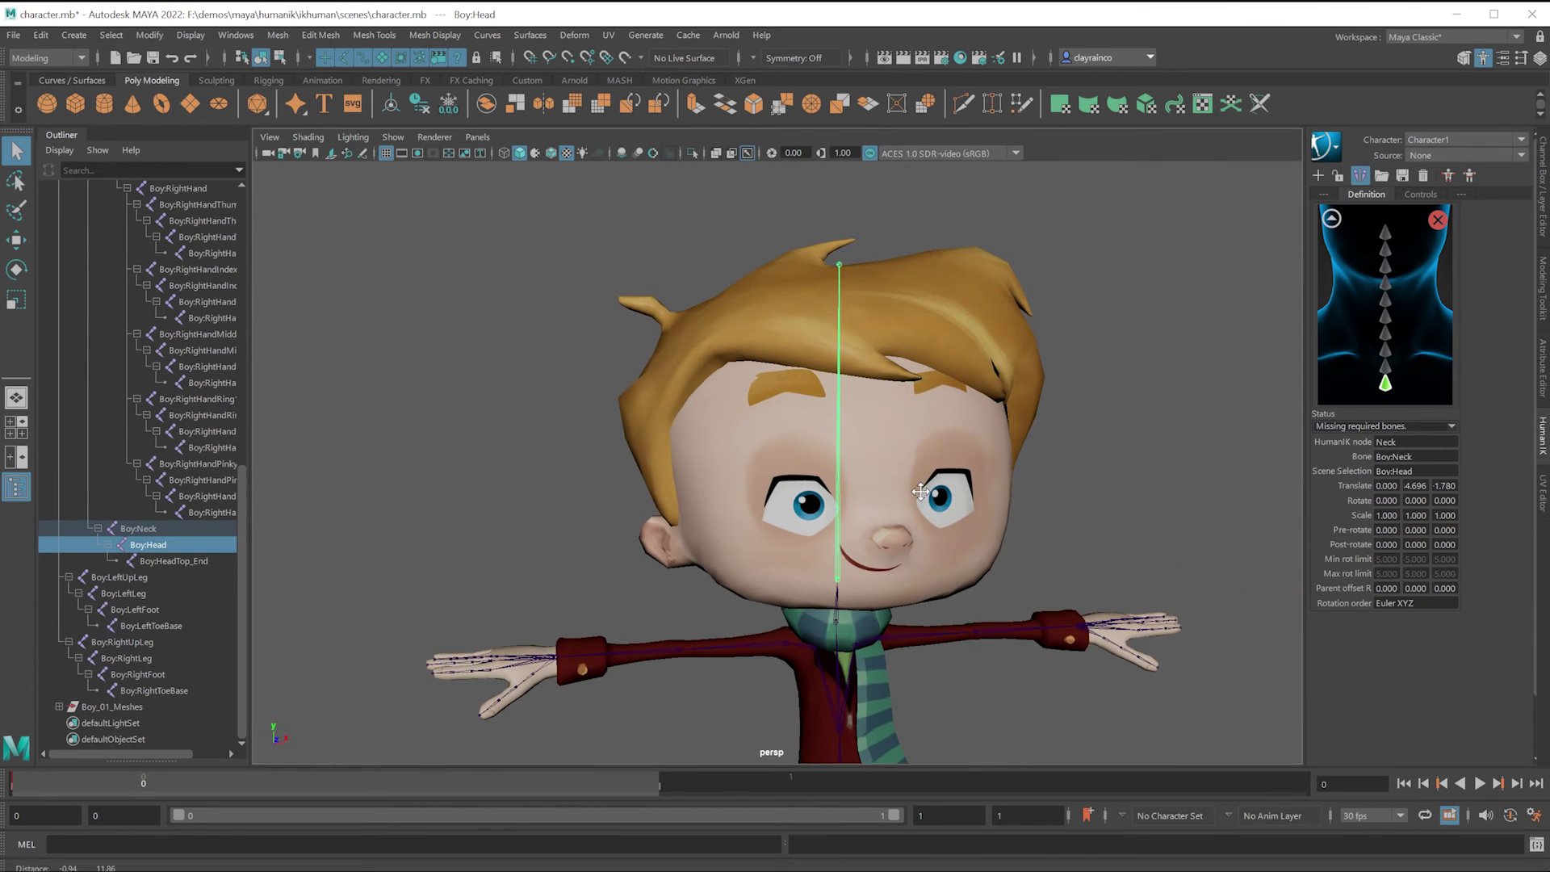
{"action": "left_click", "coordinate": [1332, 220]}
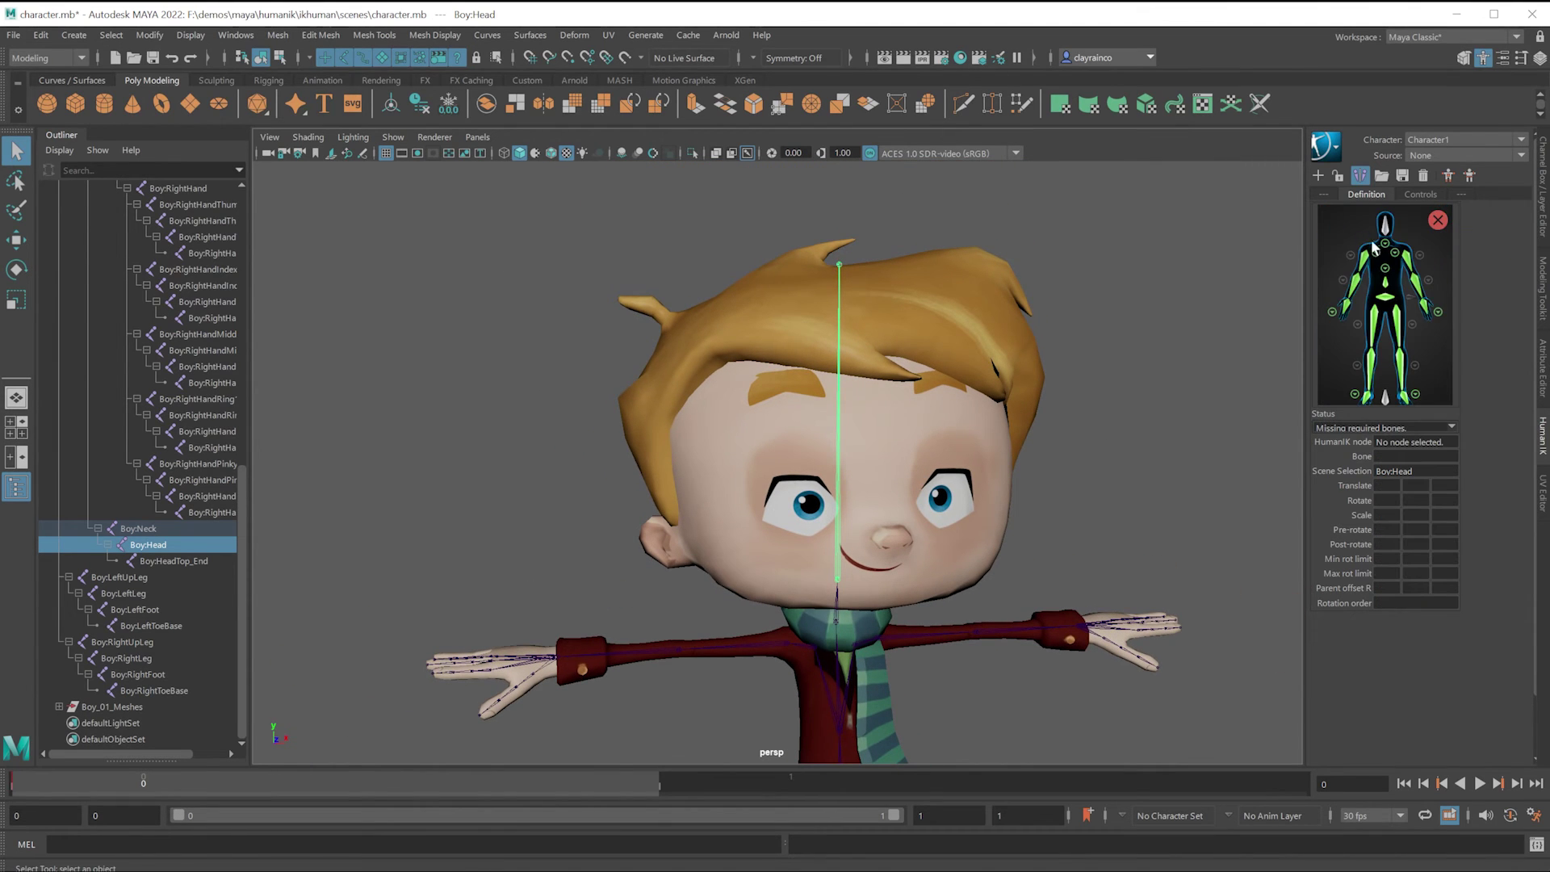
{"action": "right_click", "coordinate": [1388, 230]}
{"action": "left_click", "coordinate": [1421, 239]}
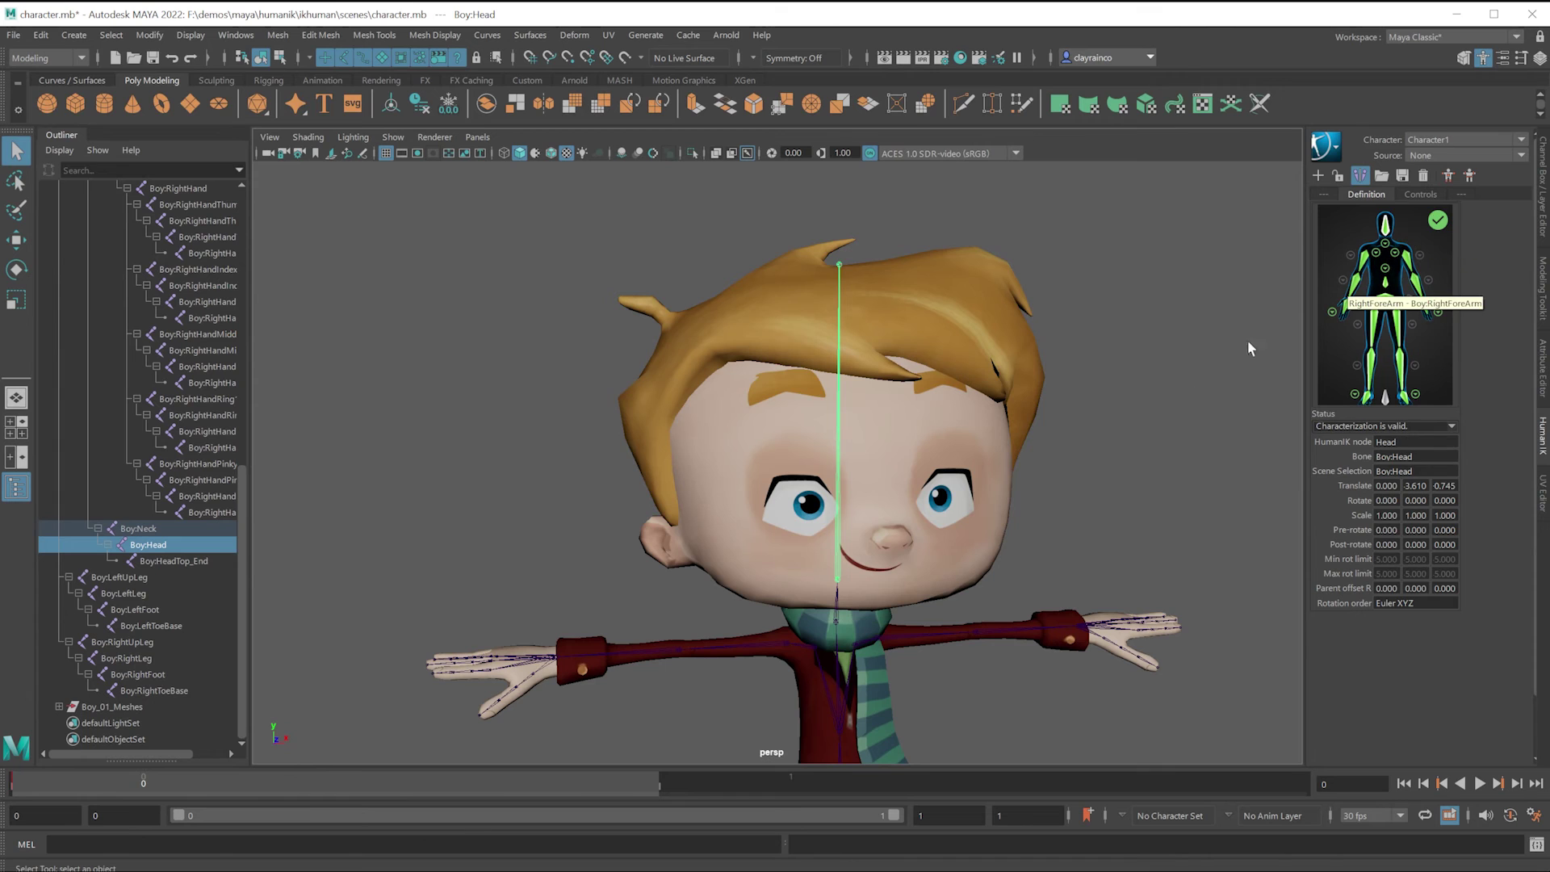
Step: Save the scene with Ctrl+S
{"action": "middle_click_drag", "start_coordinate": [924, 529], "coordinate": [935, 361], "text": "alt"}
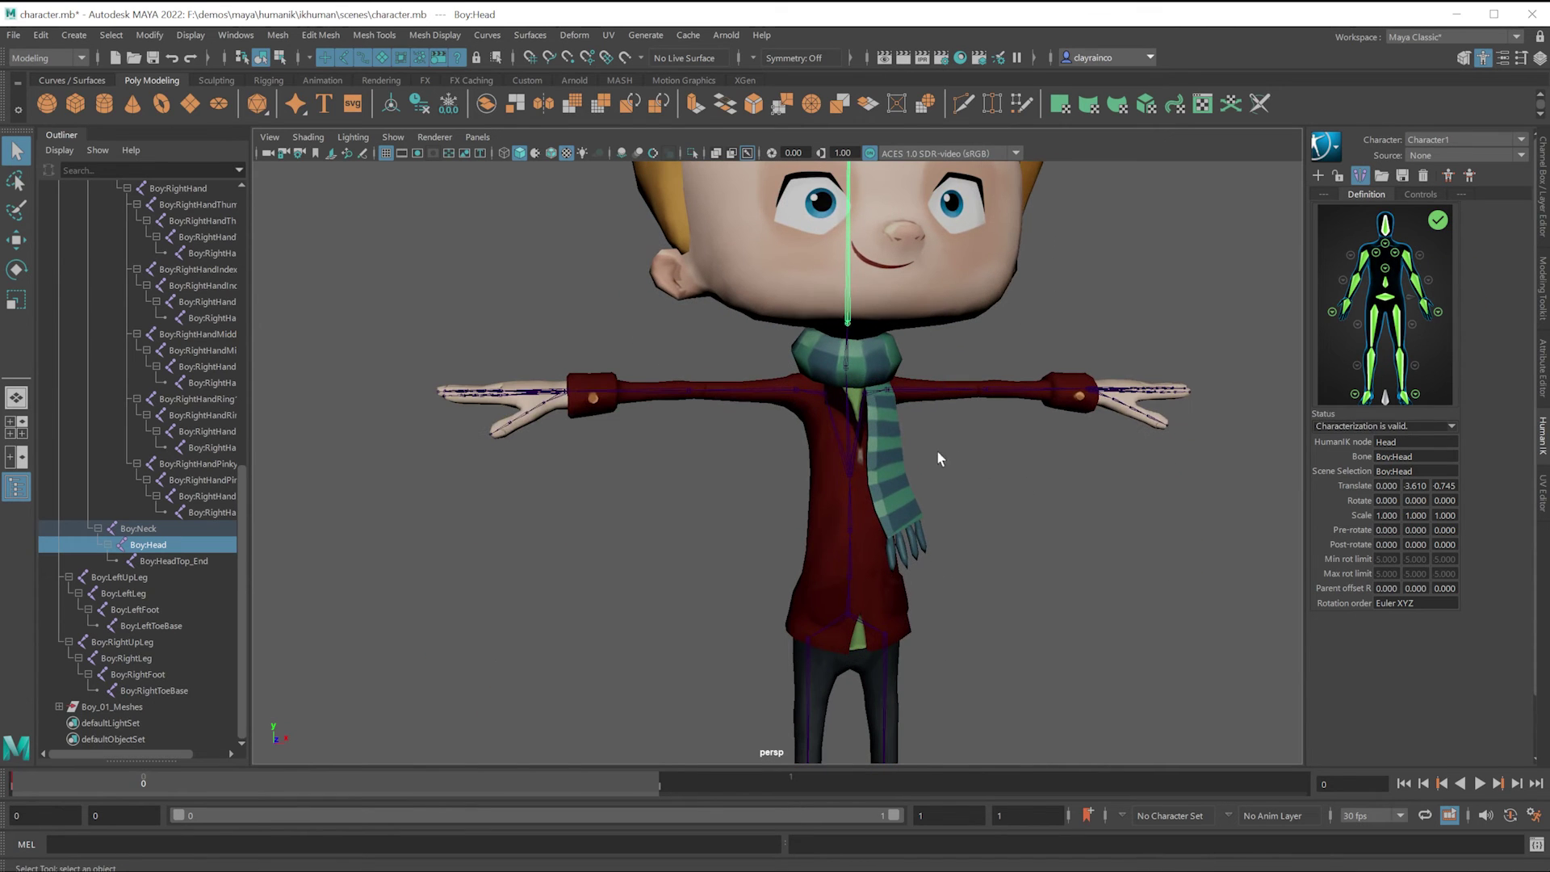
{"action": "scroll", "coordinate": [967, 503], "scroll_direction": "down", "scroll_amount": 5}
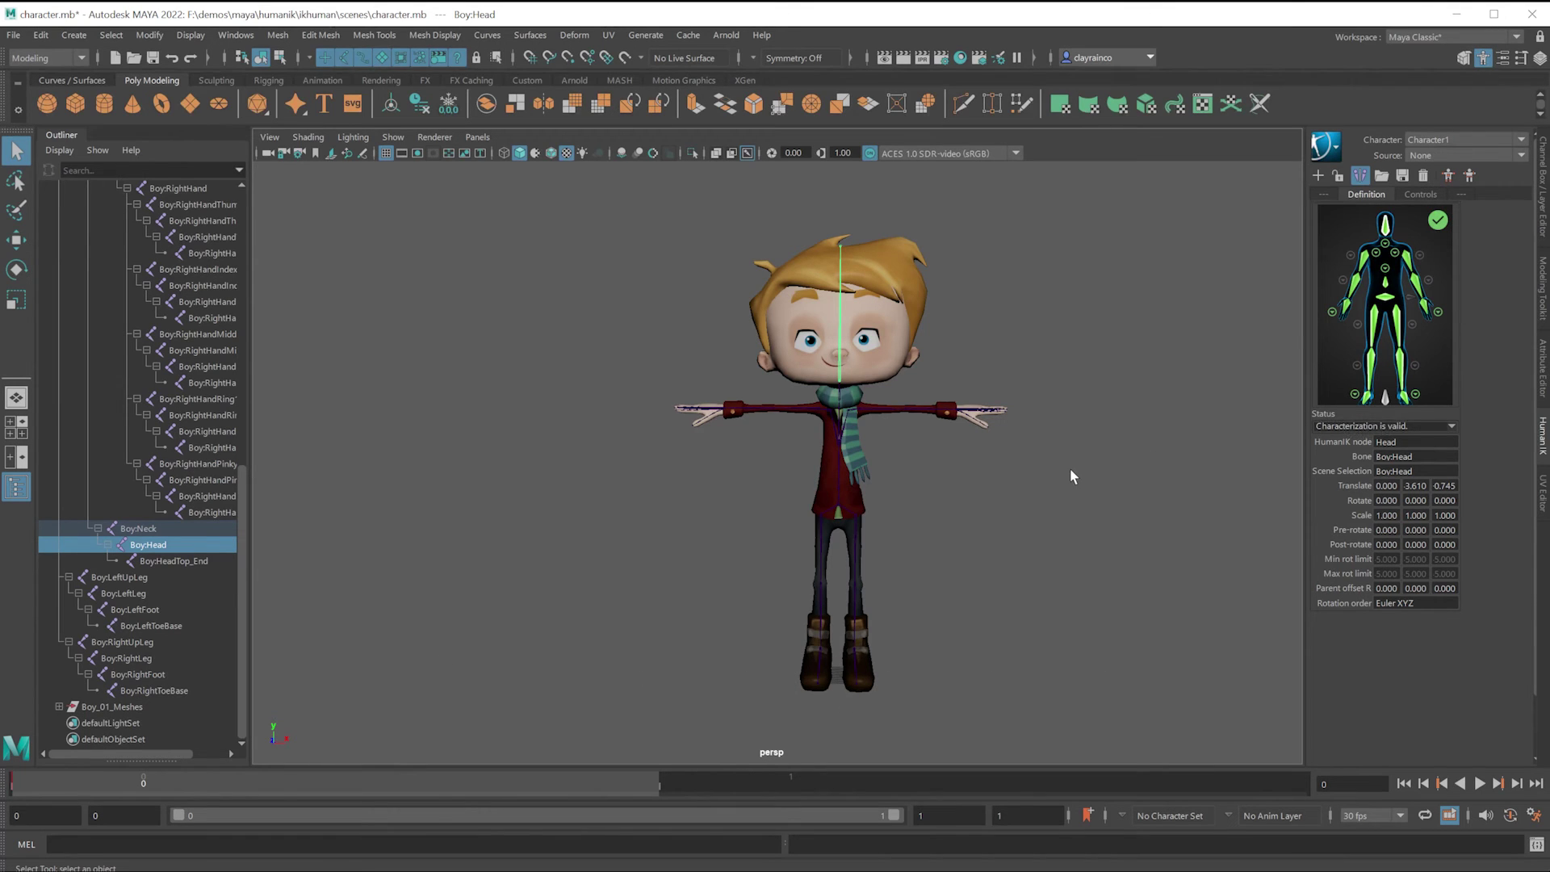
{"action": "key", "text": "ctrl+s"}
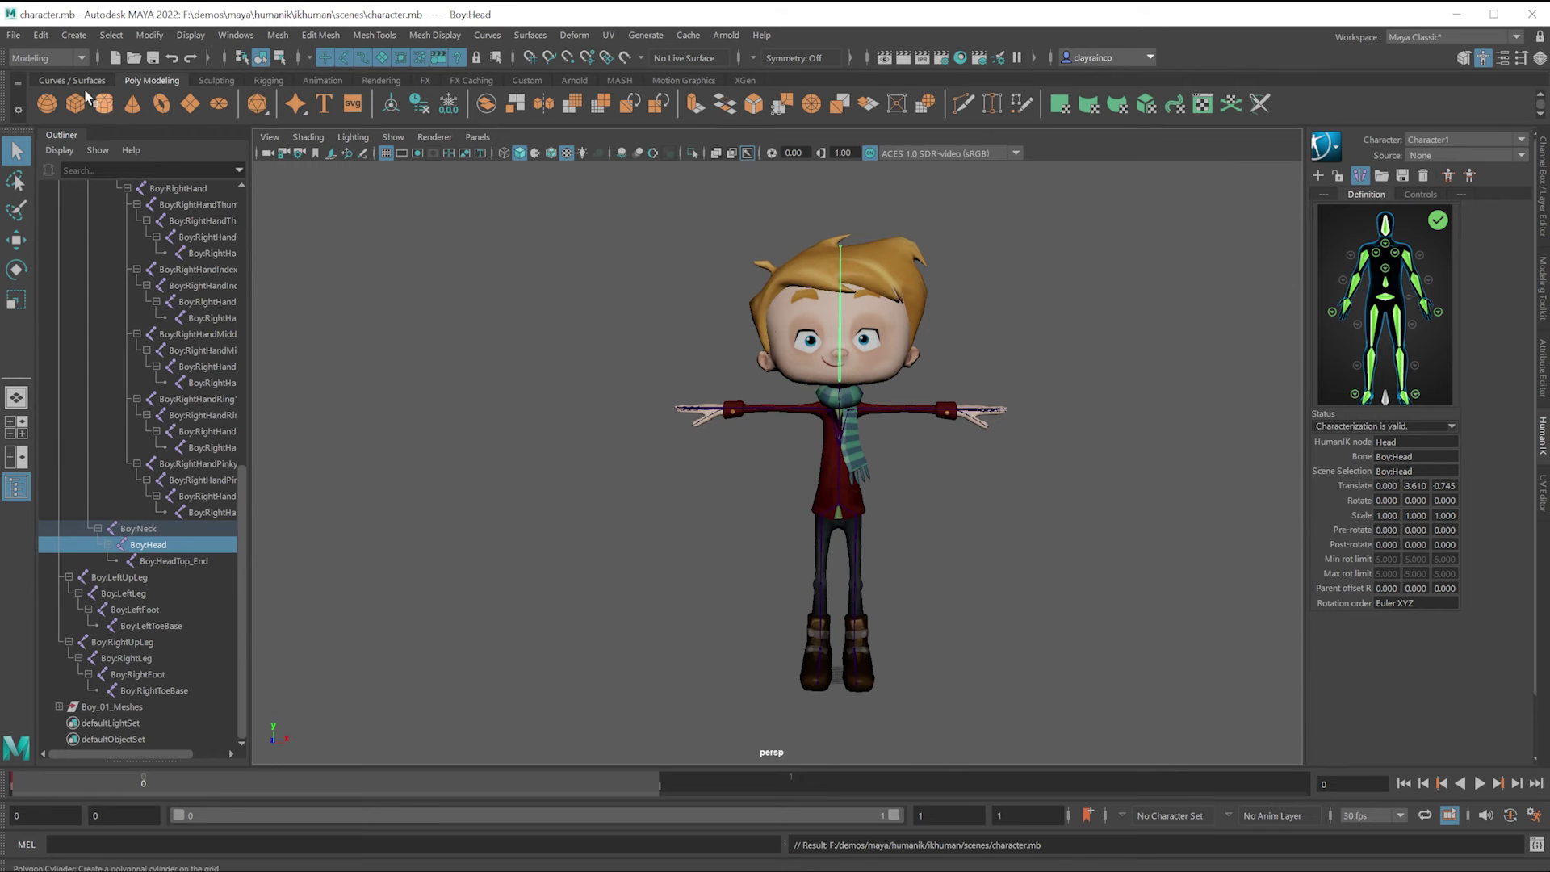
Step: Save the scene as character1.mb, replacing the existing file
{"action": "left_click", "coordinate": [14, 34]}
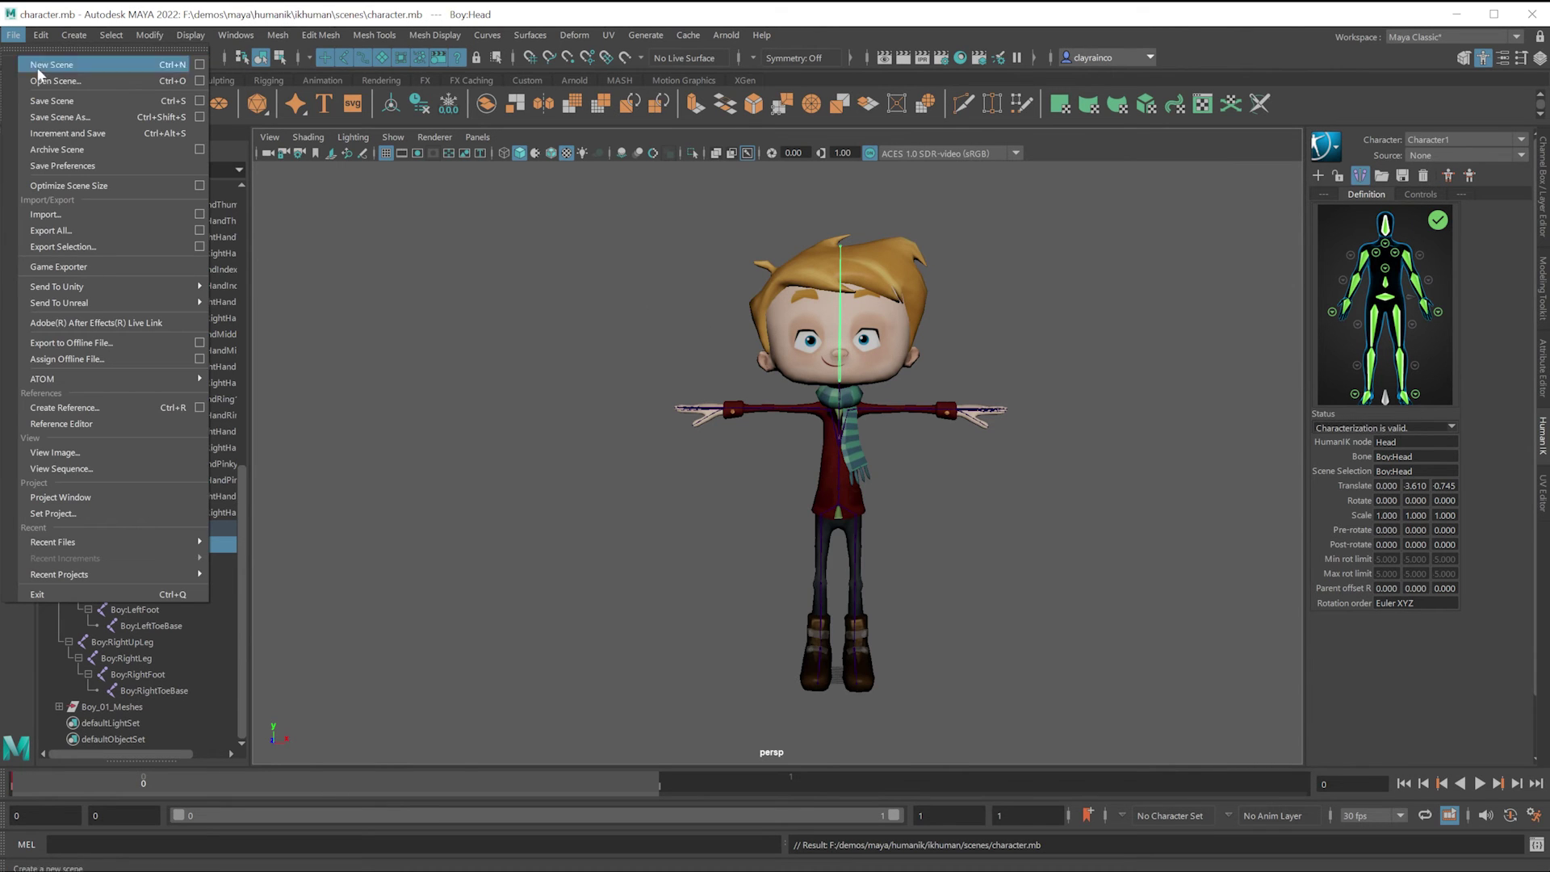
{"action": "left_click", "coordinate": [57, 116]}
{"action": "left_click", "coordinate": [678, 373]}
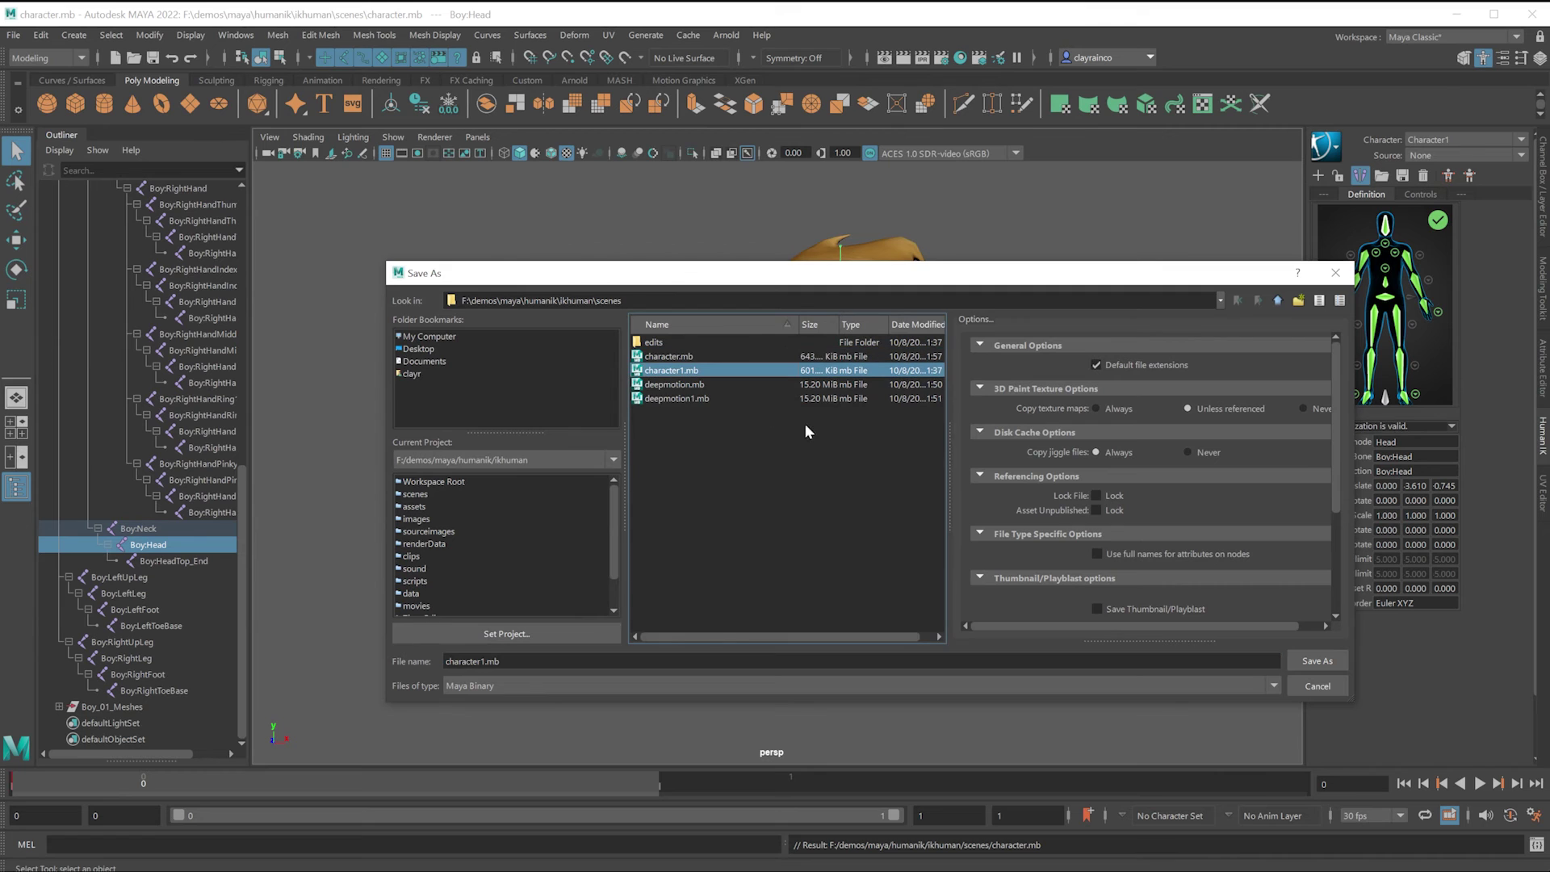
{"action": "left_click", "coordinate": [1314, 665]}
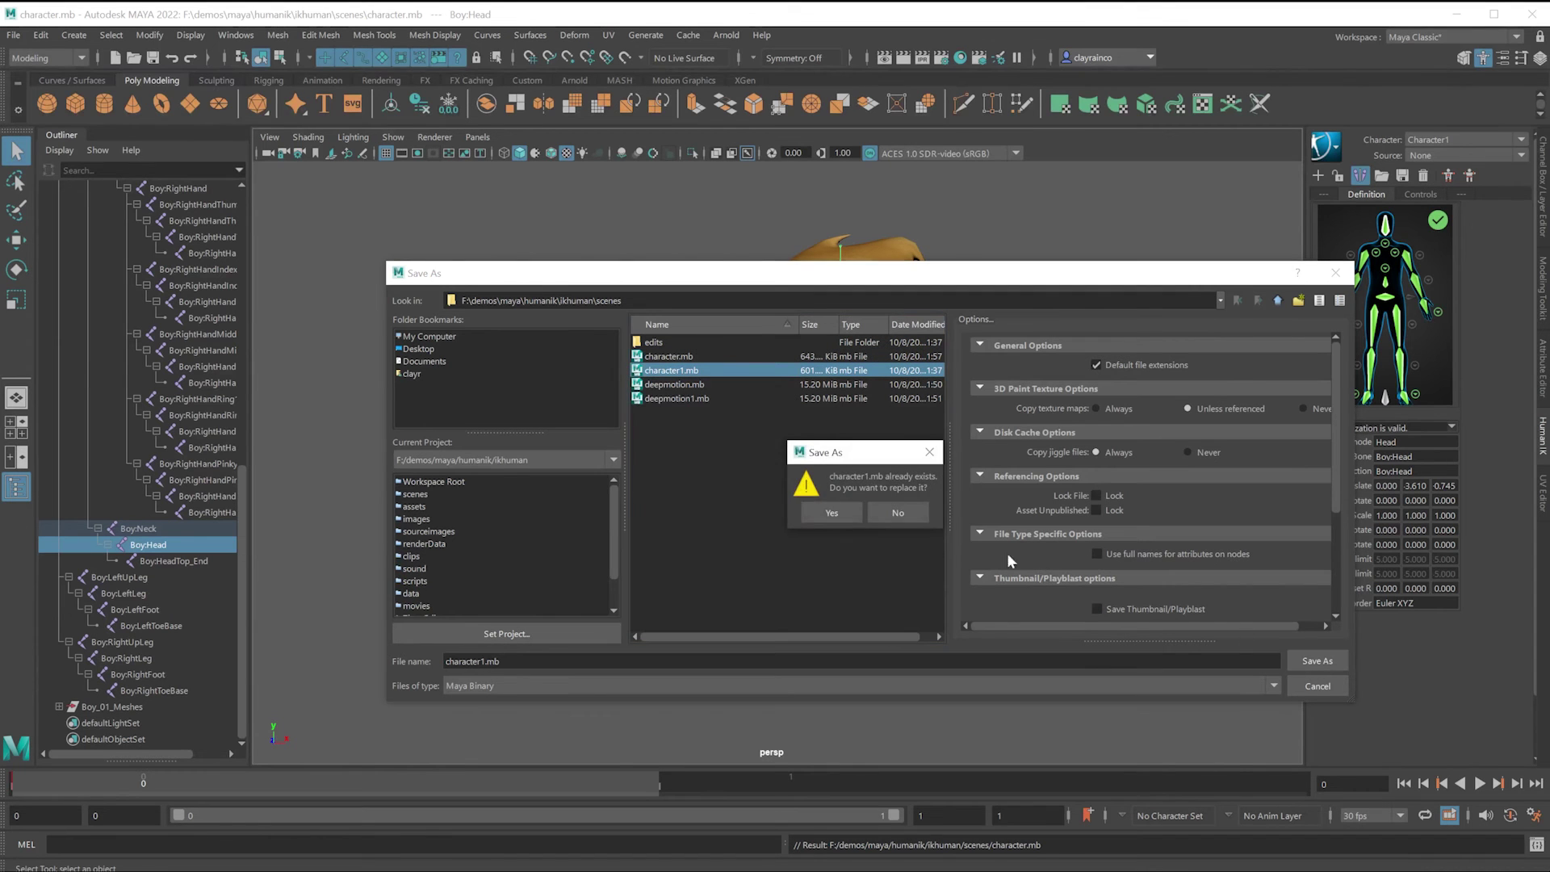
{"action": "left_click", "coordinate": [837, 511]}
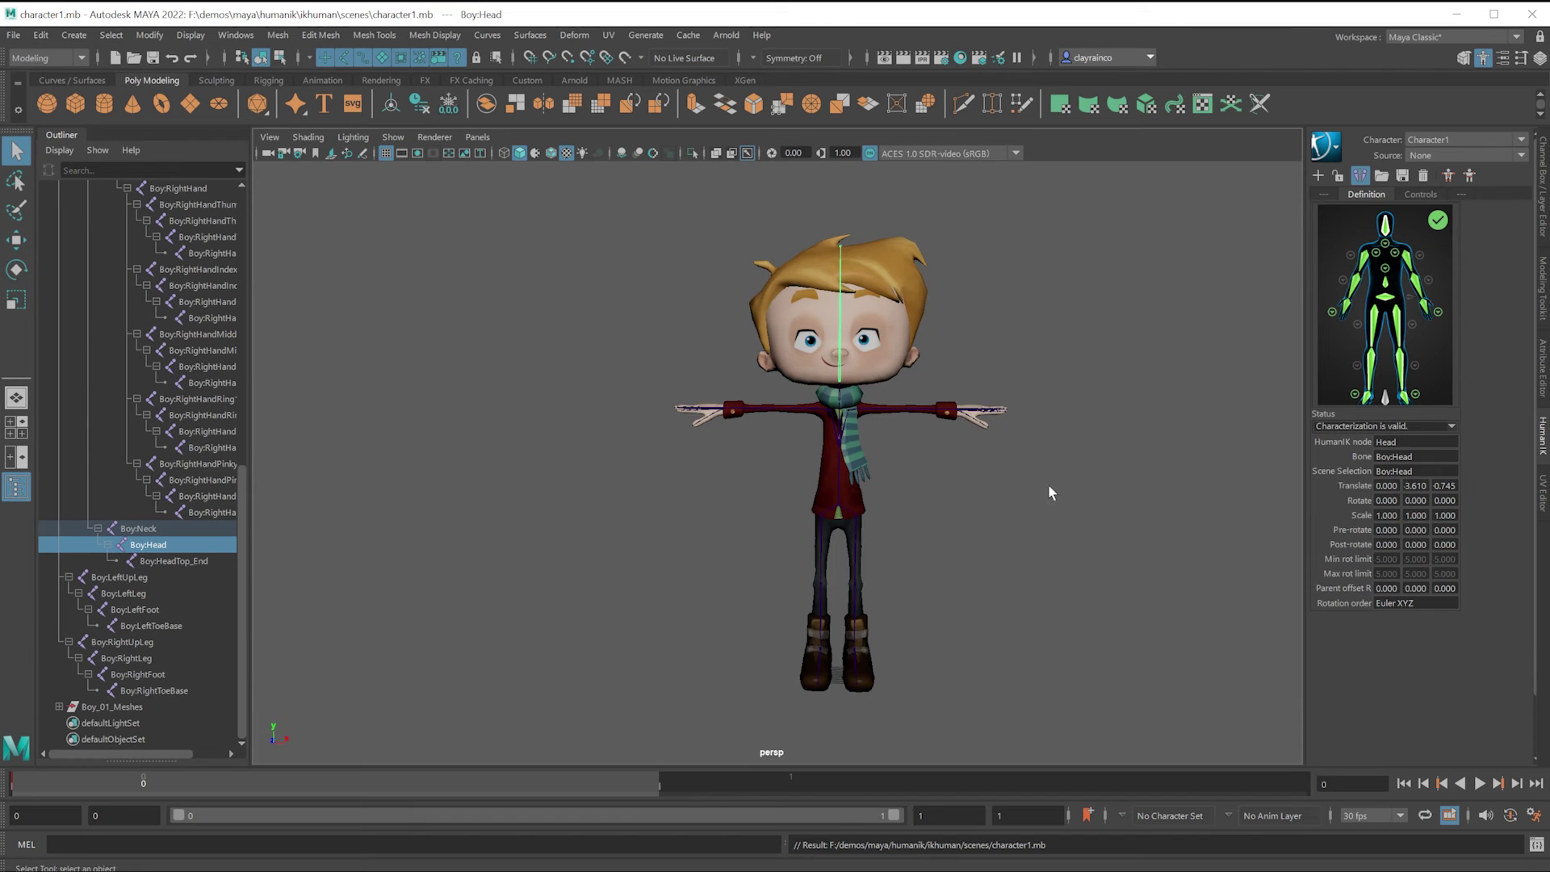
Step: Set the playback range end to frame 100 and play the animation
{"action": "left_click", "coordinate": [949, 816]}
{"action": "type", "text": "100"}
{"action": "key", "text": "Return"}
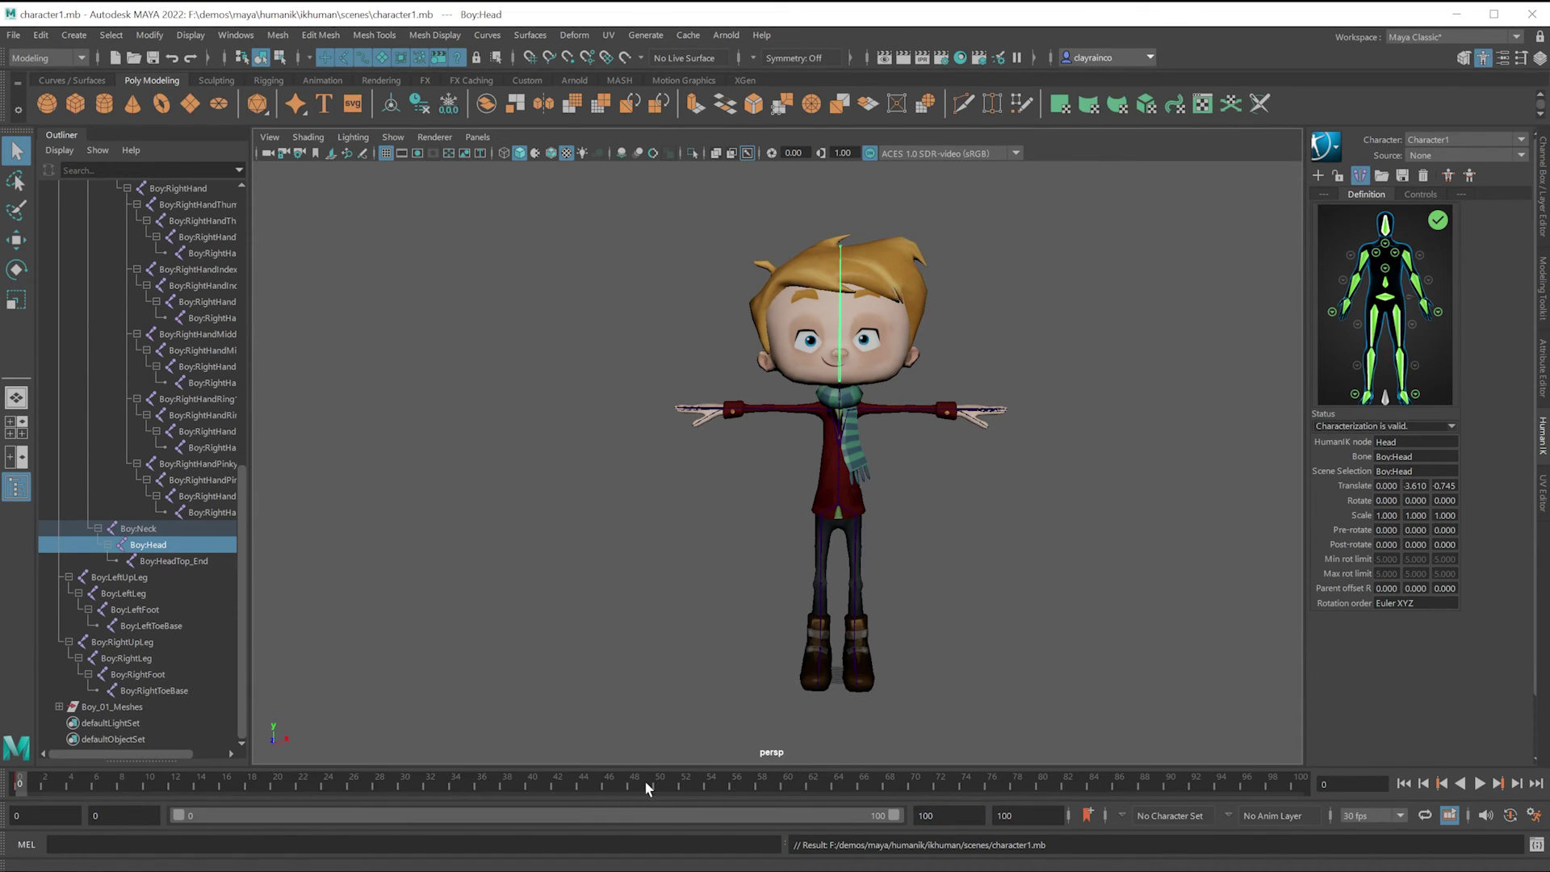
{"action": "key", "text": "alt+v"}
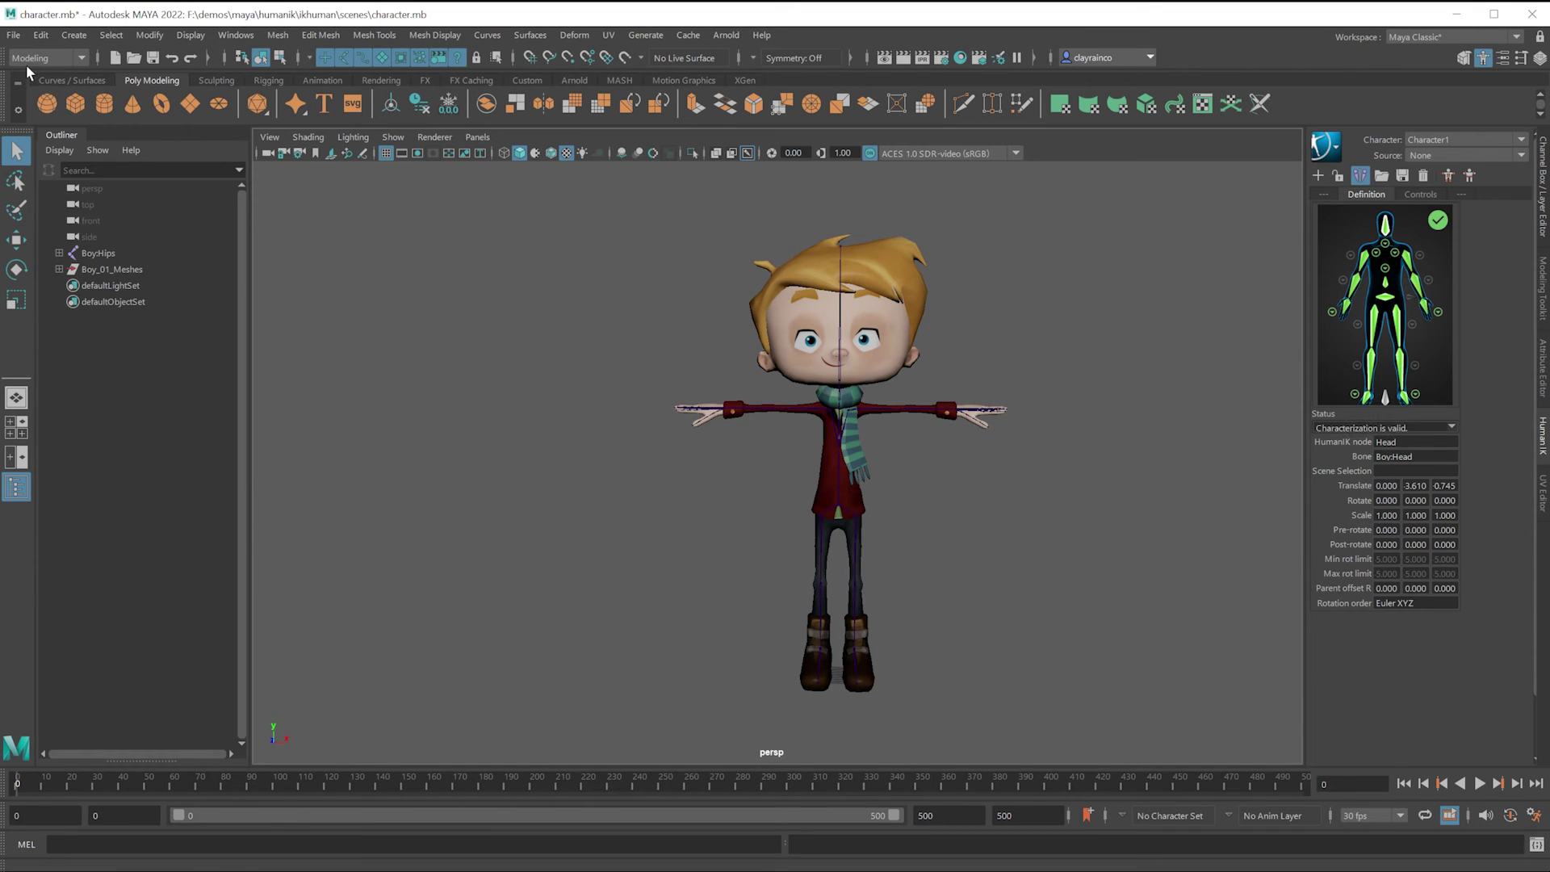
{"action": "left_click", "coordinate": [13, 35]}
{"action": "left_click", "coordinate": [73, 214]}
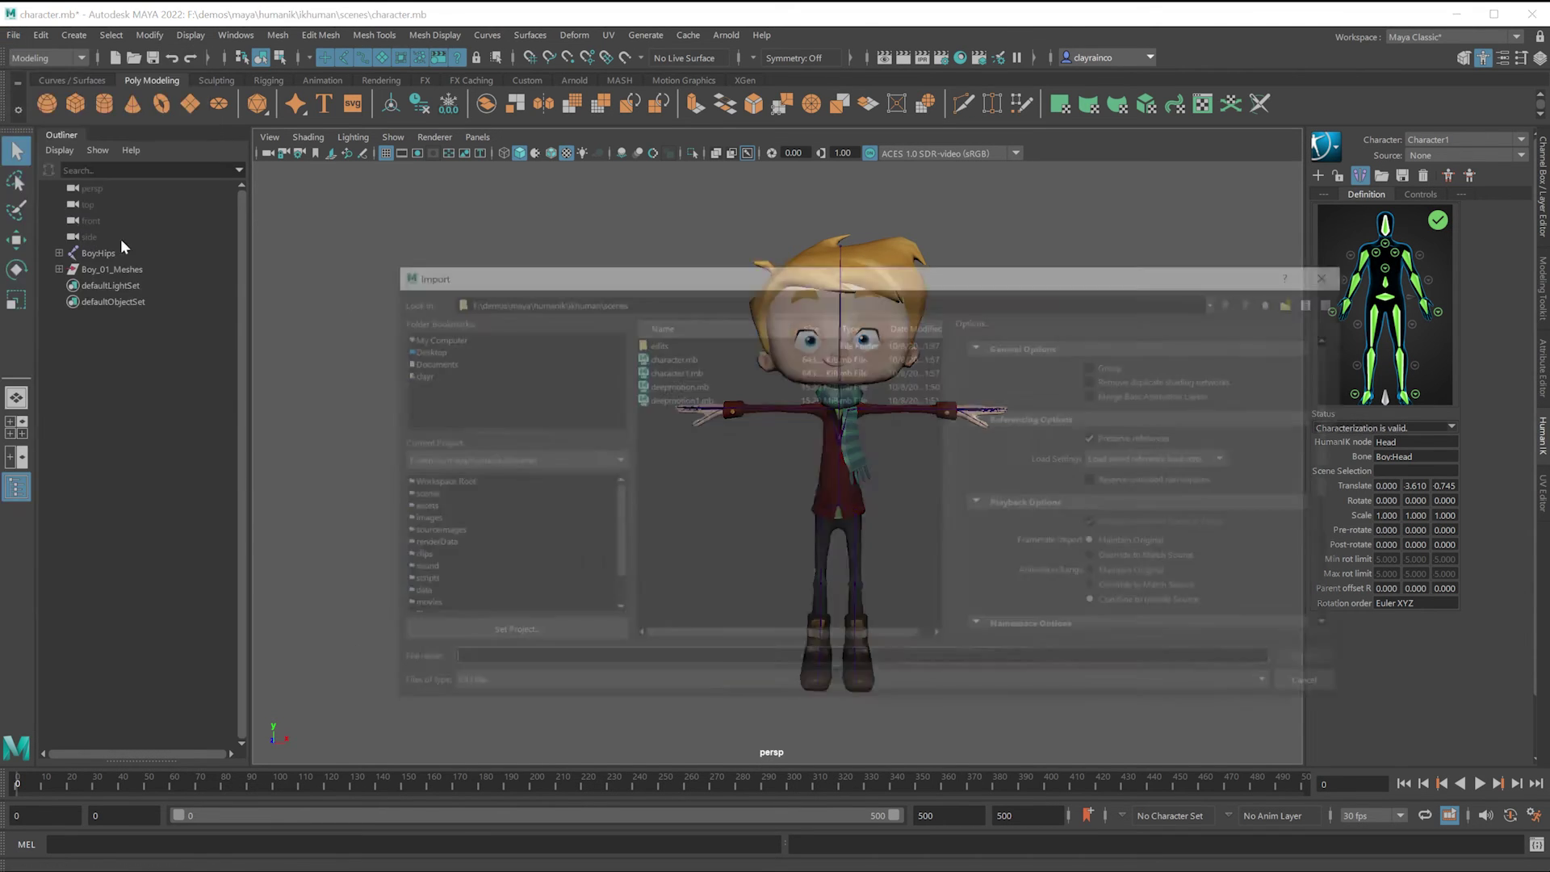
{"action": "left_click", "coordinate": [594, 357]}
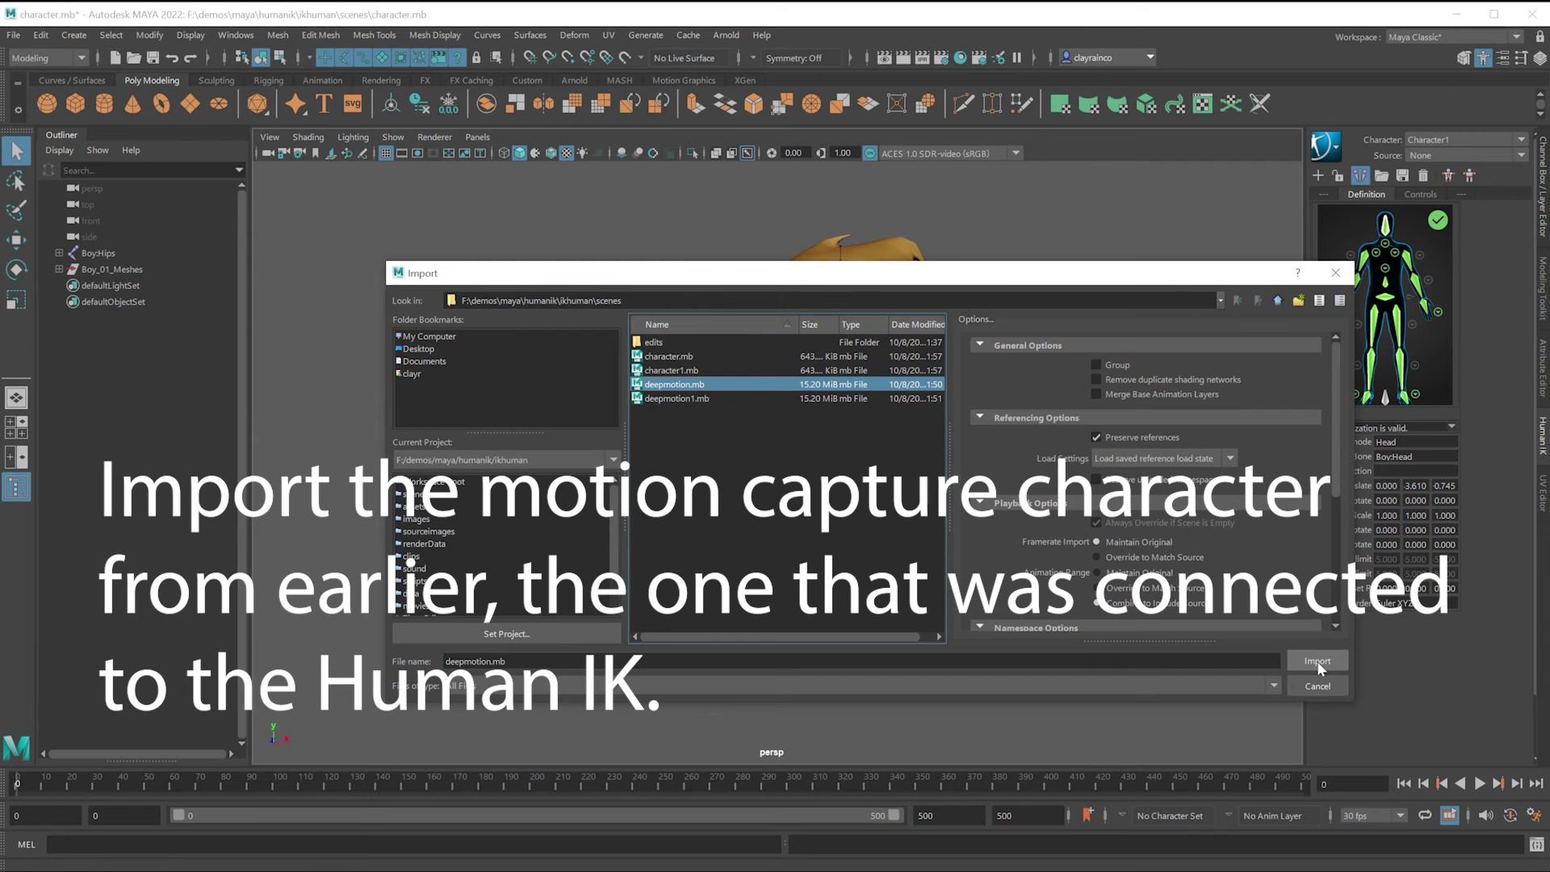
{"action": "left_click", "coordinate": [1318, 662]}
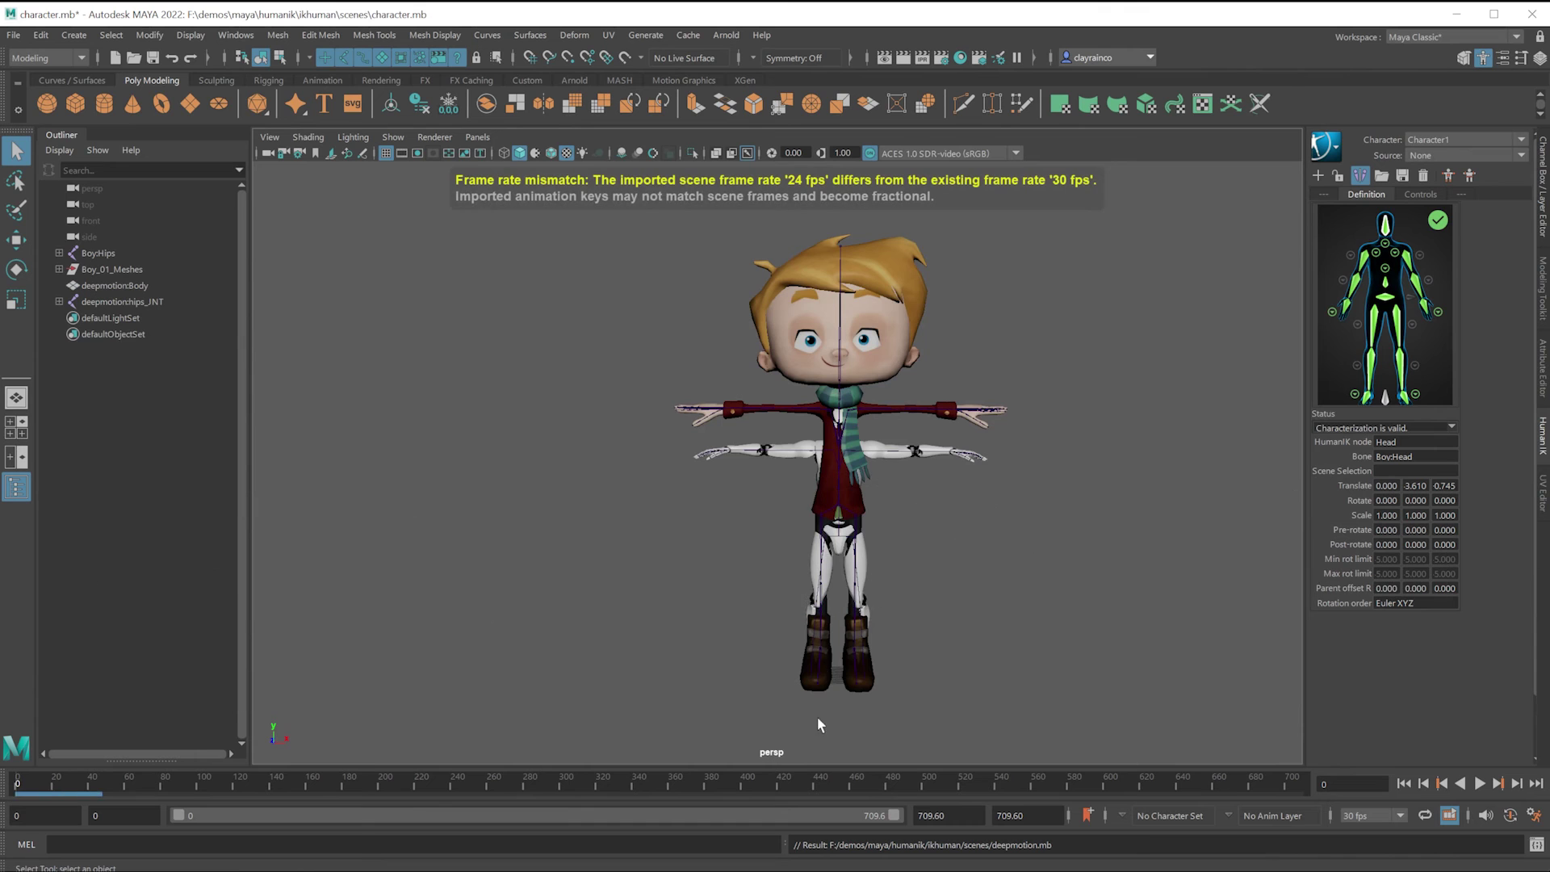
{"action": "key", "text": "alt+v"}
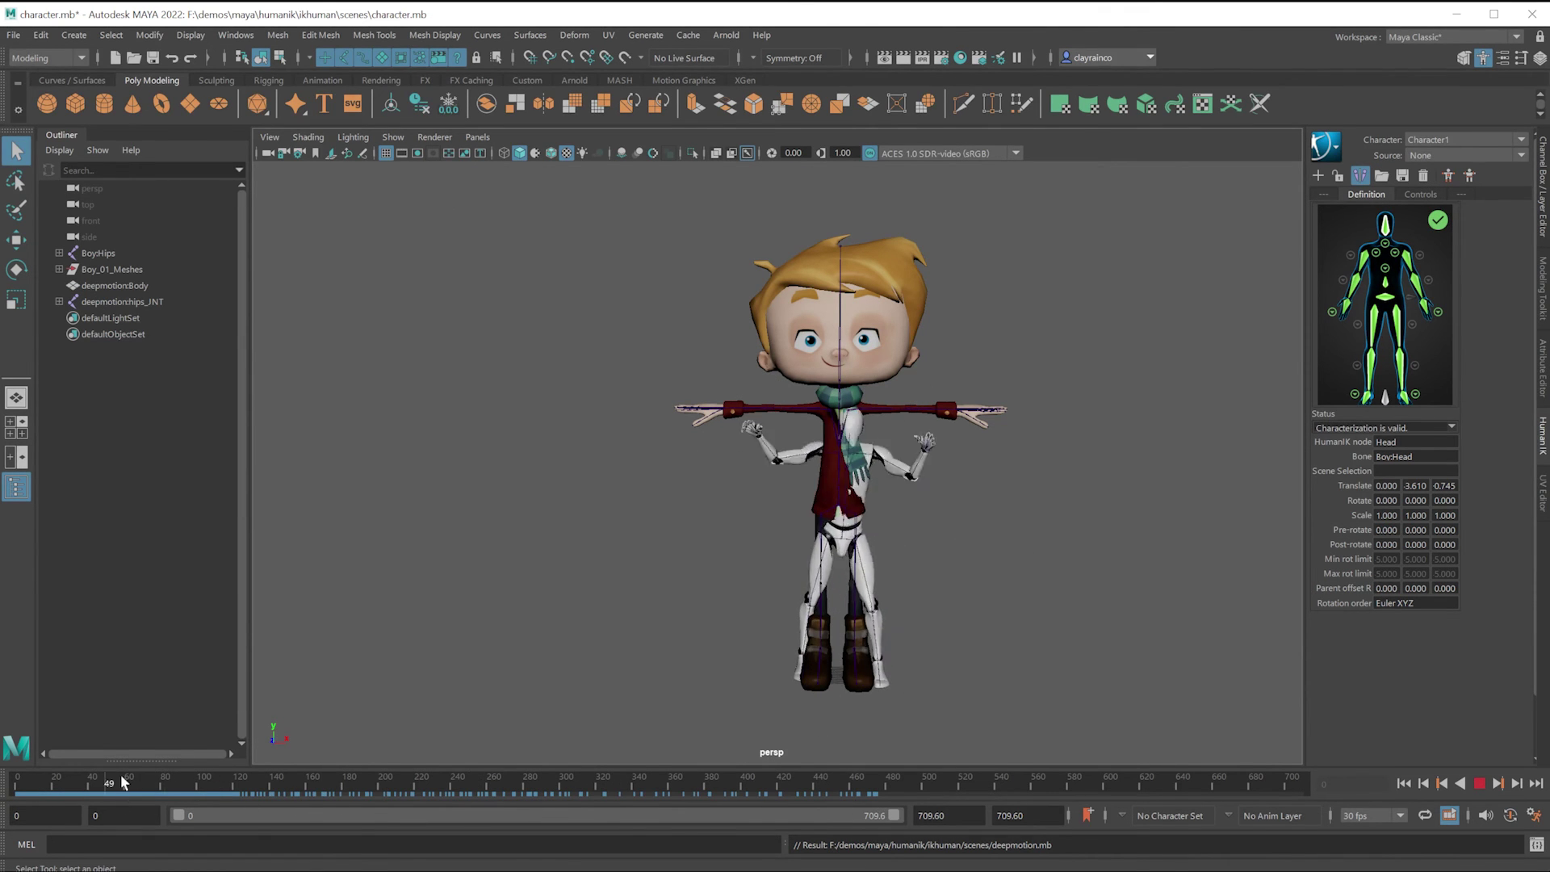
{"action": "left_click_drag", "start_coordinate": [377, 790], "coordinate": [0, 773]}
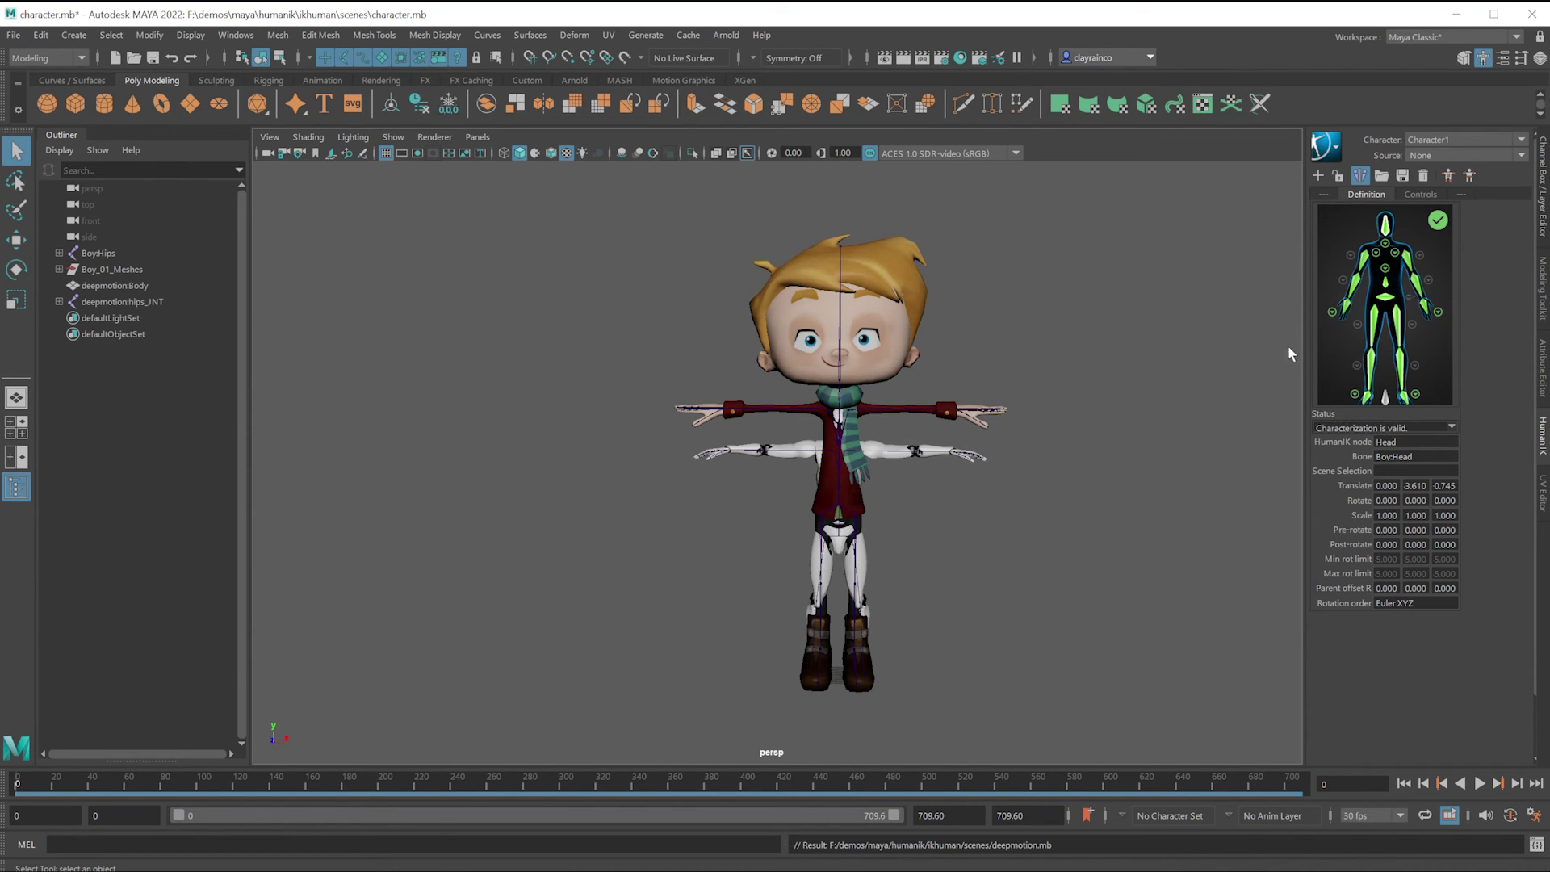
Step: Compare the deepmotion:hips_JNT and Boy:Hips skeletons by selecting each in the Outliner
{"action": "left_click", "coordinate": [122, 301]}
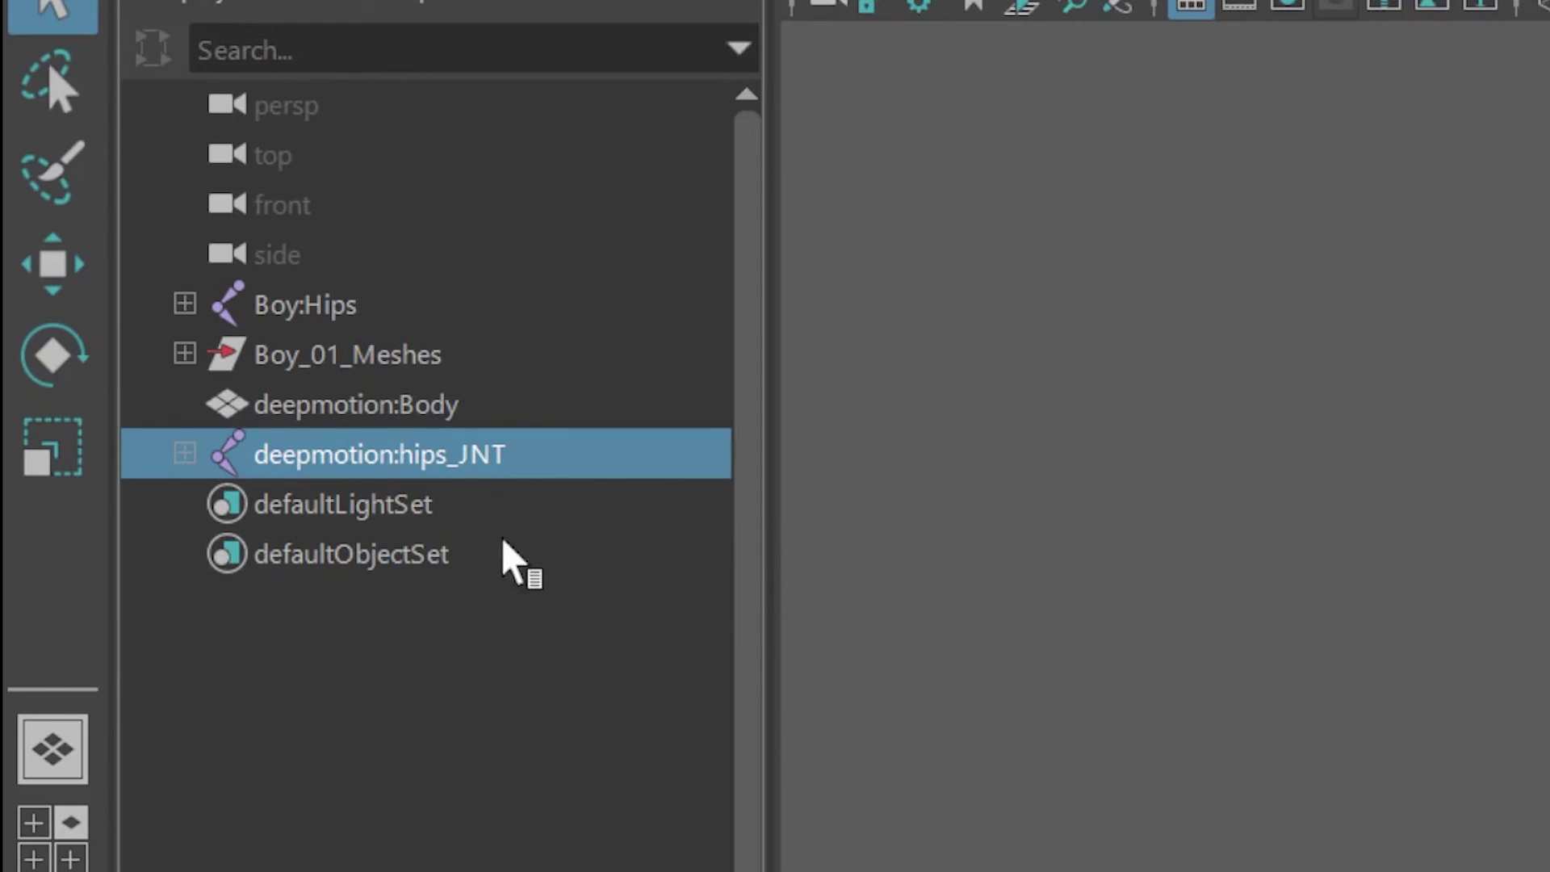
{"action": "left_click", "coordinate": [142, 305]}
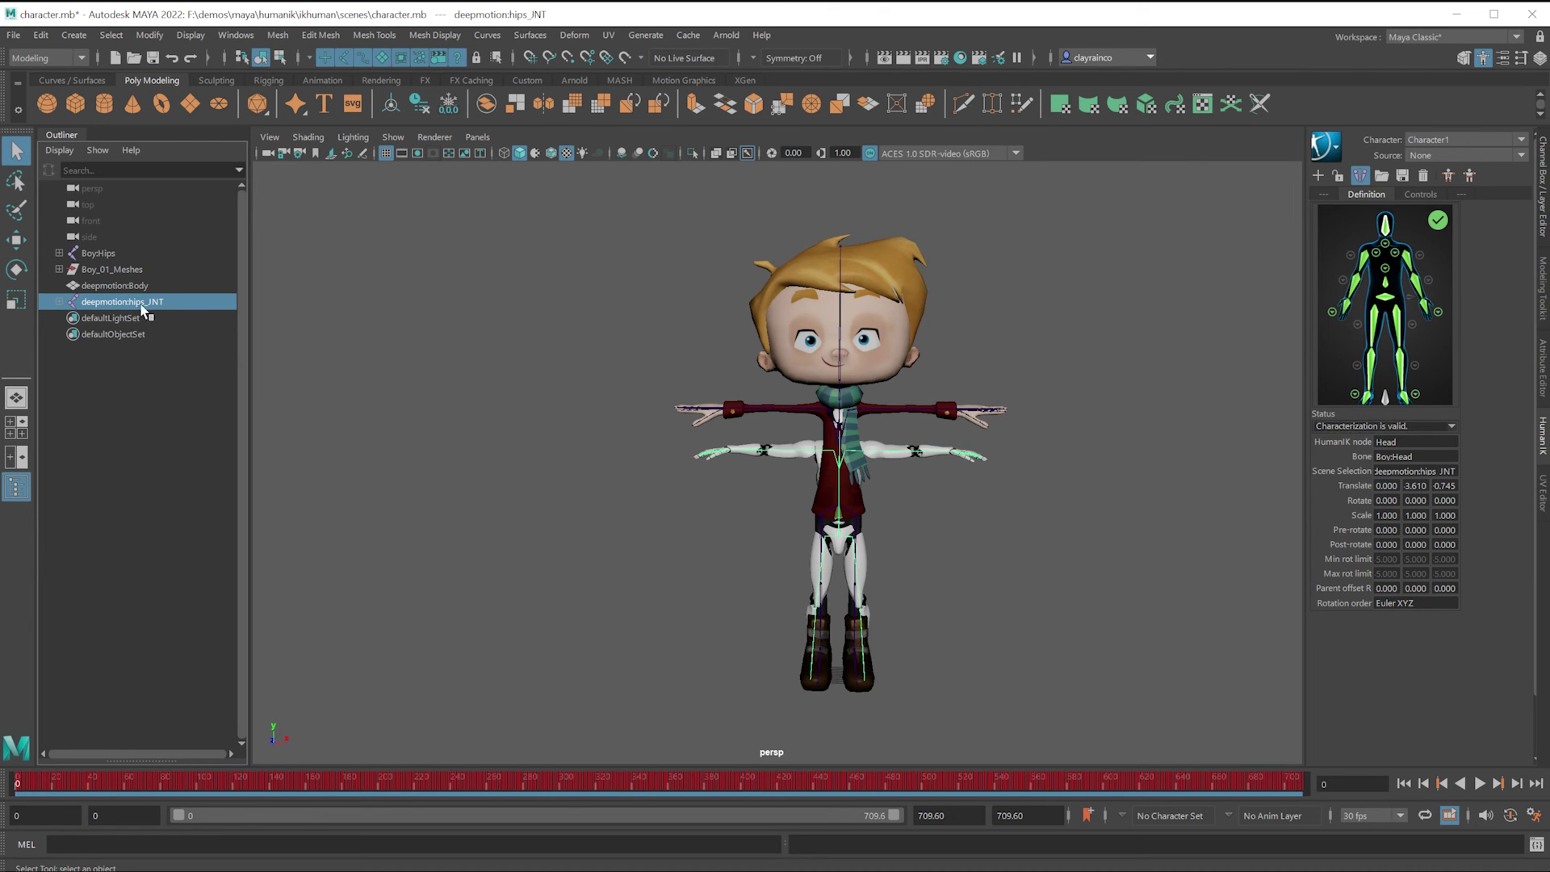
{"action": "left_click", "coordinate": [101, 254]}
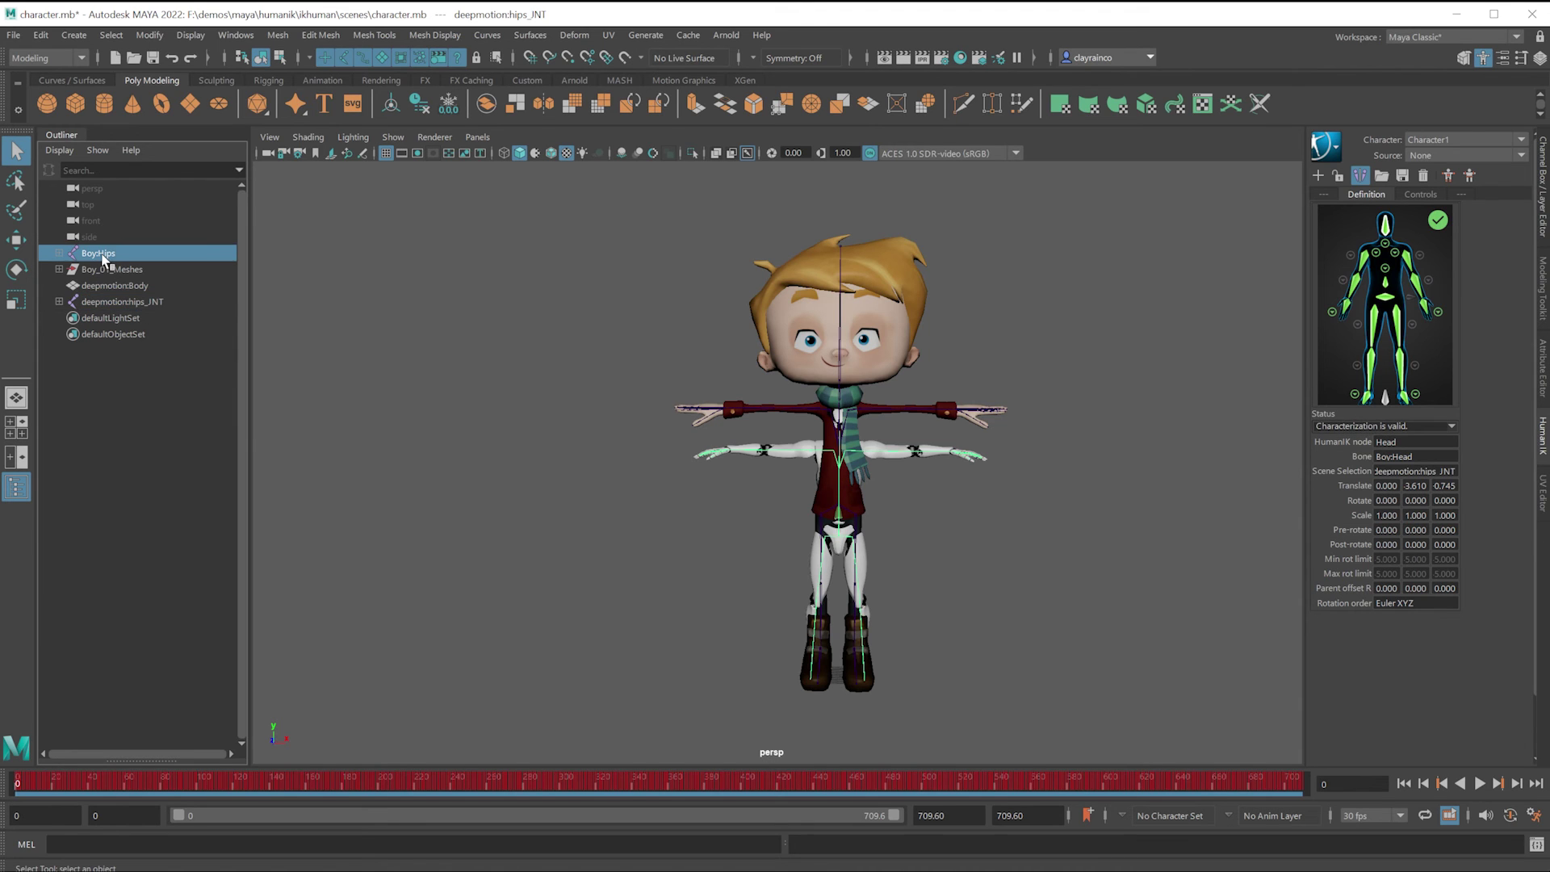
{"action": "left_click", "coordinate": [103, 302]}
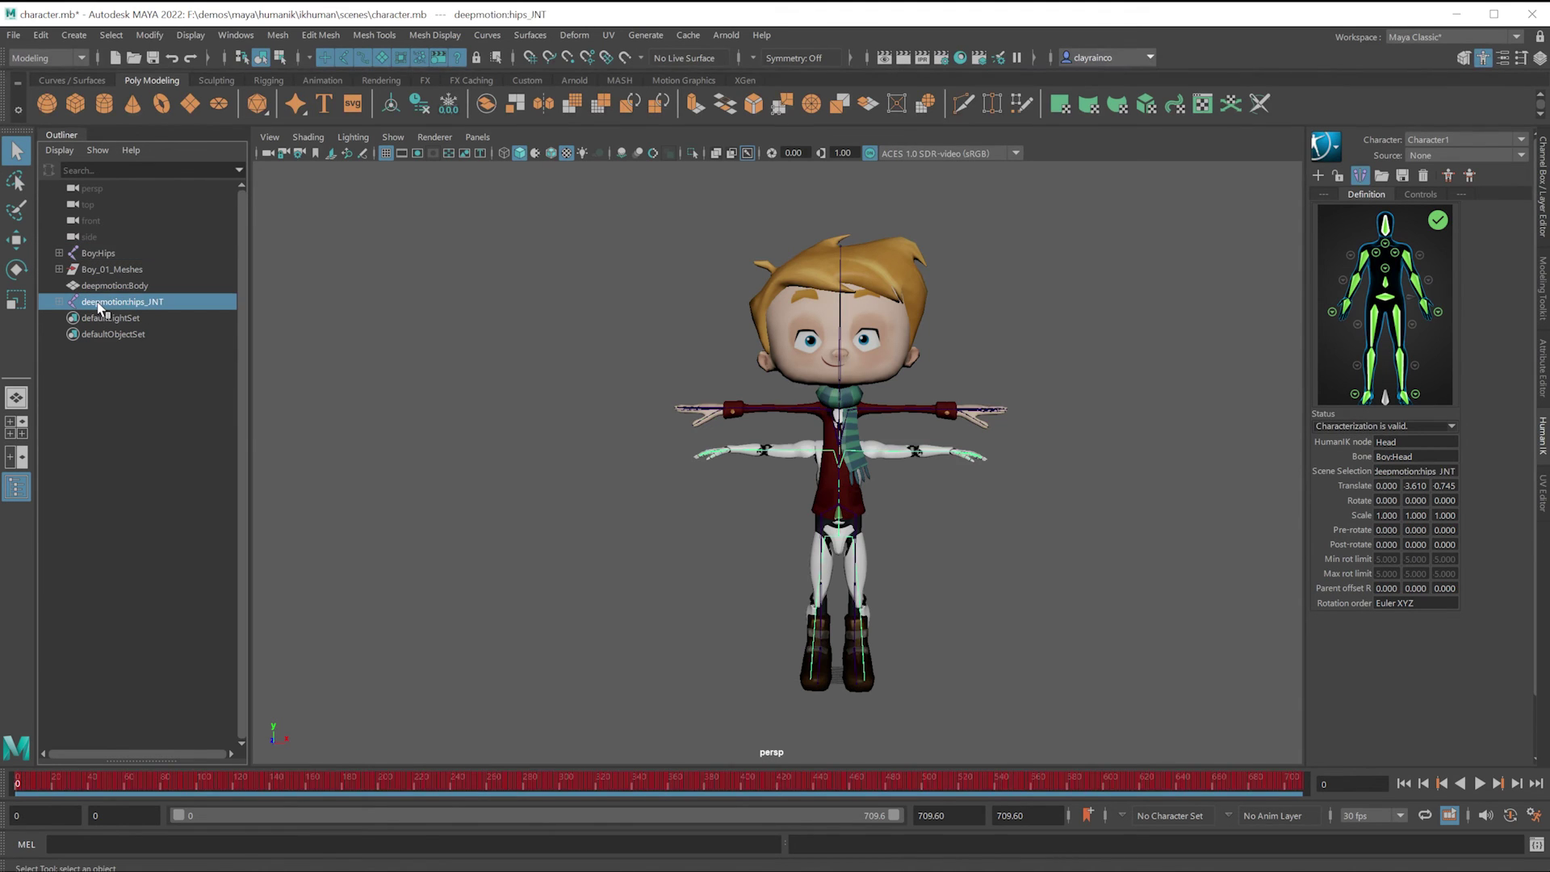
{"action": "left_click", "coordinate": [122, 253]}
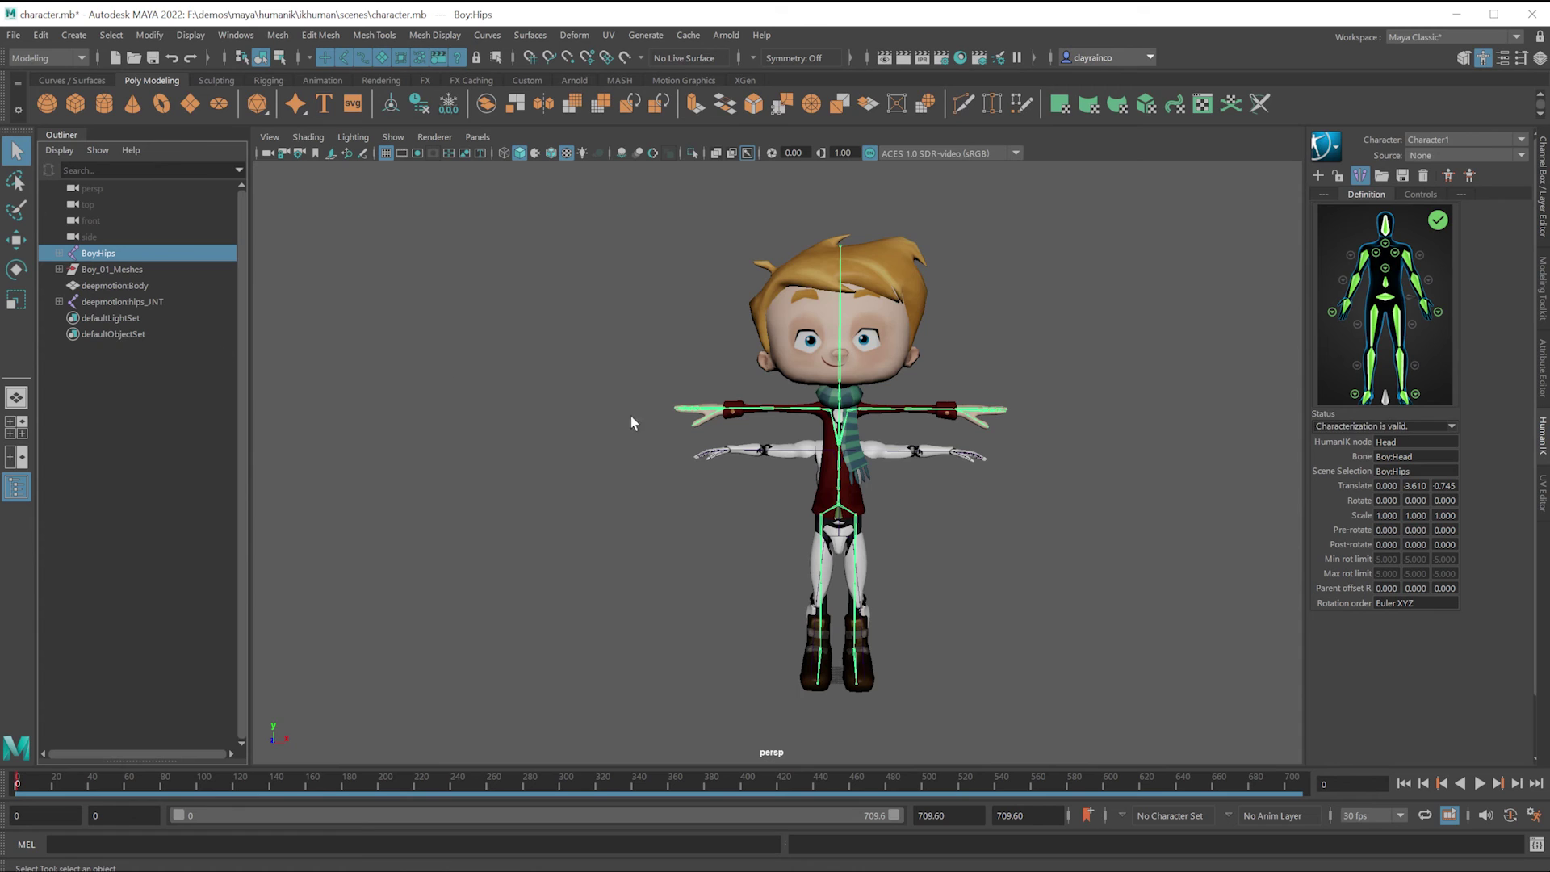
Step: Try deepmotion:Character1 in the HumanIK Character list, then return to Character1
{"action": "left_click", "coordinate": [1446, 140]}
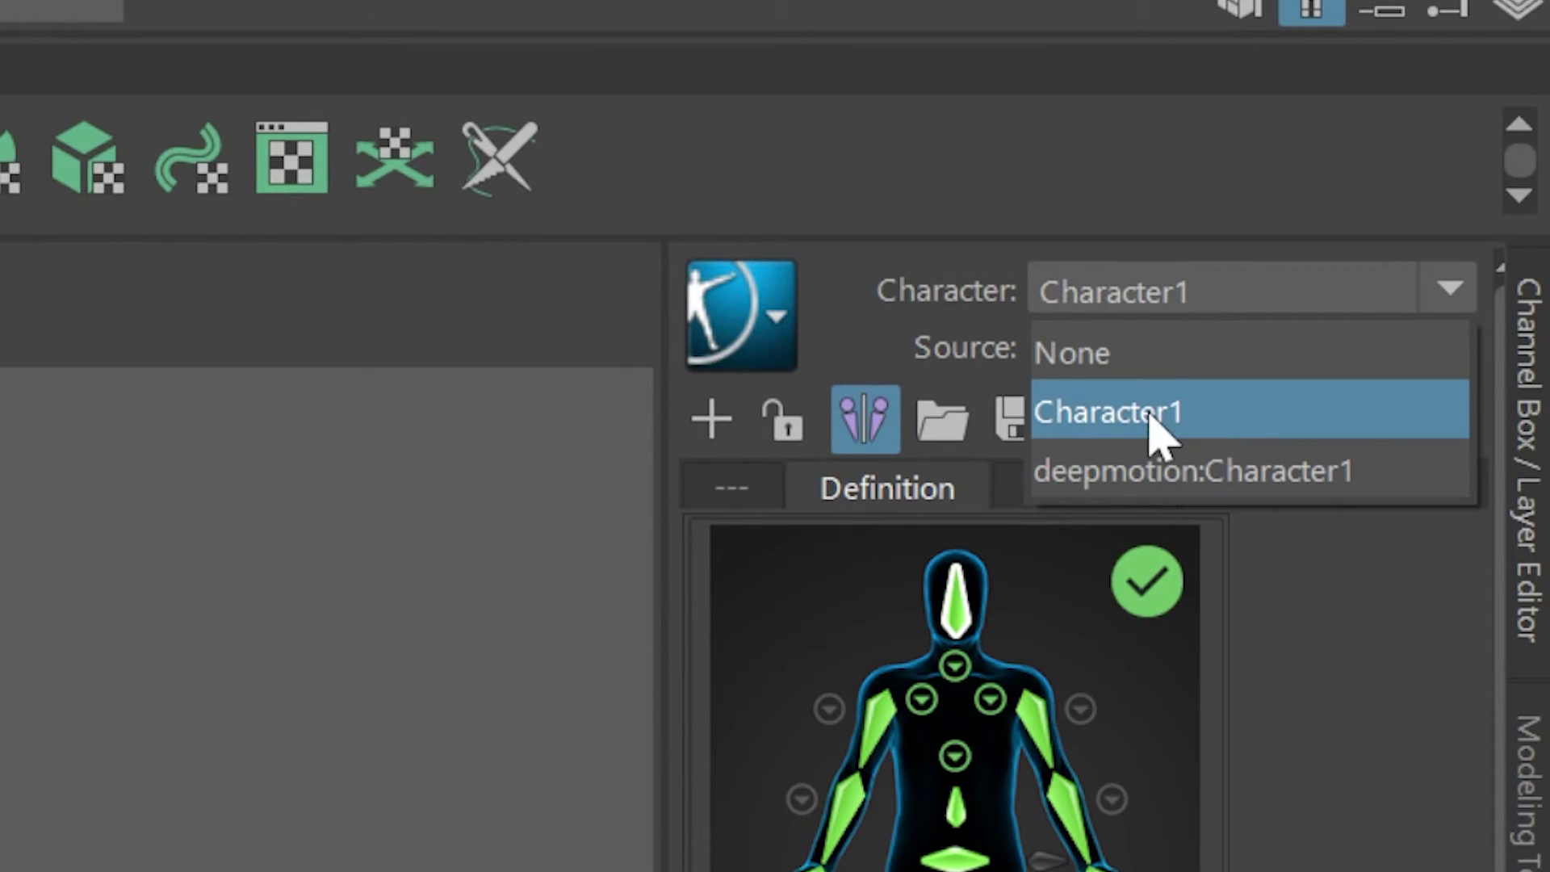
{"action": "left_click", "coordinate": [861, 277]}
{"action": "left_click", "coordinate": [1159, 294]}
{"action": "left_click", "coordinate": [1130, 477]}
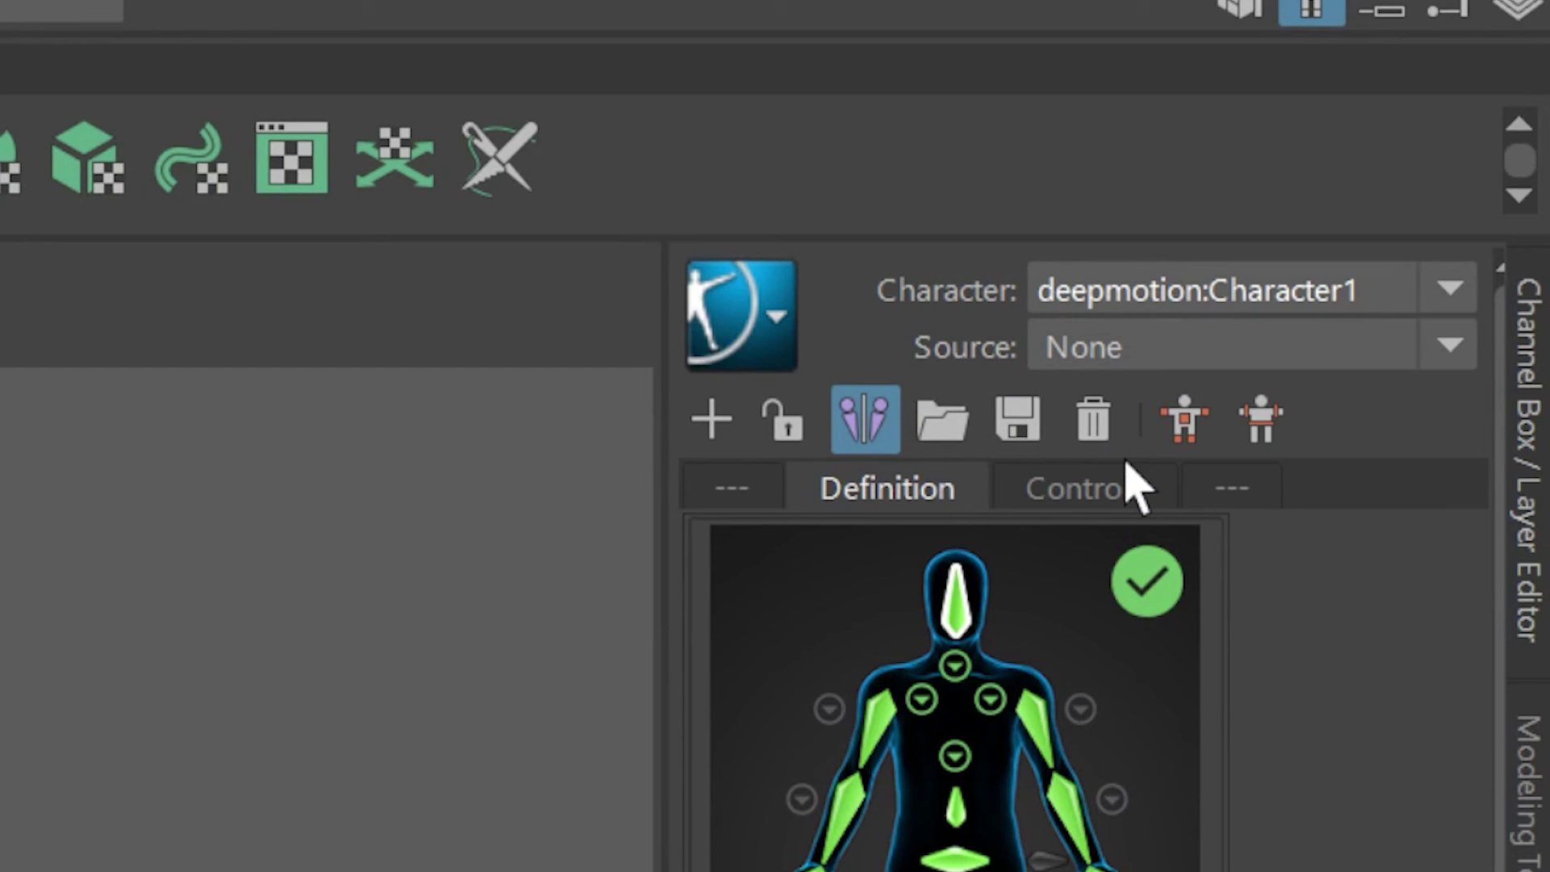
{"action": "left_click", "coordinate": [1246, 306]}
{"action": "left_click", "coordinate": [1194, 428]}
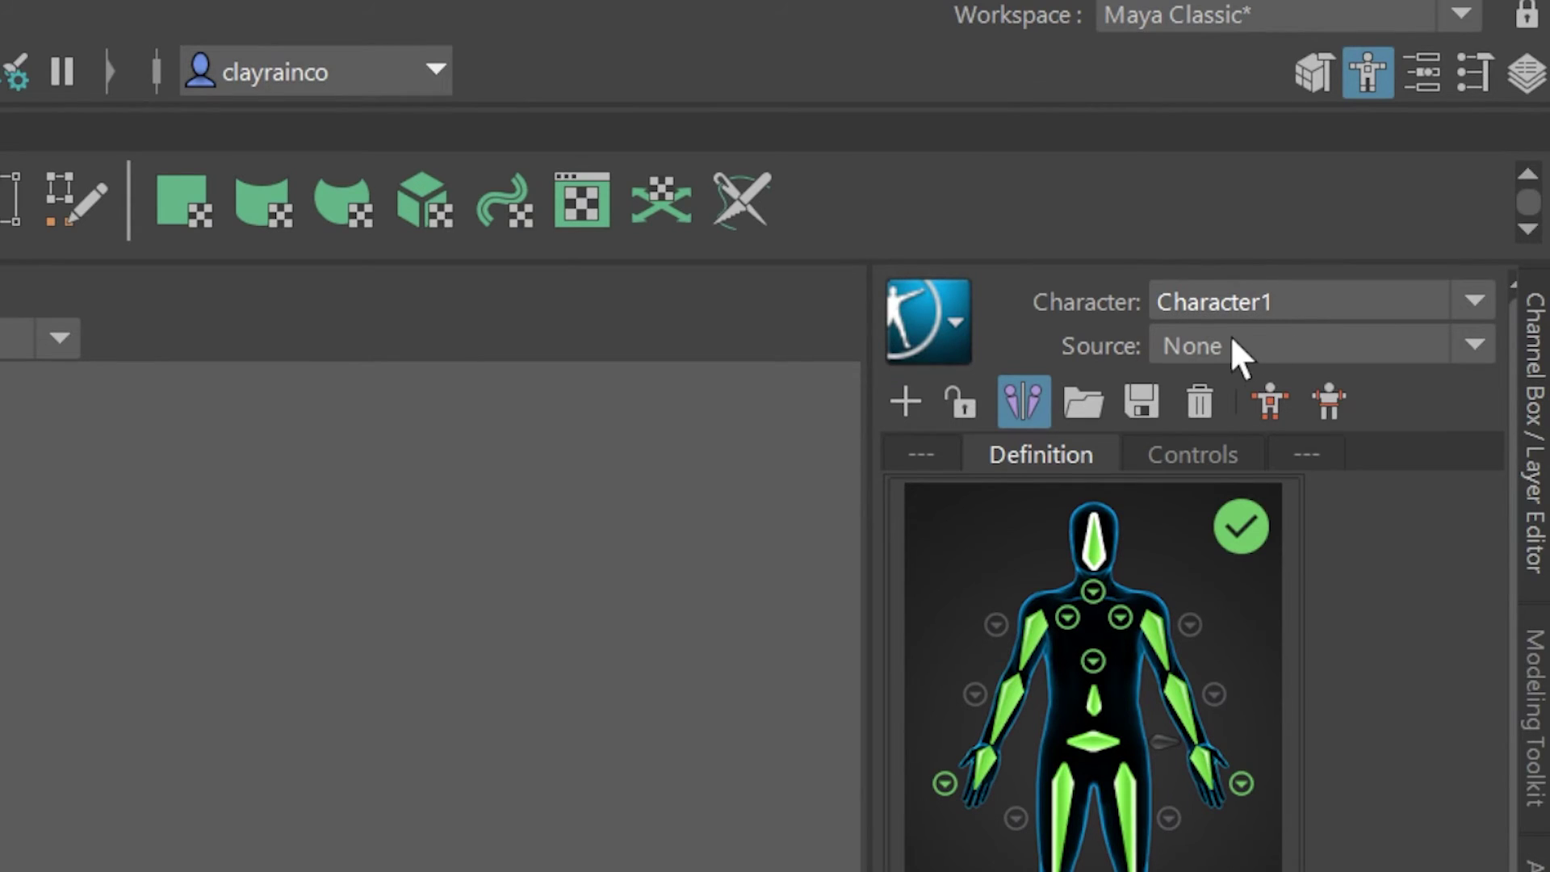
Step: Set Character1's HumanIK Source to deepmotion:Character1
{"action": "left_click", "coordinate": [1225, 346]}
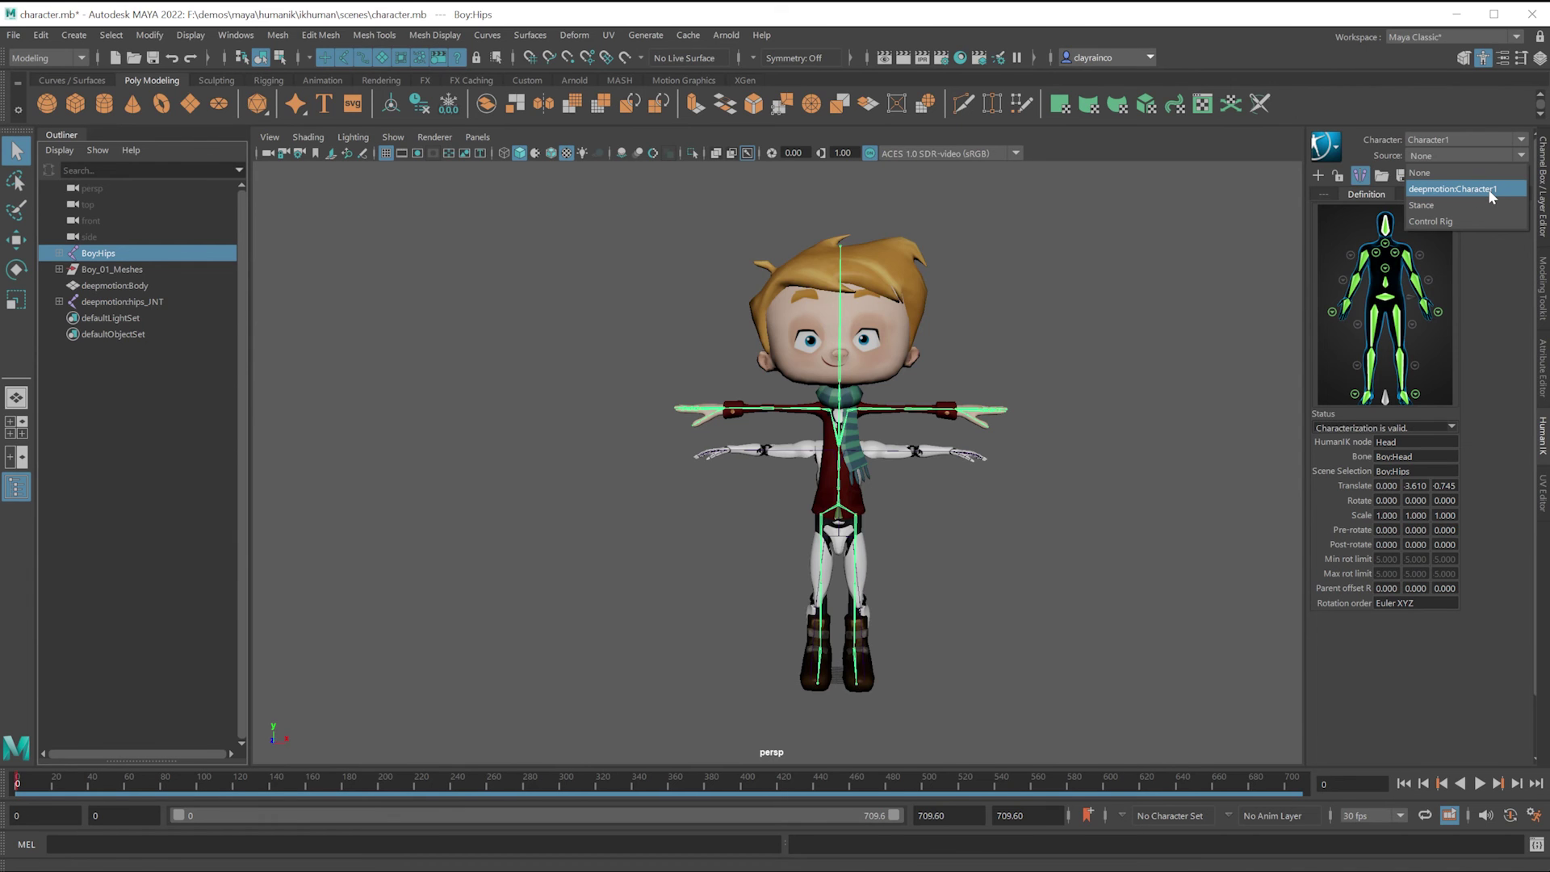
{"action": "left_click", "coordinate": [1168, 355]}
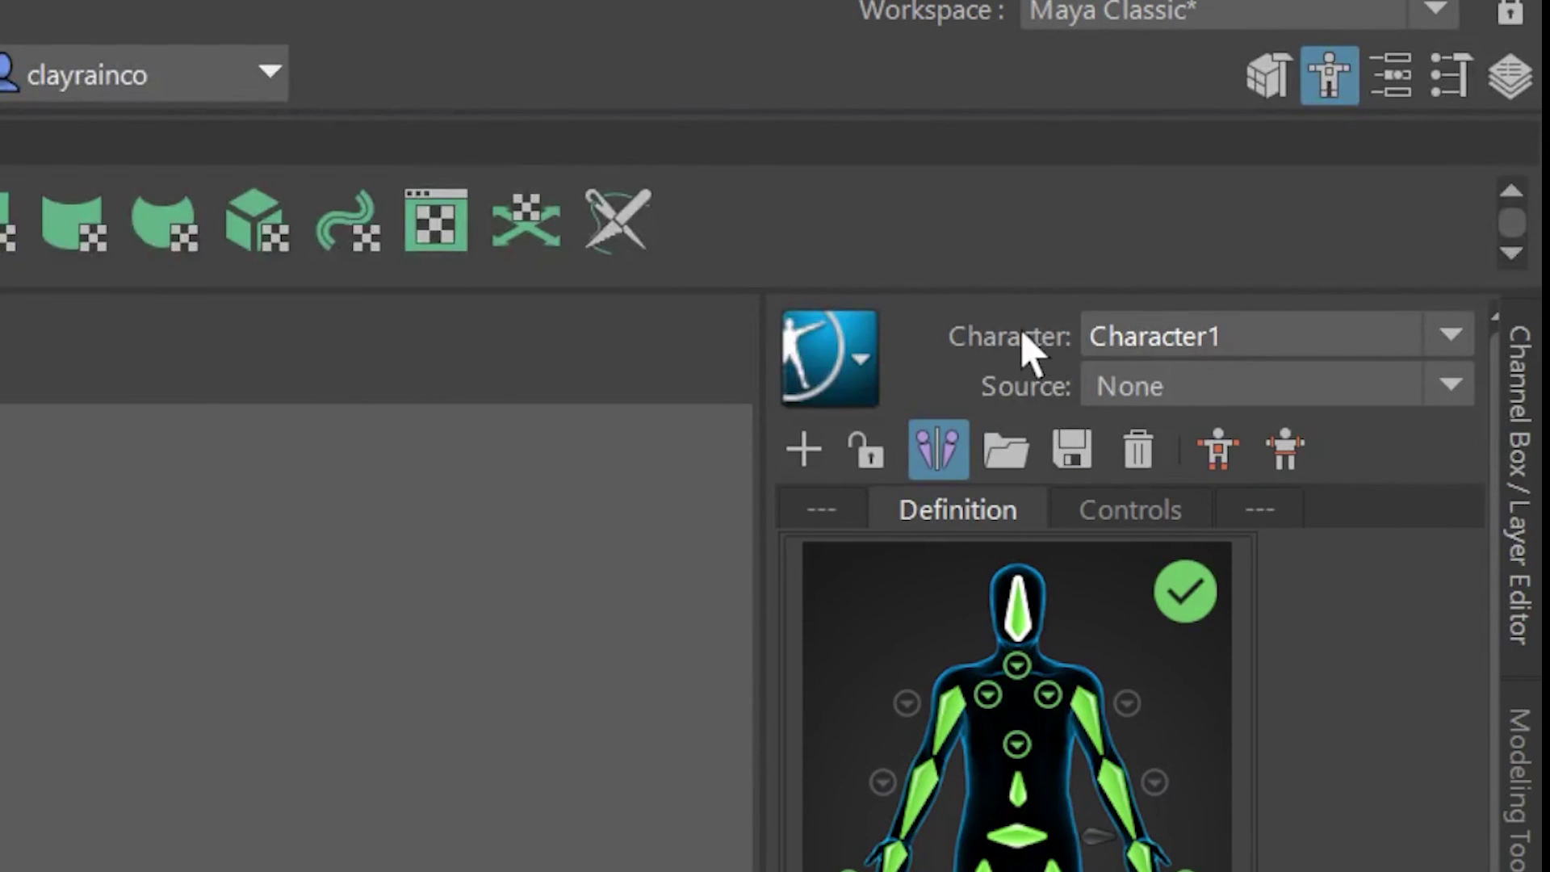
{"action": "left_click", "coordinate": [1128, 391]}
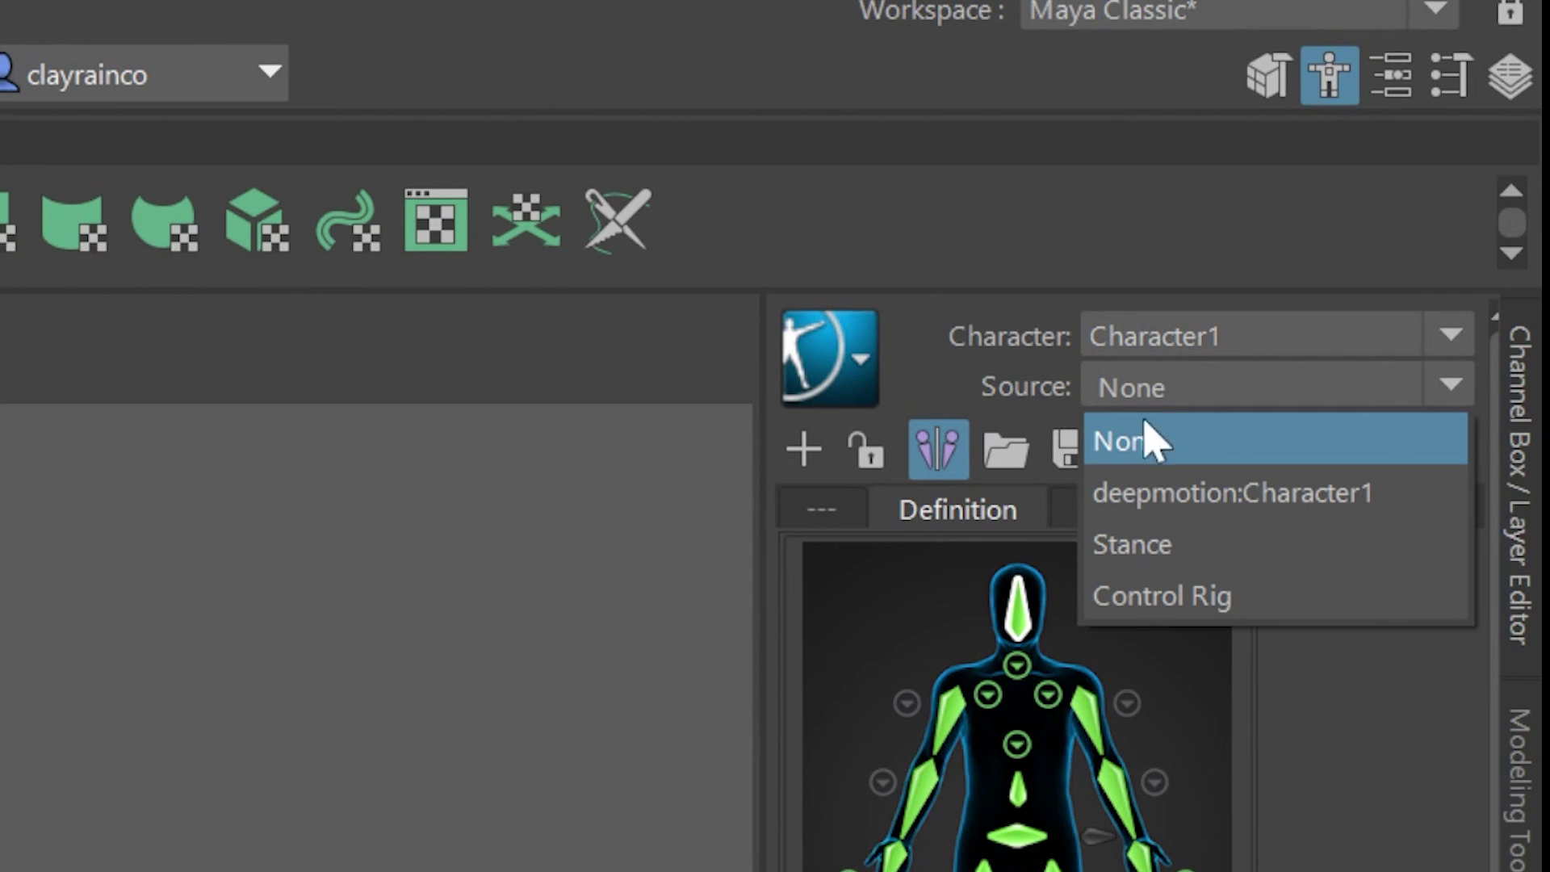
{"action": "left_click", "coordinate": [1305, 513]}
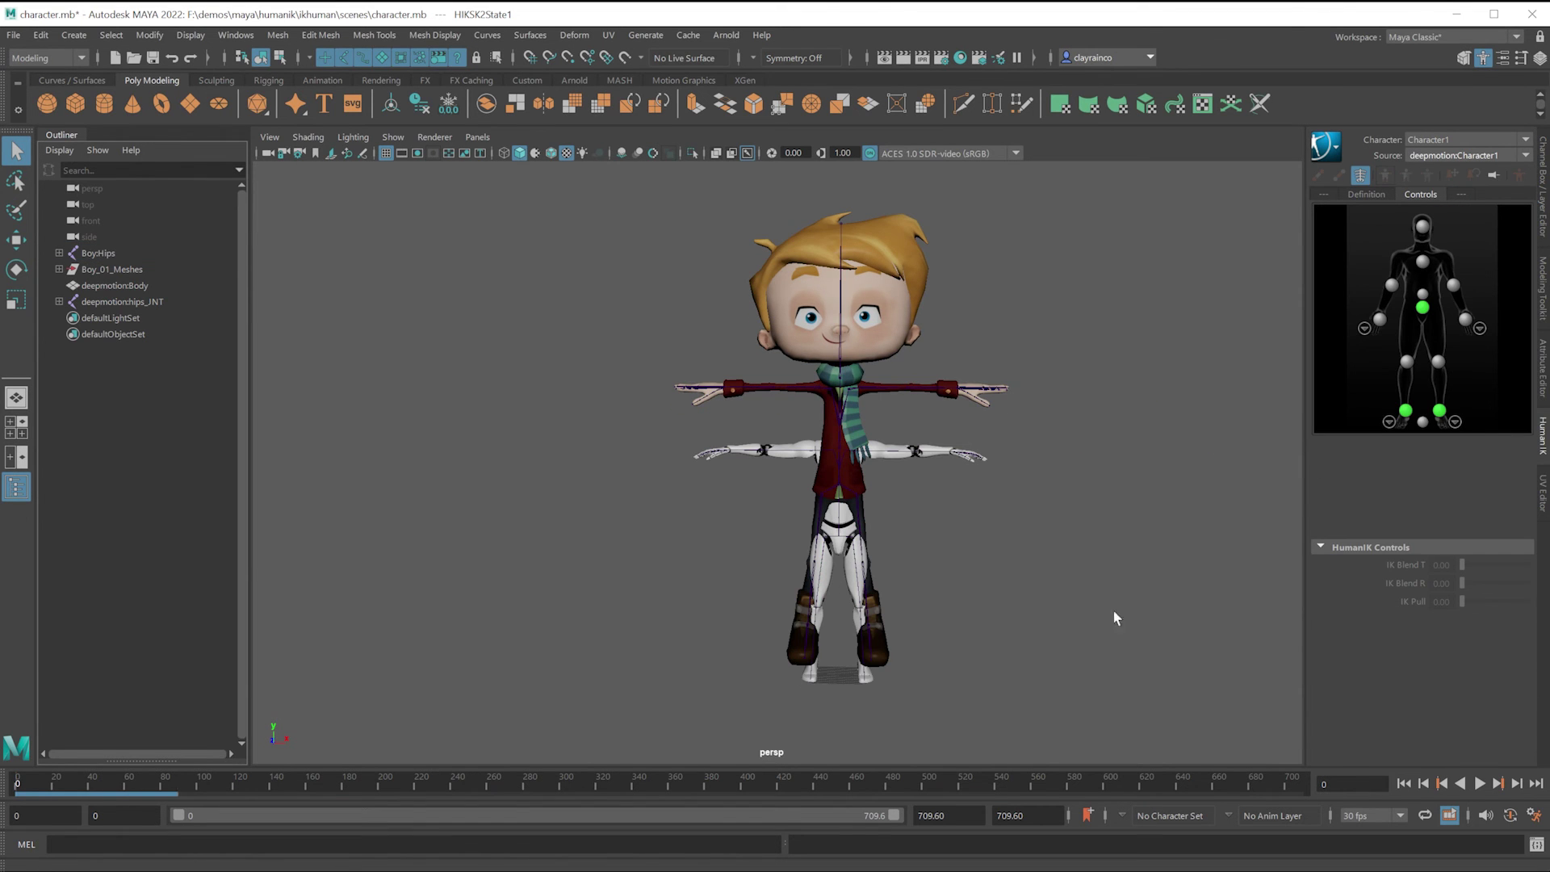
Step: Play the retargeted motion, rewind to frame 0, and delete the deepmotion:Body mesh
{"action": "key", "text": "alt+v"}
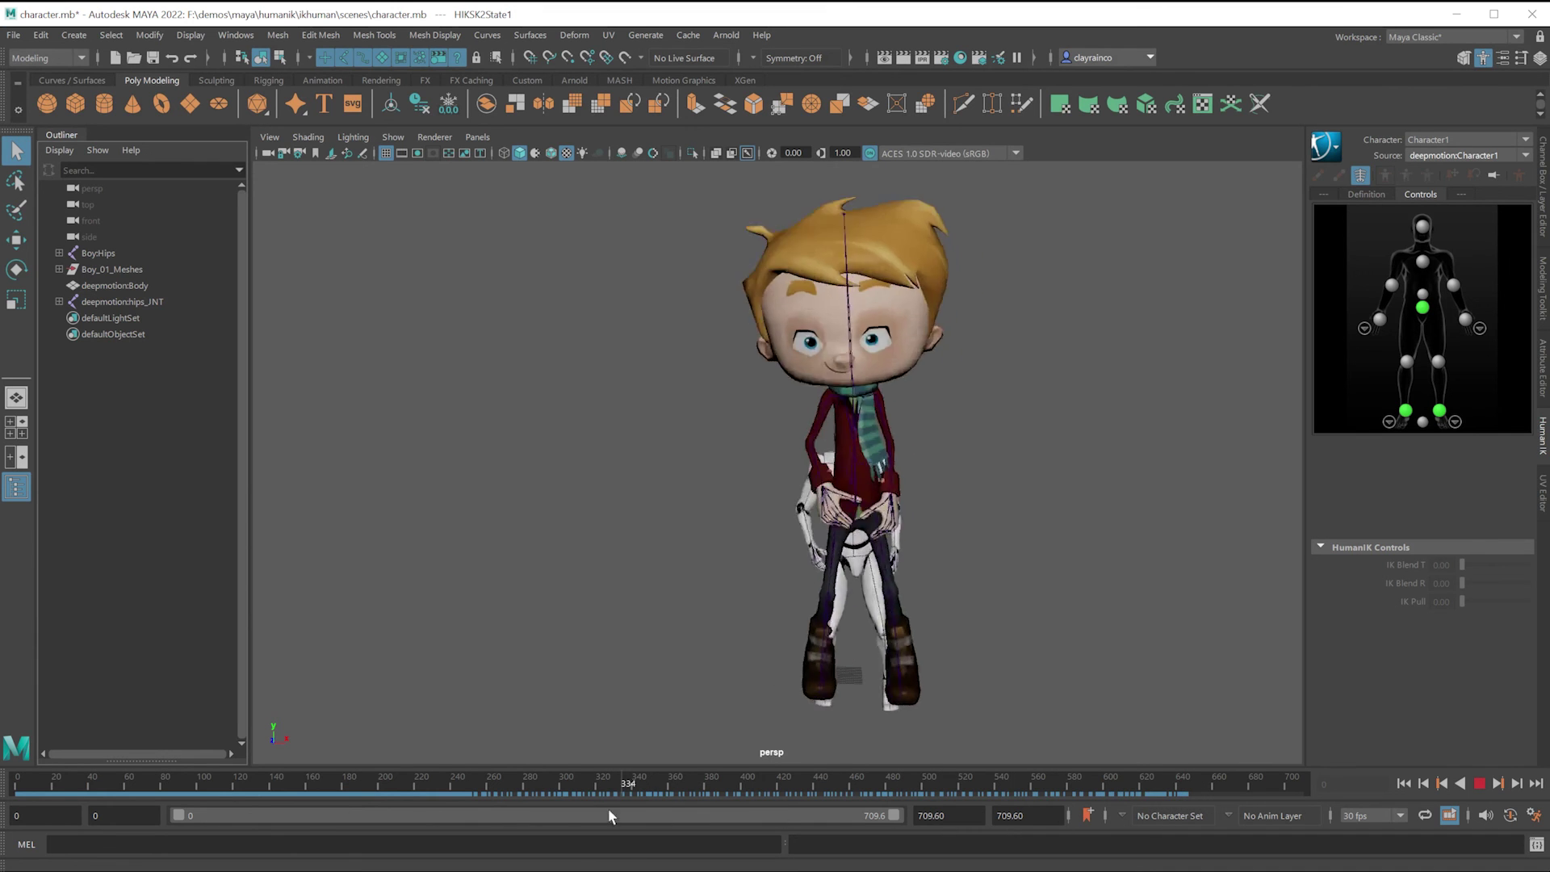
{"action": "left_click_drag", "start_coordinate": [642, 792], "coordinate": [17, 782]}
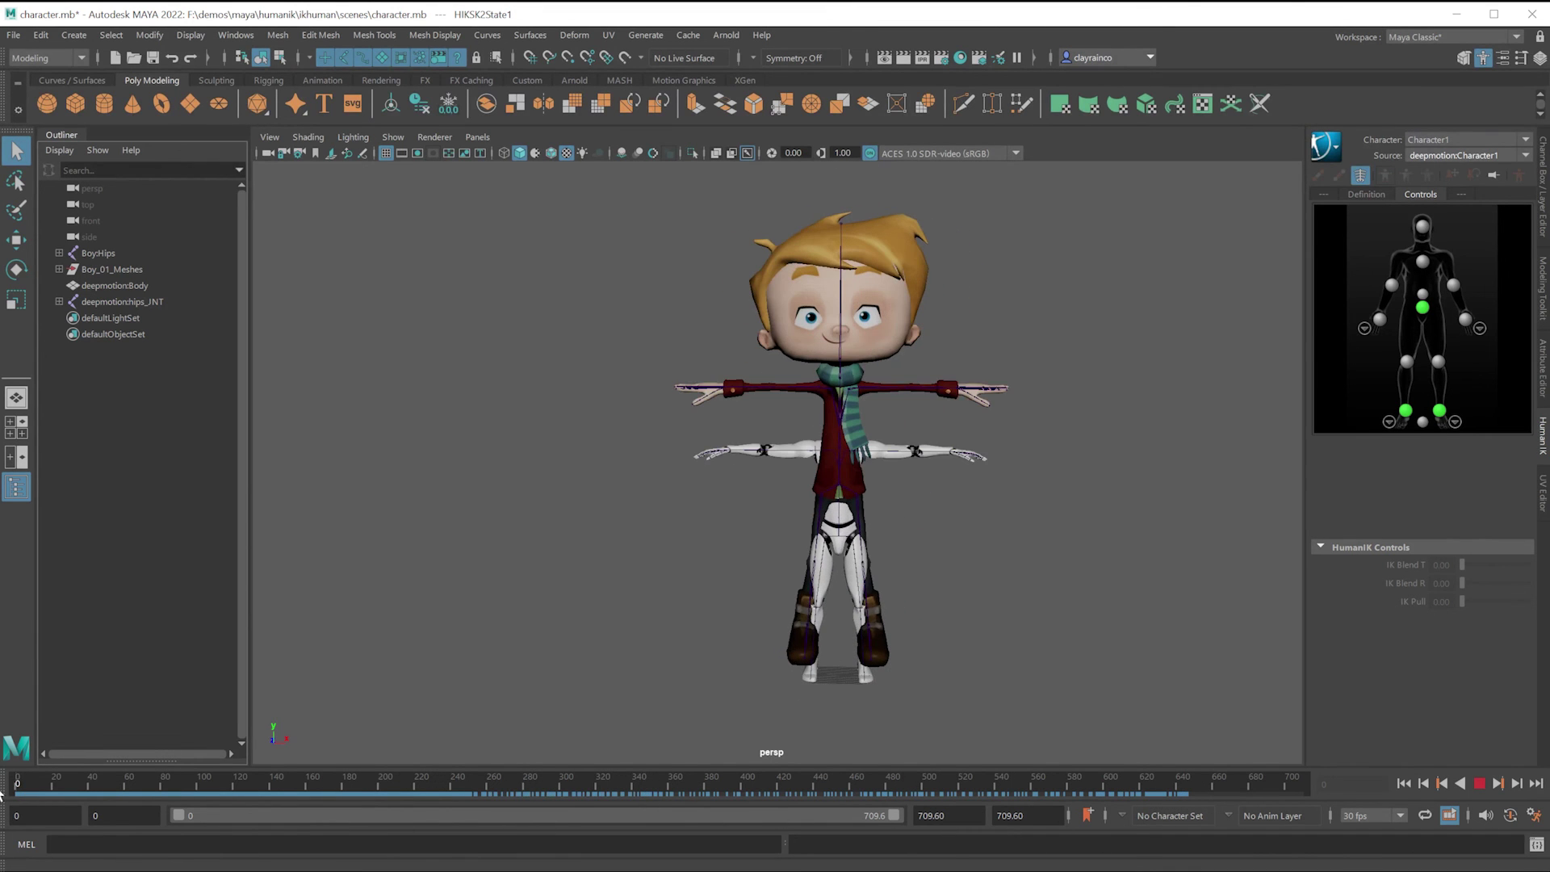
{"action": "left_click", "coordinate": [824, 575]}
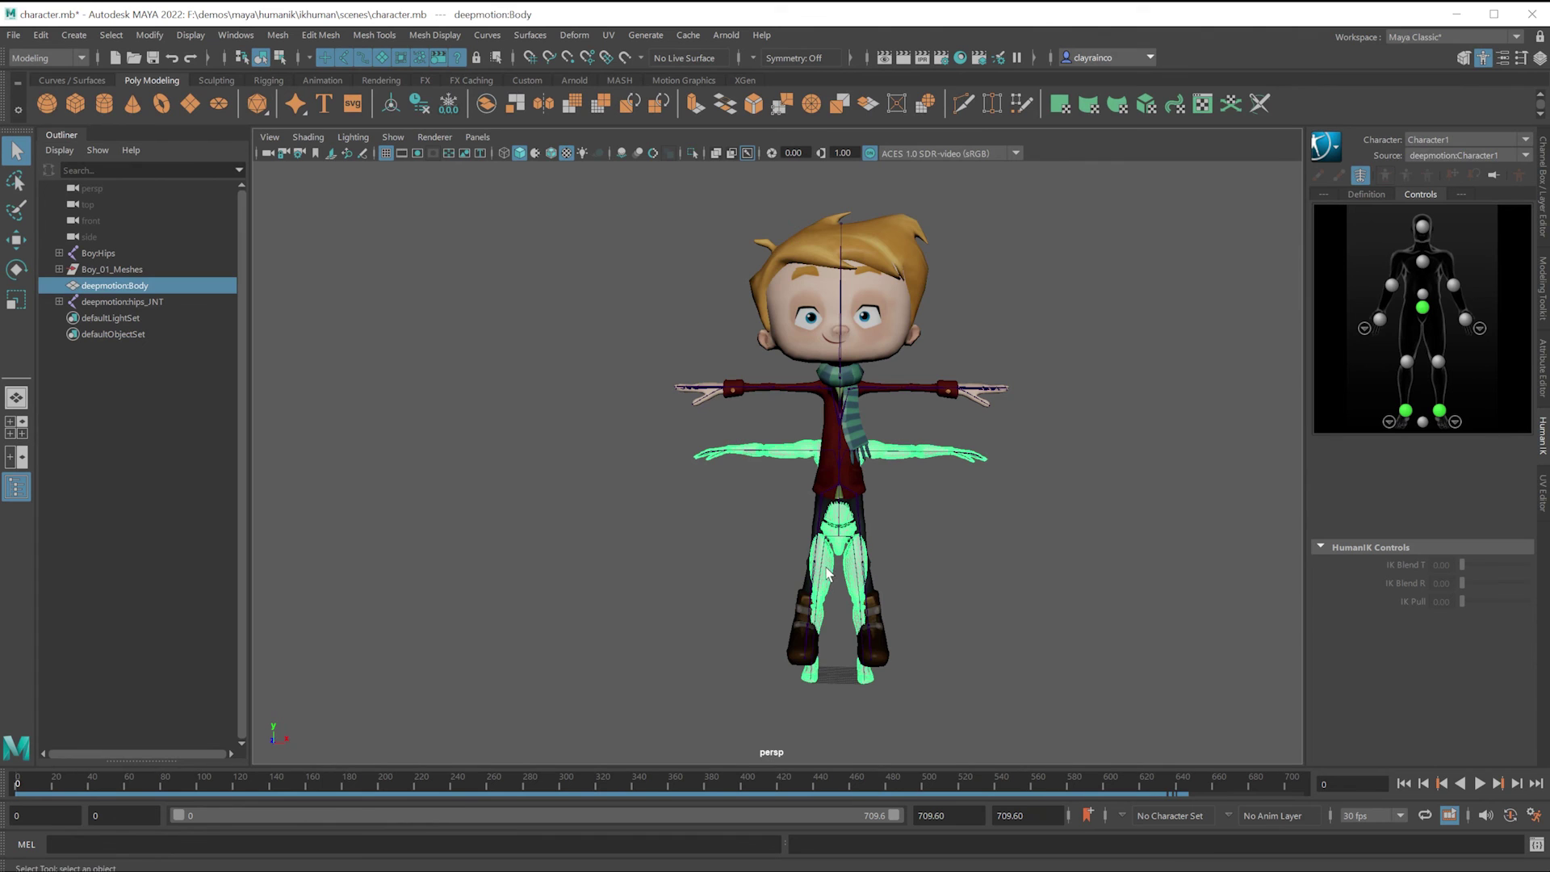
{"action": "key", "text": "Delete"}
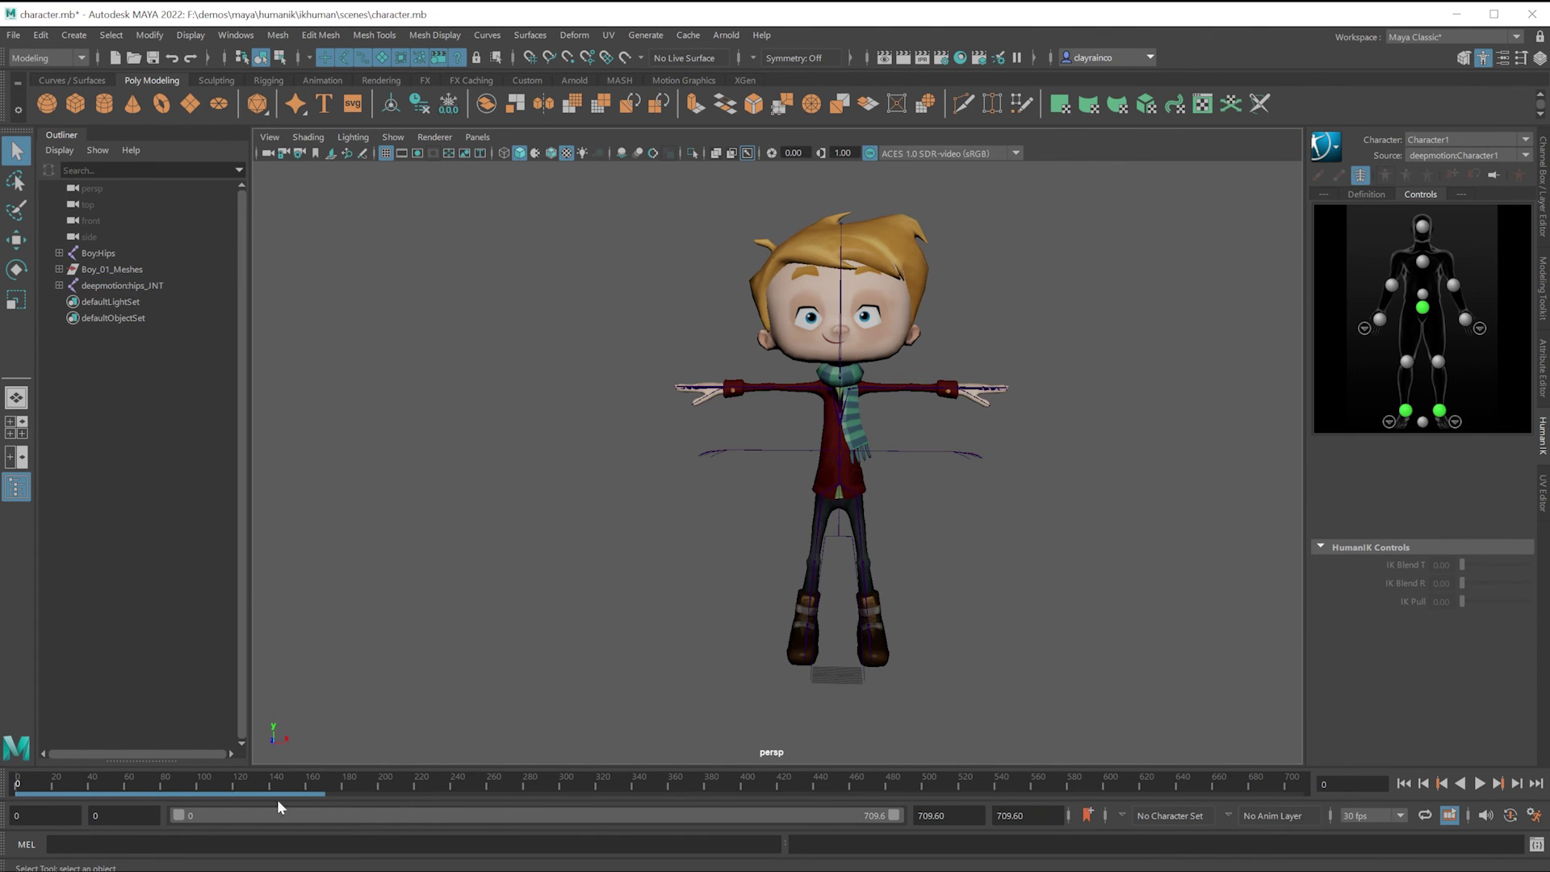
Step: Replay the animation from frame 0 to check the boy's retargeted motion
{"action": "key", "text": "alt+v"}
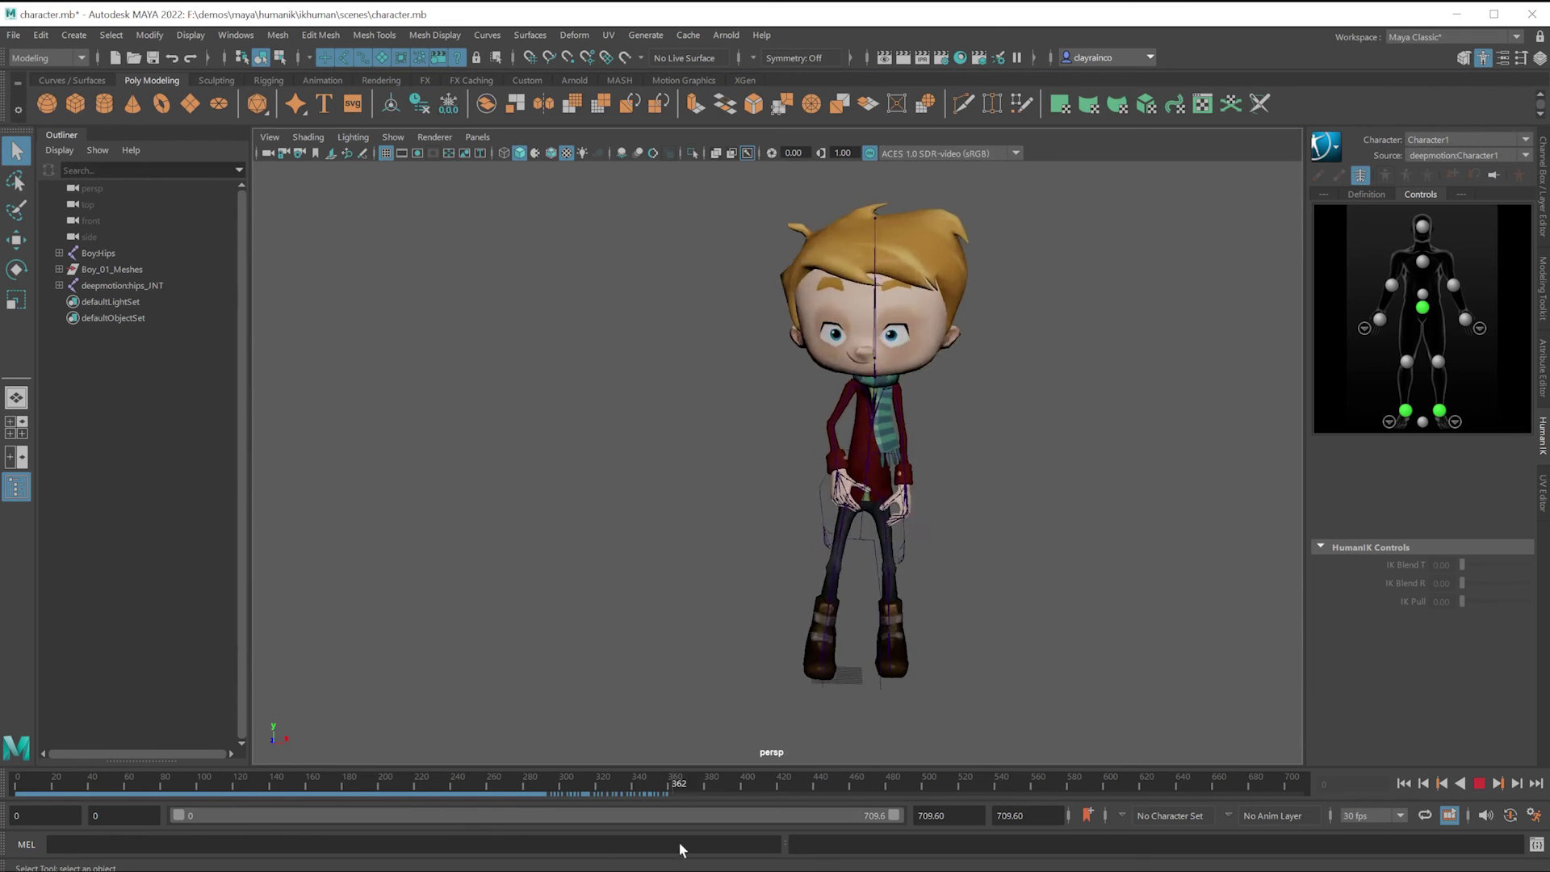
{"action": "left_click_drag", "start_coordinate": [367, 781], "coordinate": [1, 777]}
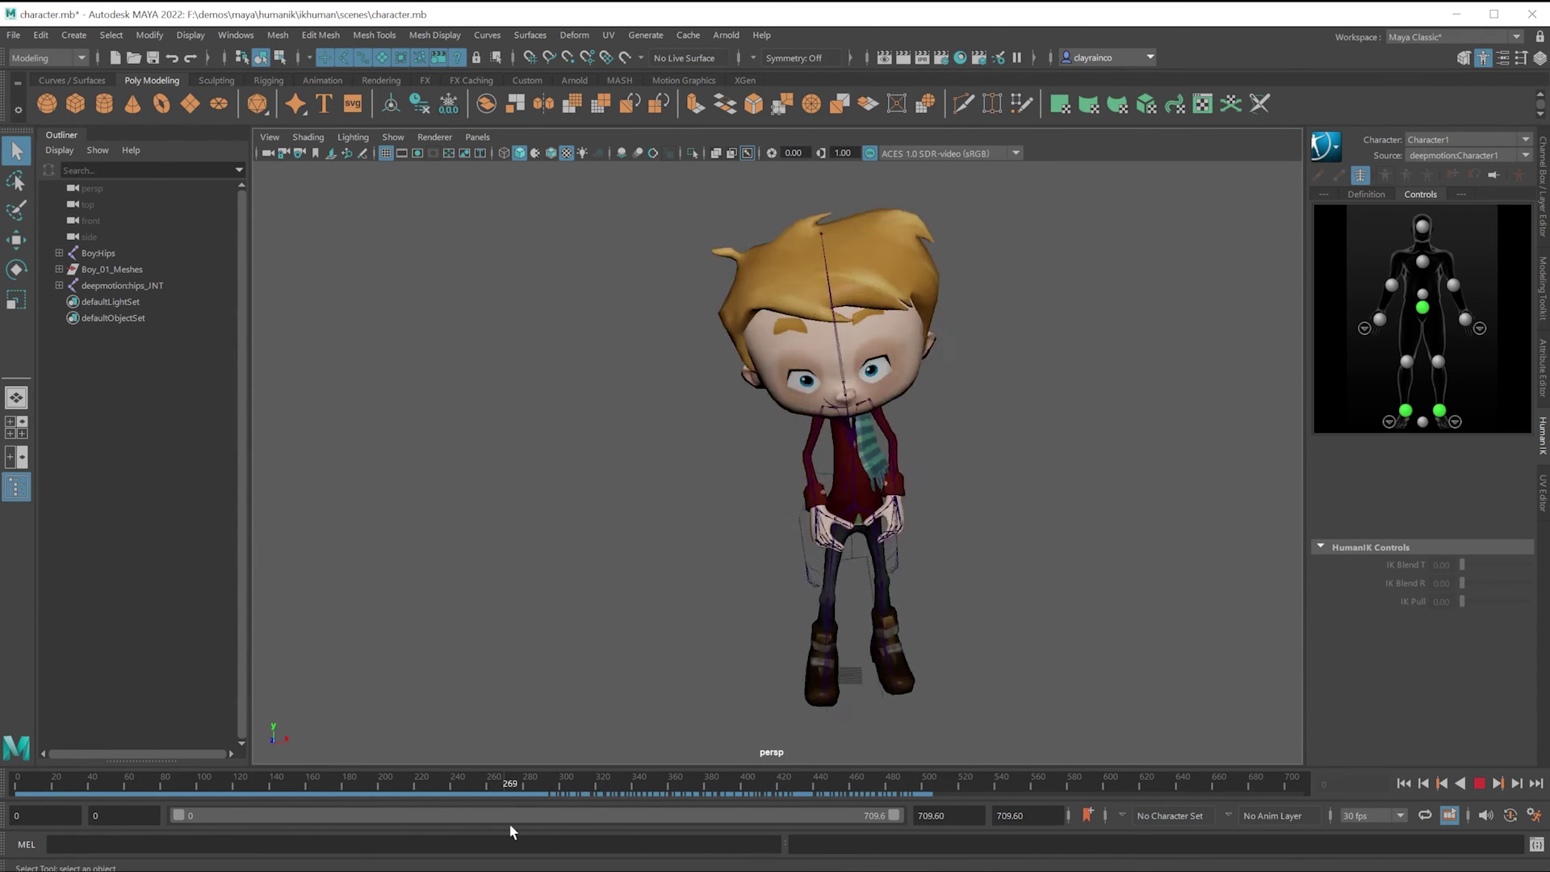
{"action": "left_click_drag", "start_coordinate": [242, 781], "coordinate": [12, 780]}
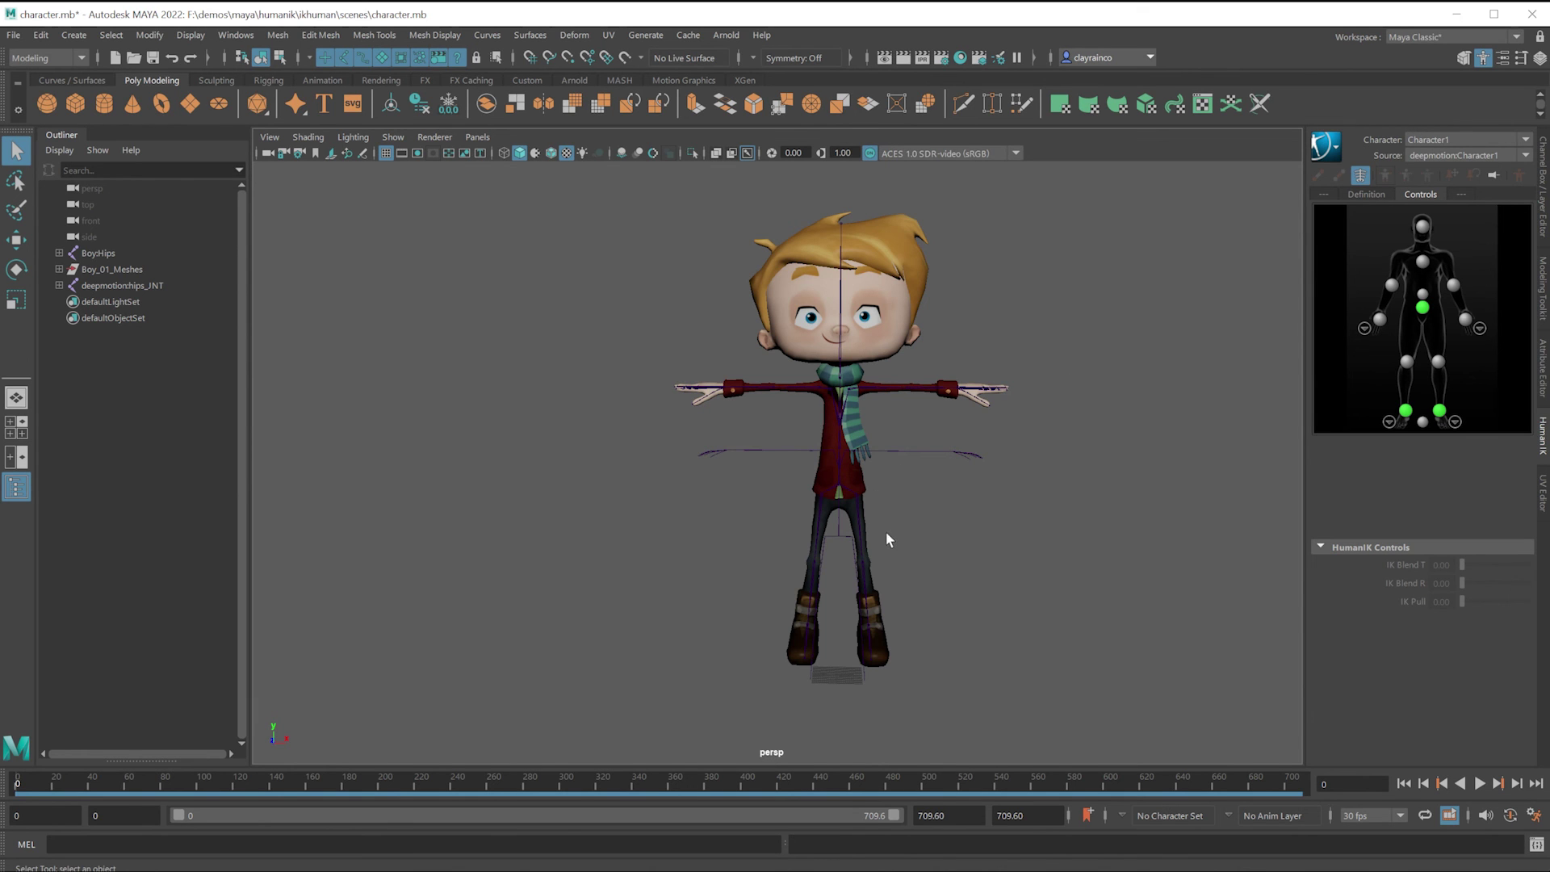
{"action": "key", "text": "alt+v"}
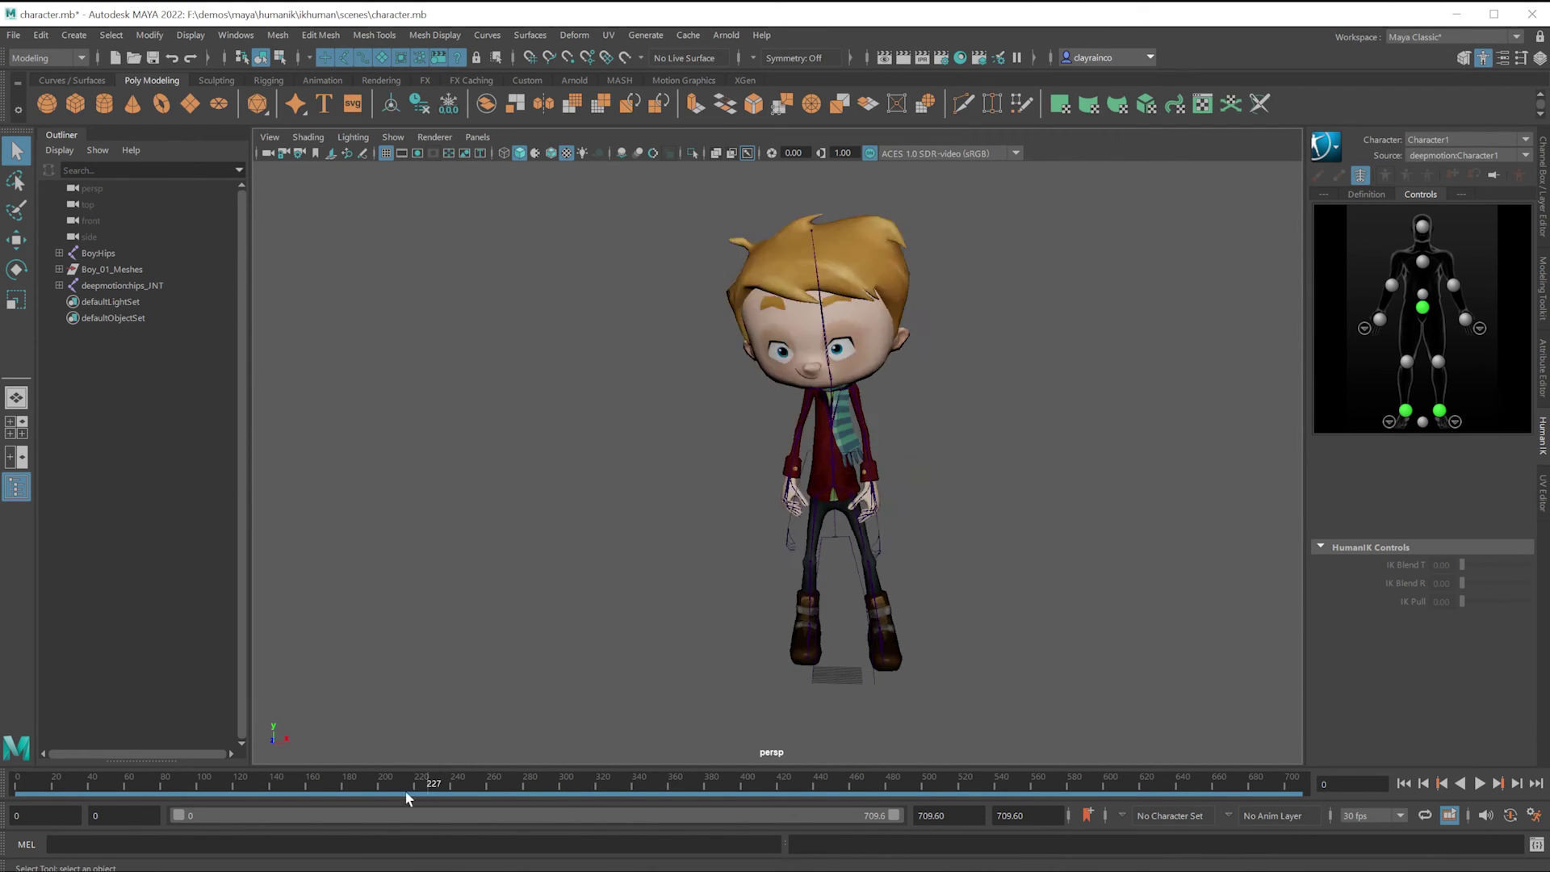
{"action": "left_click", "coordinate": [467, 791]}
Step: Rewind to frame 0 and bake the retargeted motion onto the boy's skeleton with Bake To Skeleton
{"action": "left_click_drag", "start_coordinate": [468, 791], "coordinate": [17, 795]}
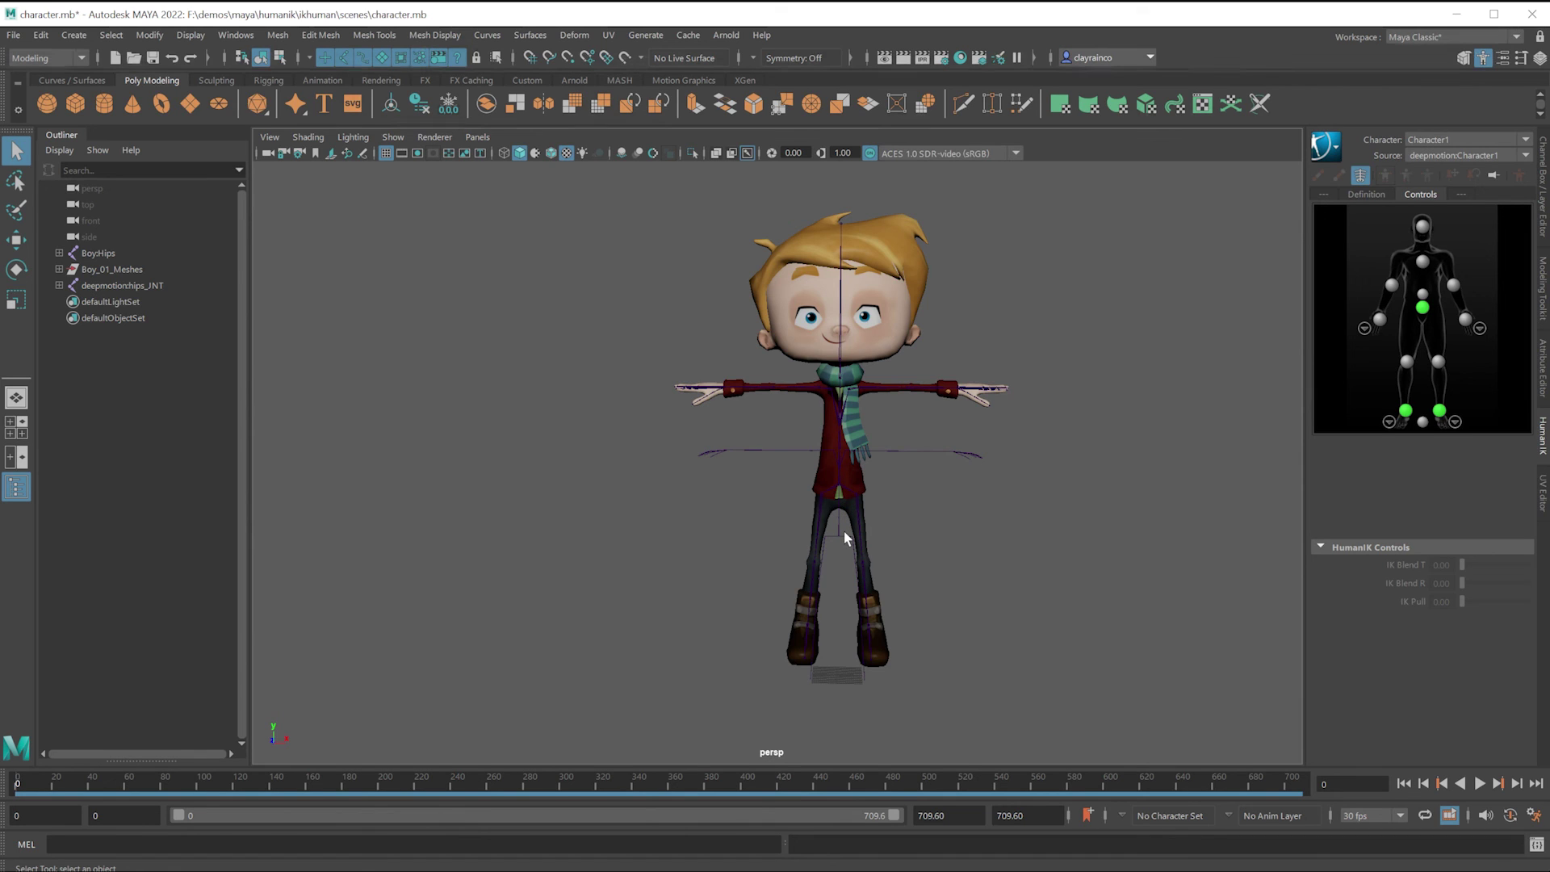
{"action": "left_click", "coordinate": [1337, 154]}
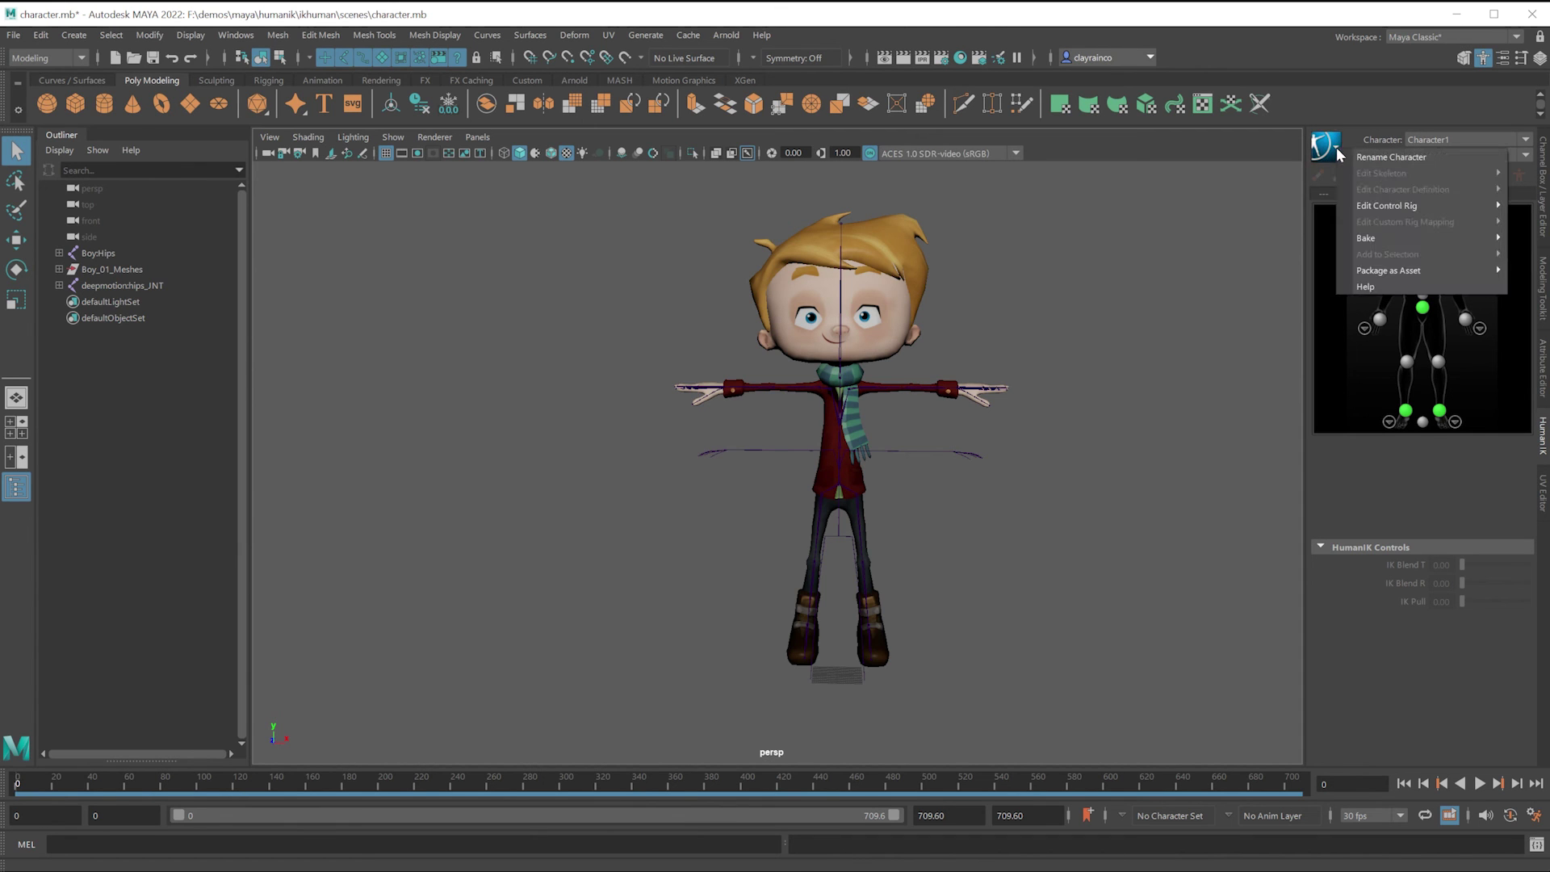
{"action": "mouse_move", "coordinate": [1387, 236]}
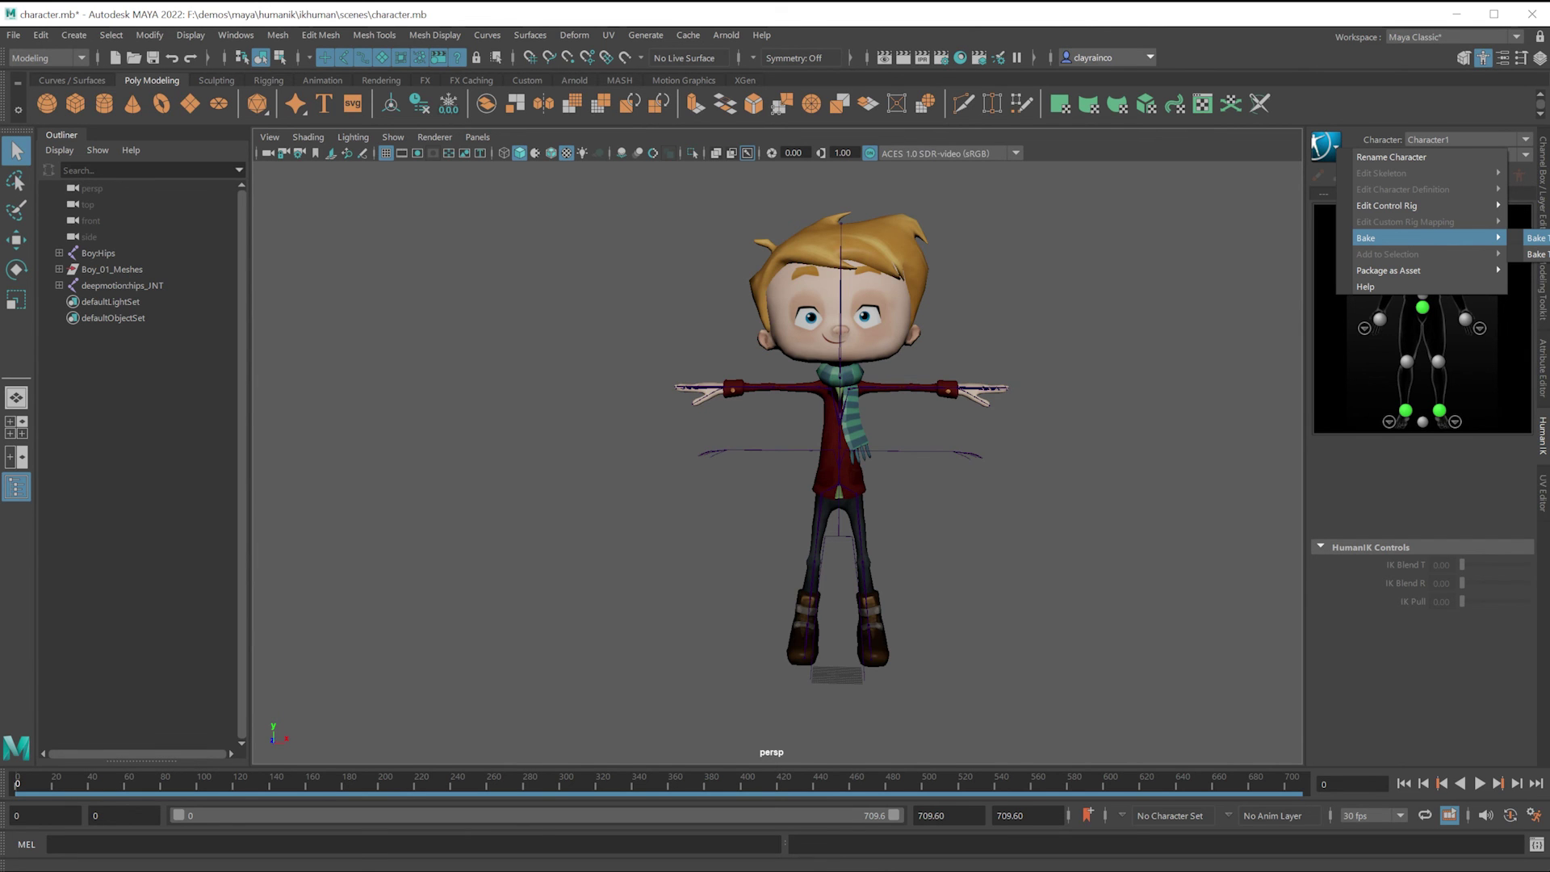
{"action": "left_click", "coordinate": [1537, 238]}
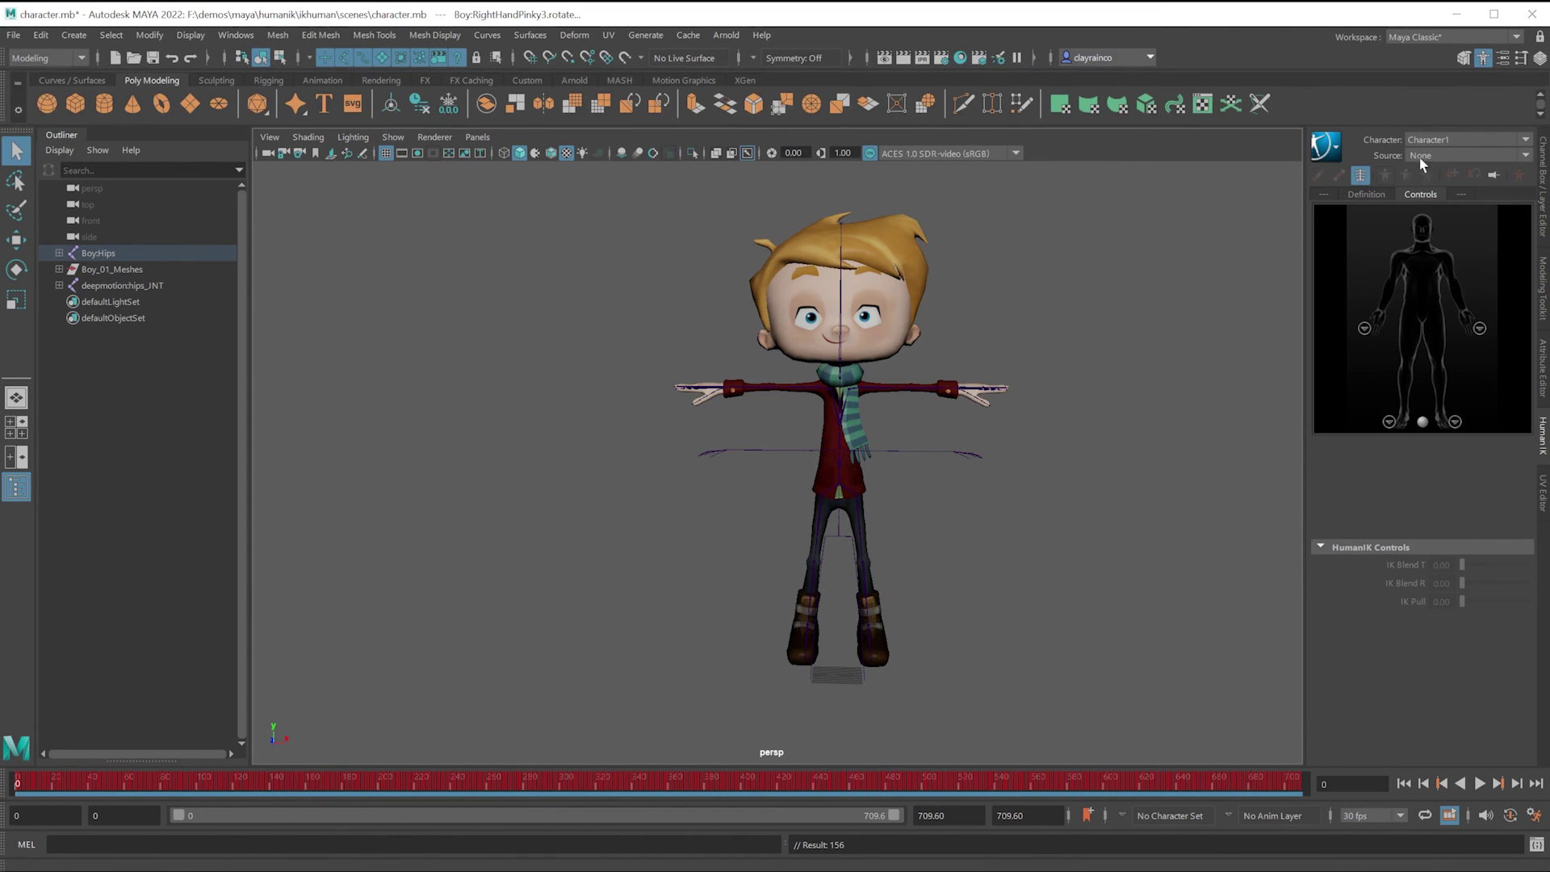
{"action": "left_click", "coordinate": [836, 532]}
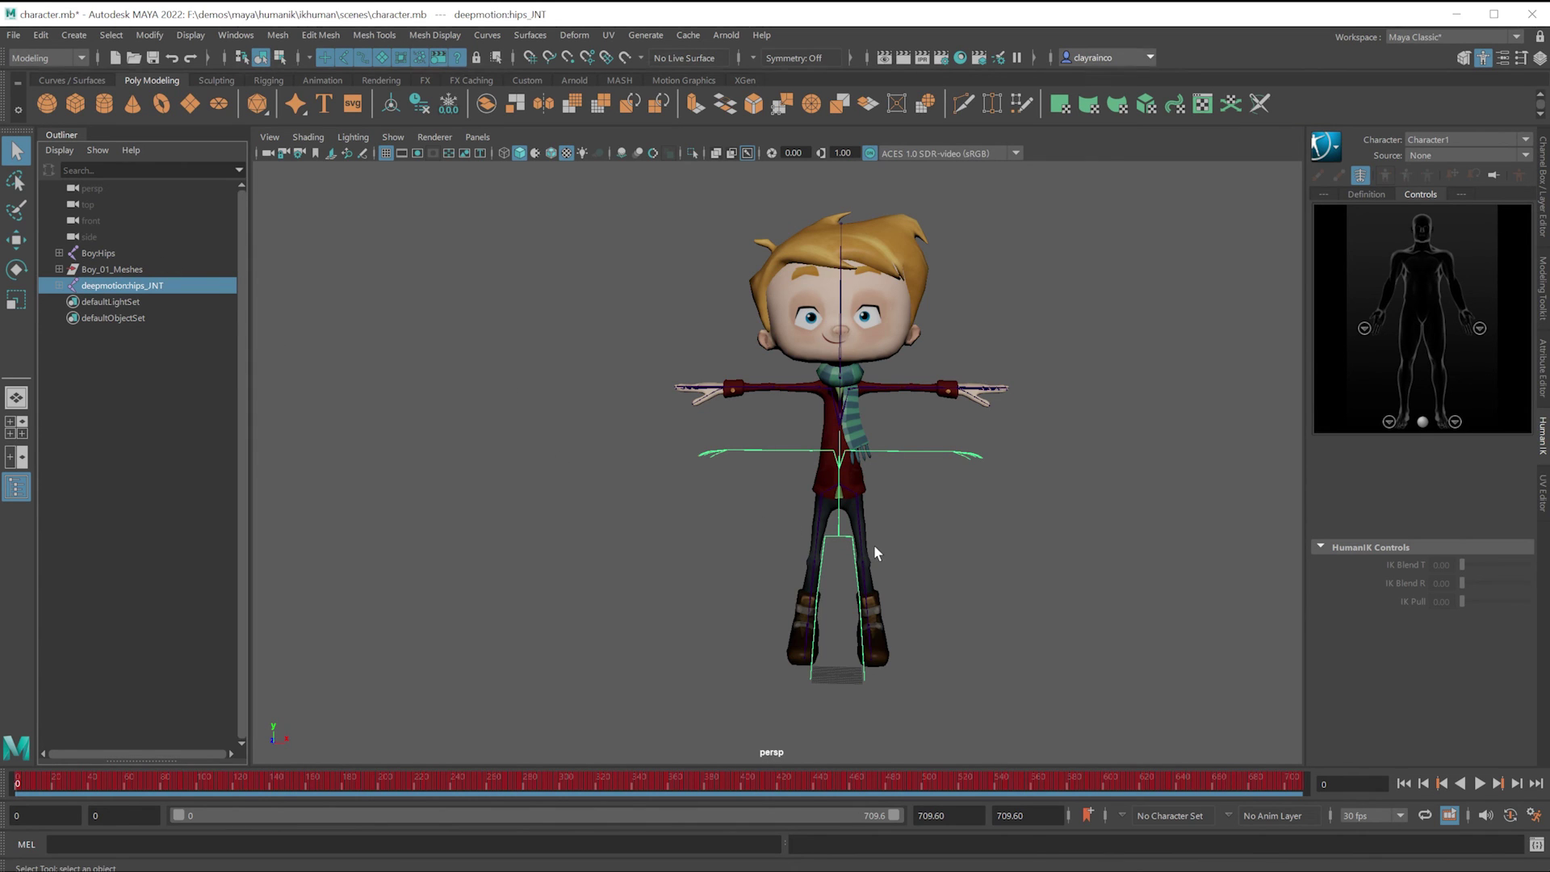
Step: Delete the deepmotion:hips_JNT skeleton and play the boy's baked animation
{"action": "key", "text": "Delete"}
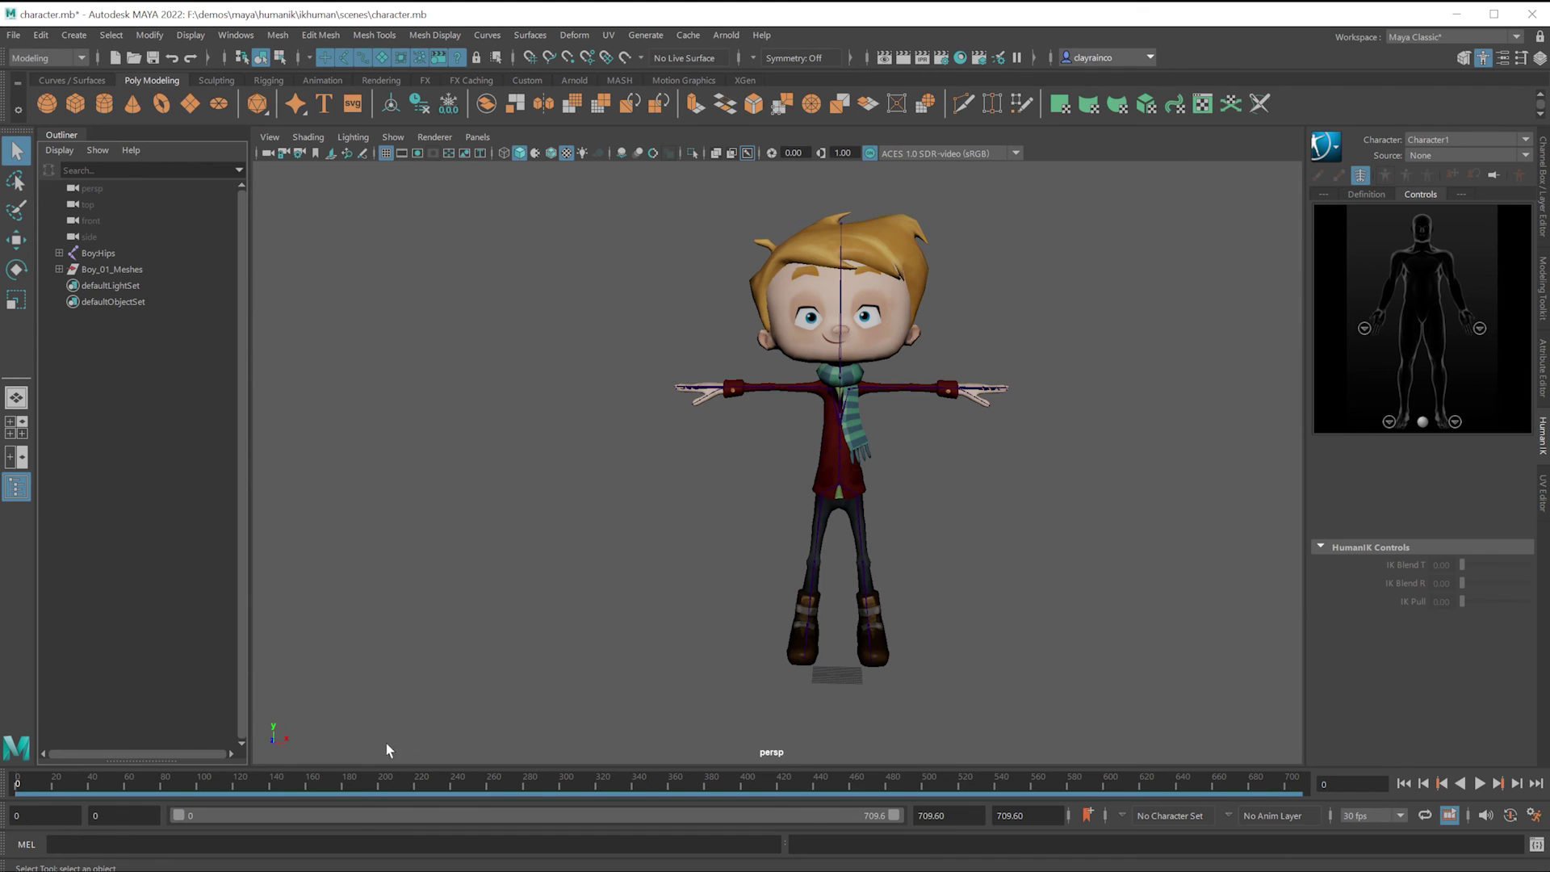
{"action": "key", "text": "alt+v"}
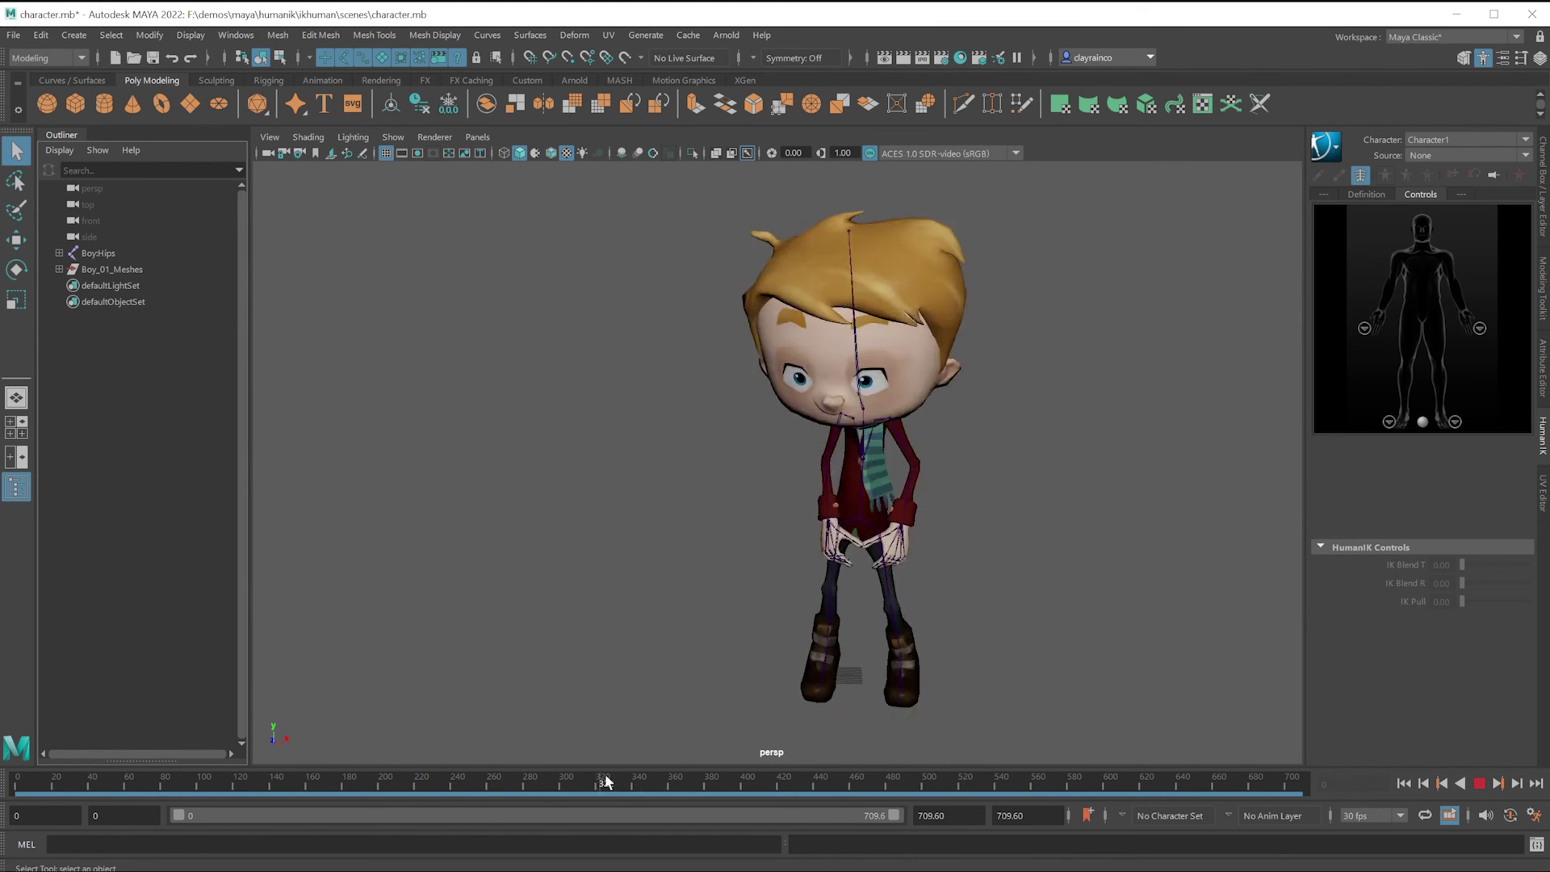